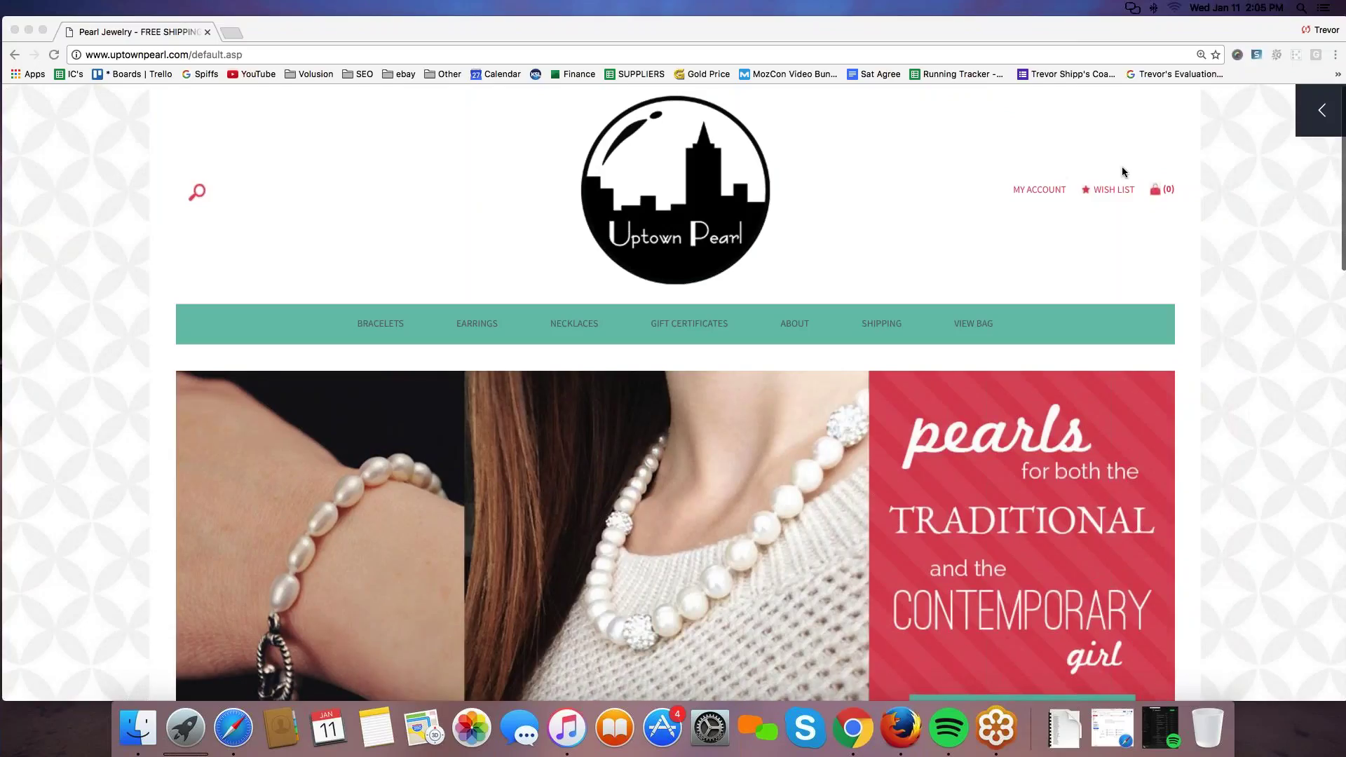
- Open YouTube in a new tab and open the video "Volusion Training #46: New Templates and Footer Helps" from the account's own channel
left_click(229, 33)
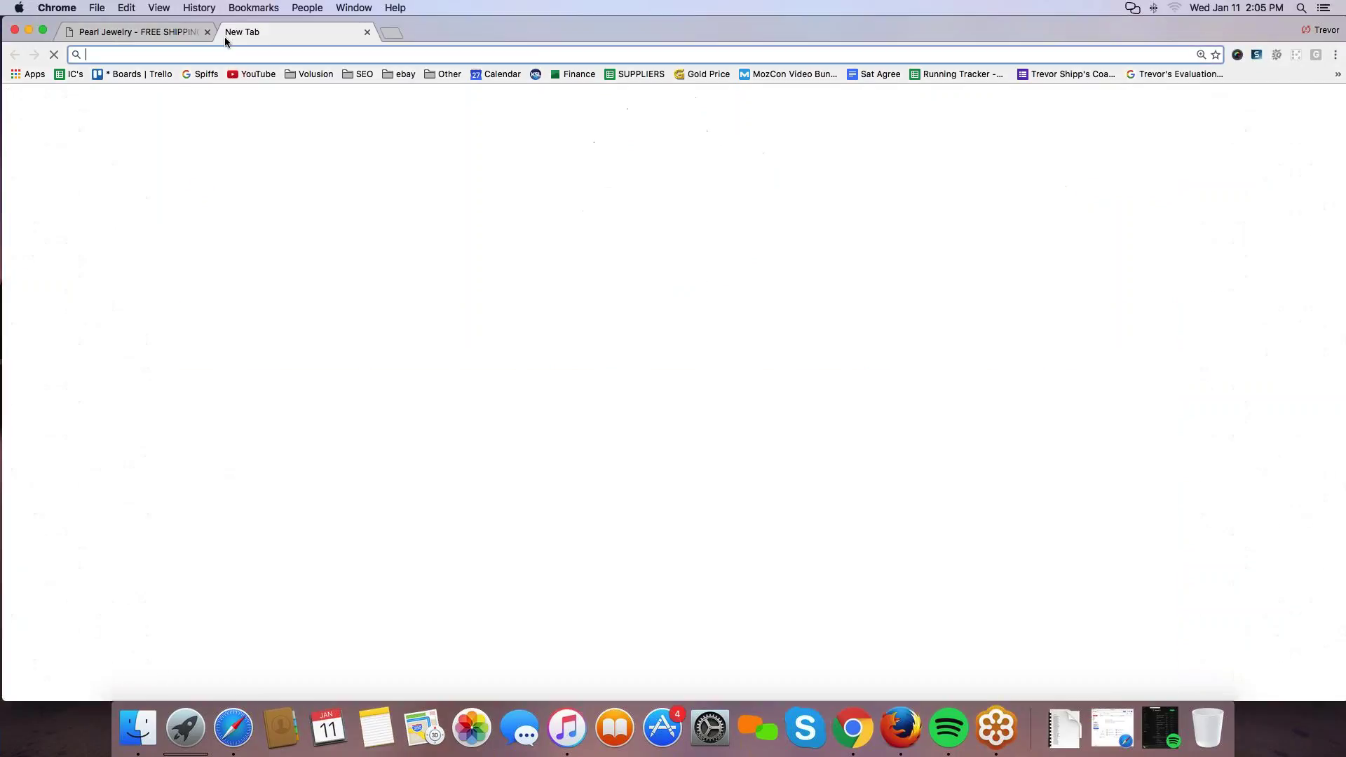
type("youtube.co")
key("Return")
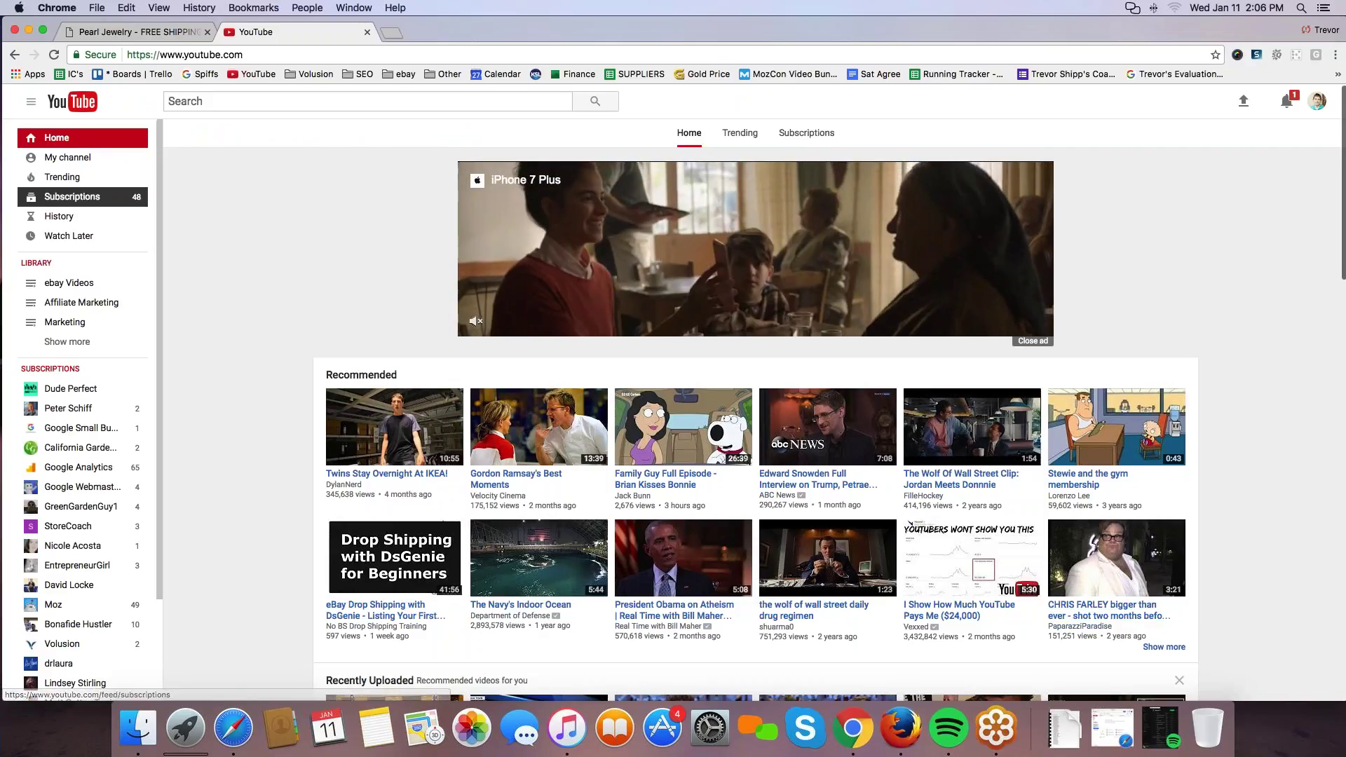
left_click(68, 157)
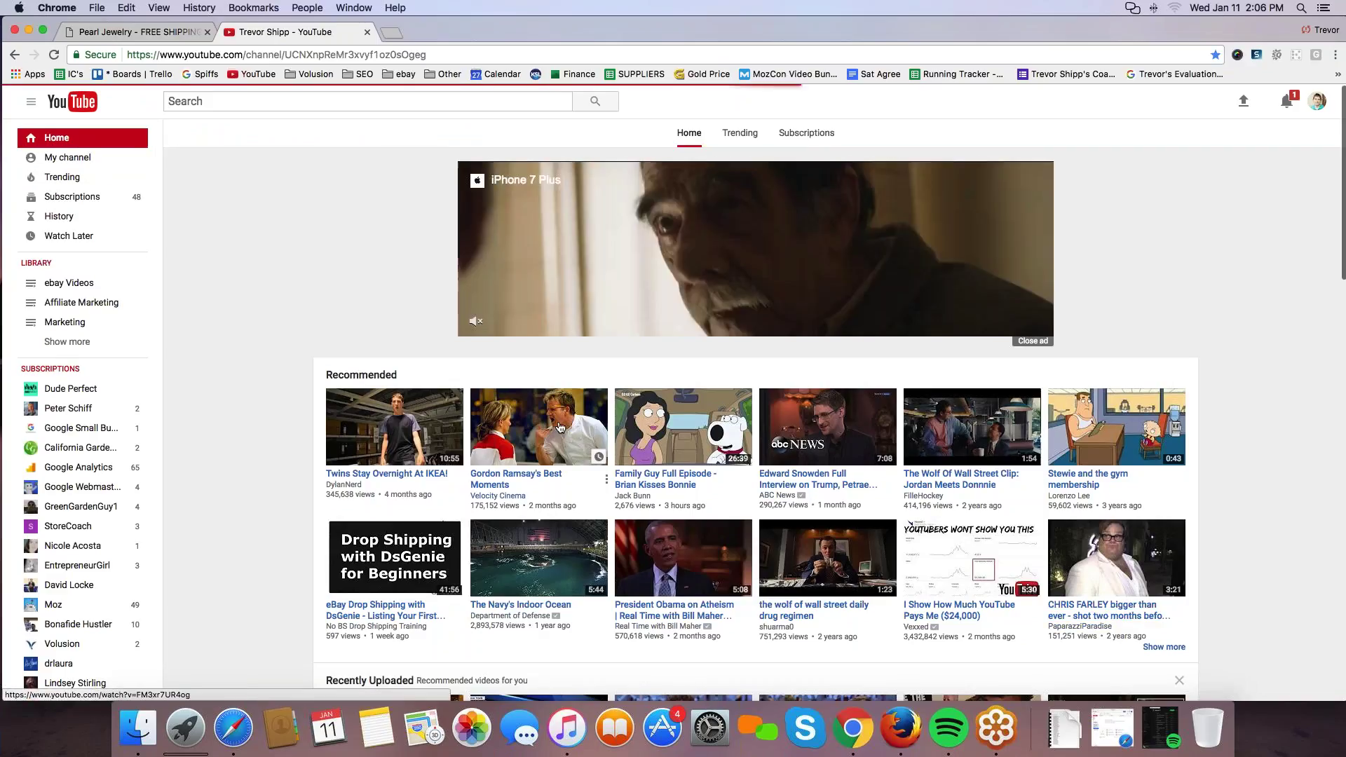
scroll(559, 427, "down", 5)
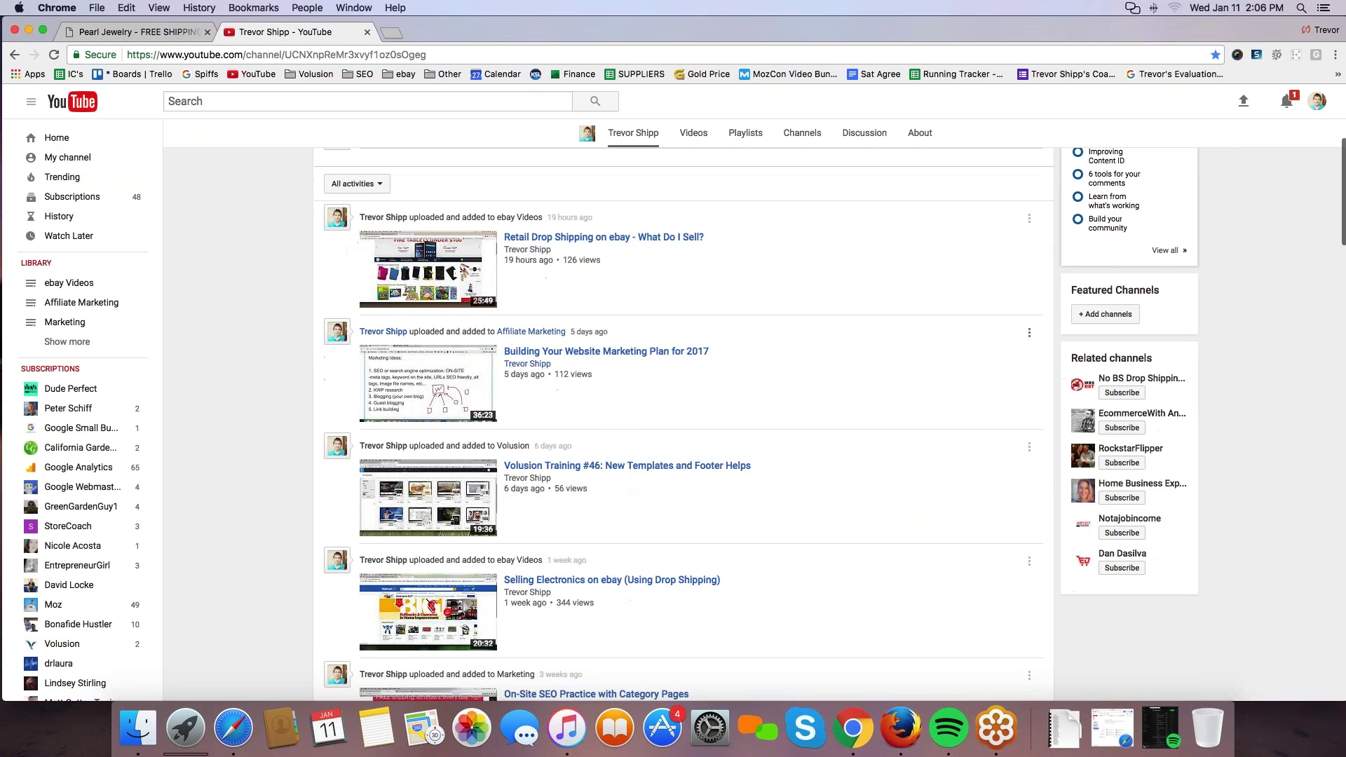
left_click(462, 466)
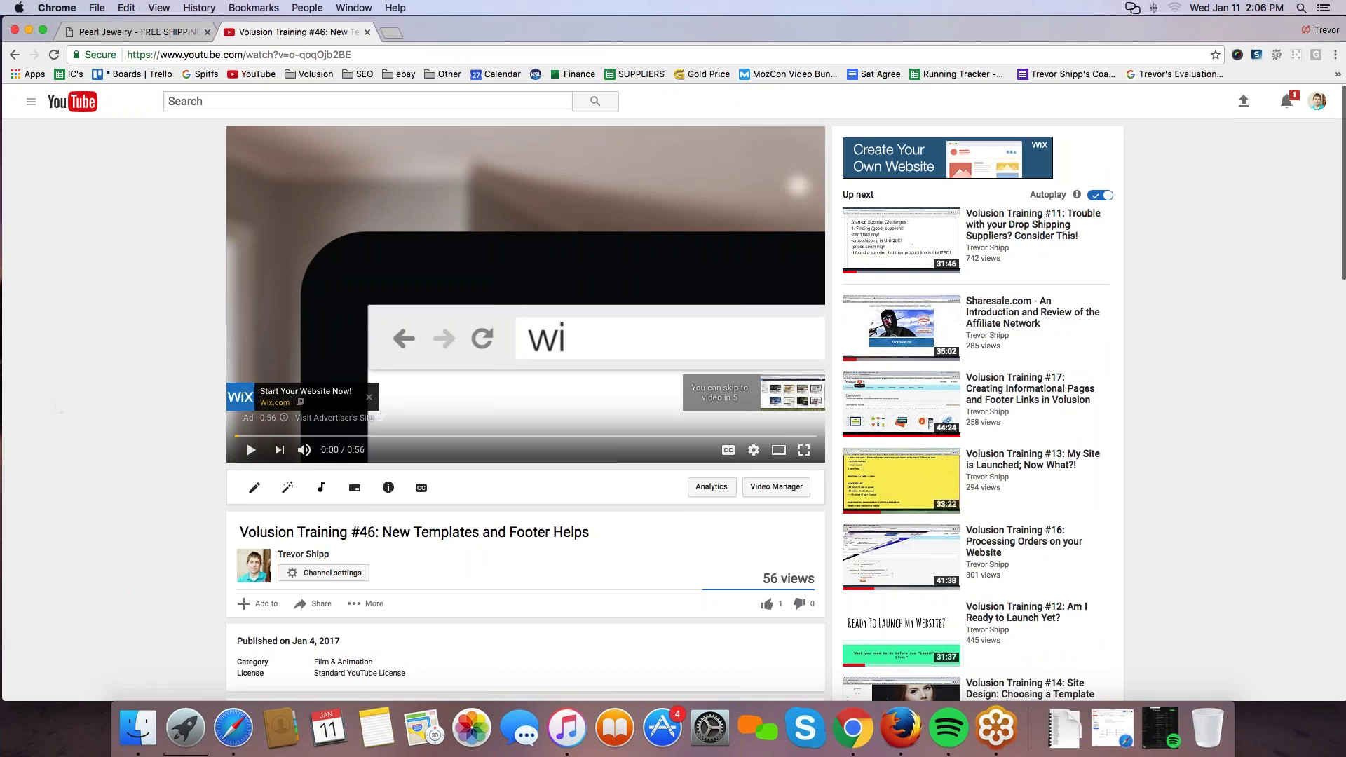
- Open the Uptown Pearl store's My Account page and check the options menu of the content builder panel, then close the panel
left_click(108, 32)
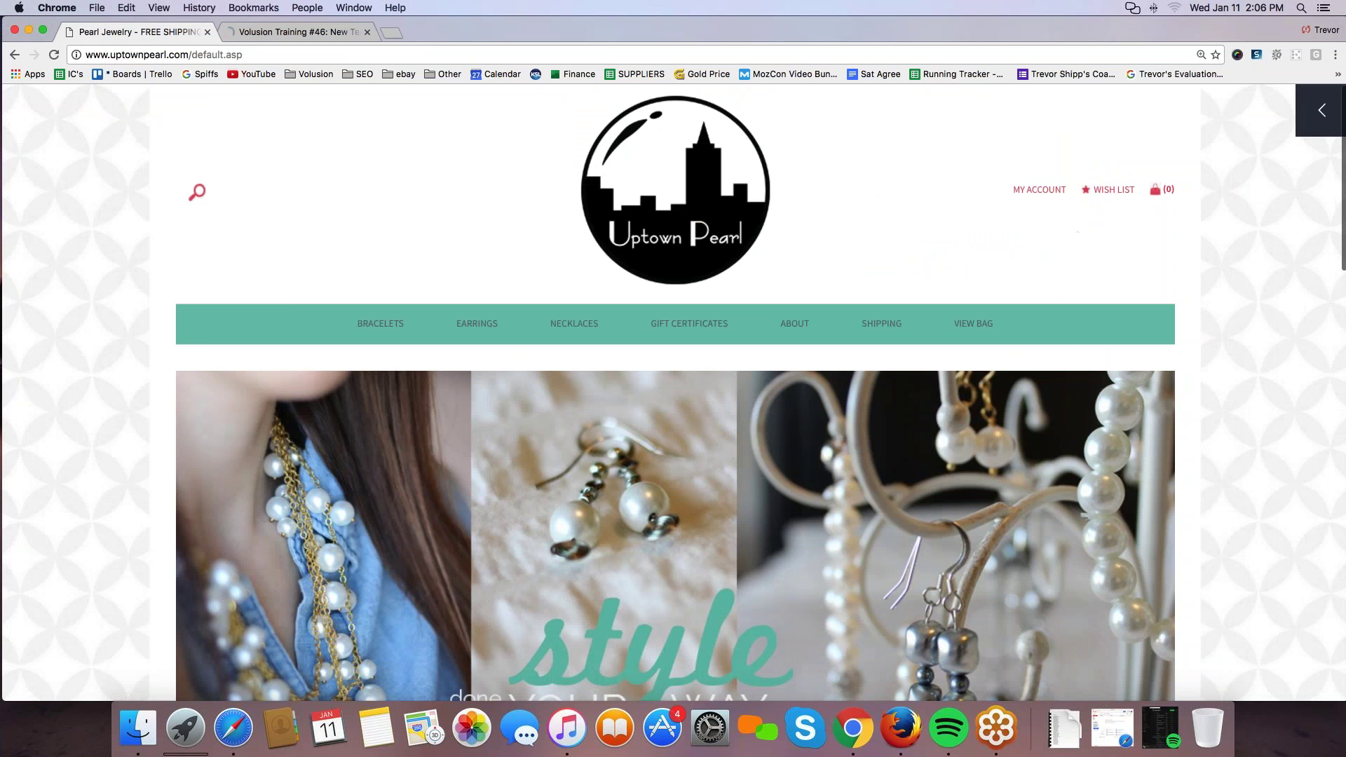
left_click(1038, 189)
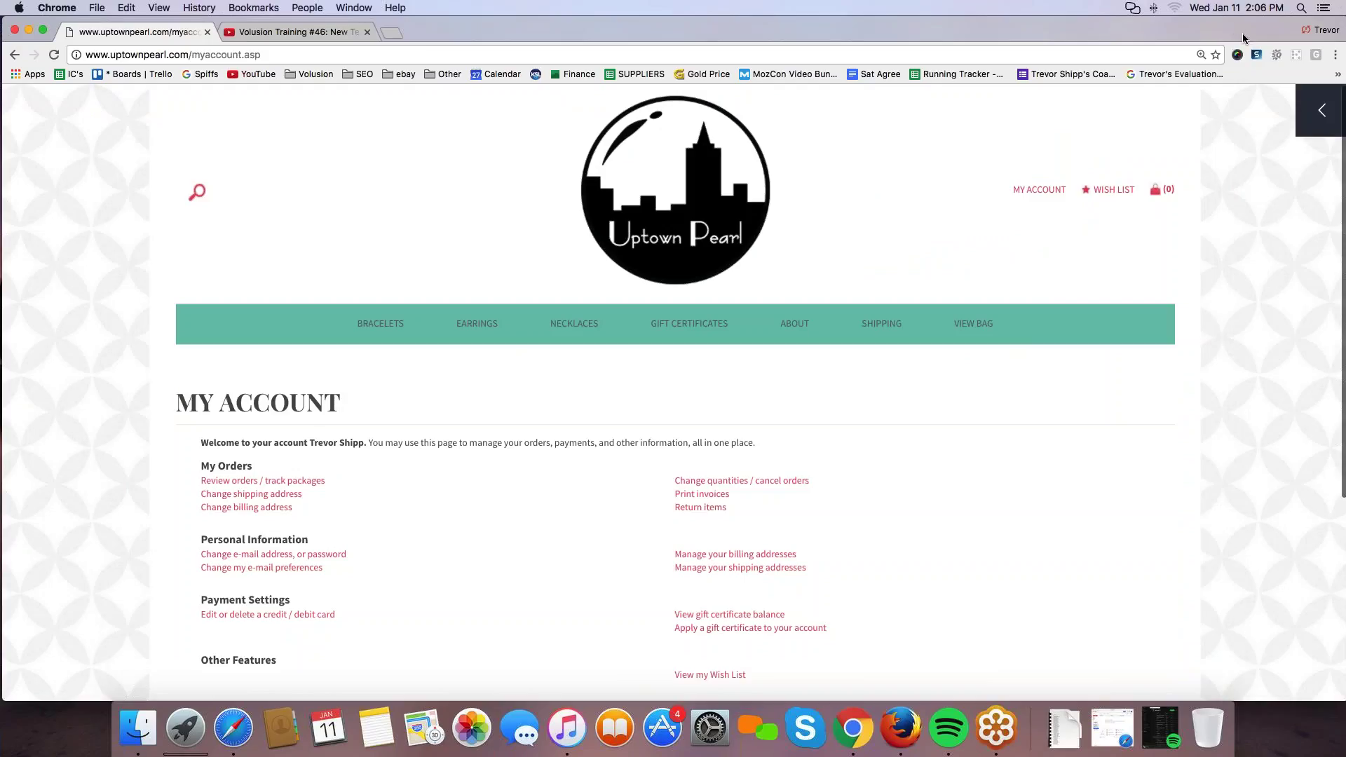
left_click(1307, 114)
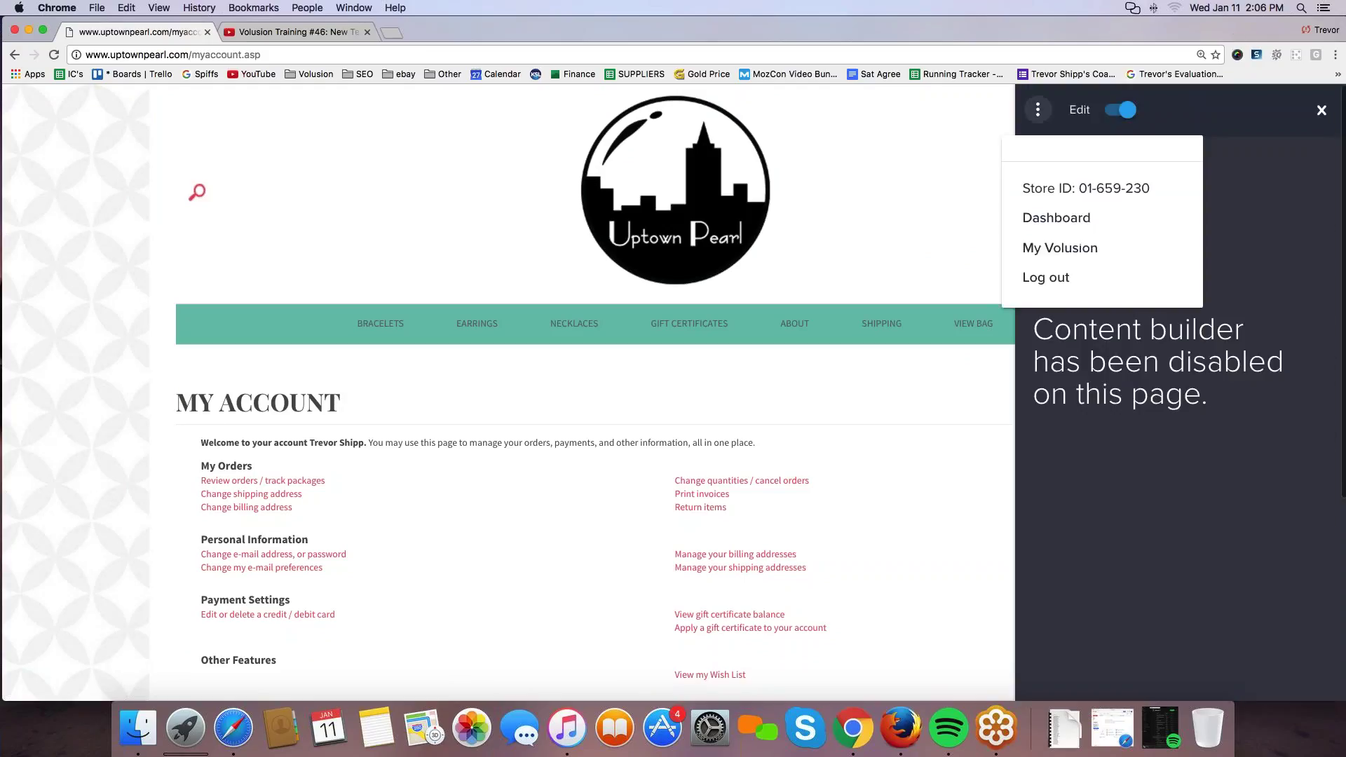
left_click(1037, 112)
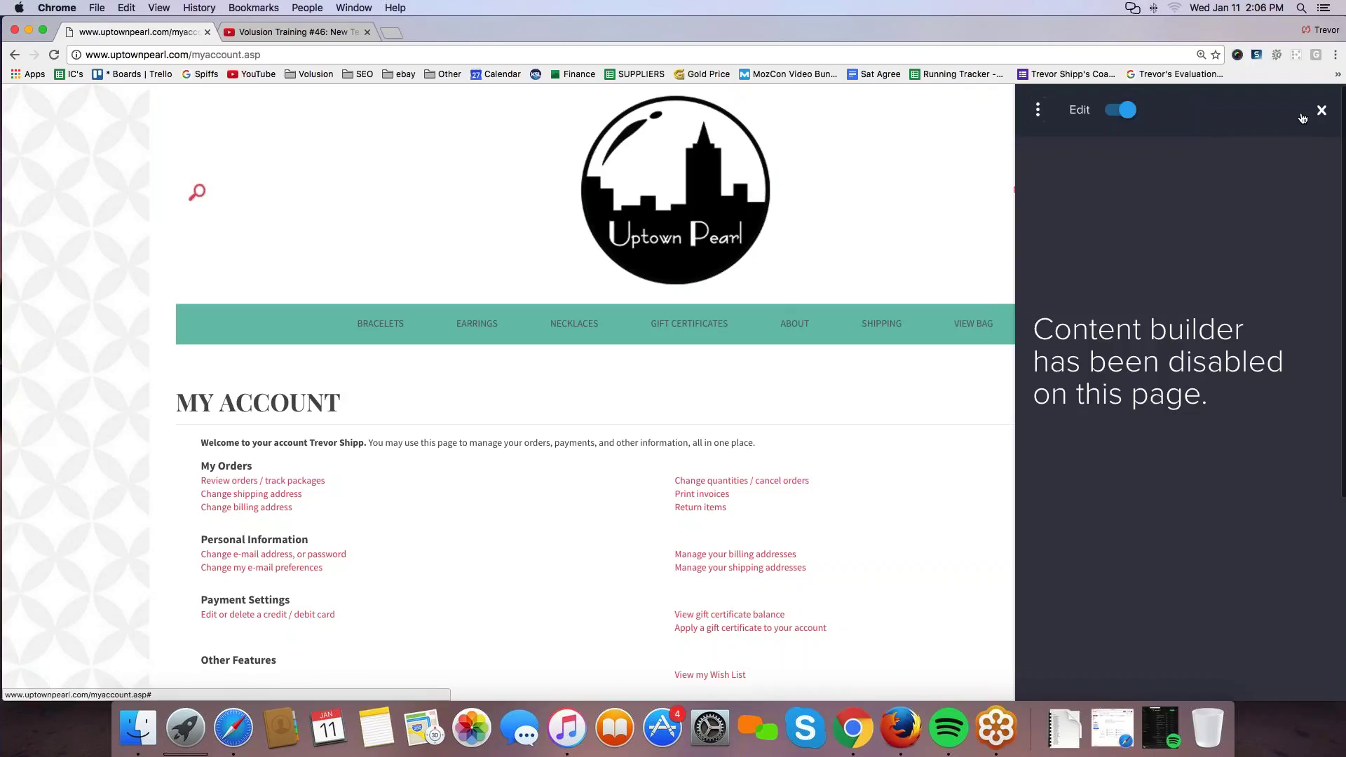
left_click(1320, 111)
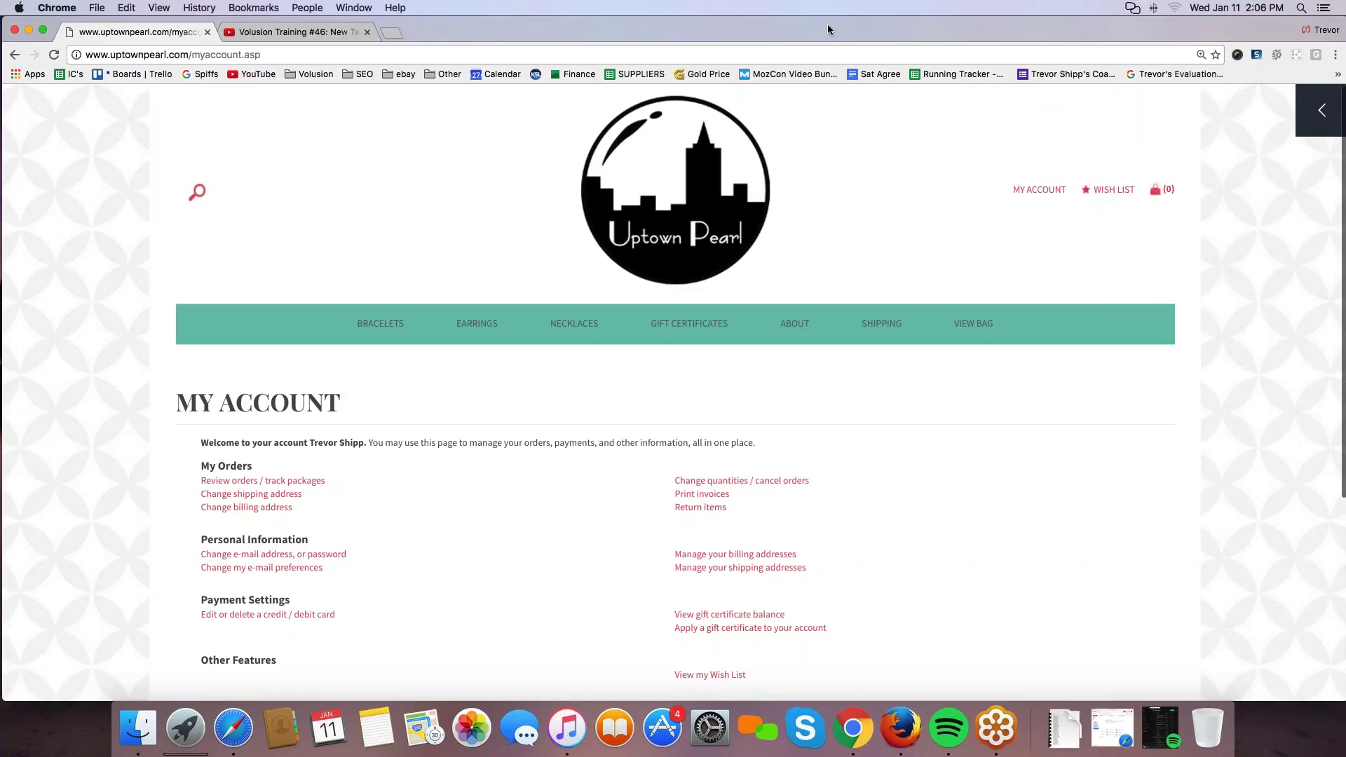
- Open wordcounter.net in a new browser tab
left_click(386, 34)
type("w")
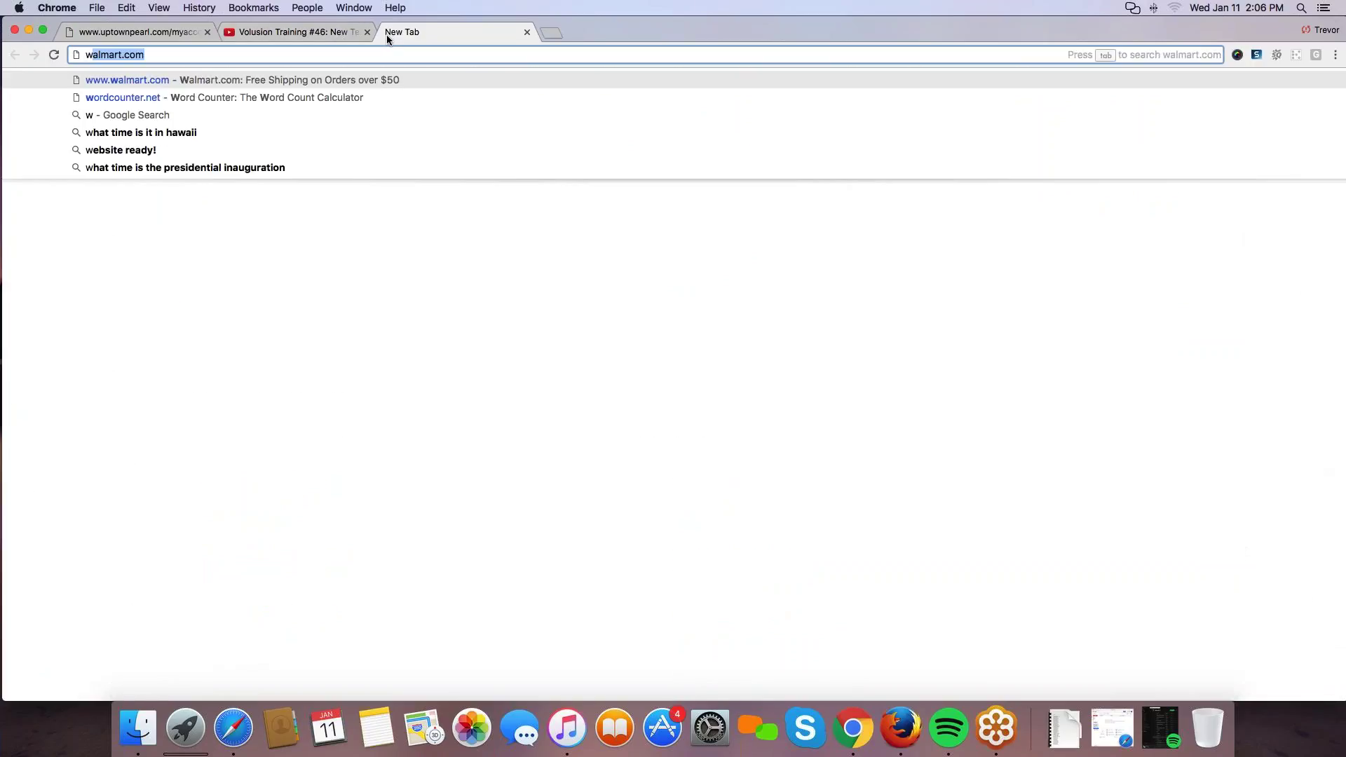
type("ordcounter.")
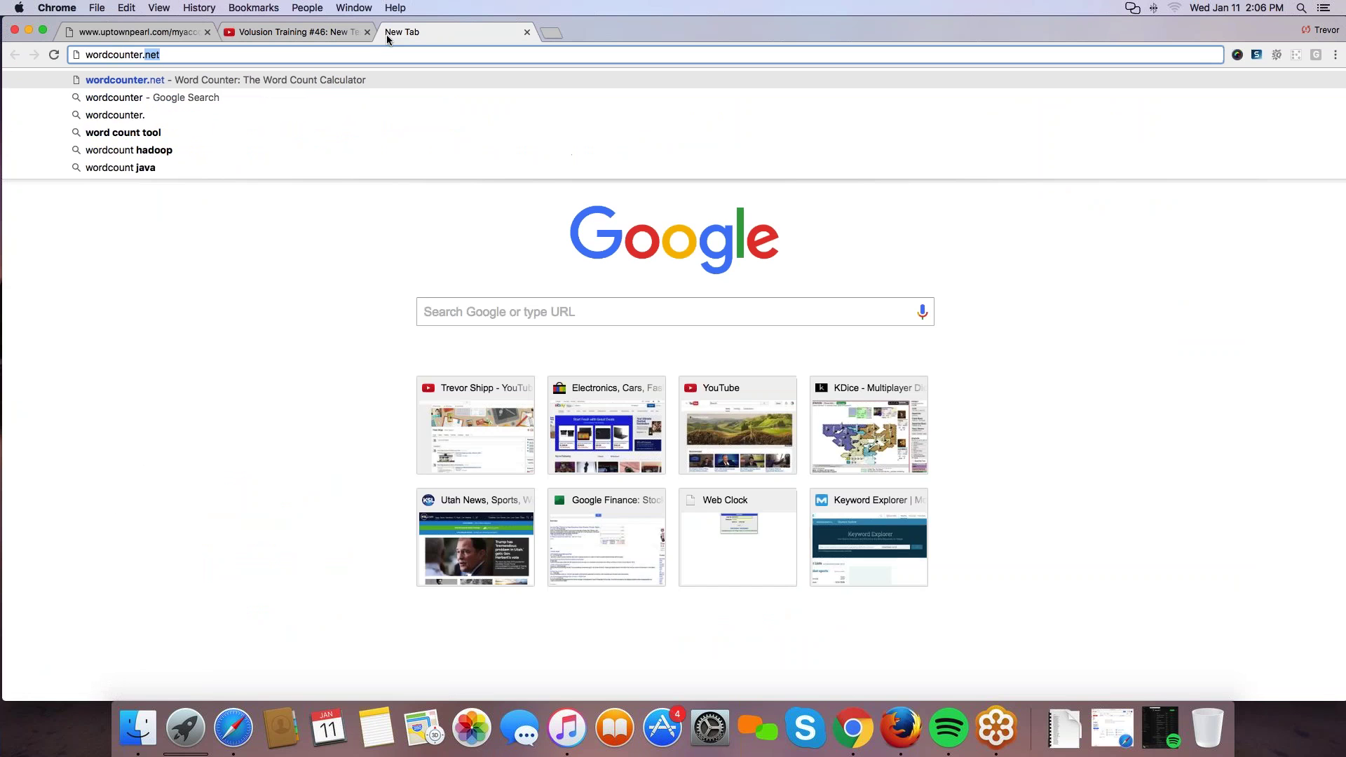
key("Return")
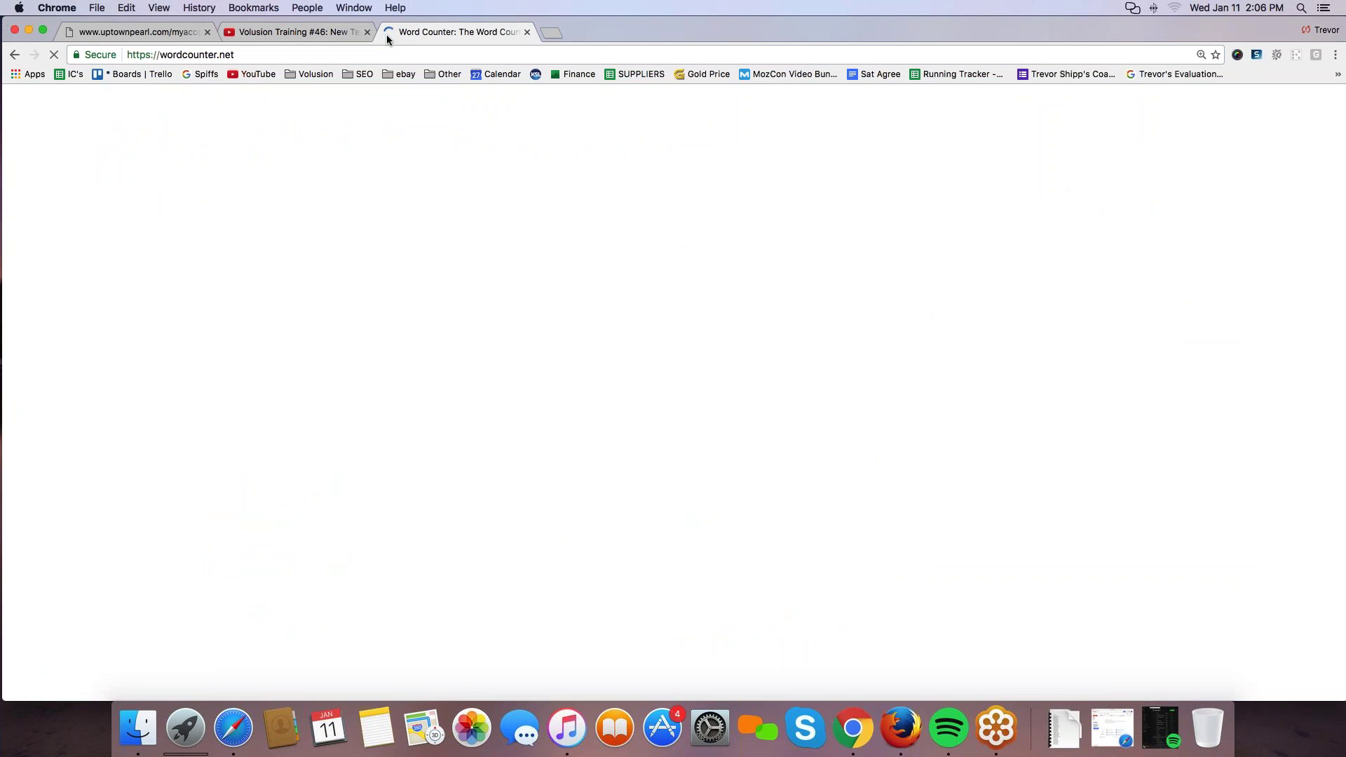
- Replace the existing notes in the Word Counter text area with the heading "Why video on your website?"
scroll(186, 393, "down", 3)
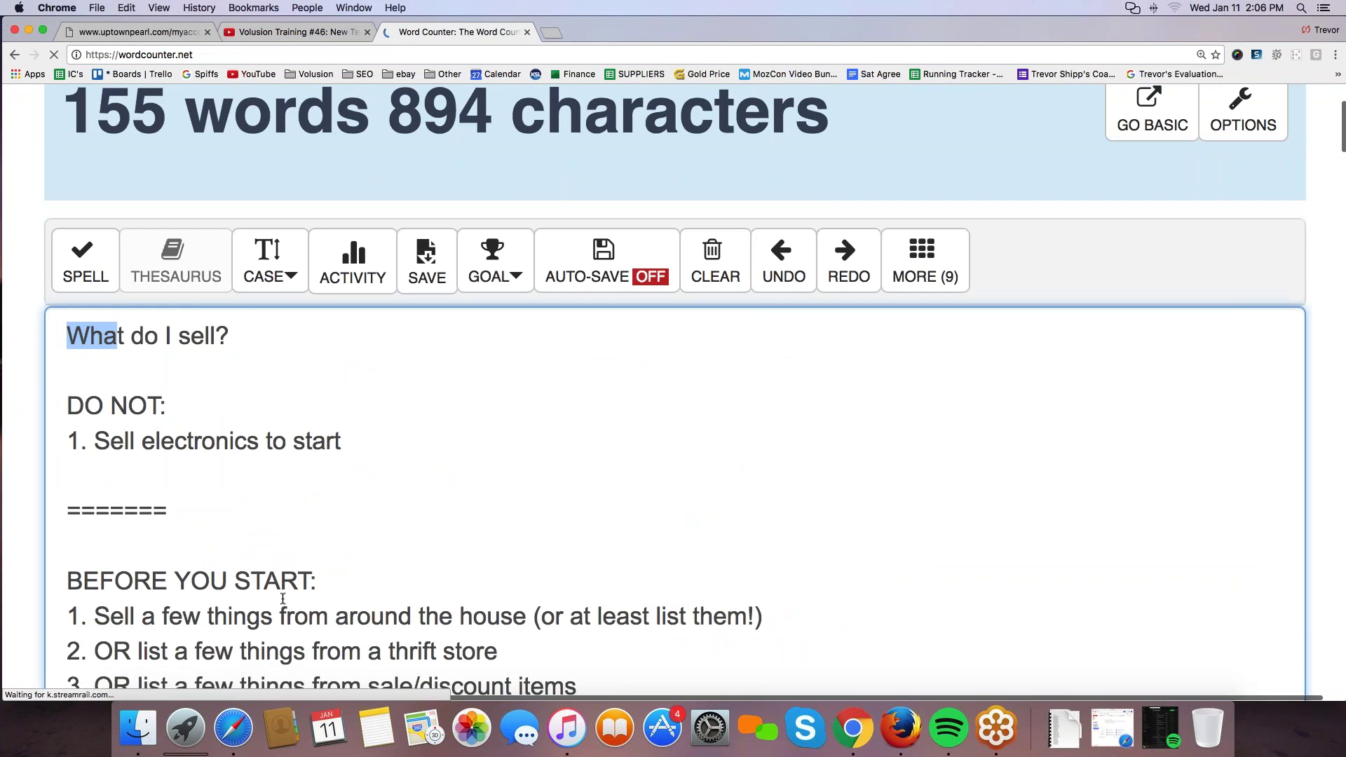
left_click_drag(282, 598, 179, 582)
key("BackSpace")
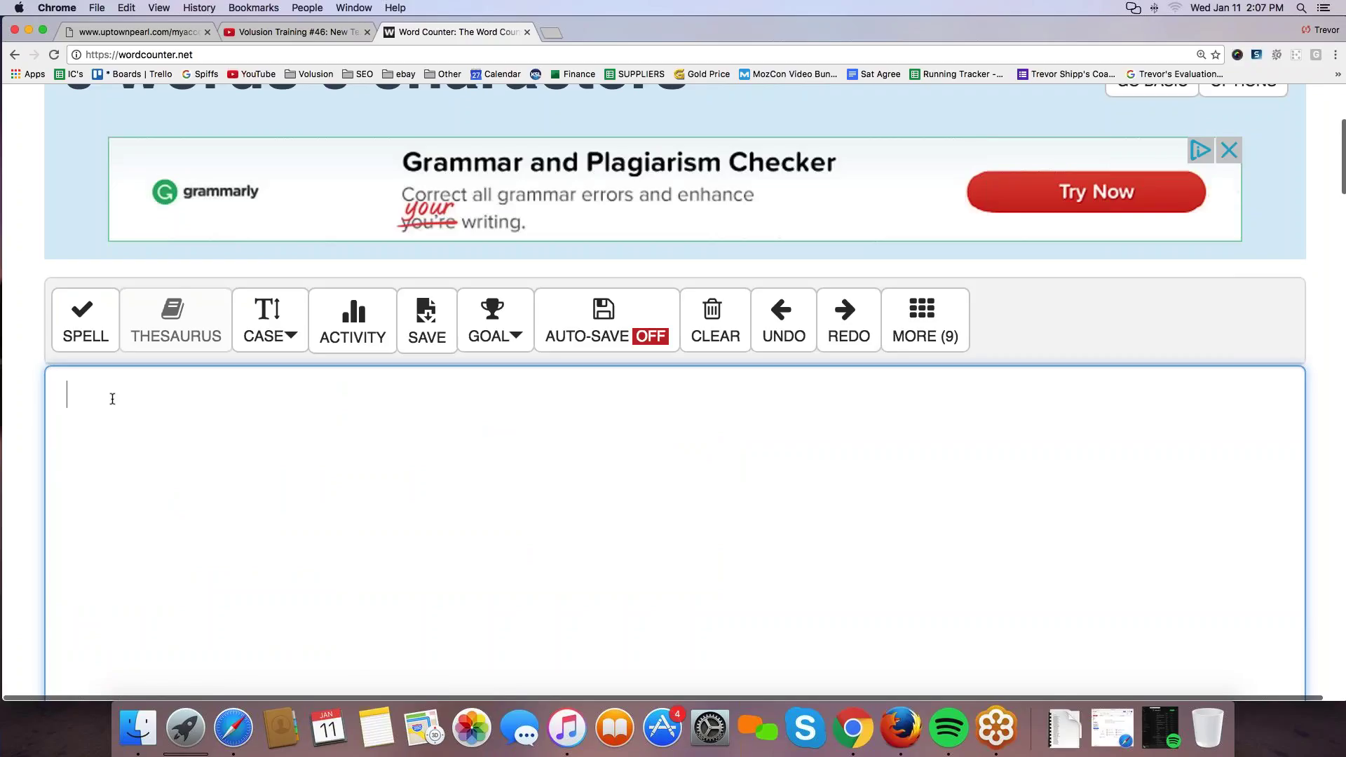
type("Why video on")
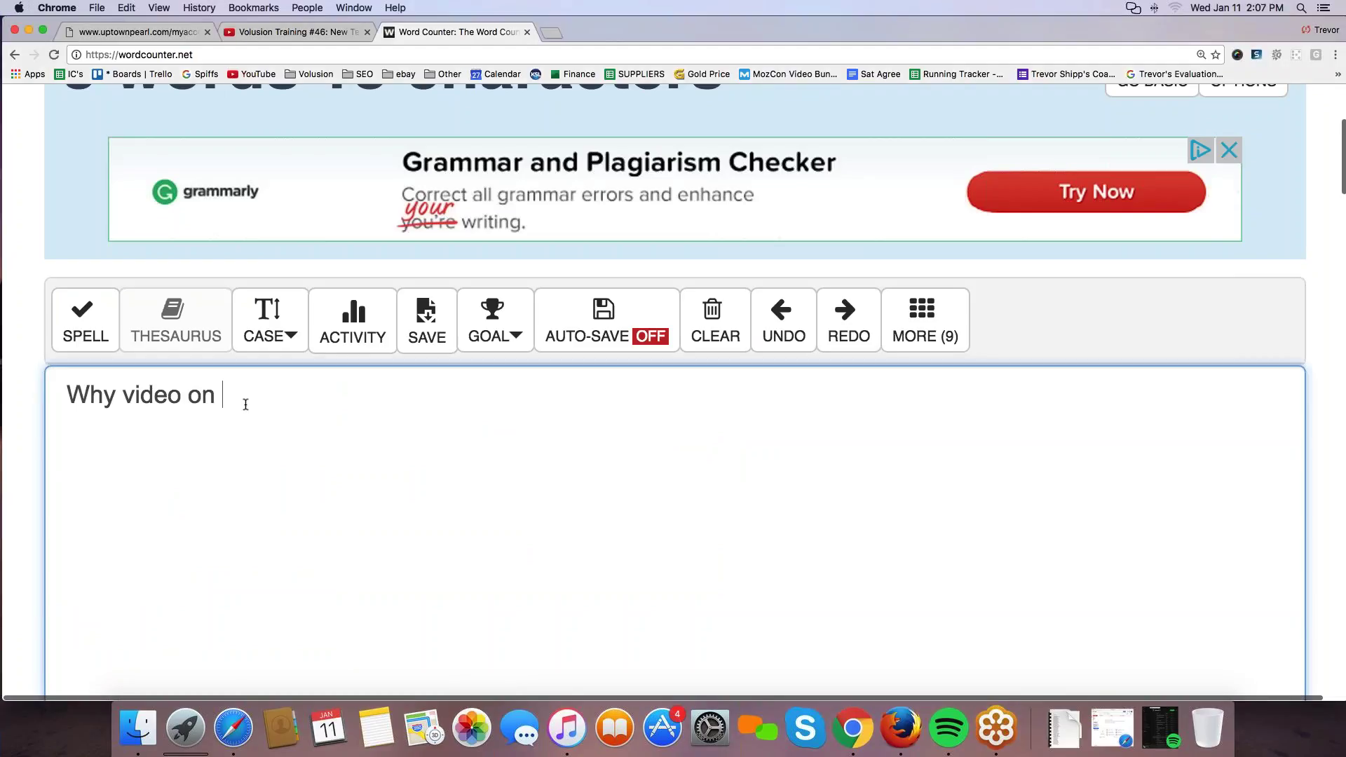
type(" your website?")
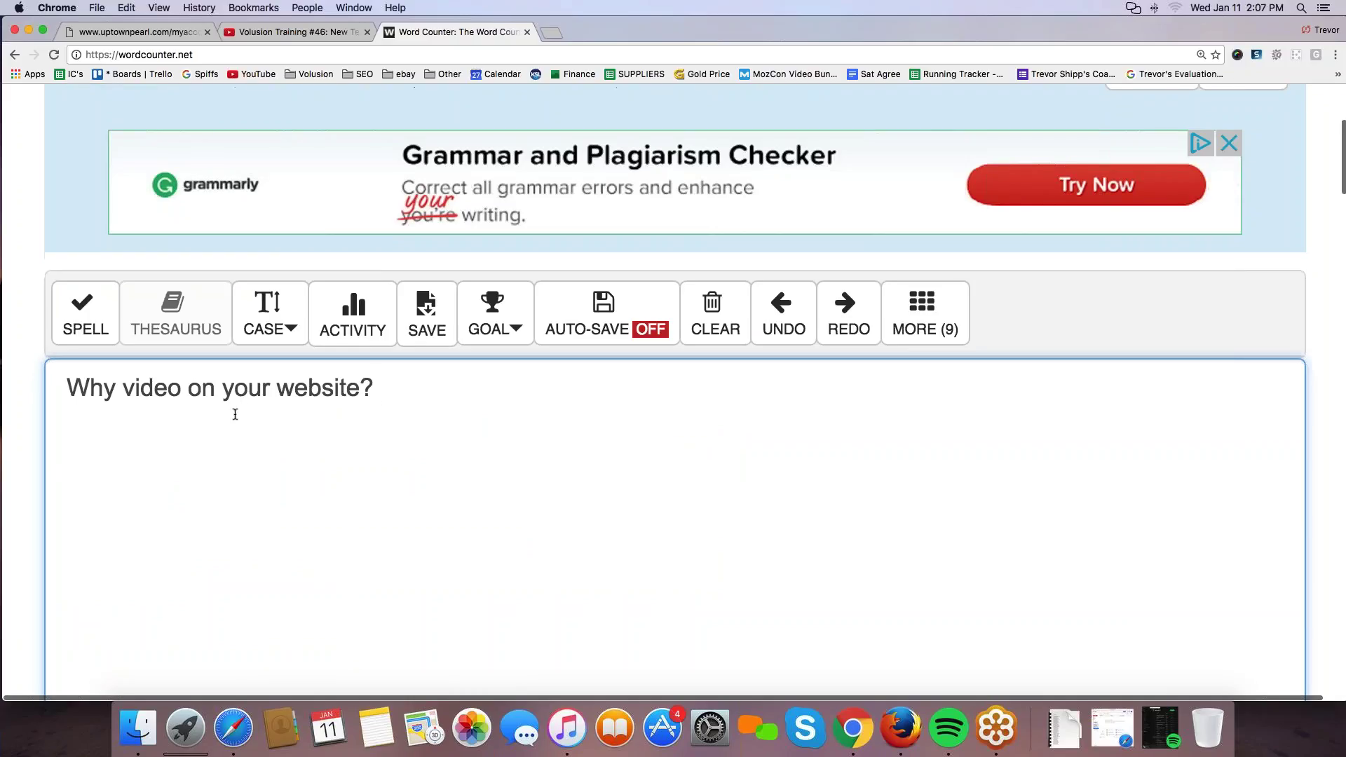
- Insert "ecommerce/drop shipping" before "website" in the heading
scroll(272, 429, "down", 5)
scroll(274, 432, "up", 1)
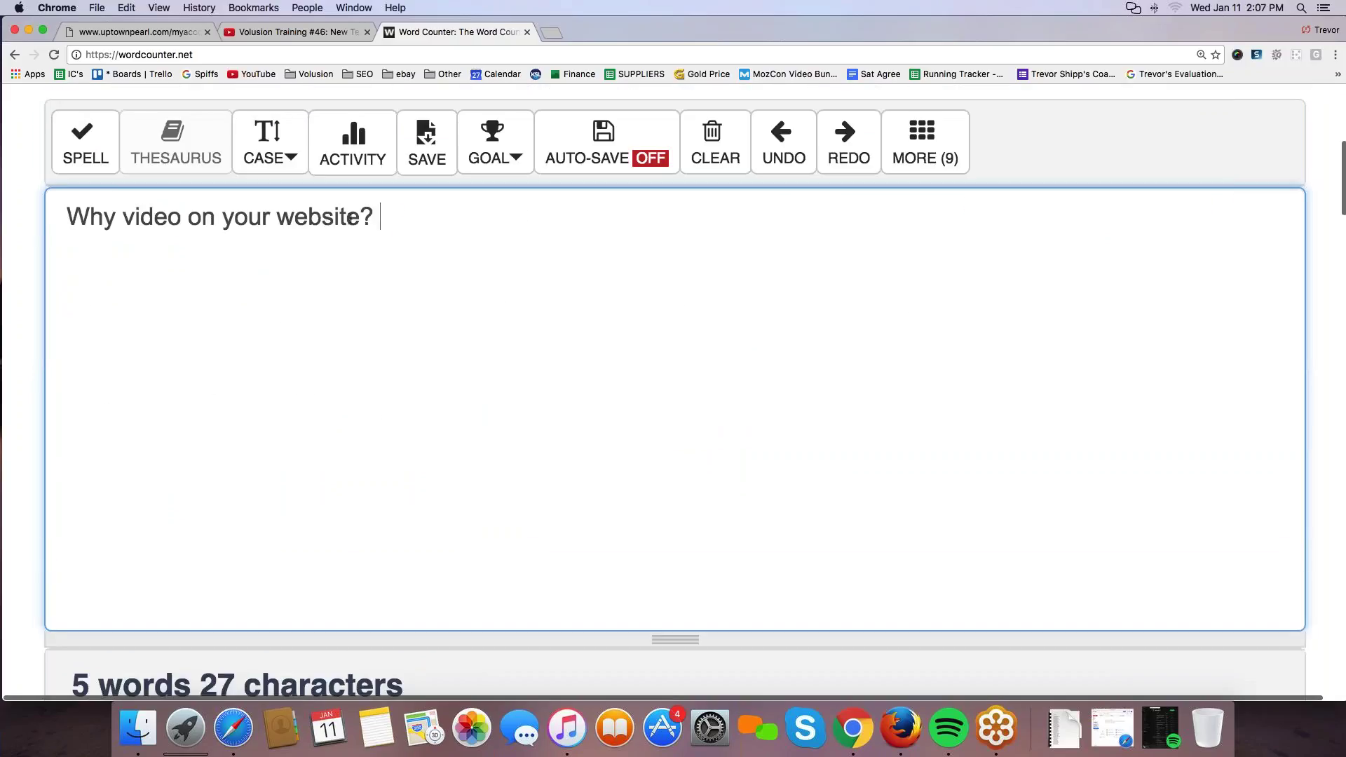
left_click_drag(379, 217, 80, 223)
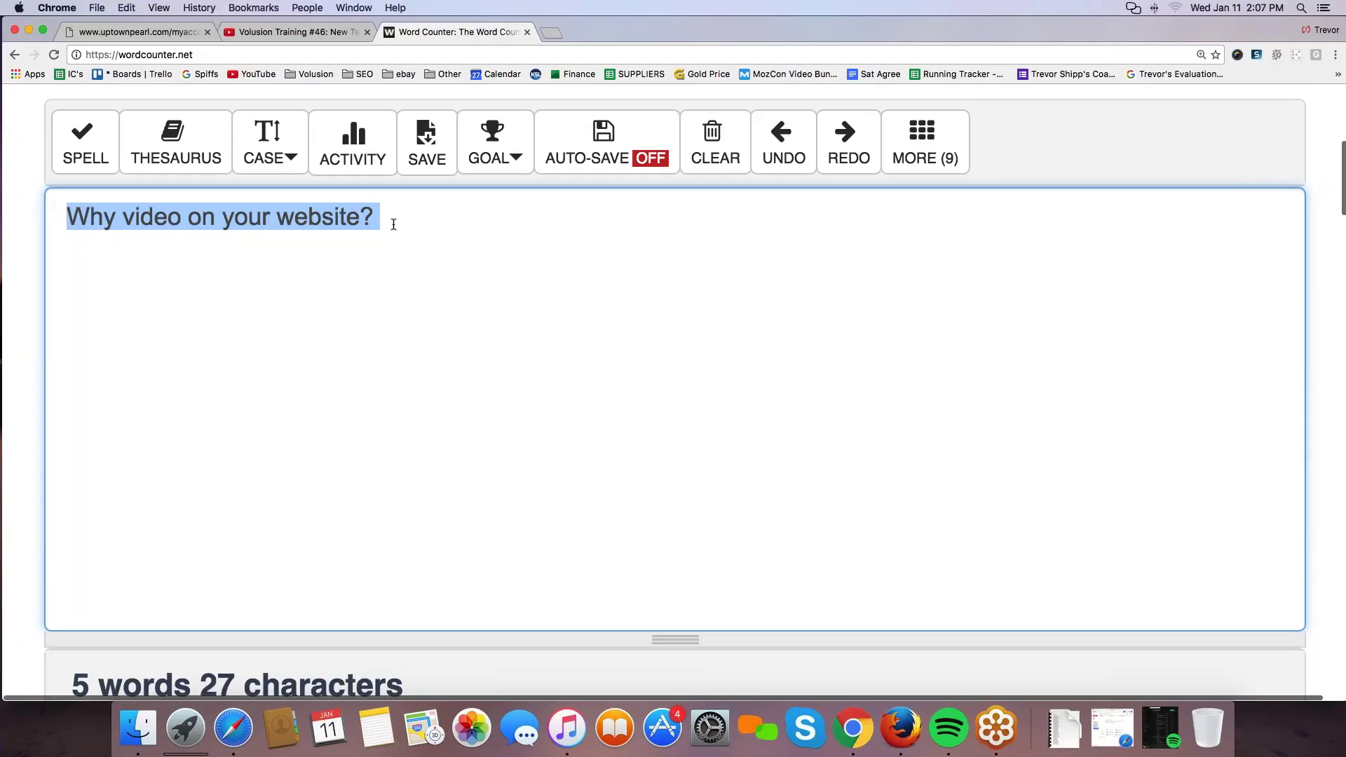
left_click(271, 217)
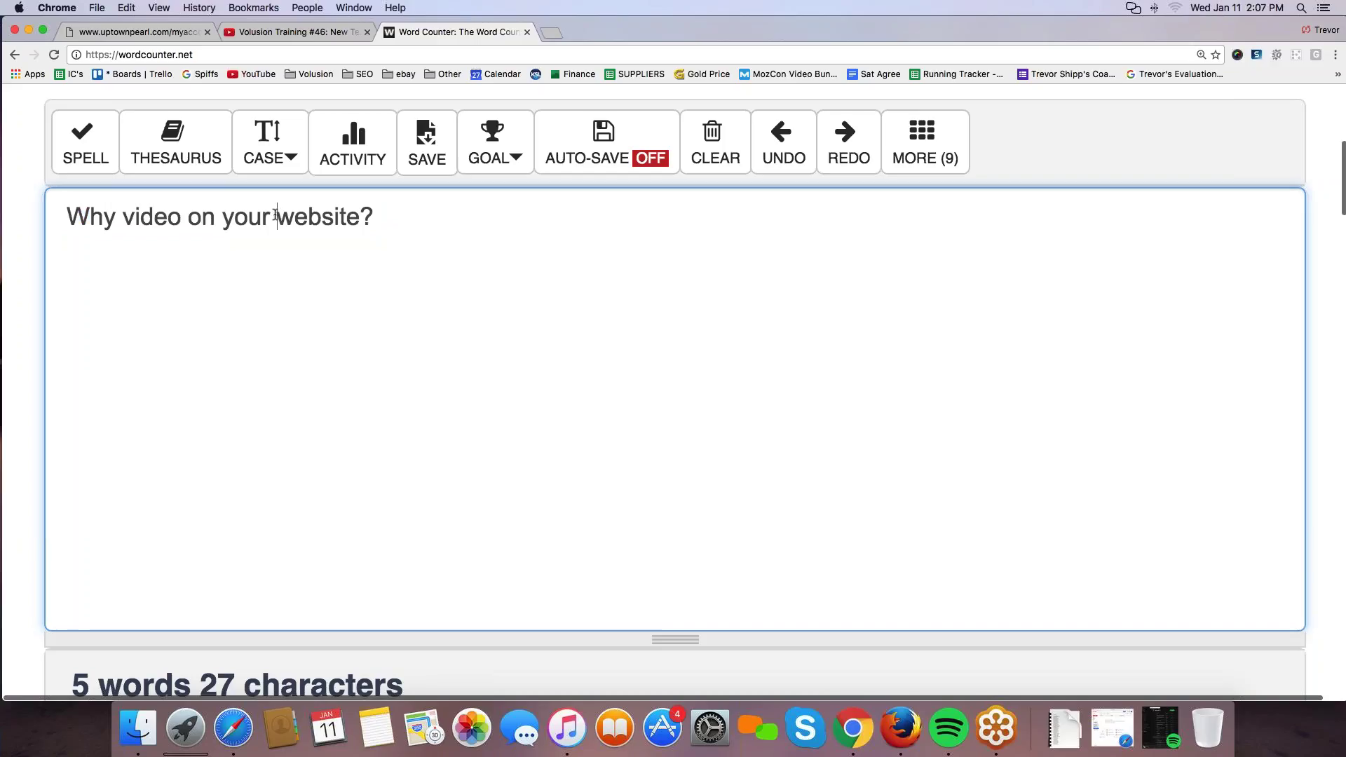
type("ecommer")
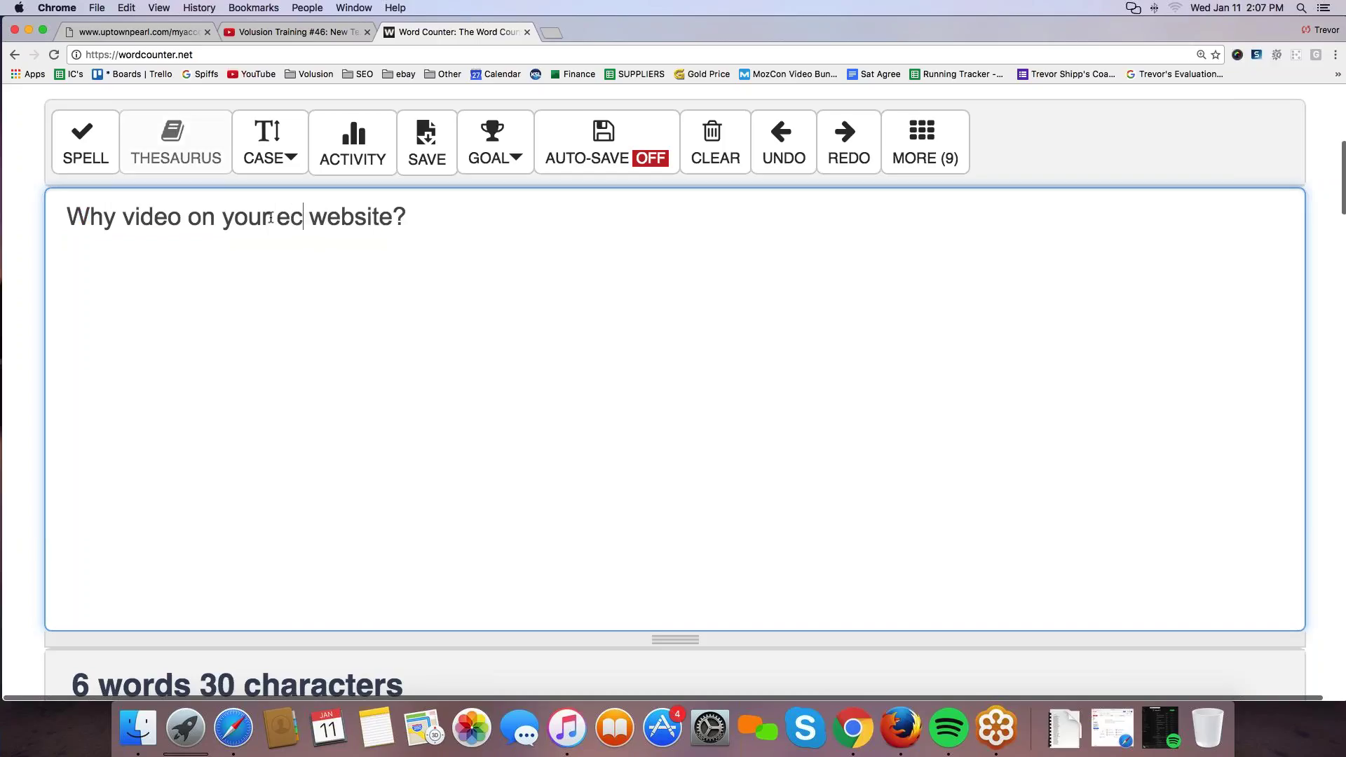
type("ce/drop sh")
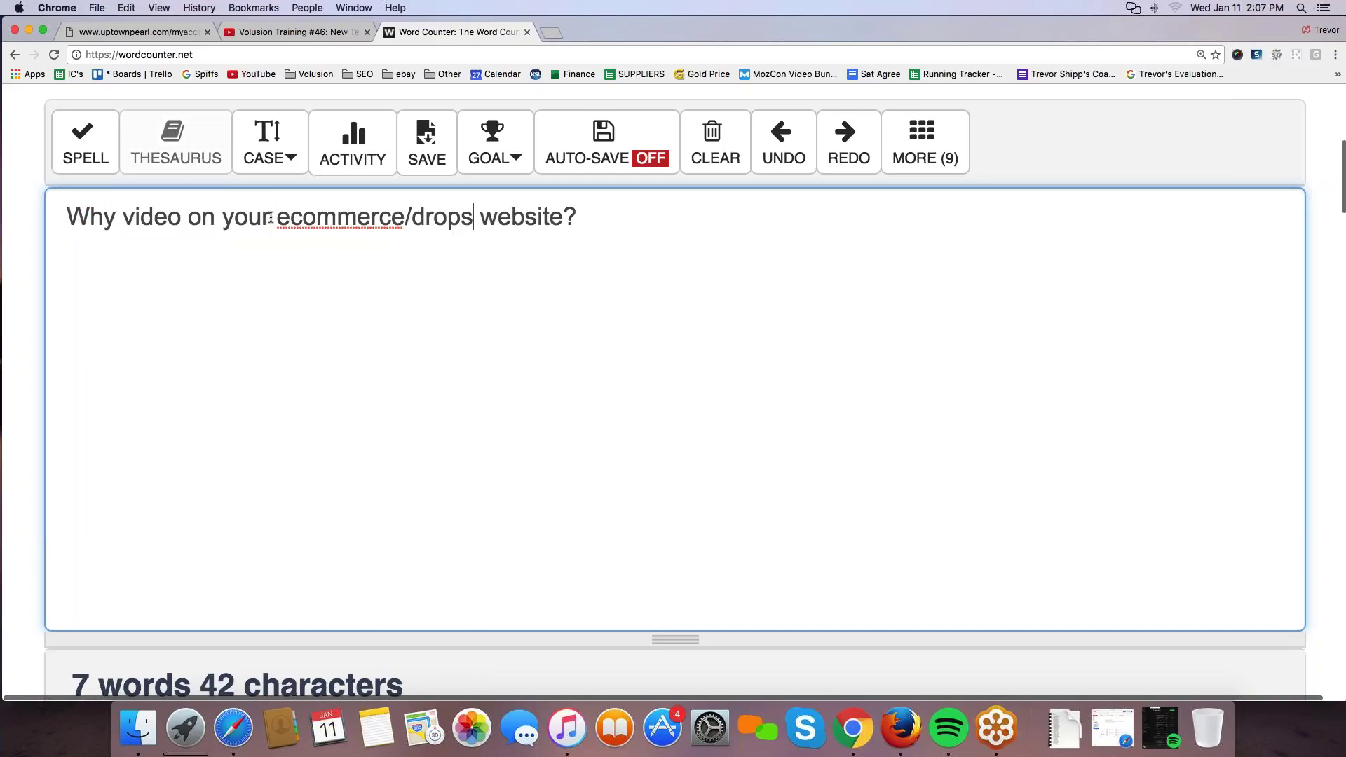
type("ipping")
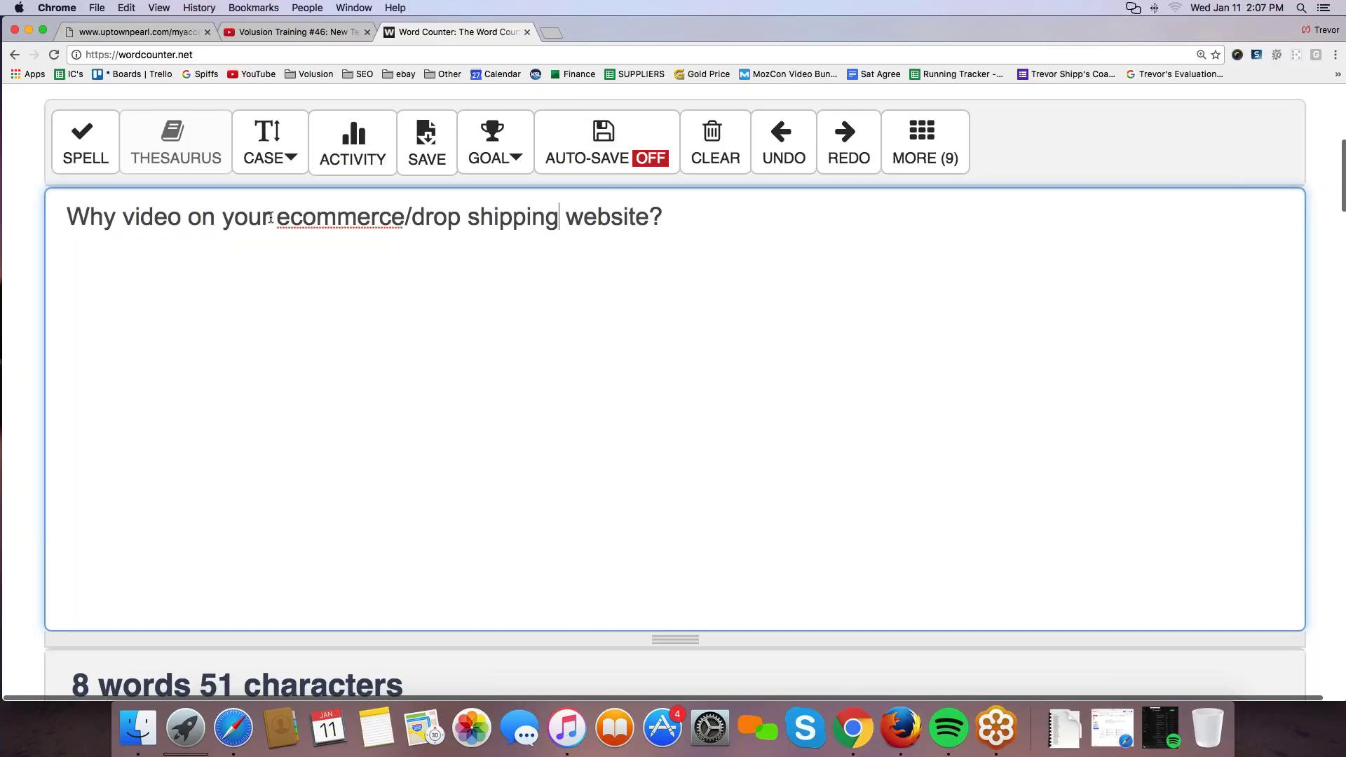
- Add the first list item "1. Product video (from your supplier)" on a new line below the heading
left_click(680, 222)
key("Return")
type("1.")
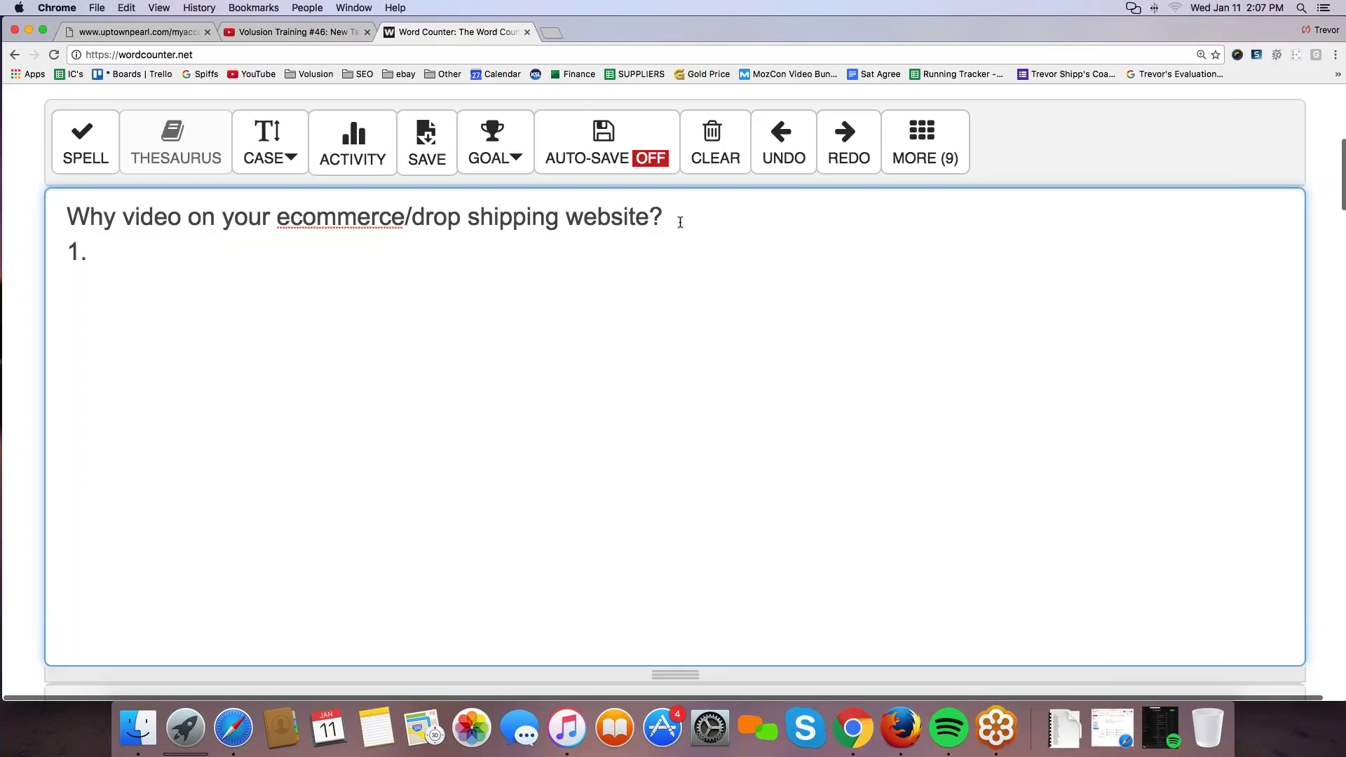
type("Product video")
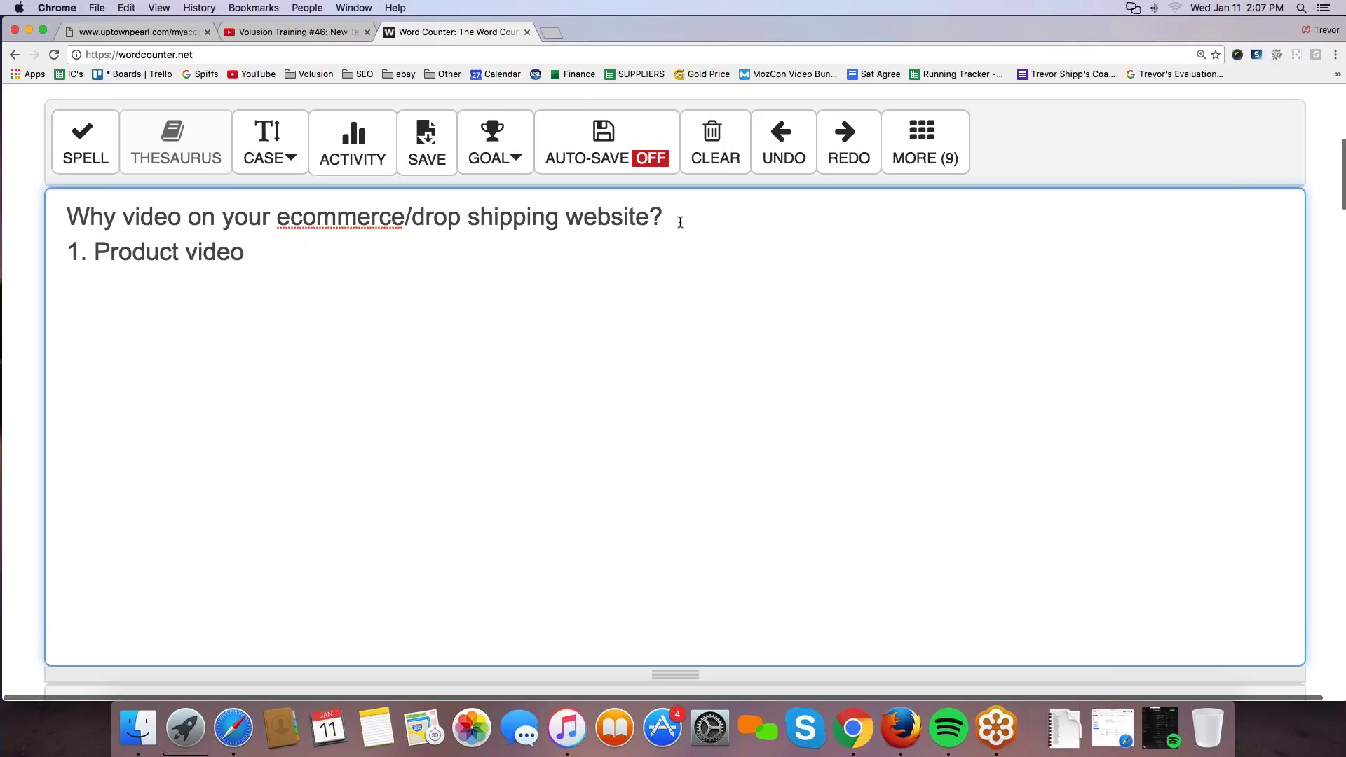
type(" (from your supplier)")
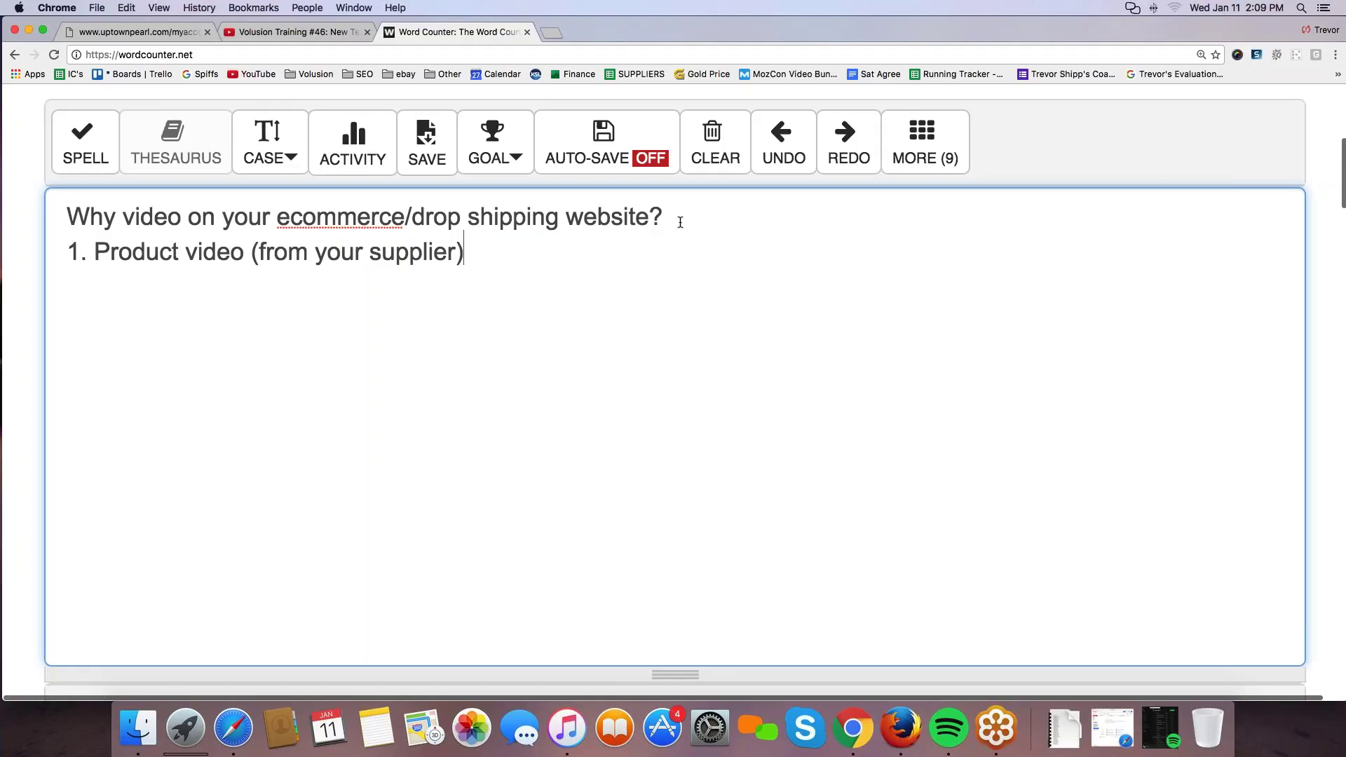
- Add the second list item "2. Sales video/commercial" on a new line
key("Return")
type("2.")
type("Sw")
key("BackSpace")
type("ales video/commercial")
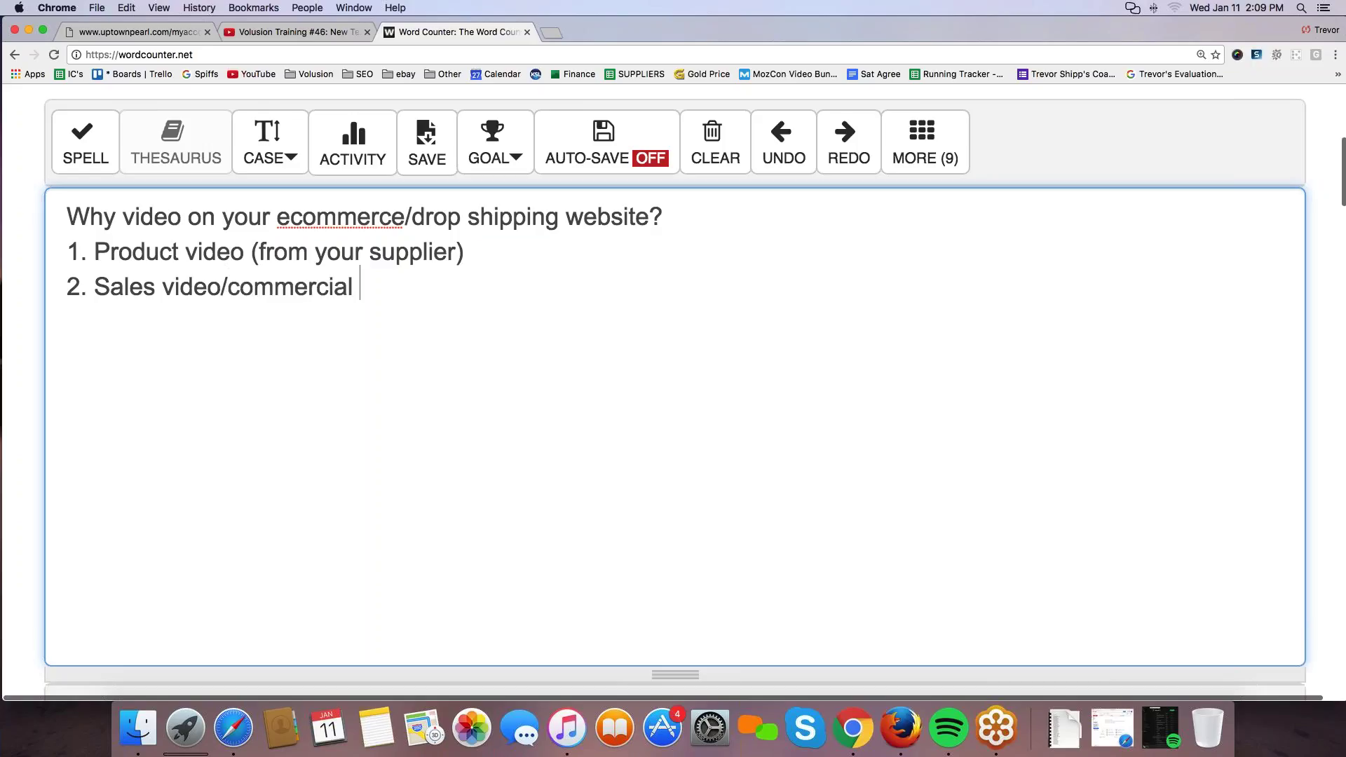
key("BackSpace")
- Add the third list item "3. Informational video" on a new line
key("Return")
type("3. Inf")
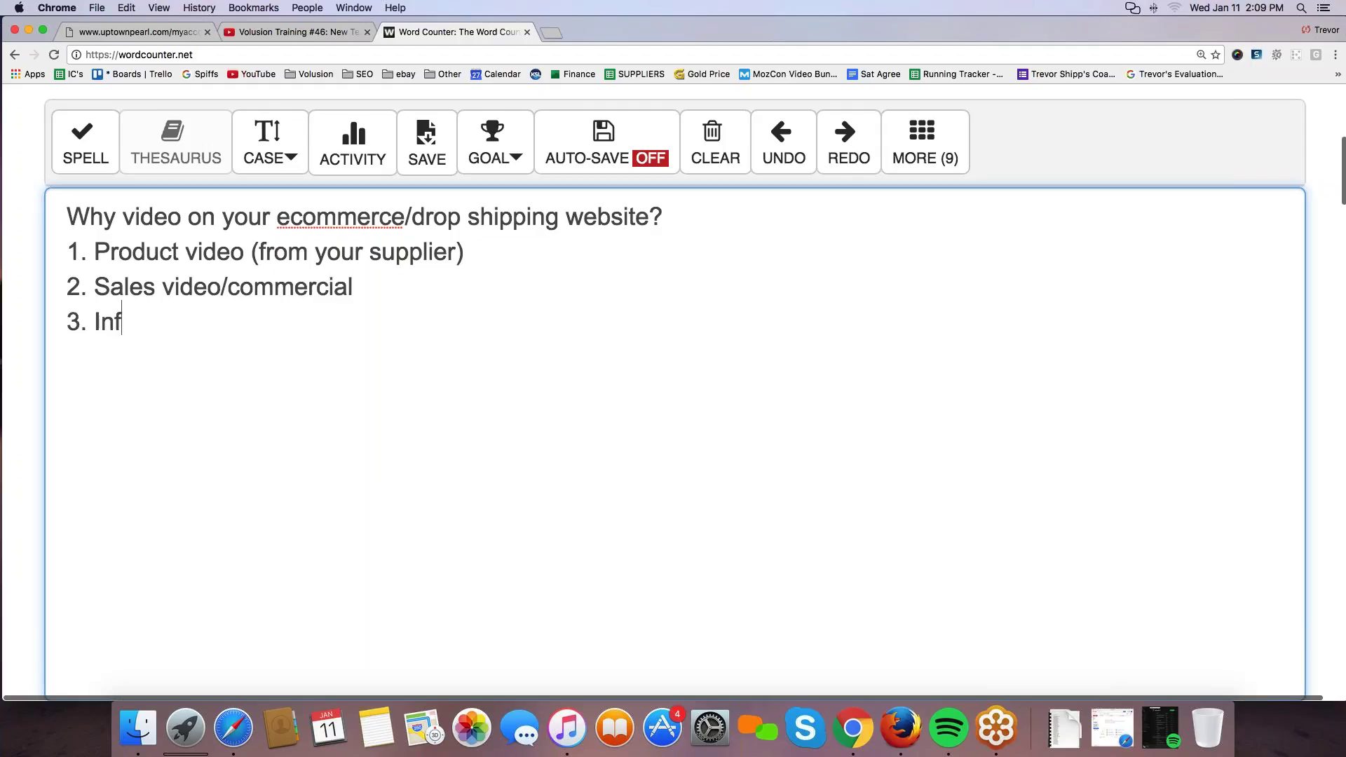
type("ormation")
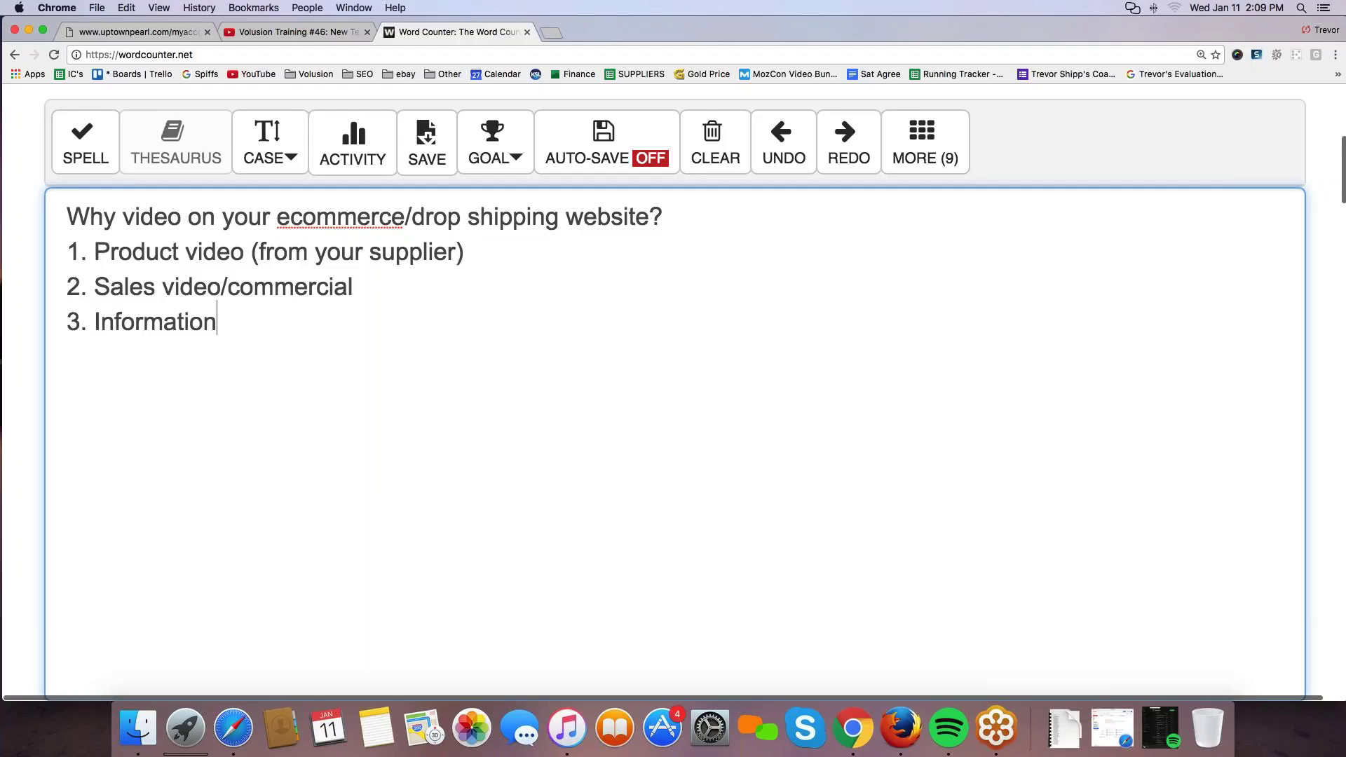
type("al video")
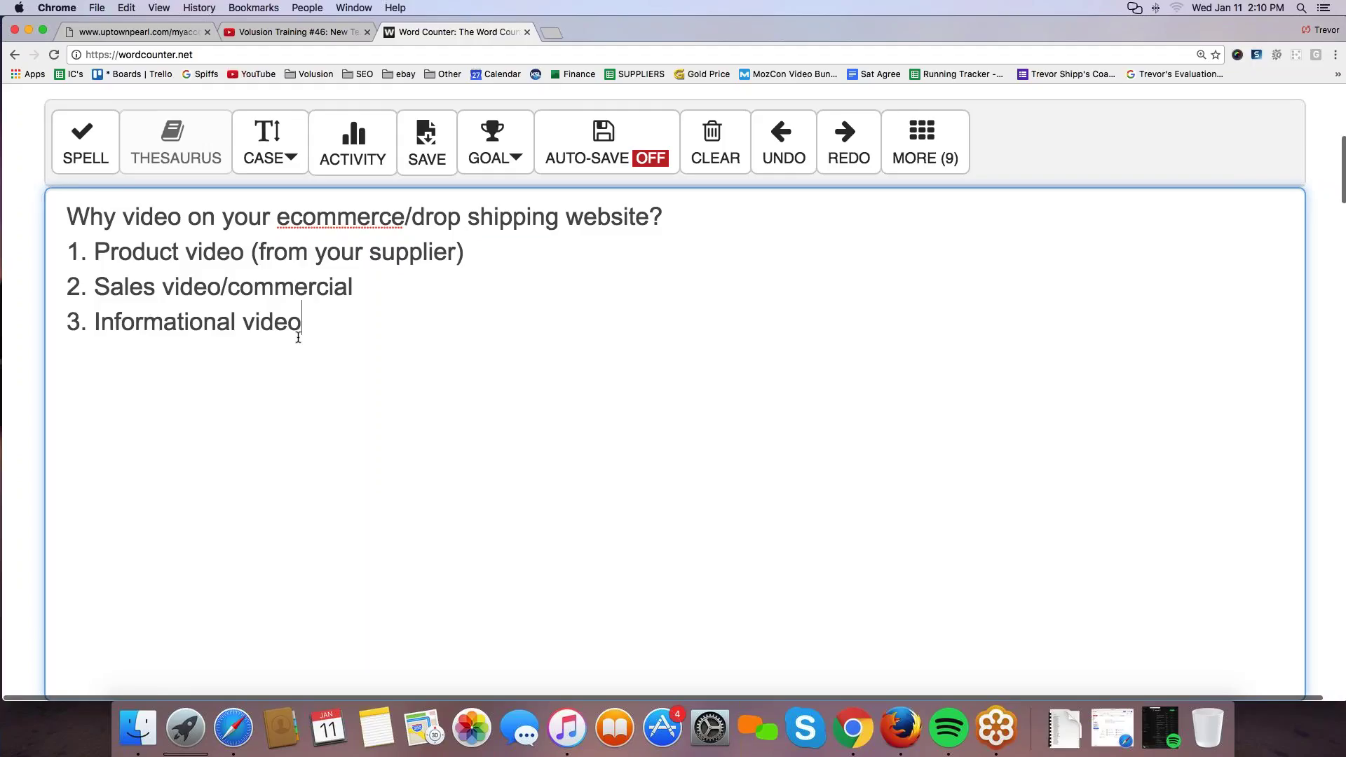
- Leave a blank line below the list and write "HELP WITH CONVERSION RATE!"
key("Return")
key("Return")
type("HELP WITH ")
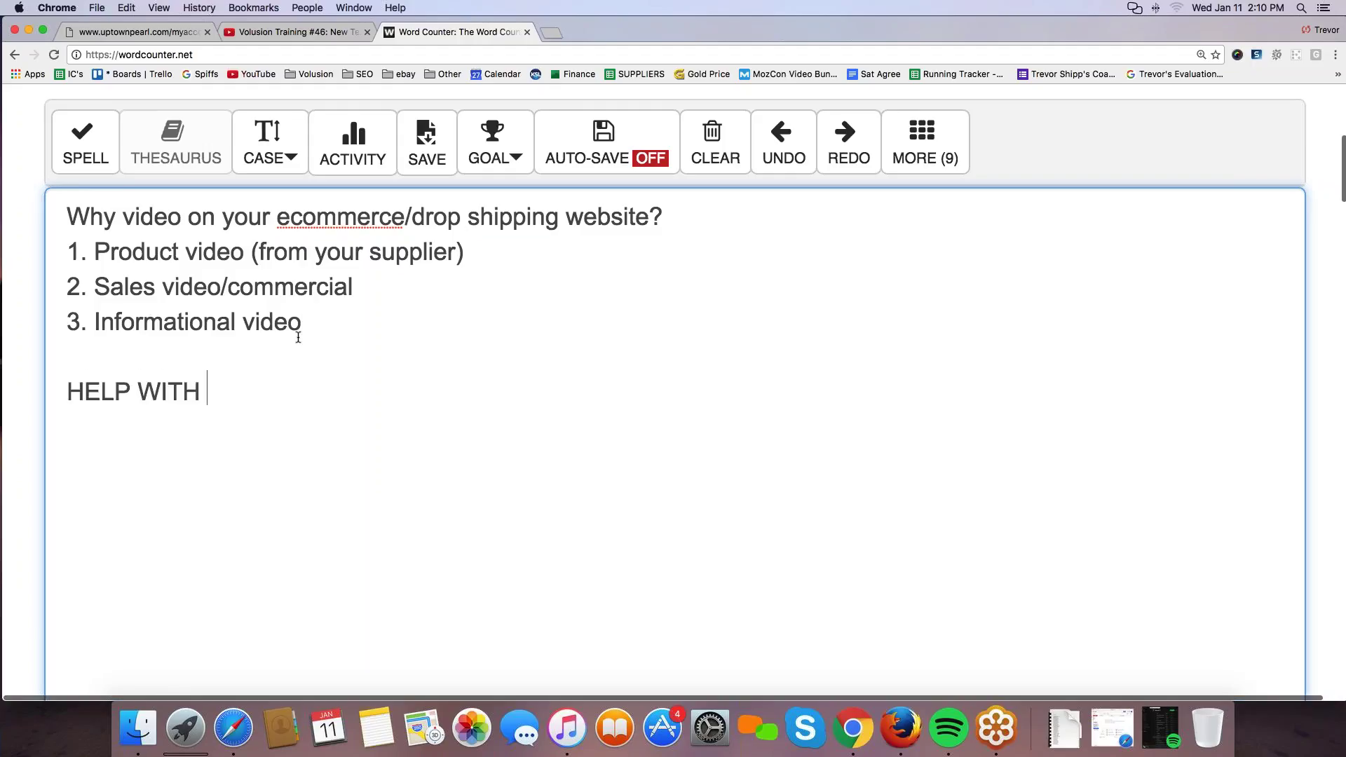
type("CONVERSION RA")
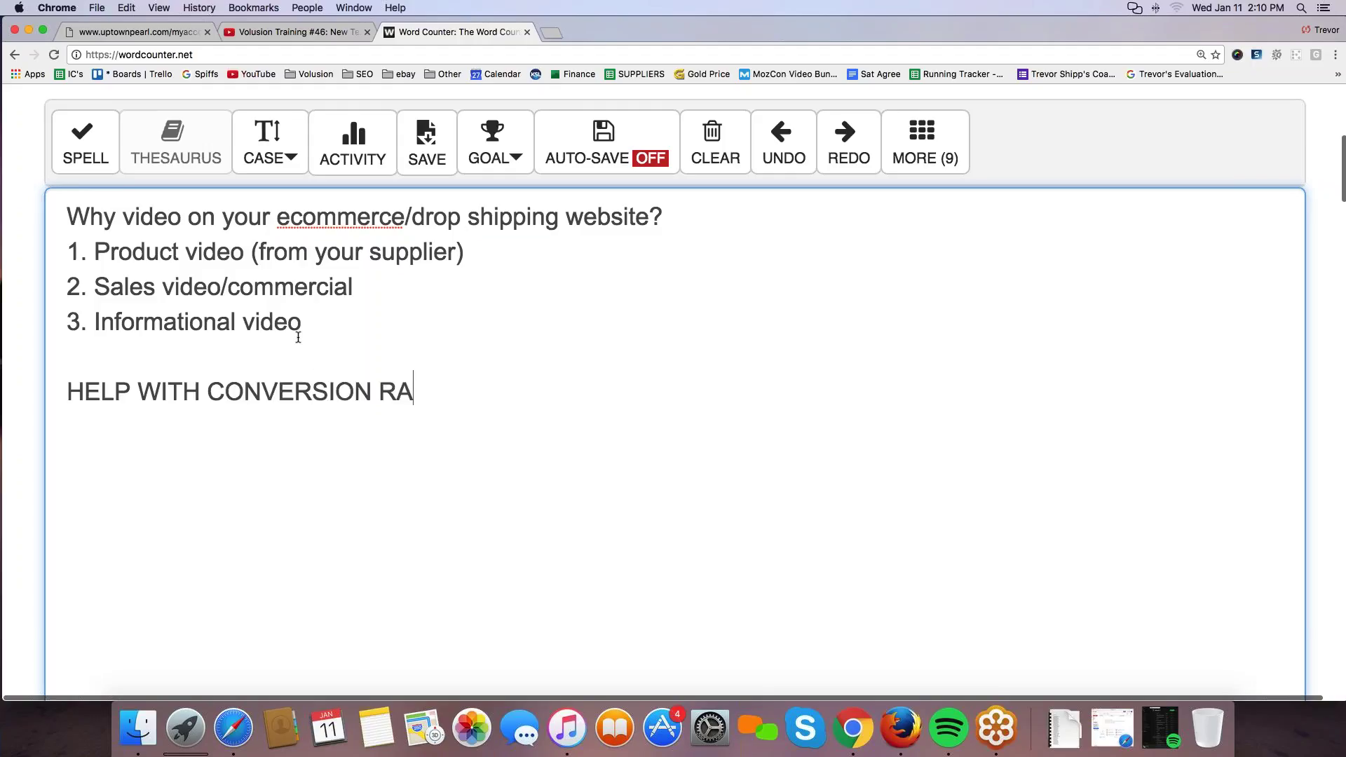
type("TE!")
left_click_drag(67, 391, 448, 387)
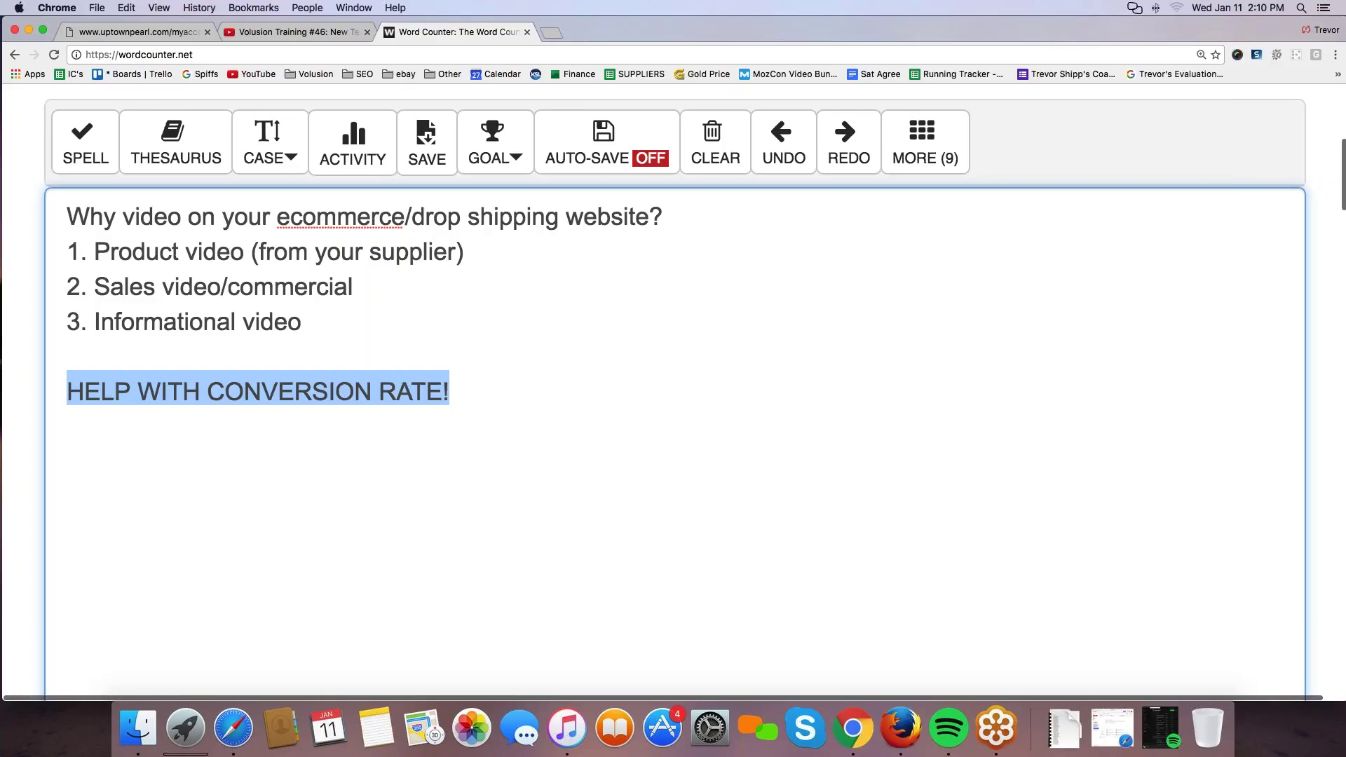
type("s")
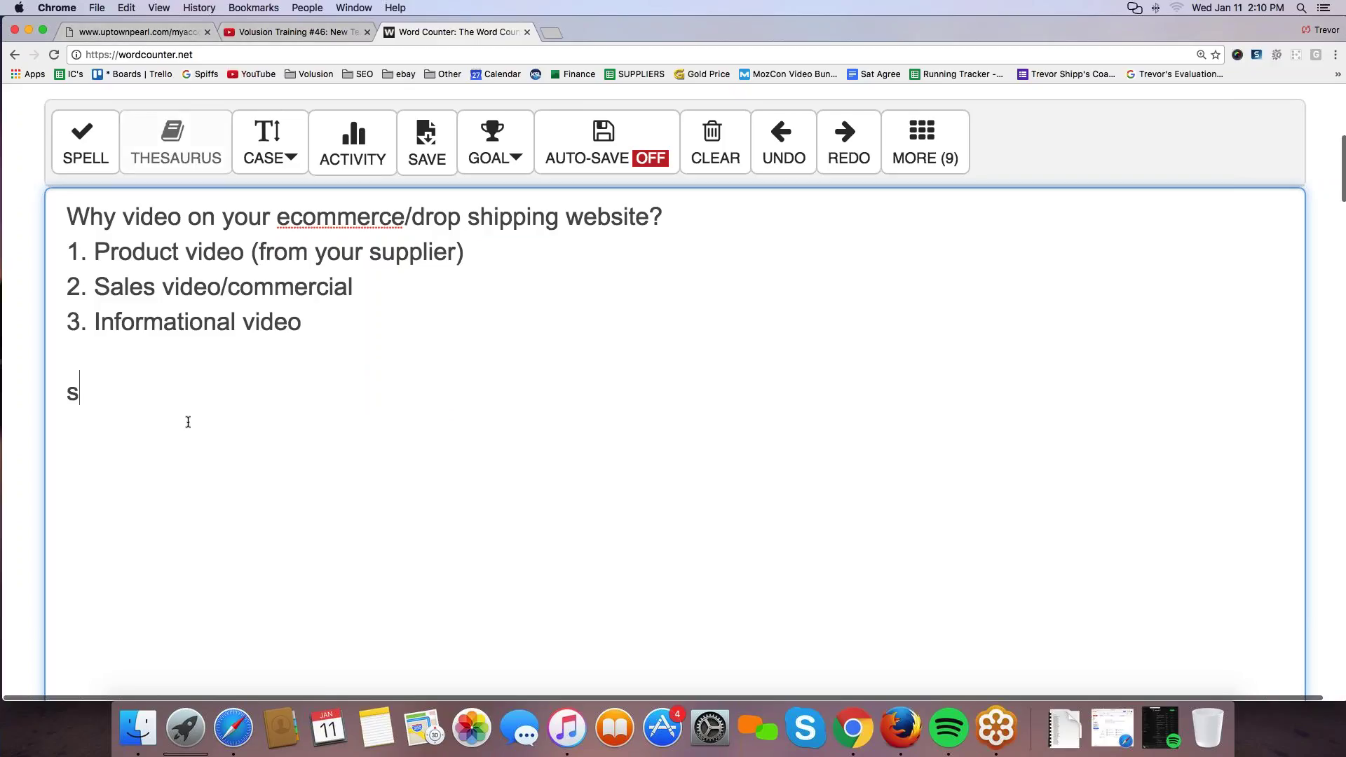
key("super+z")
left_click(459, 395)
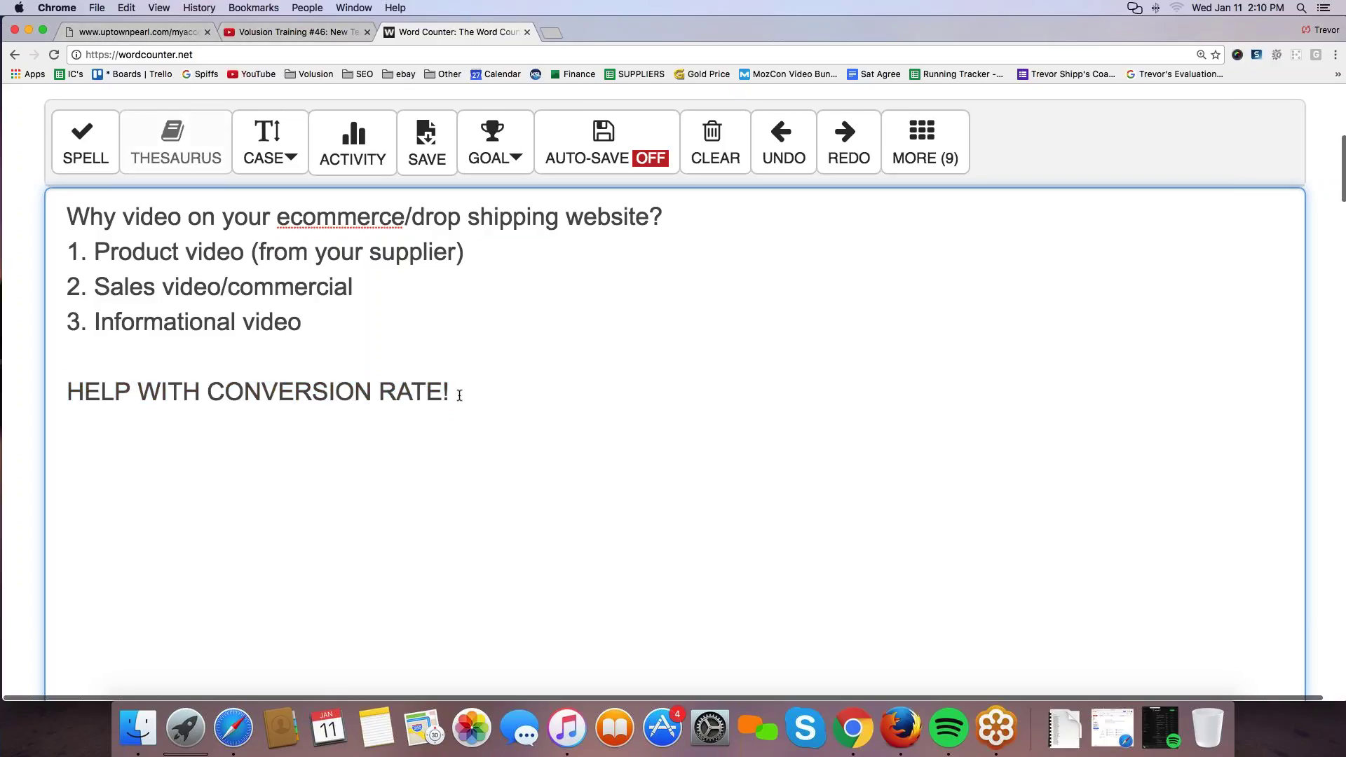
- Leave a blank line below the conversion rate heading and start a new numbered list with "1. Homepage"
key("Return")
key("Return")
type("1. Homepage")
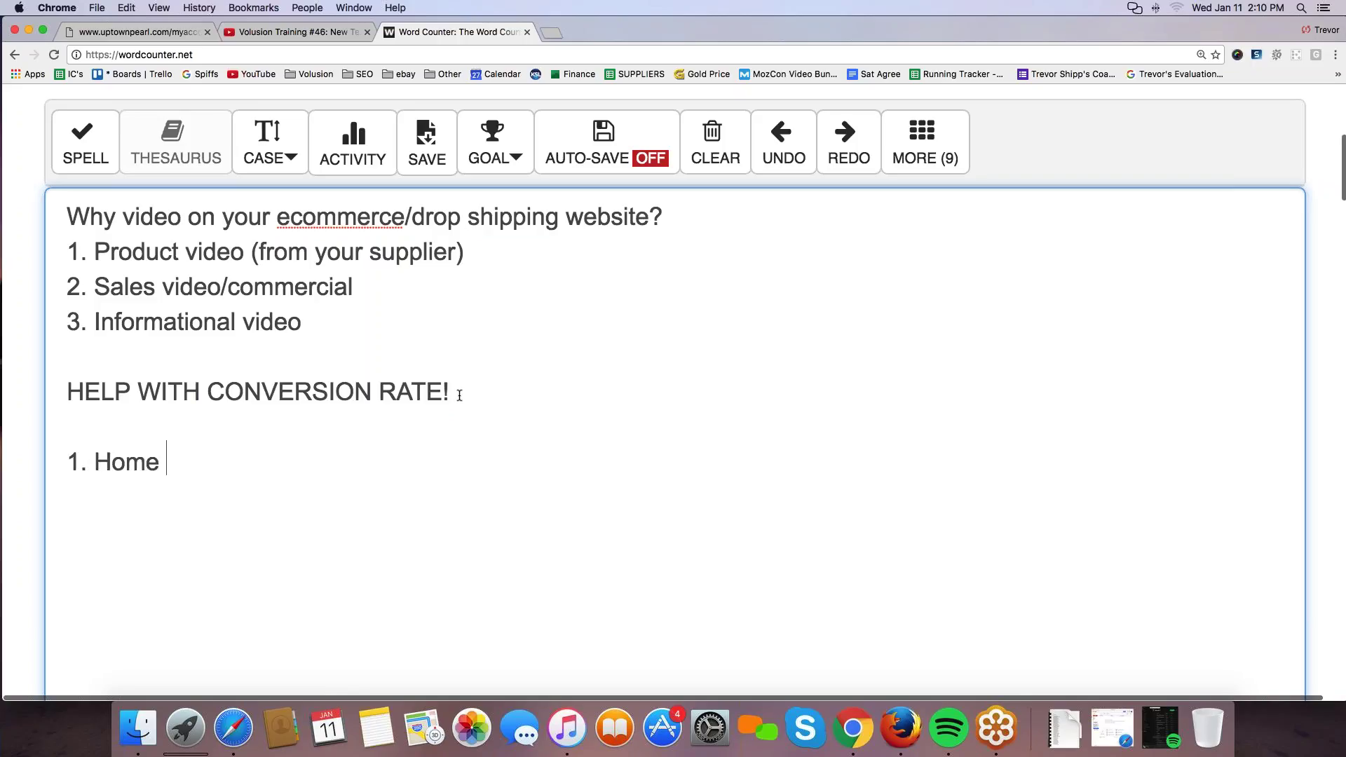
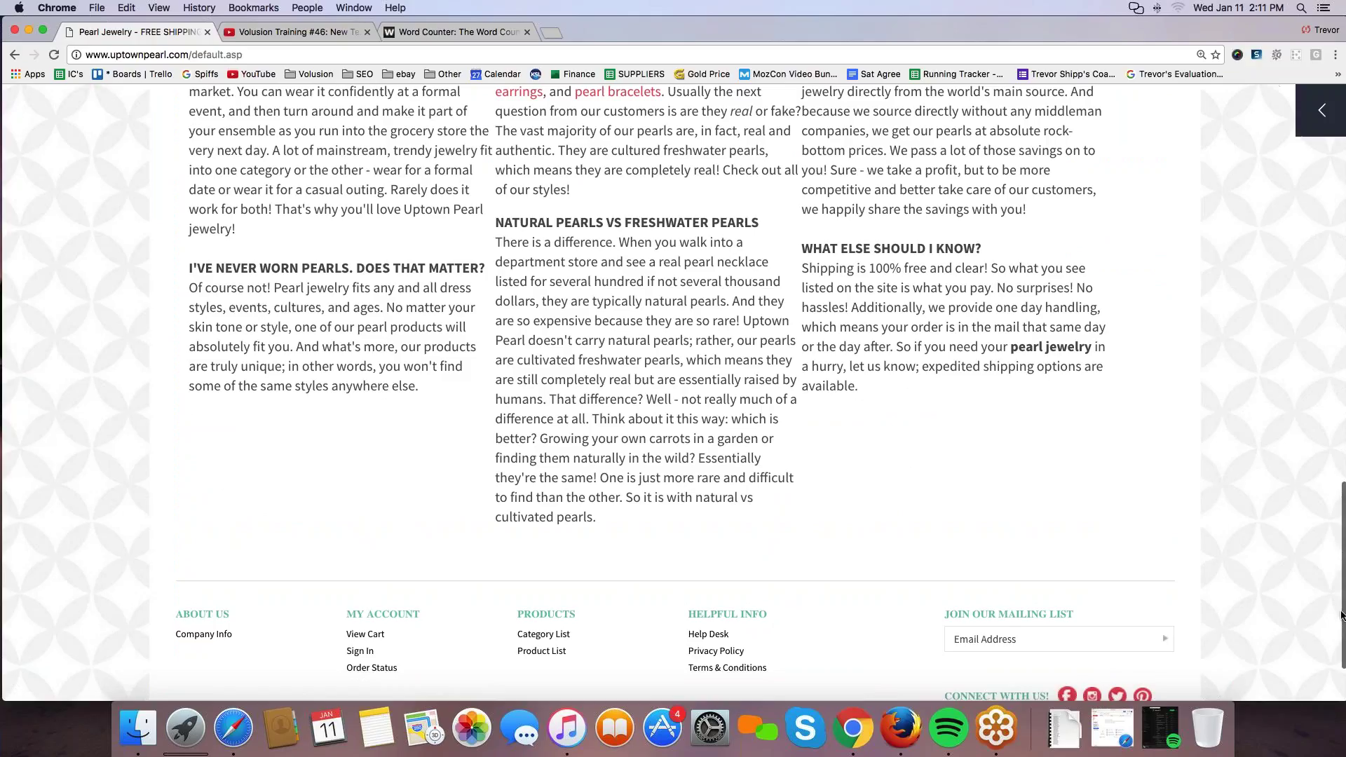
- Open the content builder panel on the store's homepage with editing switched on
left_click(1303, 113)
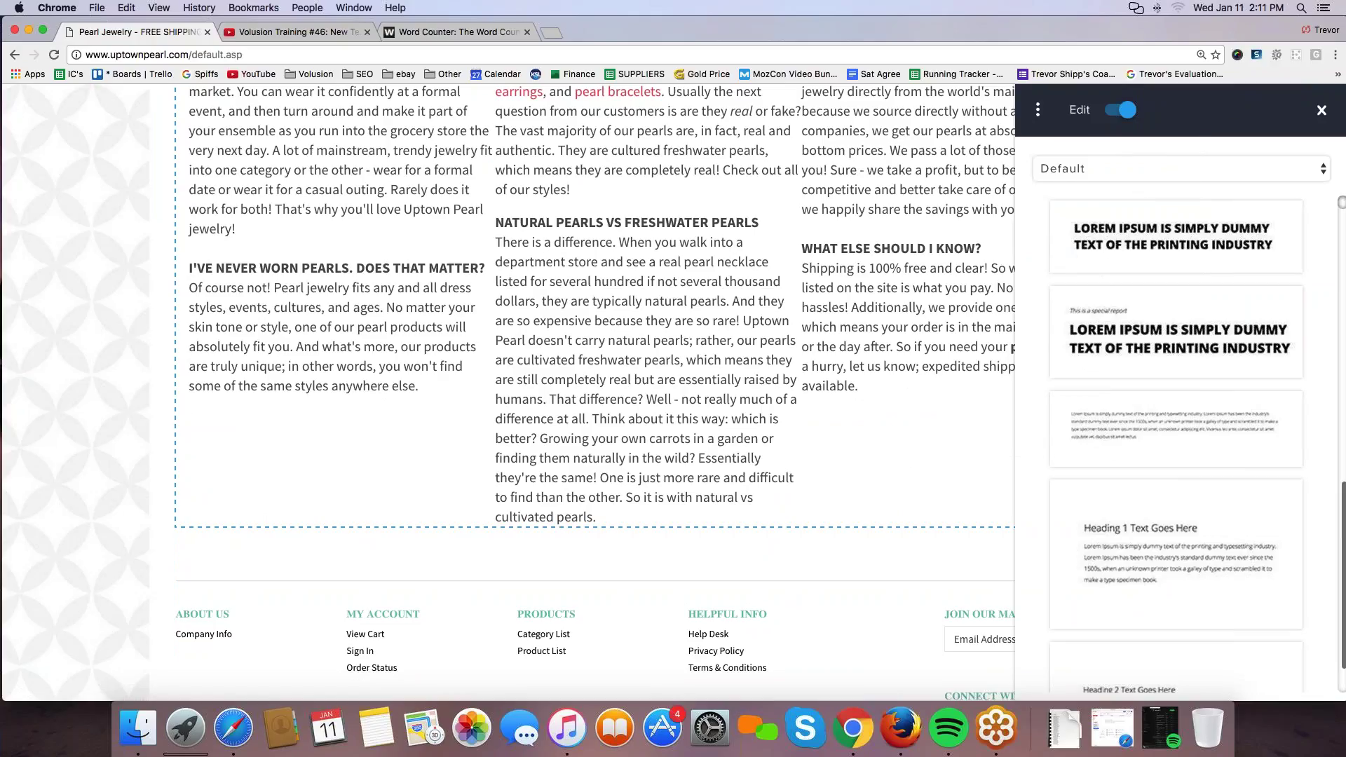
left_click(1319, 111)
left_click(1312, 112)
left_click(1037, 110)
left_click(1334, 507)
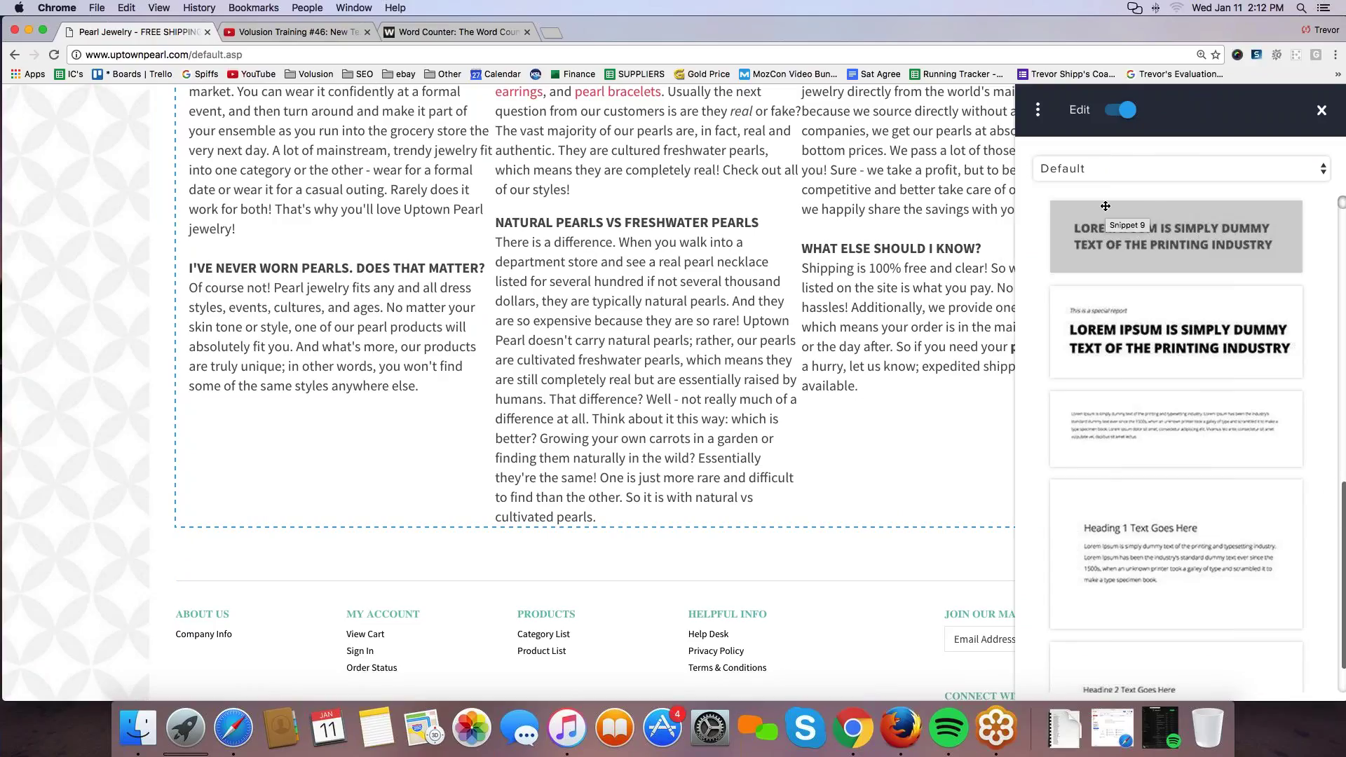
mouse_move(1104, 205)
left_mouse_down()
mouse_move(799, 112)
mouse_move(579, 223)
left_mouse_up()
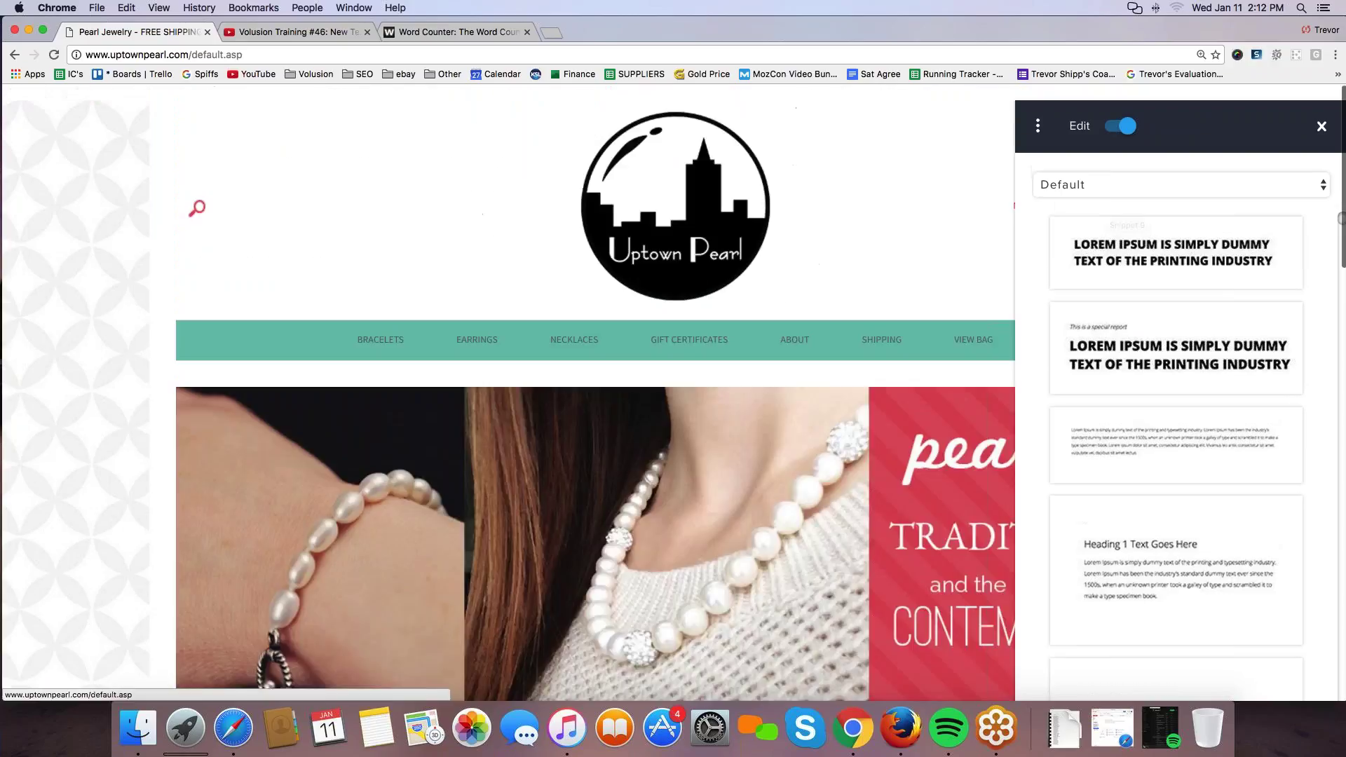
- Open the Necklaces category page and check whether the content builder can be used there
left_click(563, 324)
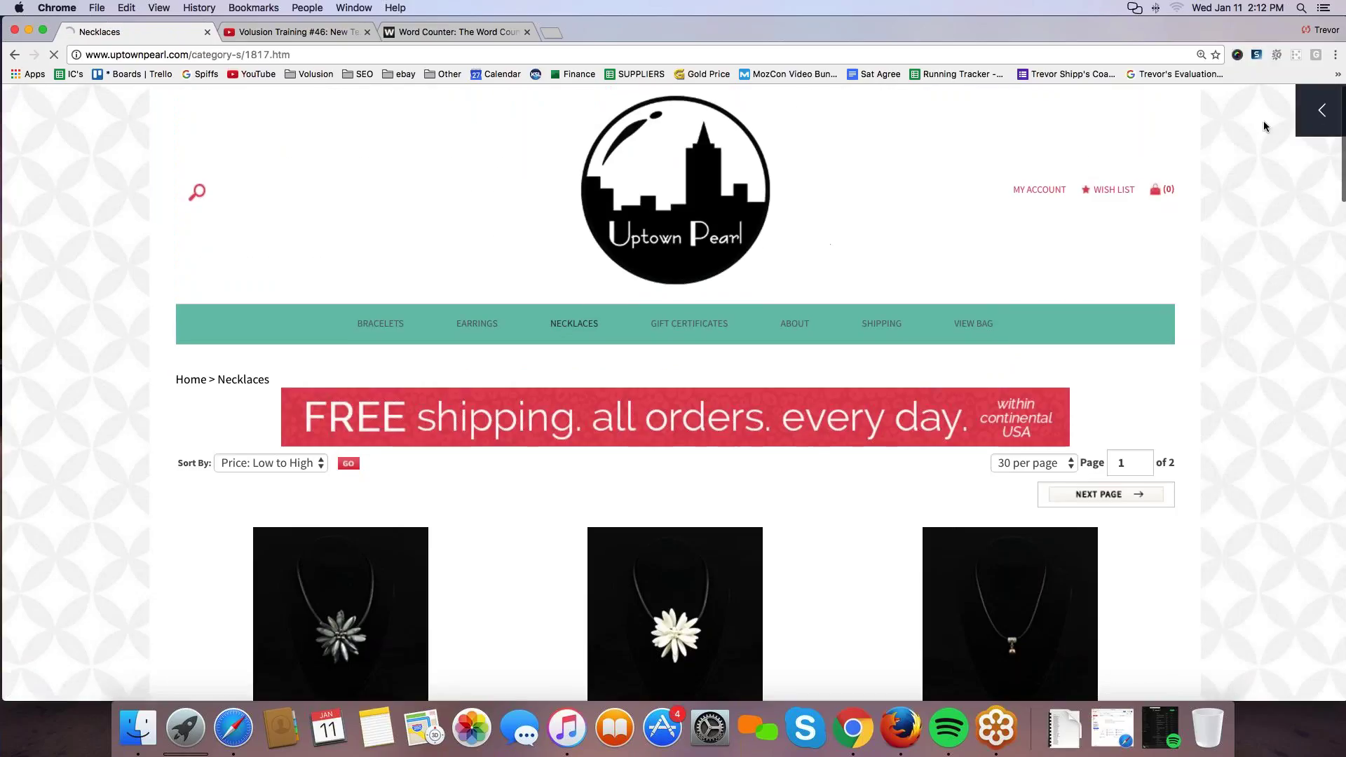
left_click(1321, 110)
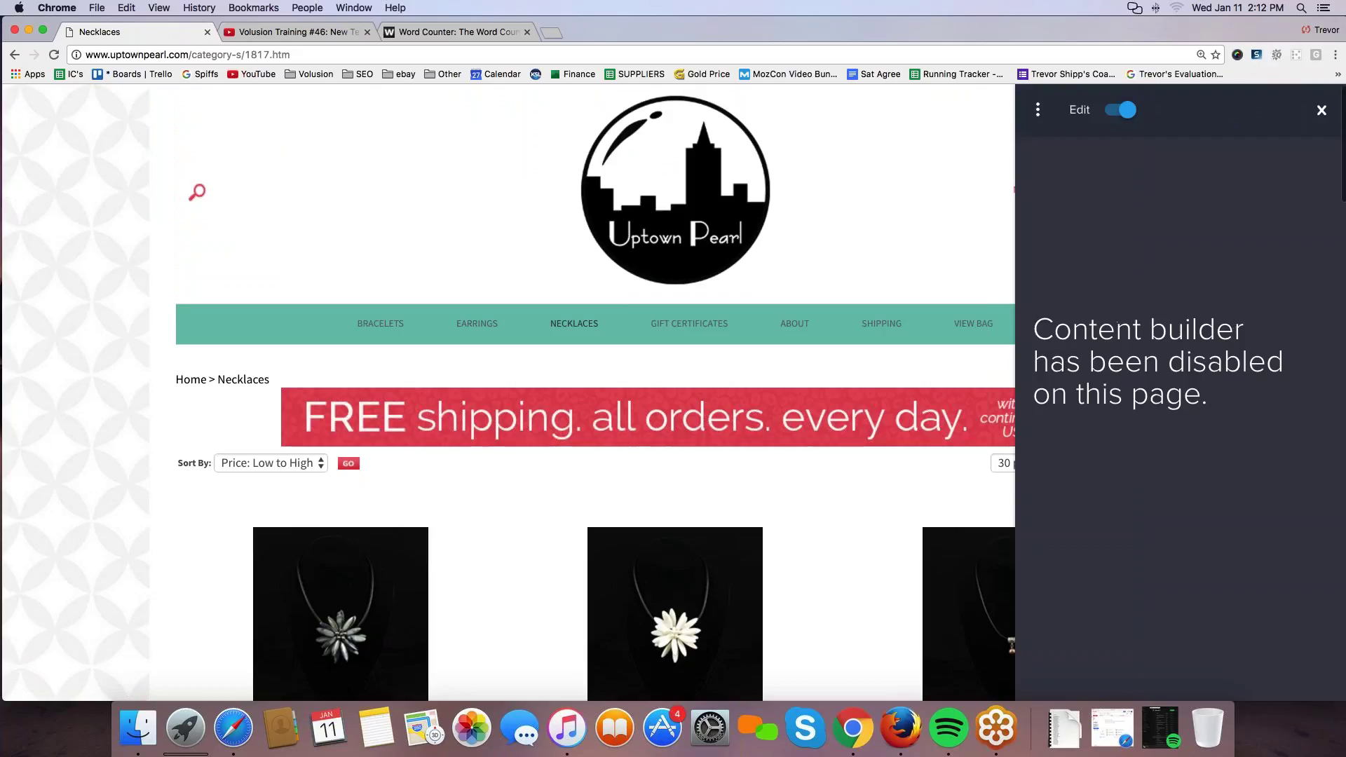
key("super+a")
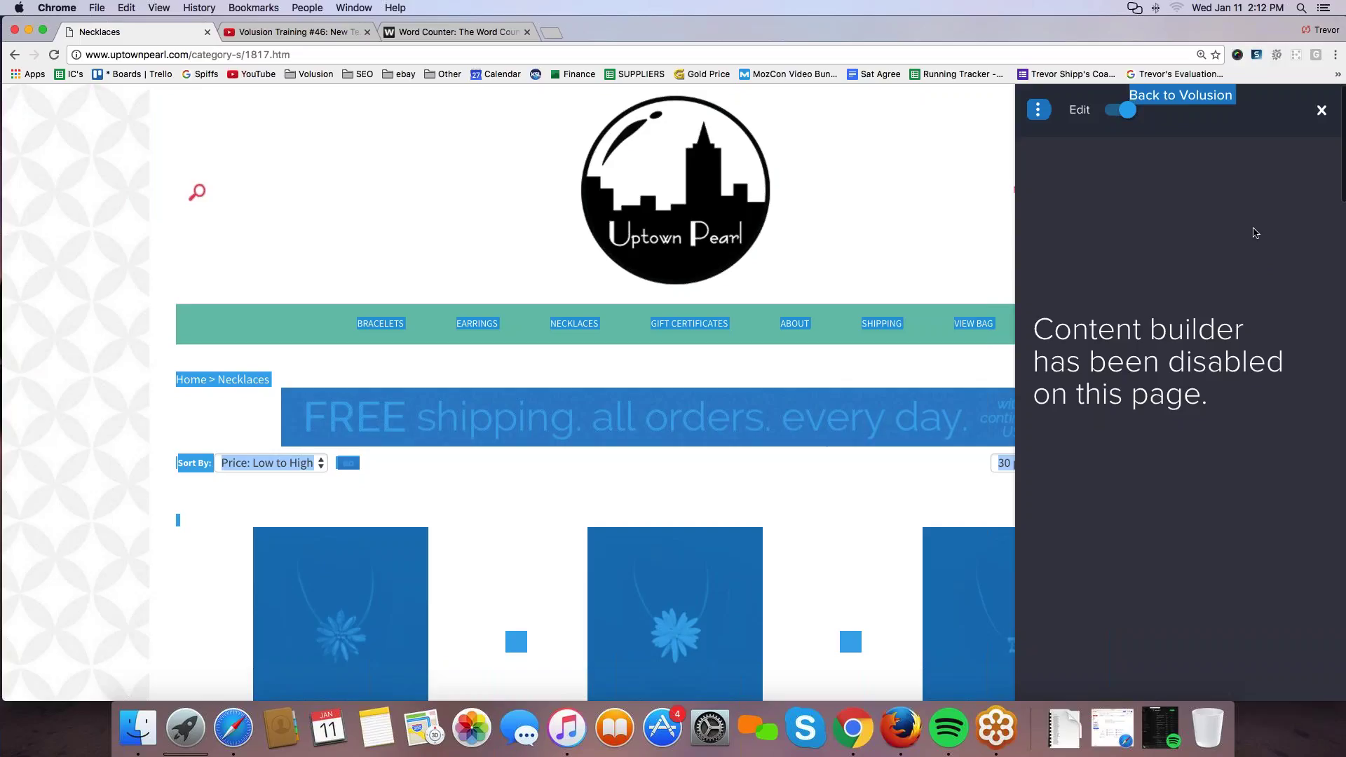
left_click_drag(1259, 280, 1034, 332)
mouse_move(1056, 409)
left_mouse_down()
mouse_move(1213, 429)
mouse_move(1287, 410)
left_mouse_up()
left_click(1077, 150)
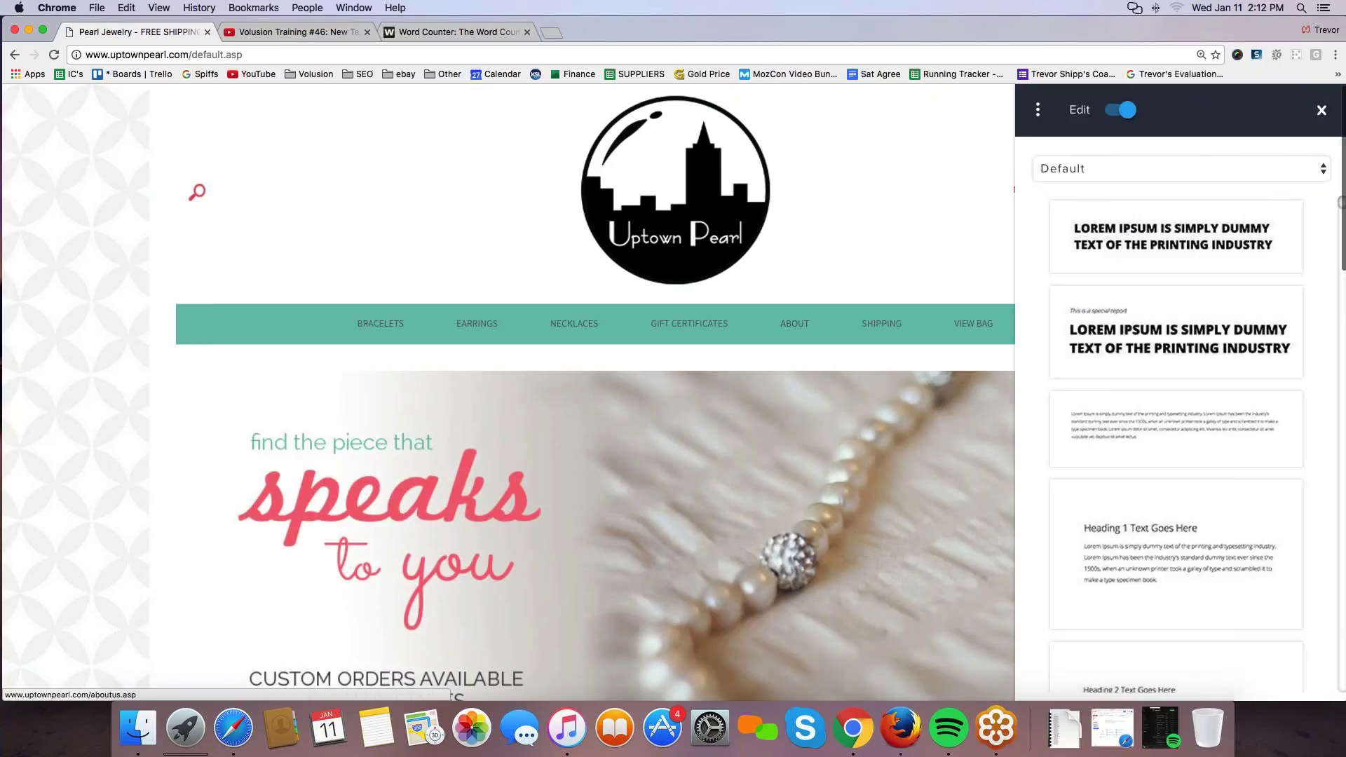
- Look through the homepage's default content snippets for layouts that include a video
scroll(761, 384, "down", 3)
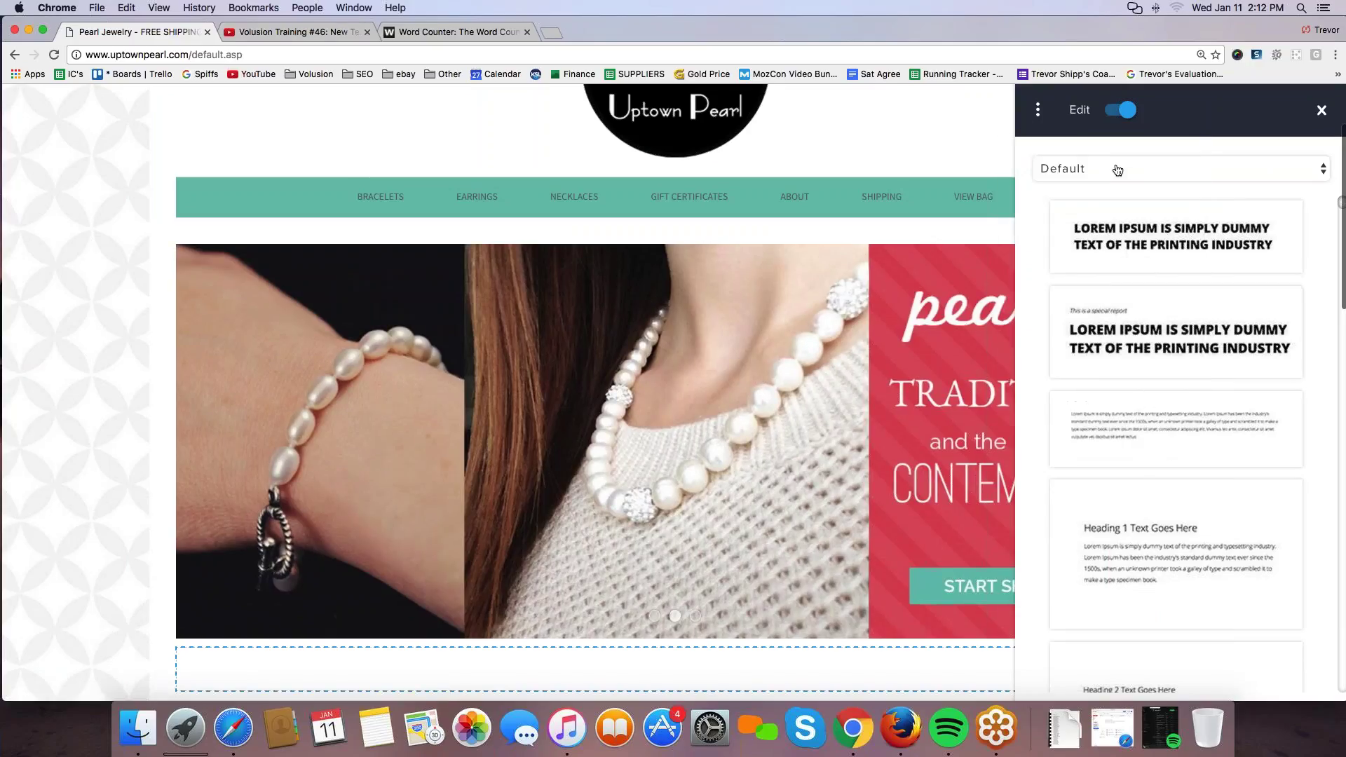
scroll(1175, 421, "down", 10)
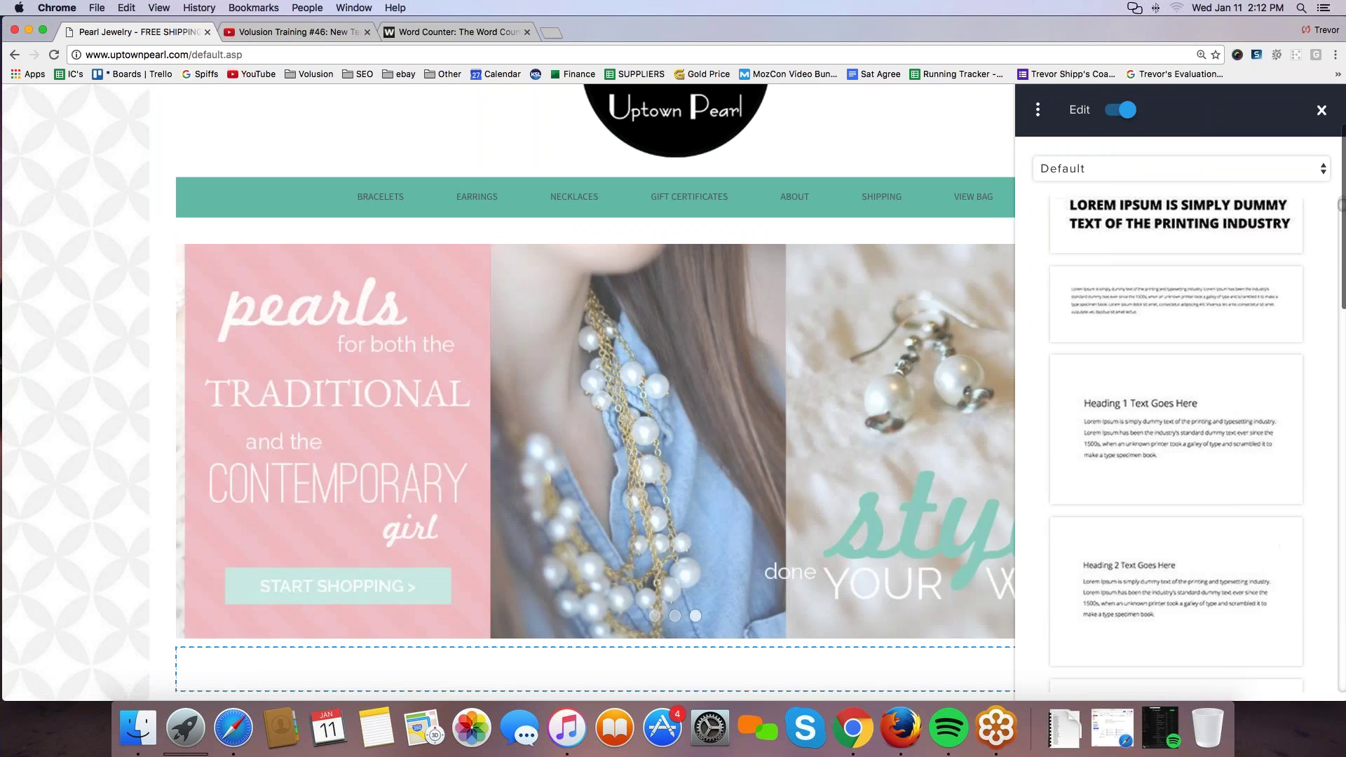
scroll(1175, 443, "down", 15)
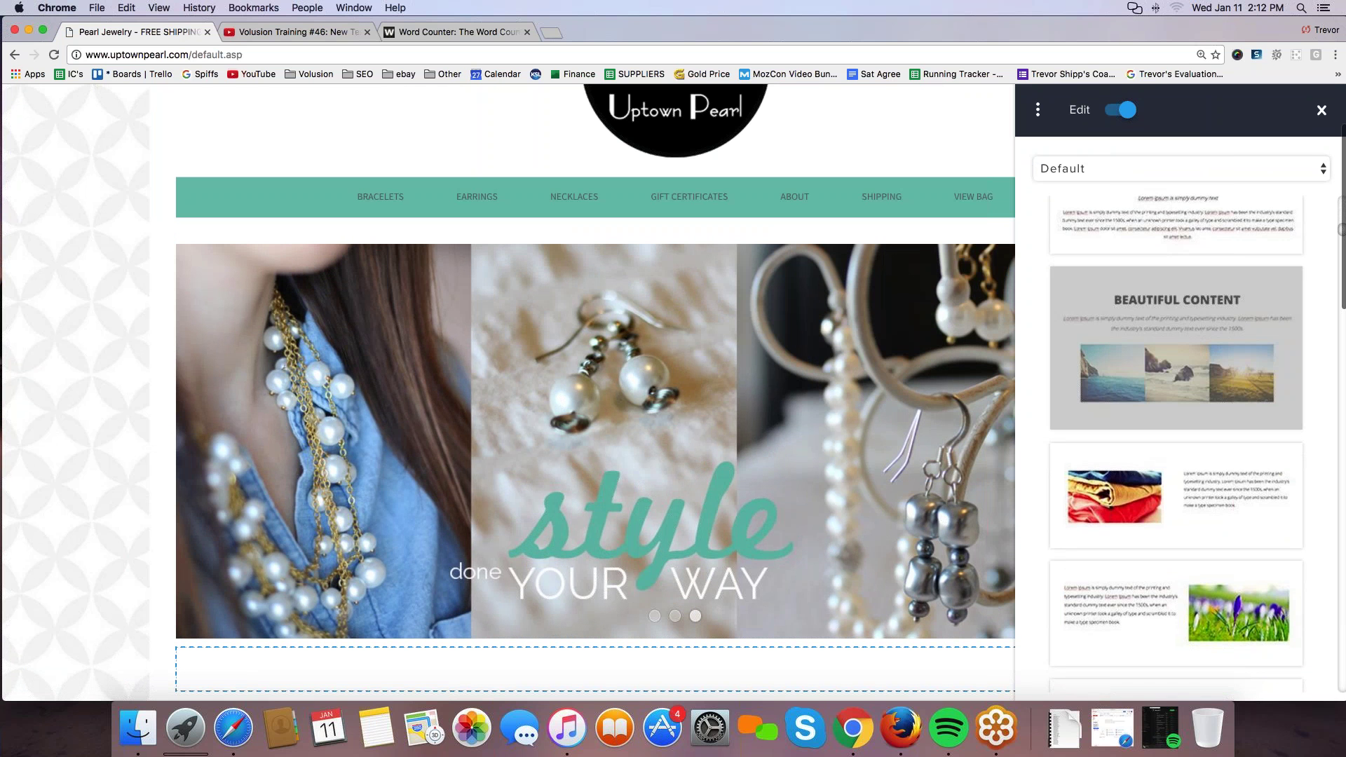
scroll(1175, 444, "down", 12)
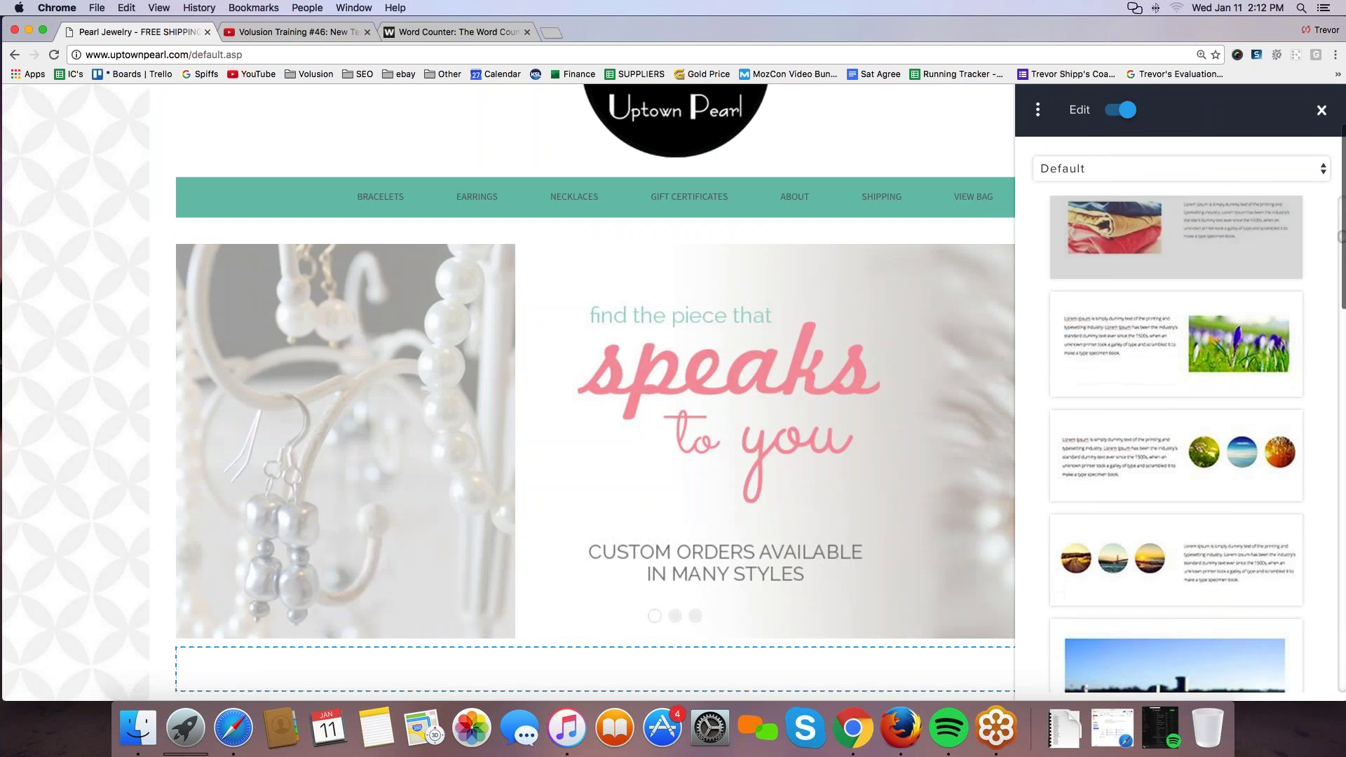
scroll(1175, 444, "down", 10)
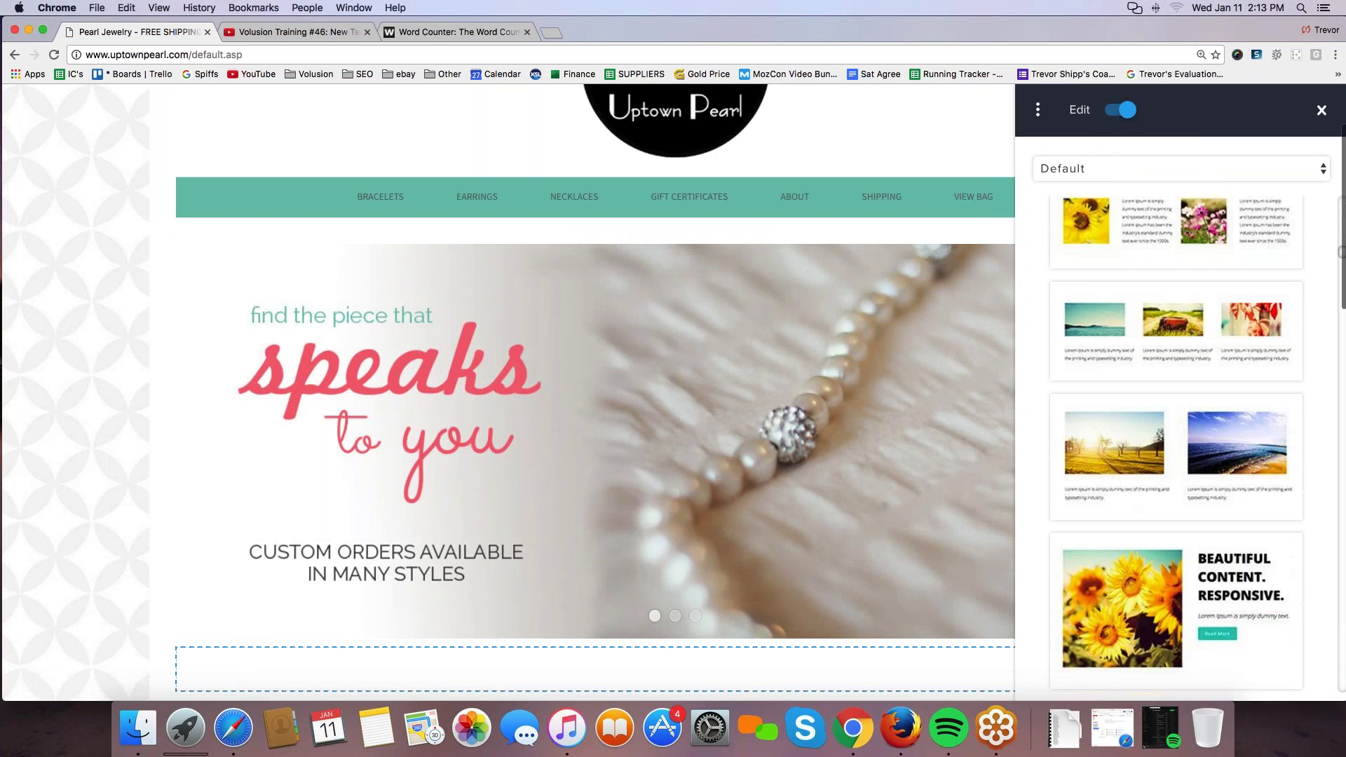
scroll(1175, 275, "down", 1)
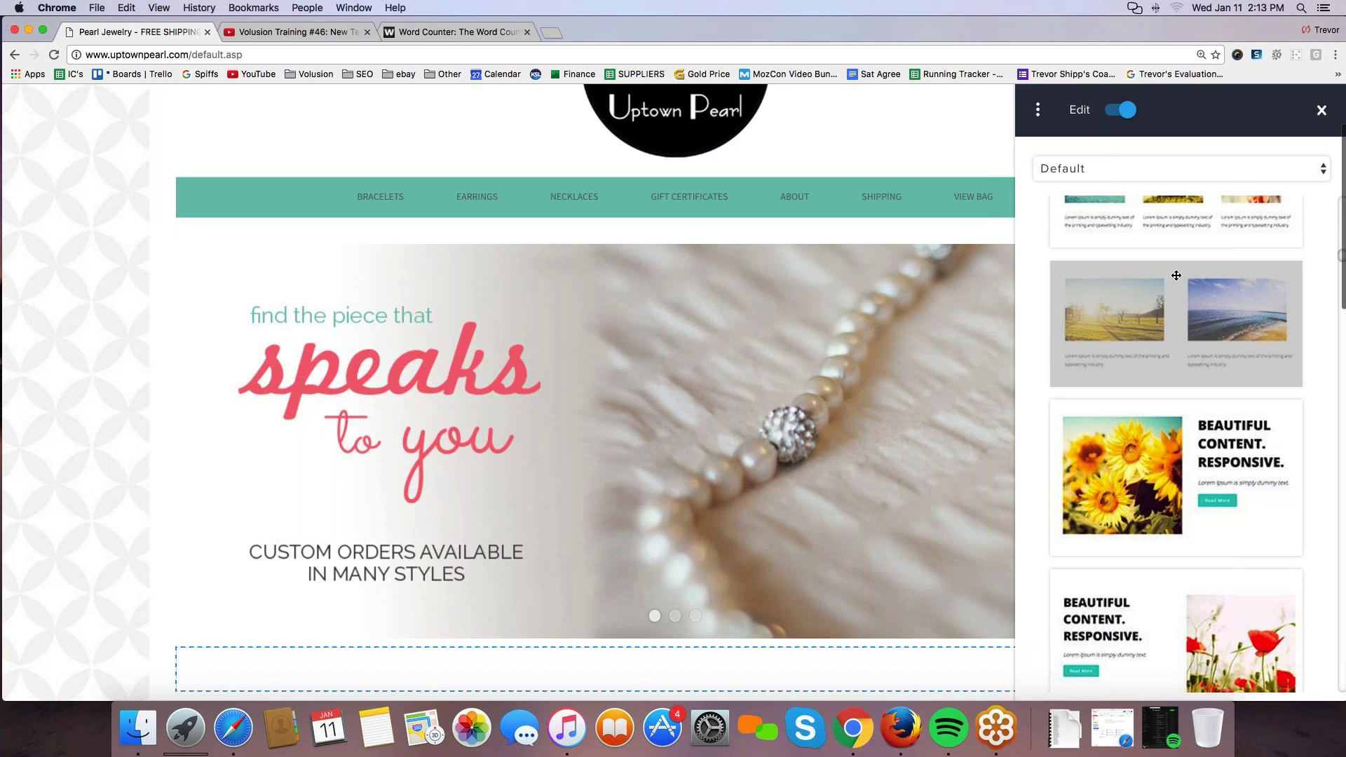
scroll(1176, 276, "down", 15)
scroll(1176, 276, "down", 15)
scroll(1176, 275, "down", 15)
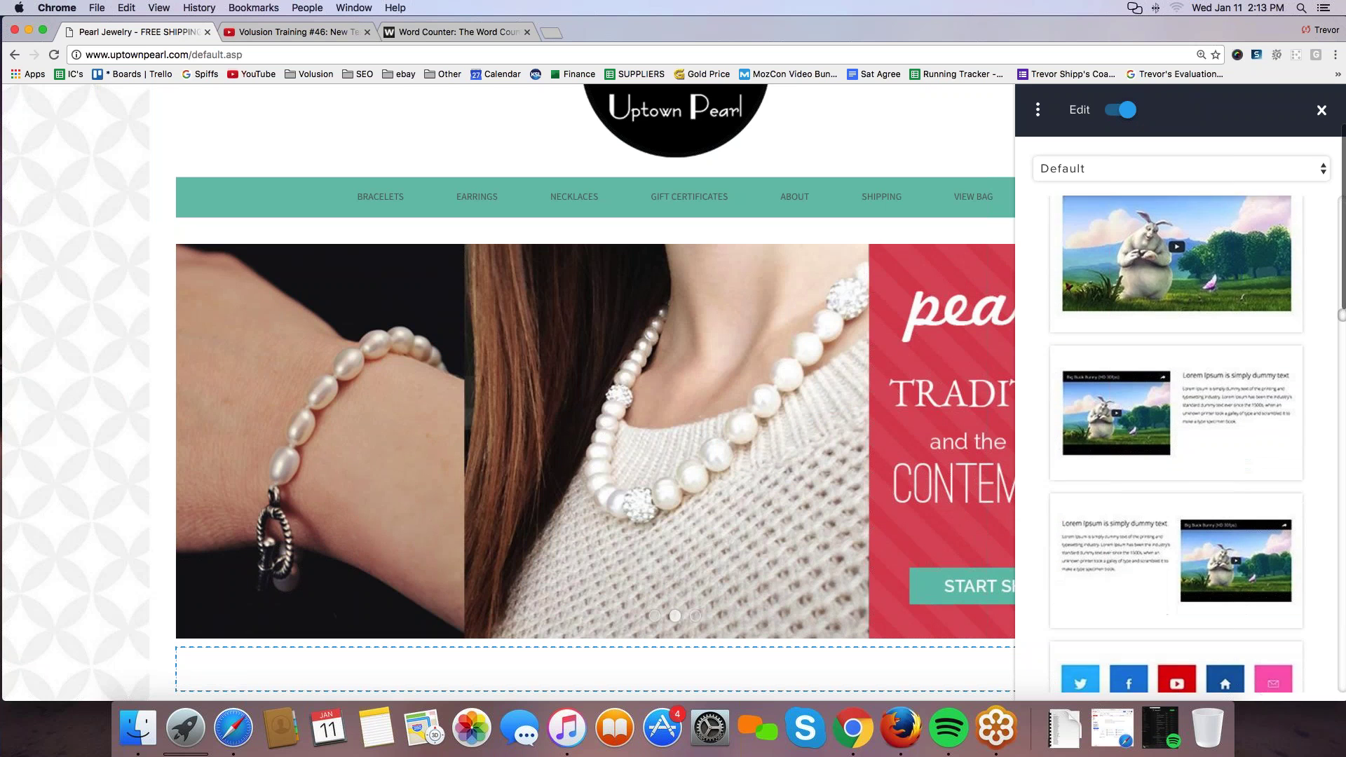
scroll(1176, 276, "up", 3)
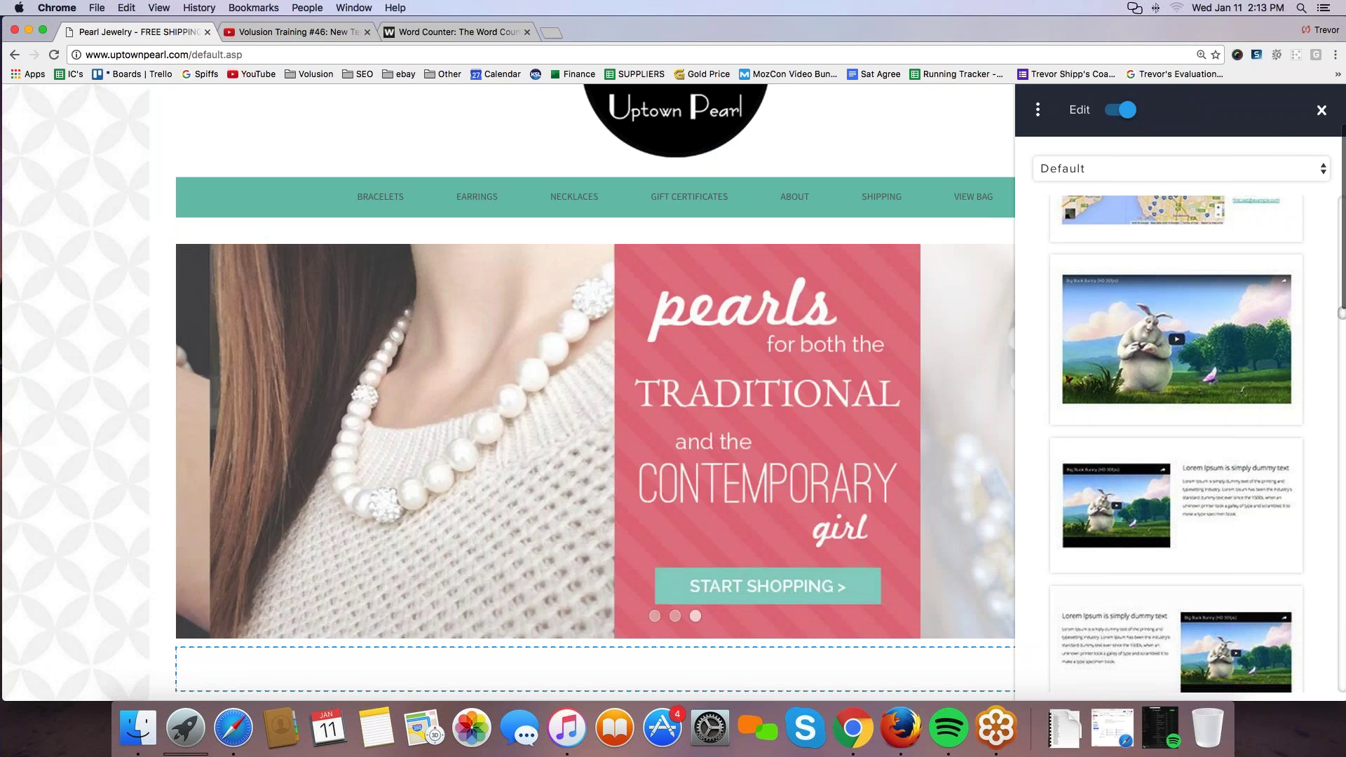
scroll(1176, 275, "down", 2)
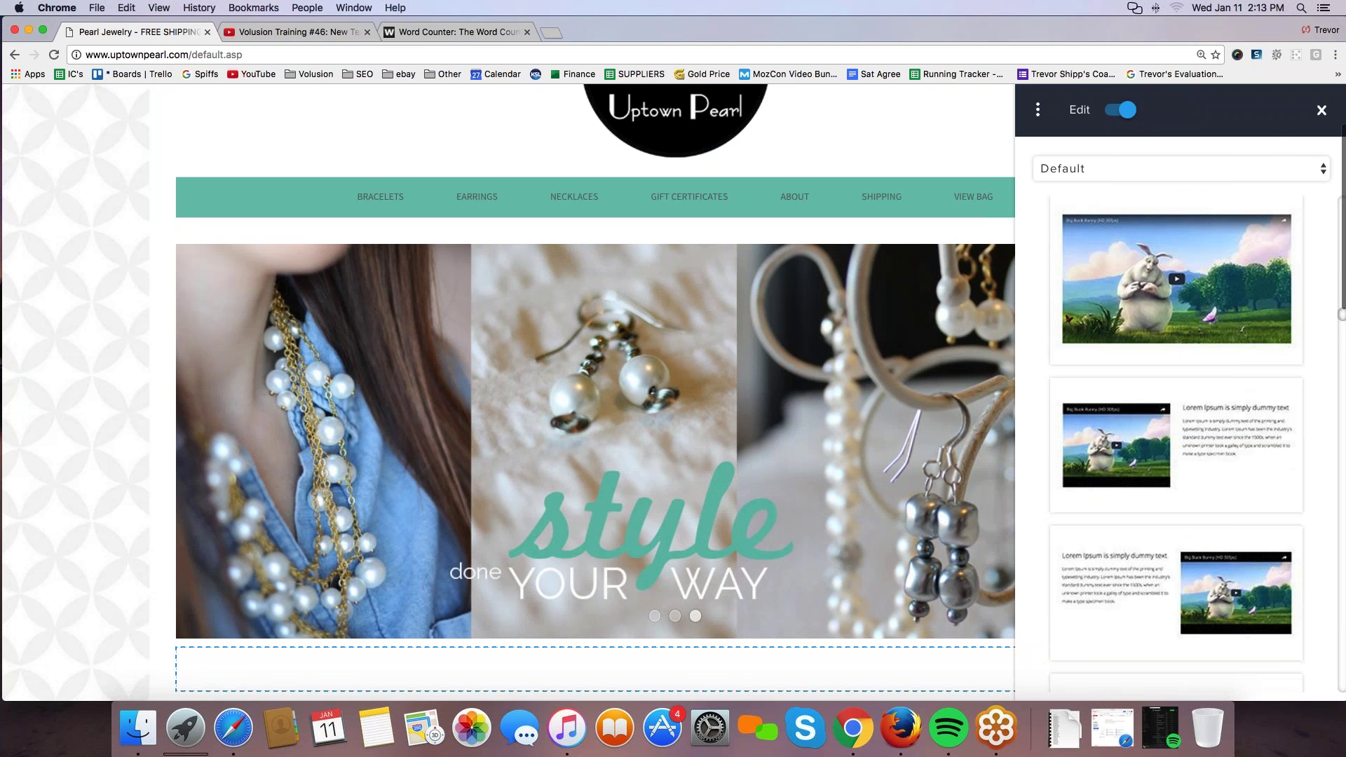
- Filter the content builder snippets to the Video category
left_click(1181, 168)
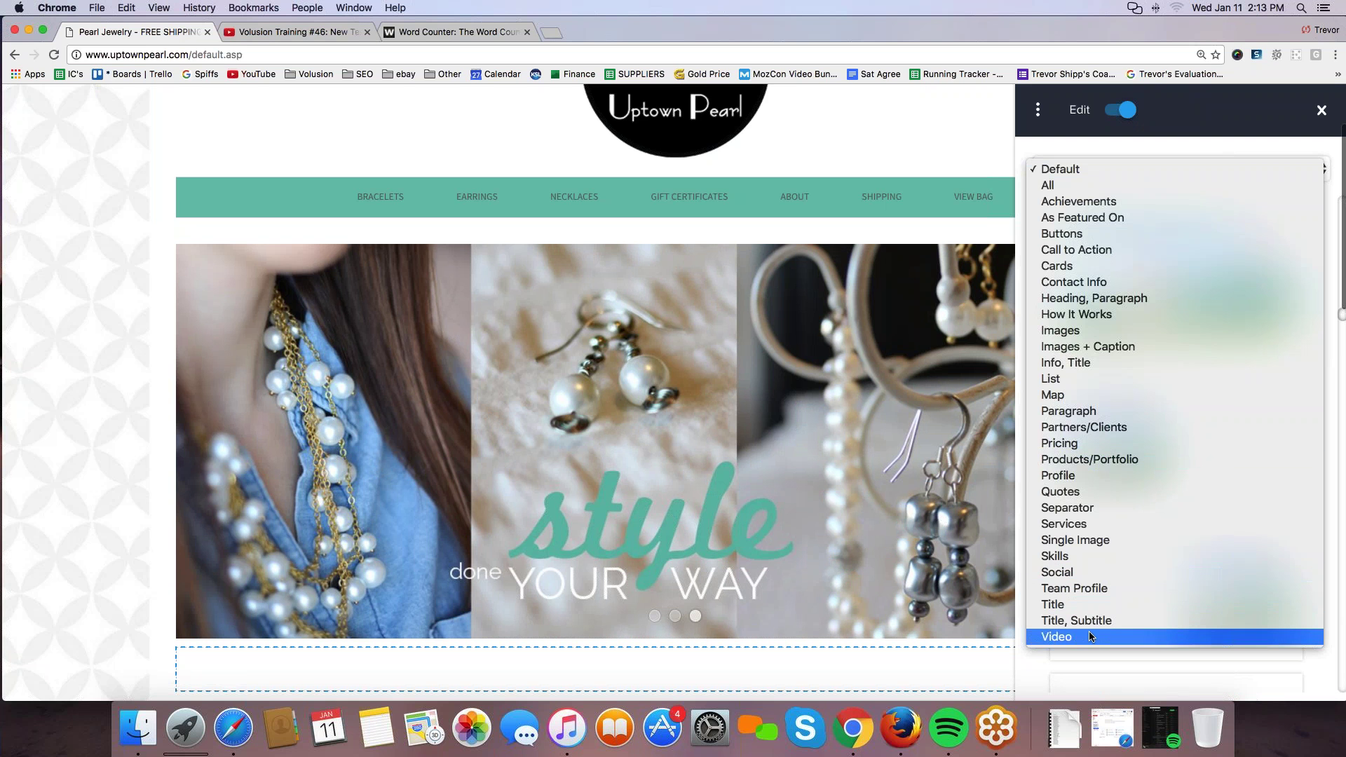
left_click(1084, 169)
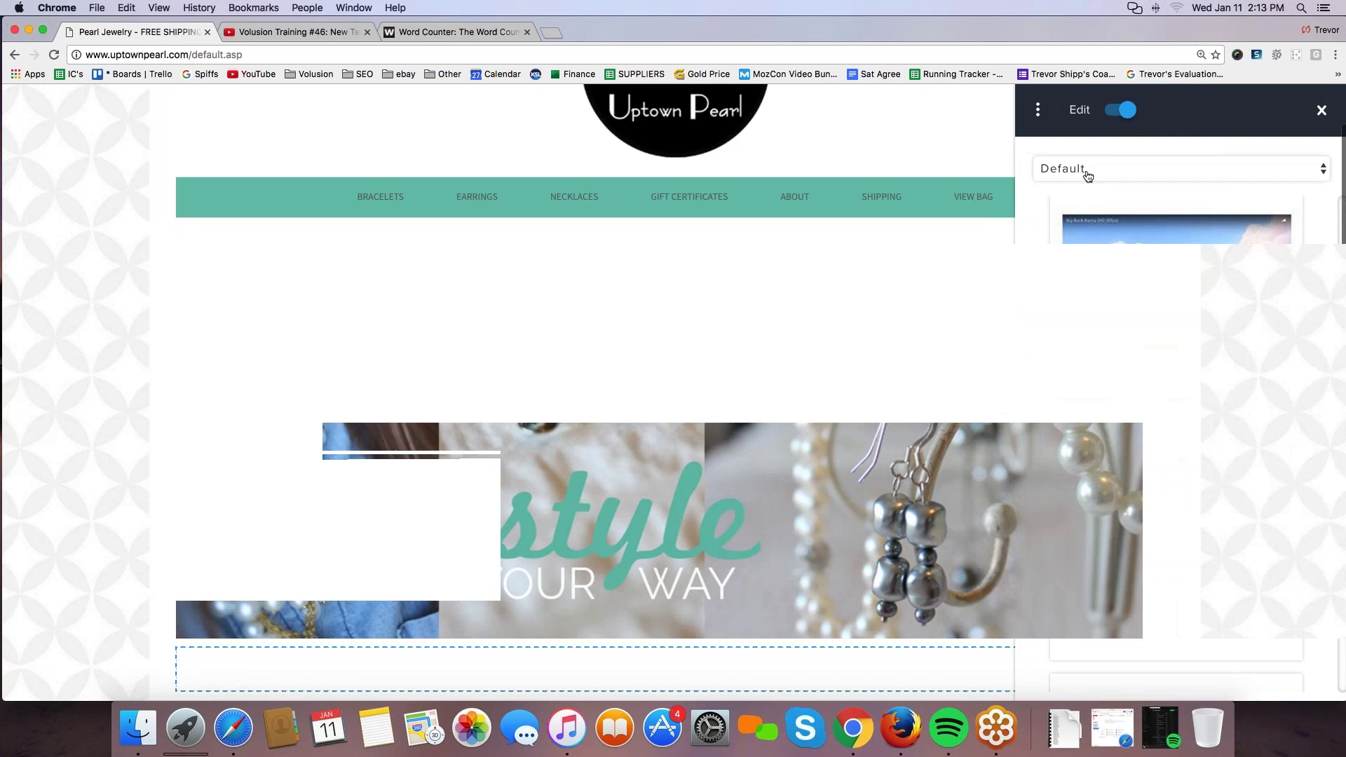
left_click(1085, 169)
left_click(1082, 637)
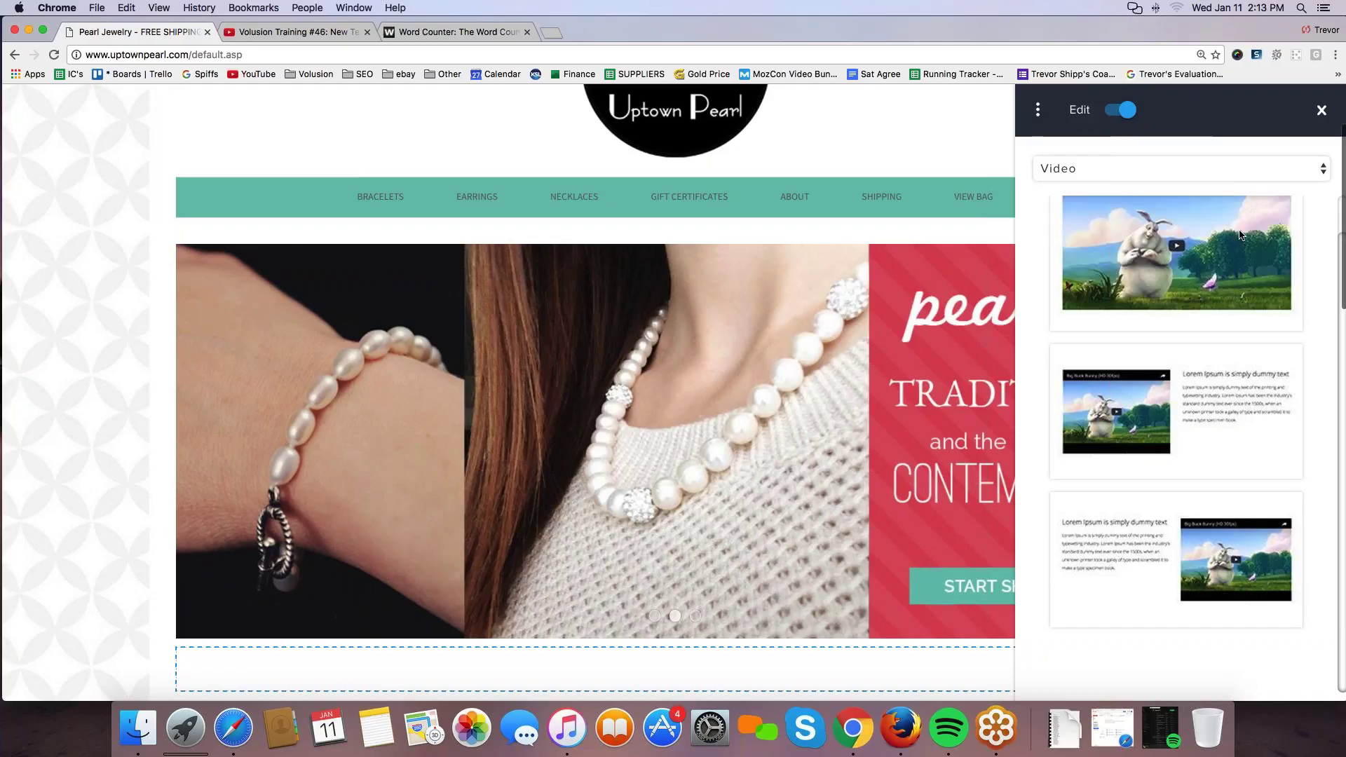
left_click_drag(1043, 241, 1042, 264)
mouse_move(1030, 385)
left_mouse_down()
mouse_move(1034, 419)
mouse_move(1055, 424)
left_mouse_up()
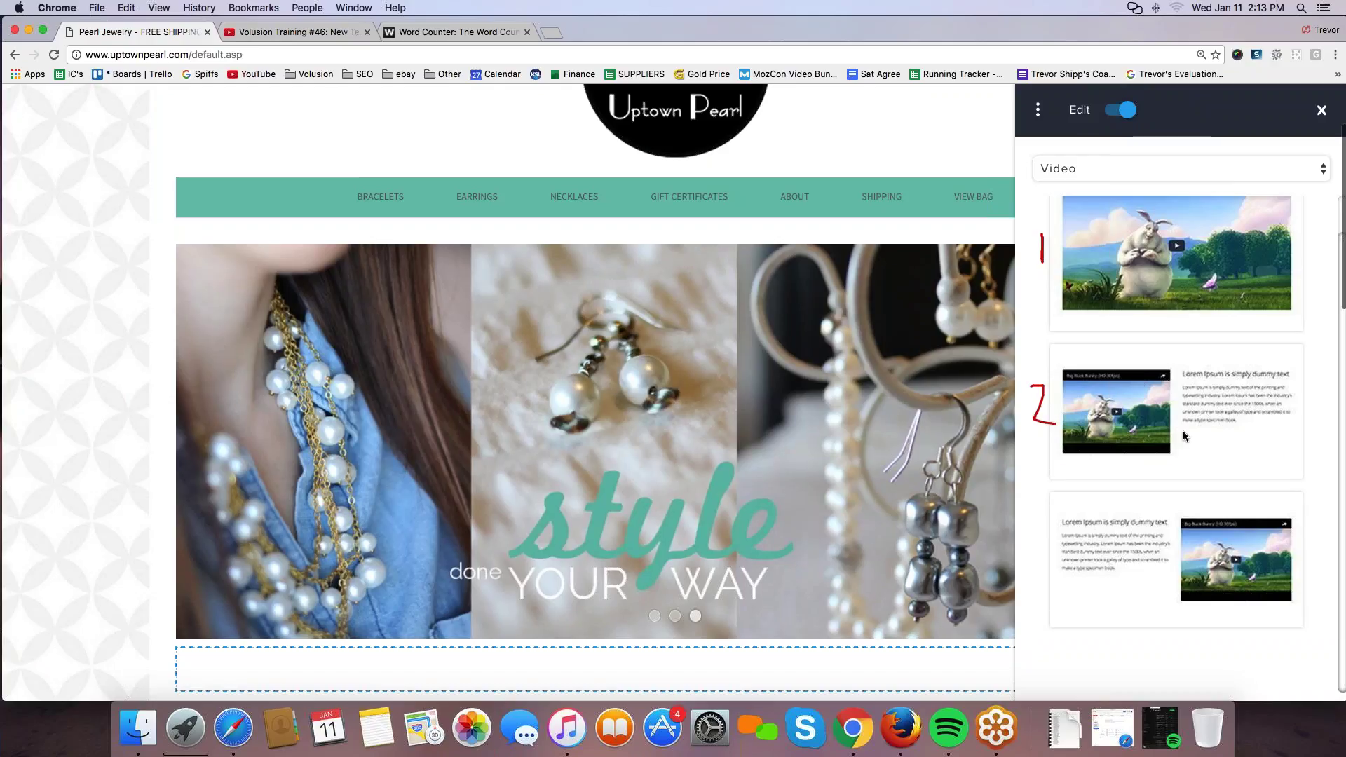
mouse_move(1183, 359)
left_mouse_down()
mouse_move(1305, 359)
mouse_move(1296, 425)
mouse_move(1269, 432)
mouse_move(1193, 366)
left_mouse_up()
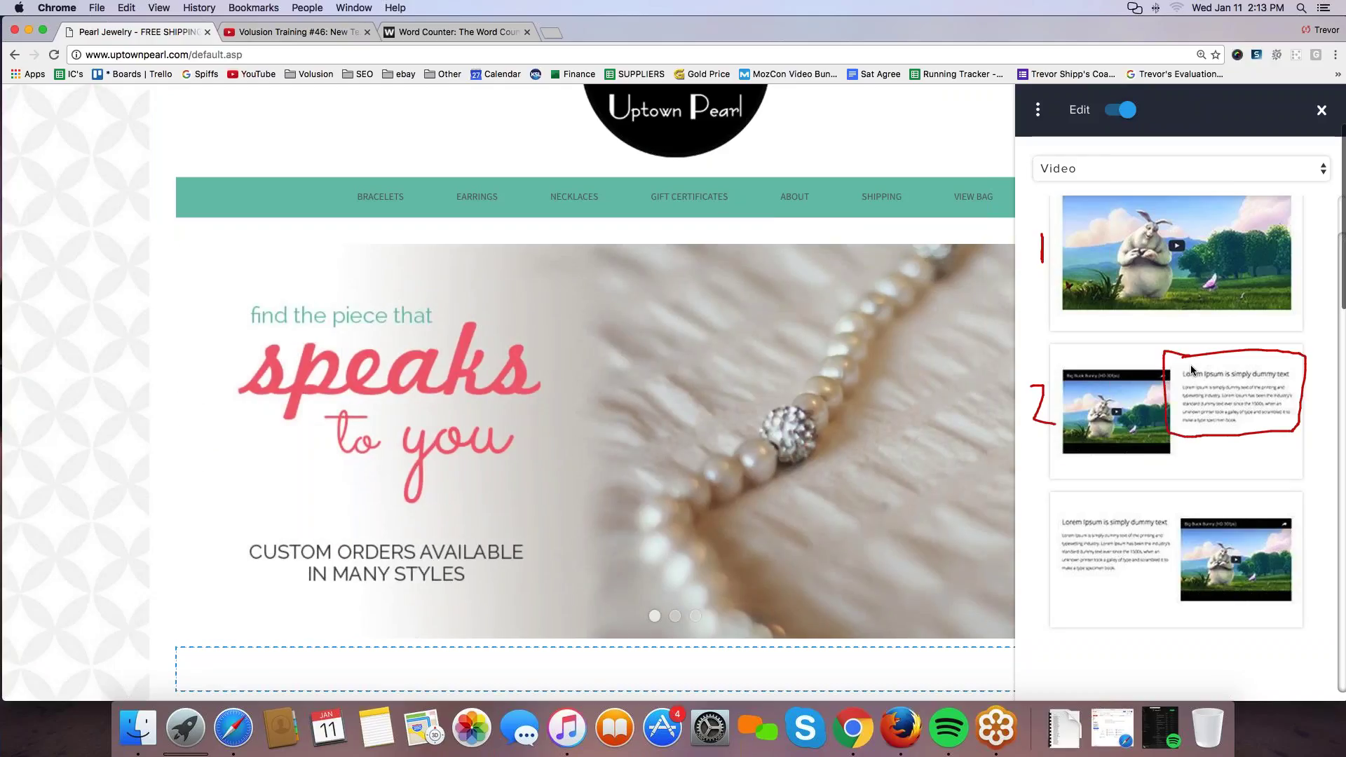
left_click_drag(1029, 532, 1040, 540)
mouse_move(1052, 594)
left_mouse_down()
mouse_move(1186, 596)
mouse_move(1181, 502)
mouse_move(1041, 503)
left_mouse_up()
mouse_move(1300, 464)
left_mouse_down()
mouse_move(1261, 518)
mouse_move(1293, 506)
left_mouse_up()
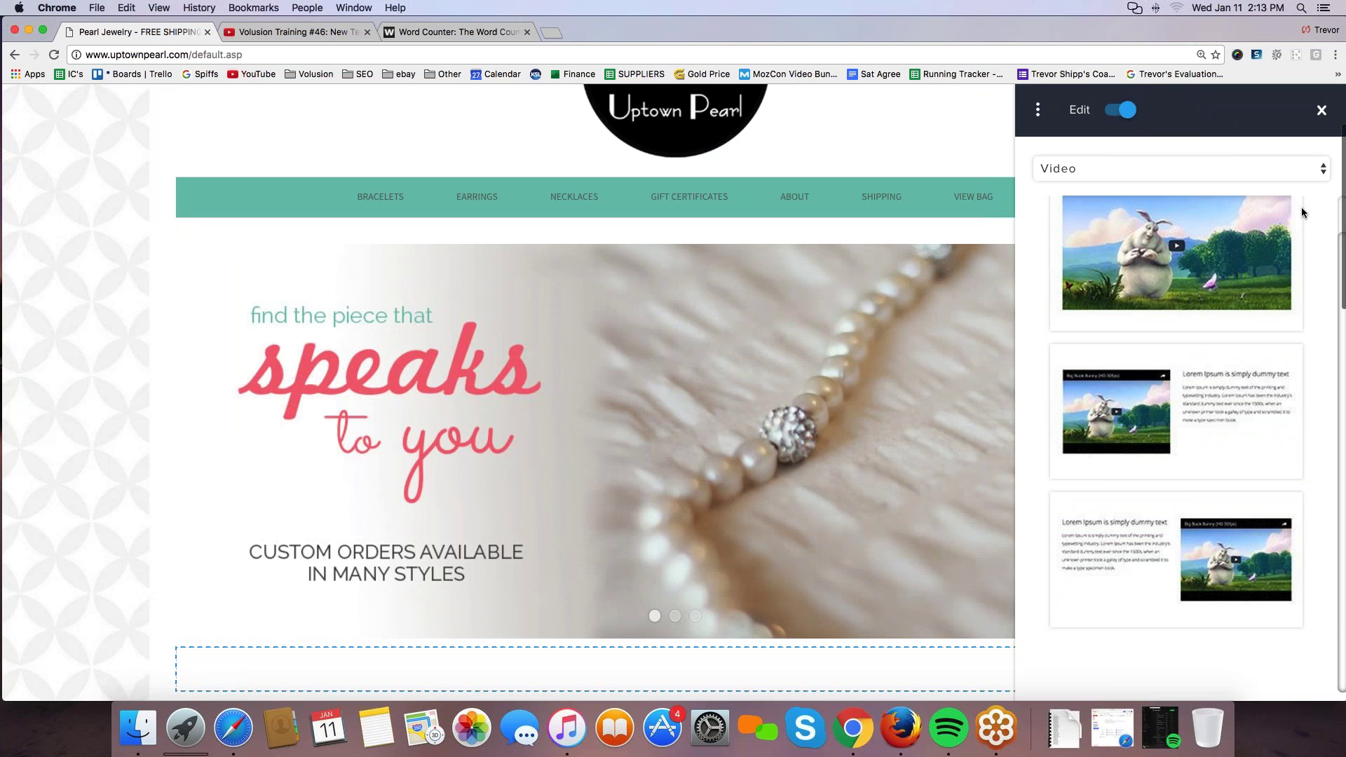
- Insert the full-width video snippet at the bottom of the homepage, below the pearl information text columns
left_click_drag(1276, 217, 567, 271)
scroll(568, 271, "down", 15)
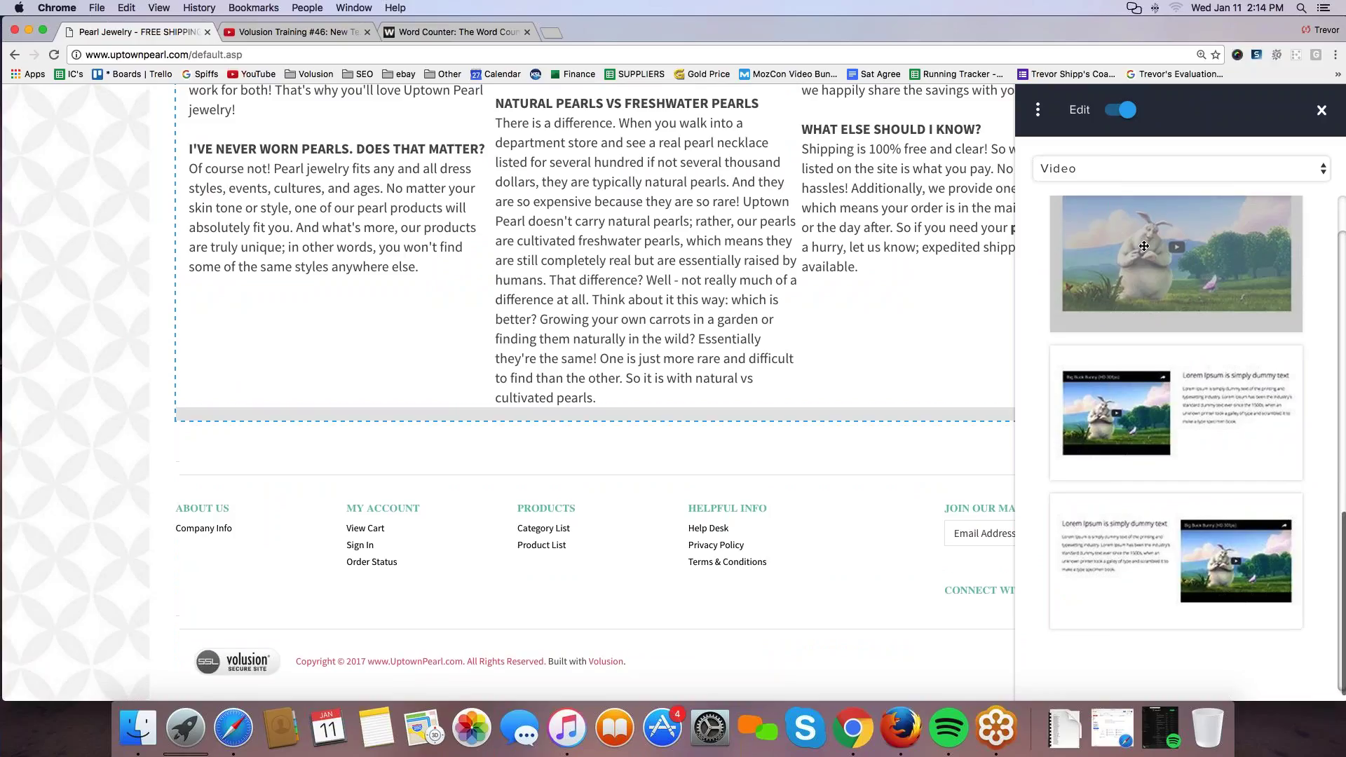
left_click_drag(1121, 262, 788, 443)
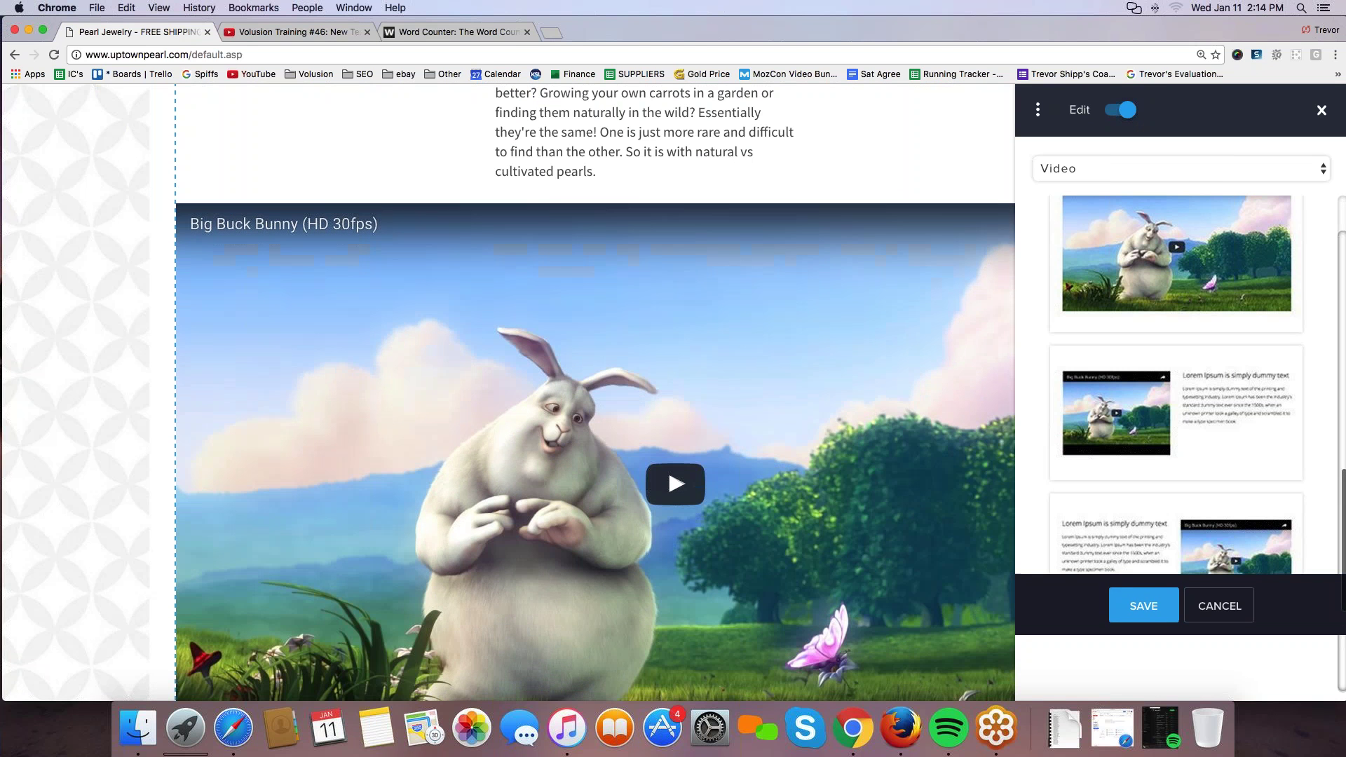
- Close the content builder panel to show the inserted video block at full page width
left_click(1038, 109)
left_click(1040, 110)
left_click(1037, 109)
left_click(1038, 110)
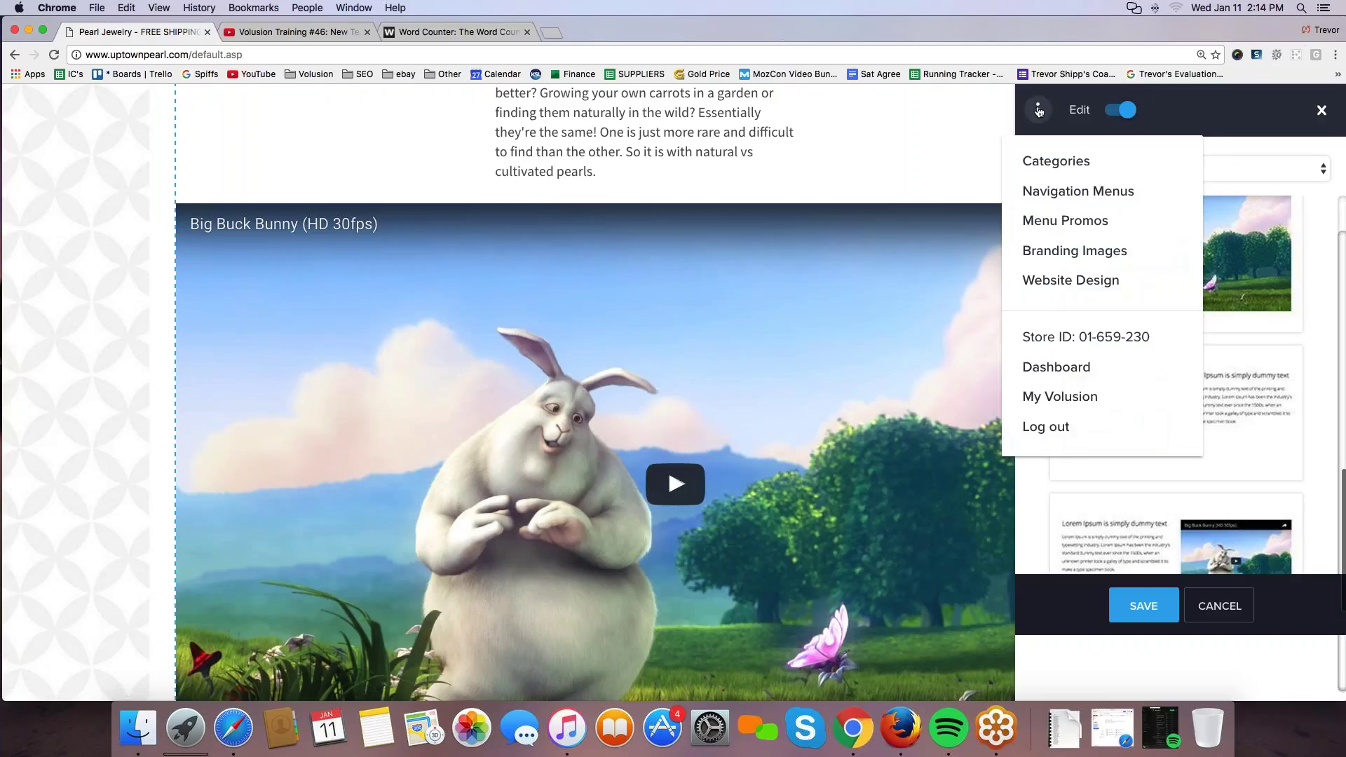
left_click(1320, 110)
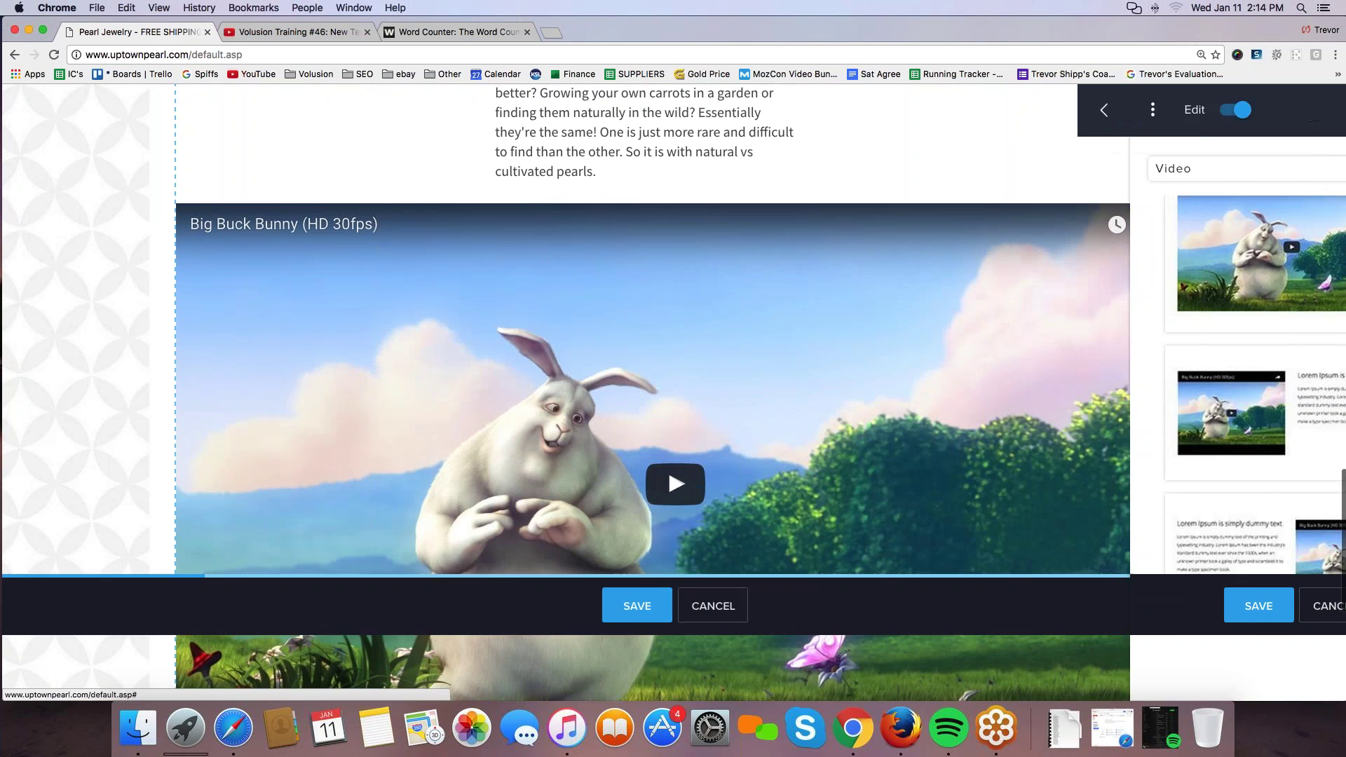
- Open the inserted Big Buck Bunny video's link for editing and select its YouTube embed address
scroll(673, 392, "down", 3)
scroll(673, 393, "up", 3)
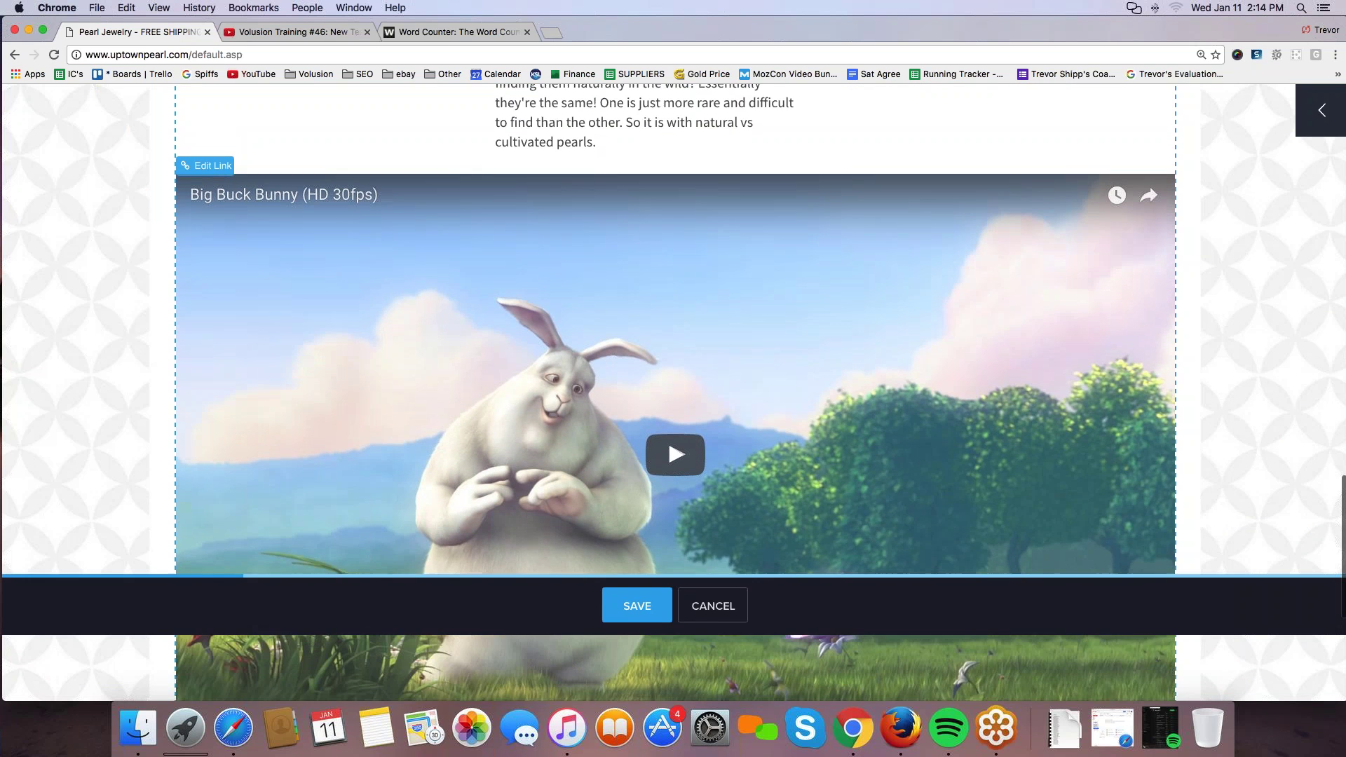
scroll(583, 386, "down", 1)
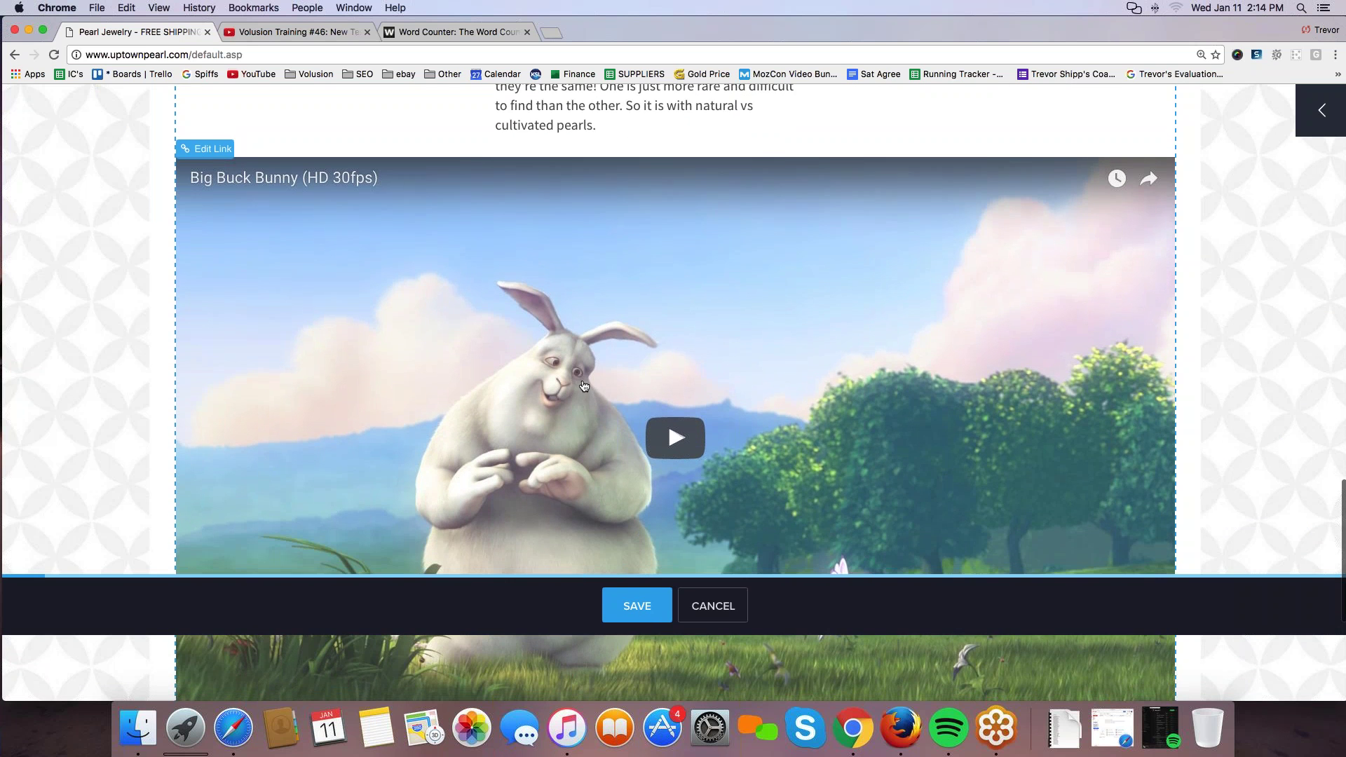
scroll(583, 385, "down", 3)
scroll(583, 386, "up", 3)
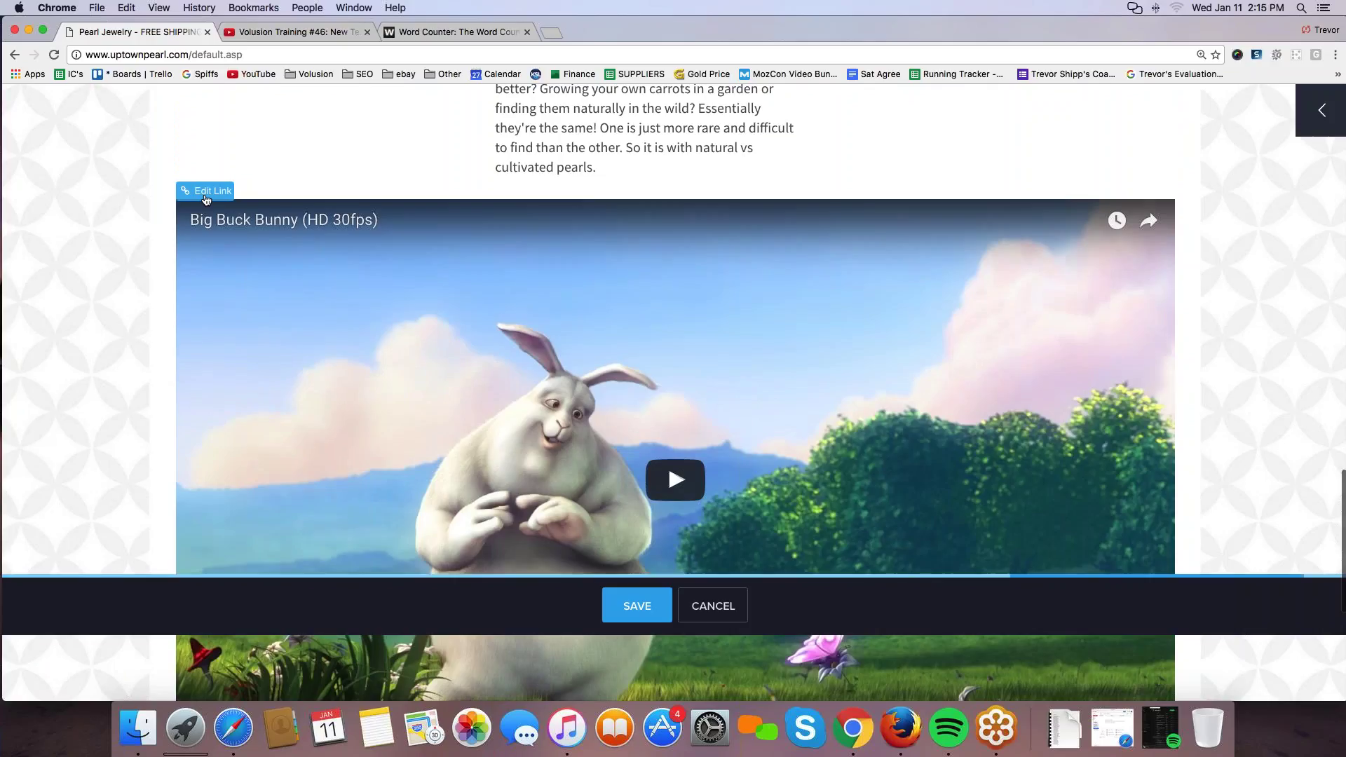
left_click(206, 196)
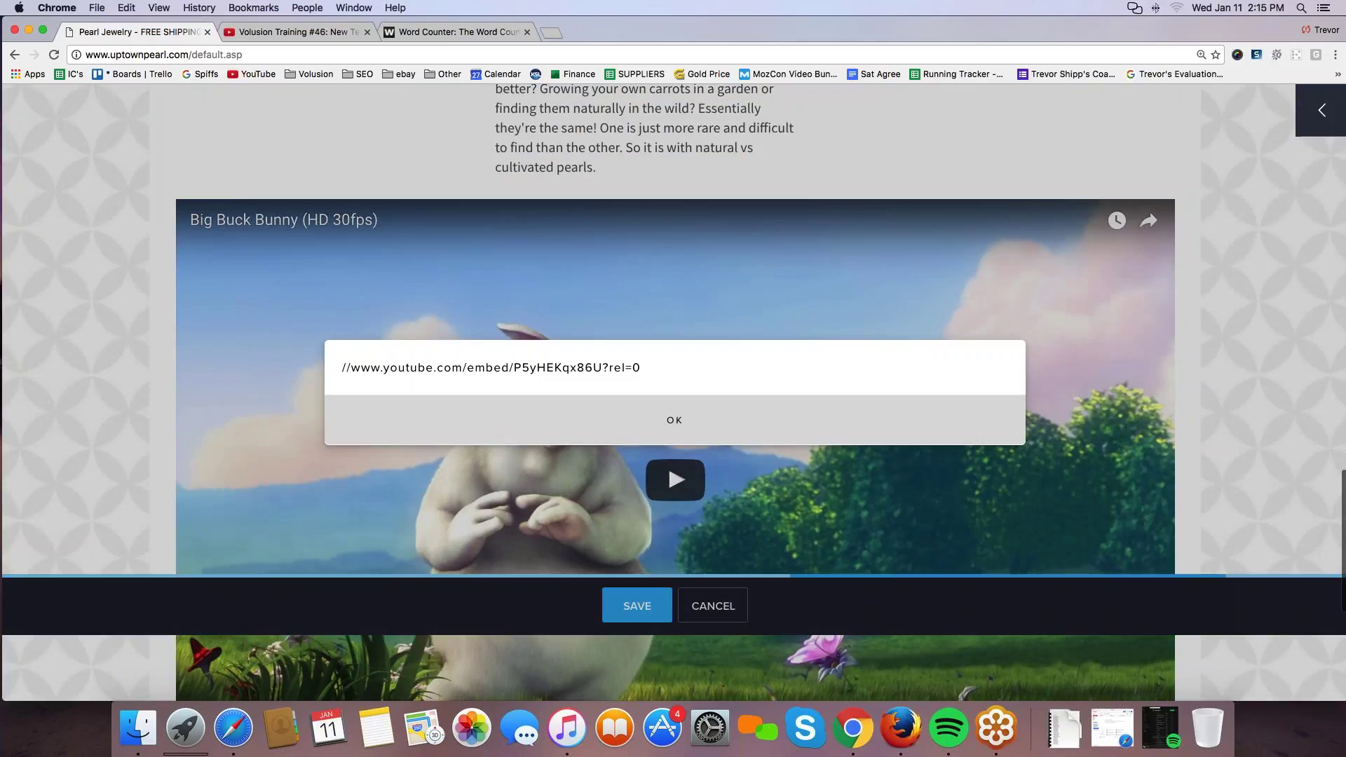
left_click_drag(422, 371, 576, 369)
left_click(445, 366)
left_click_drag(643, 368, 644, 368)
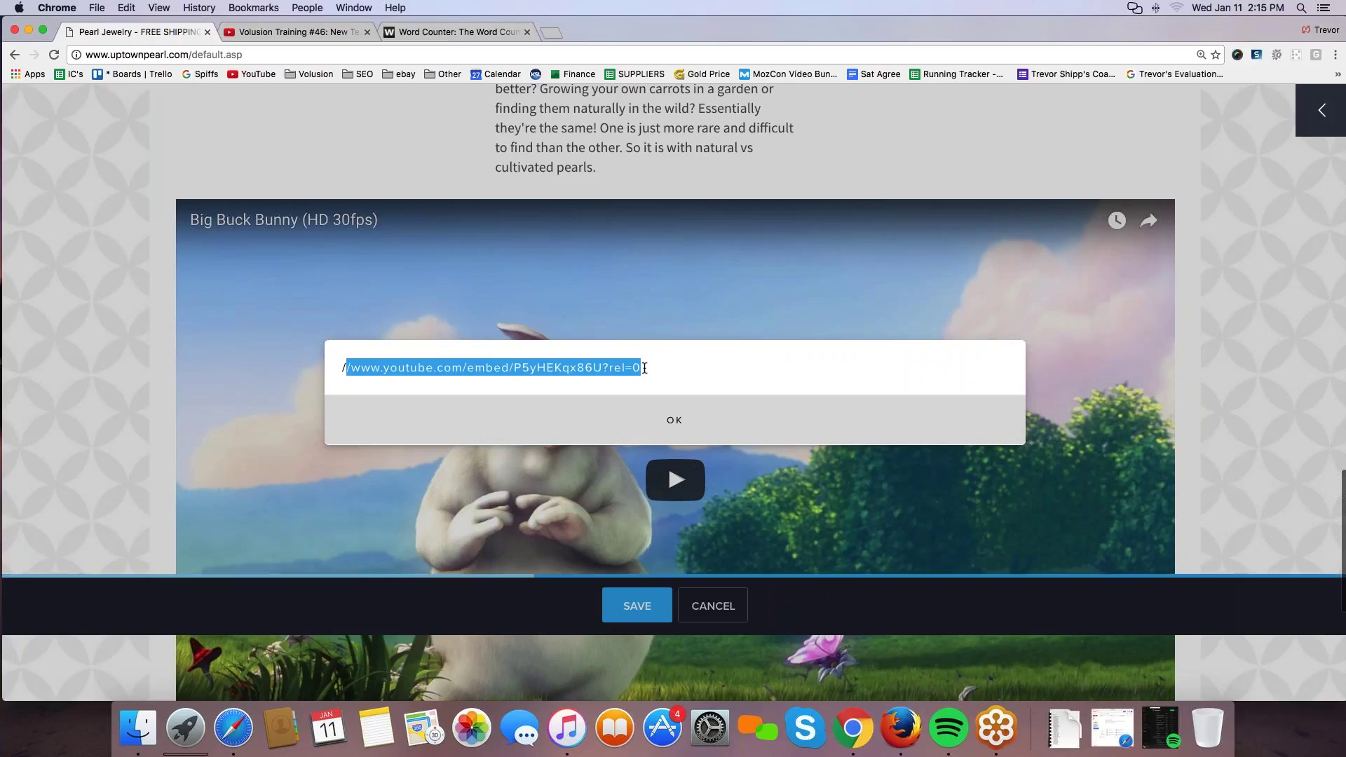
- Switch to the YouTube page of Volusion Training #46 and examine the video's page address
left_click(289, 32)
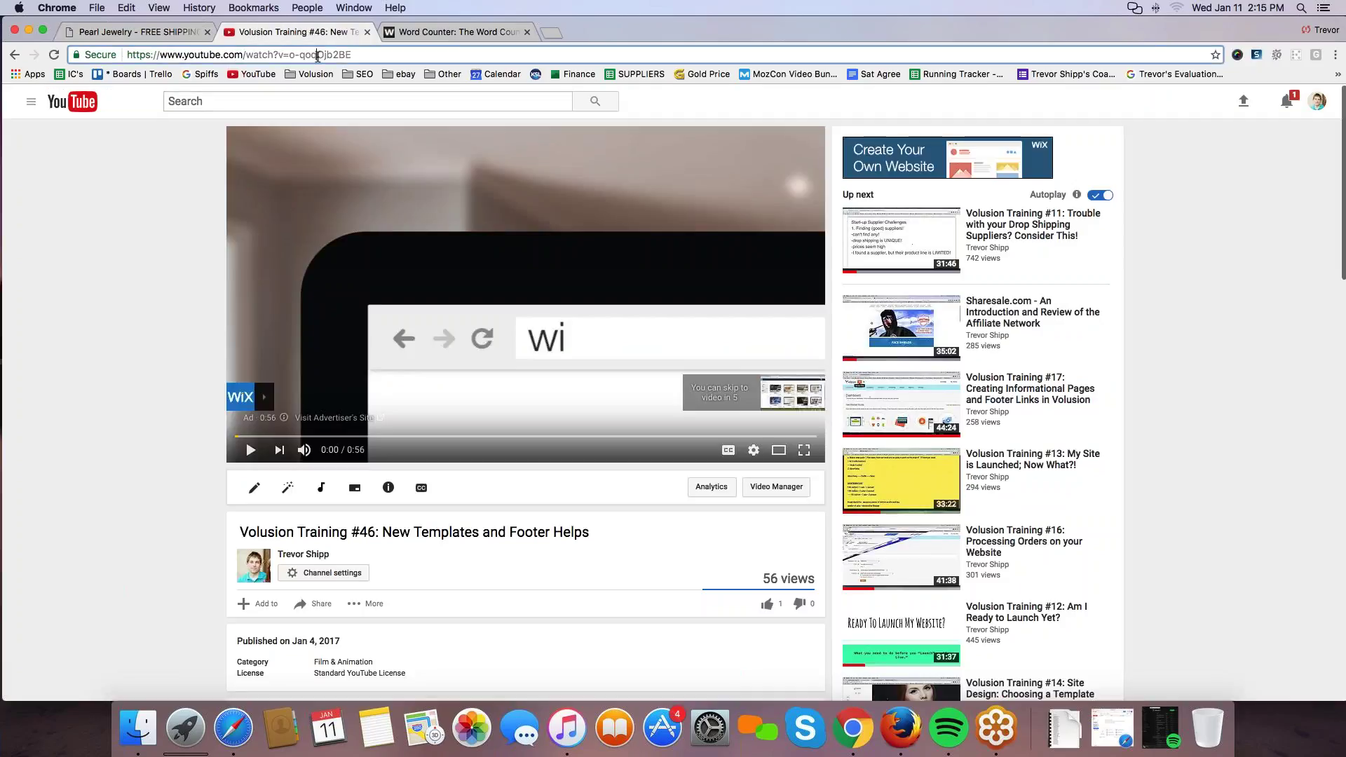
left_click(268, 55)
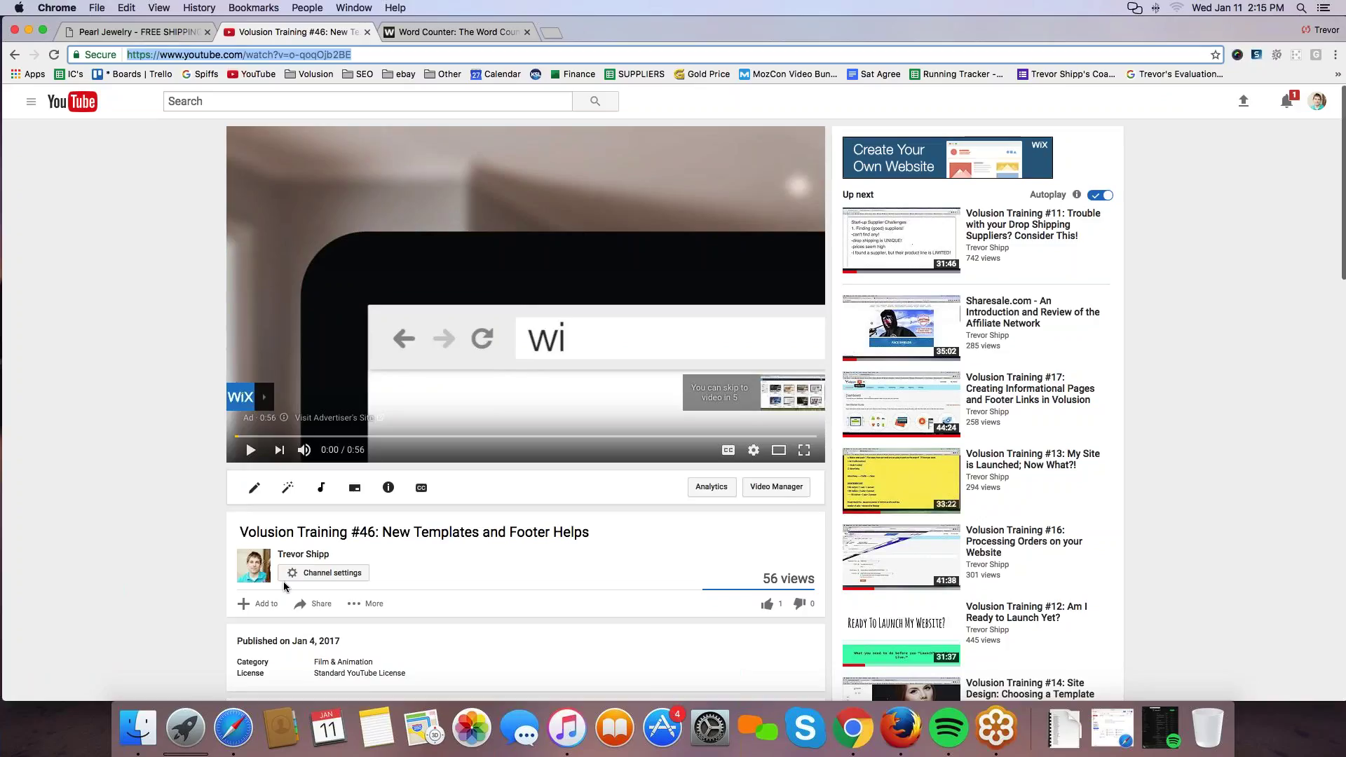
left_click(148, 381)
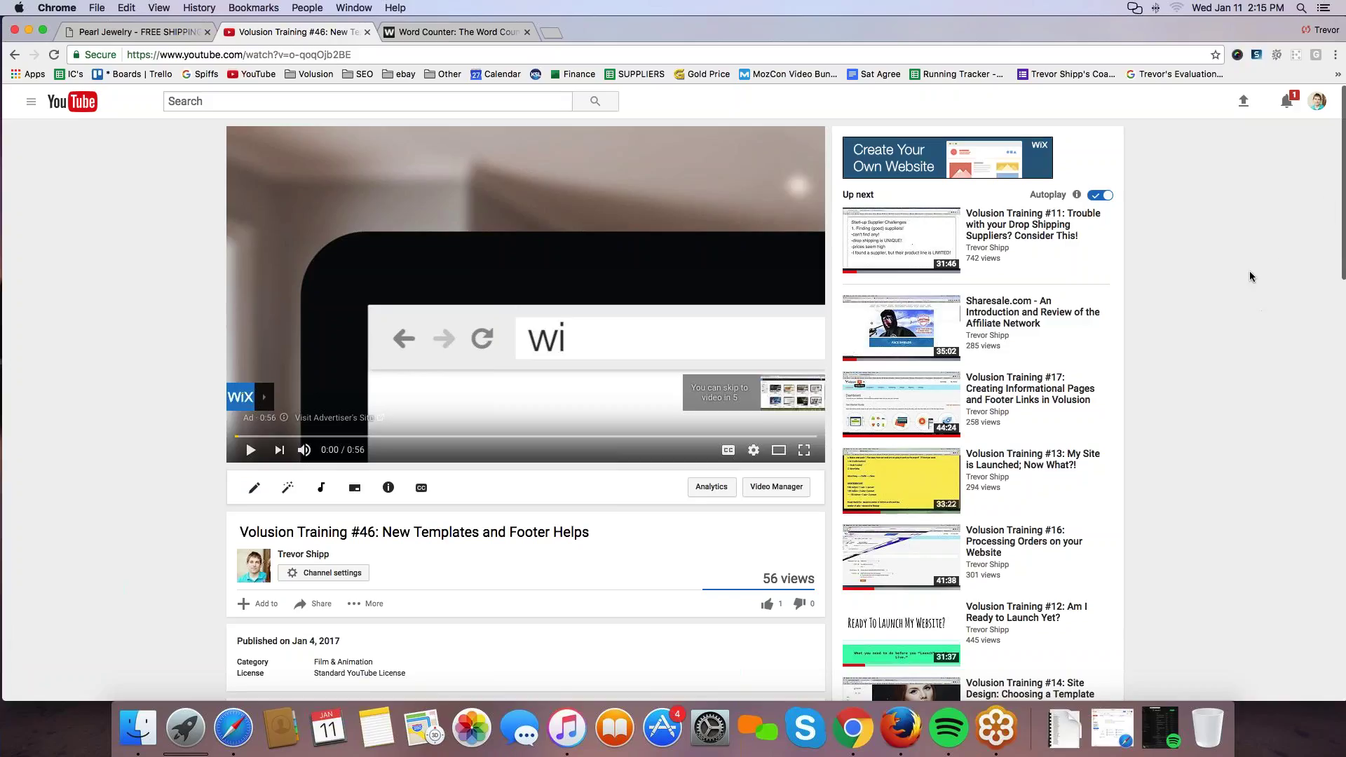
- Open the sharing options of the Volusion Training #46 video and select its short share link
mouse_move(92, 62)
left_mouse_down()
mouse_move(364, 74)
mouse_move(259, 39)
mouse_move(148, 37)
mouse_move(103, 66)
left_mouse_up()
scroll(190, 519, "down", 5)
scroll(191, 521, "down", 1)
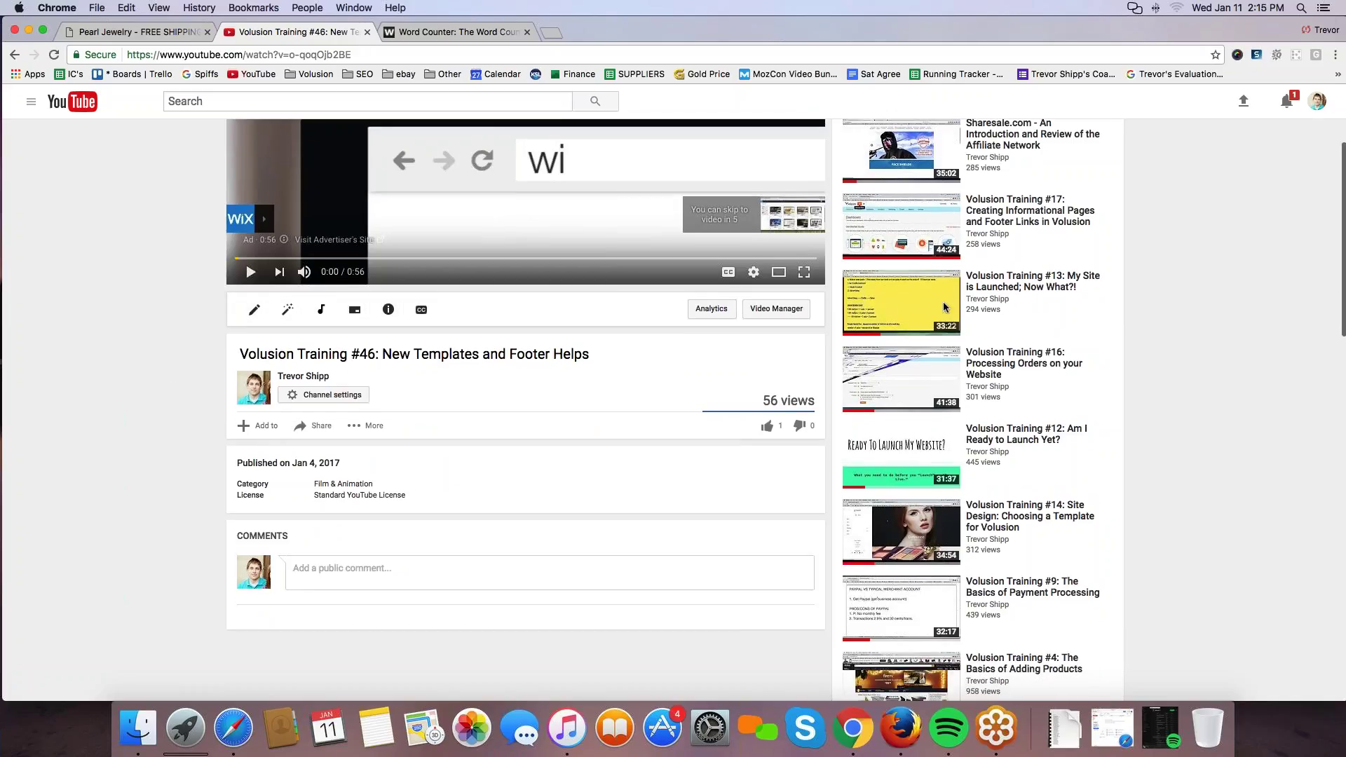
mouse_move(336, 413)
left_mouse_down()
mouse_move(293, 415)
mouse_move(286, 436)
mouse_move(329, 445)
mouse_move(334, 414)
left_mouse_up()
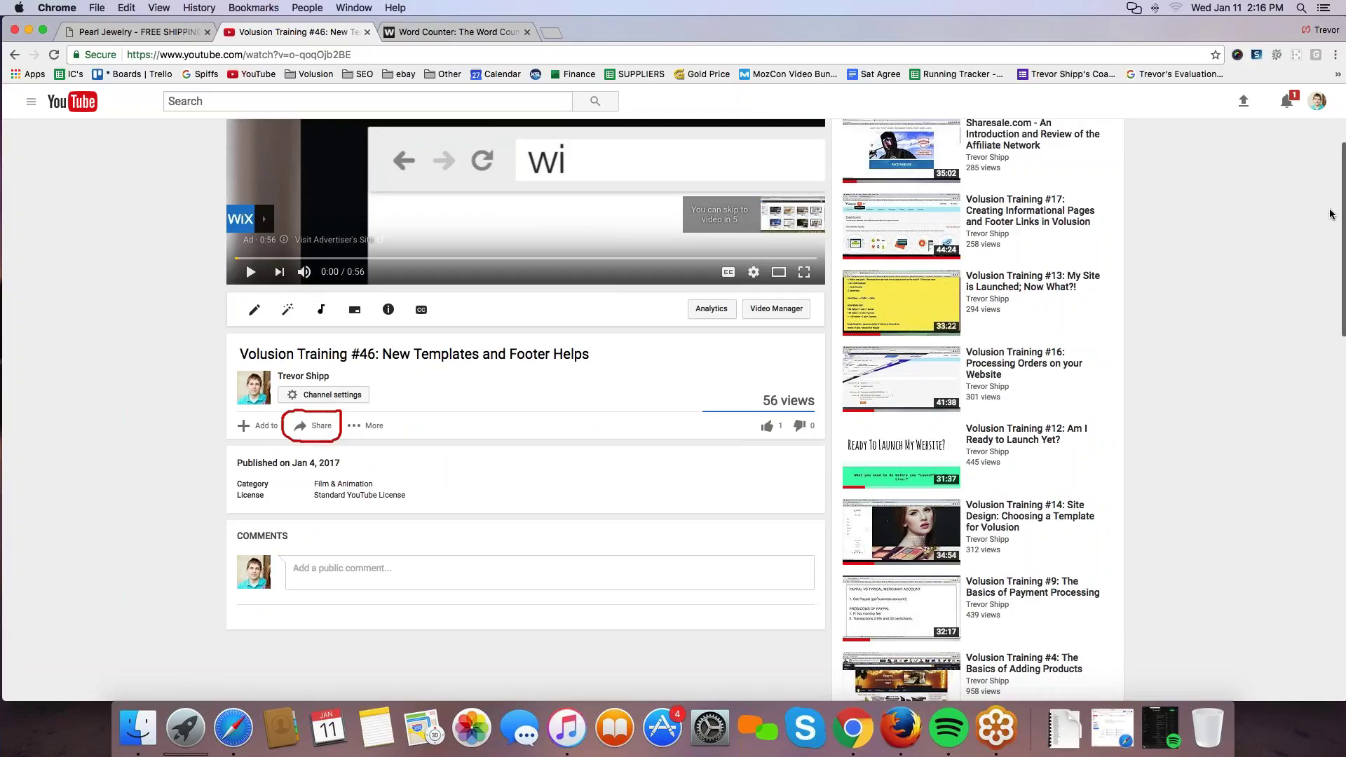
key("Escape")
left_click(315, 426)
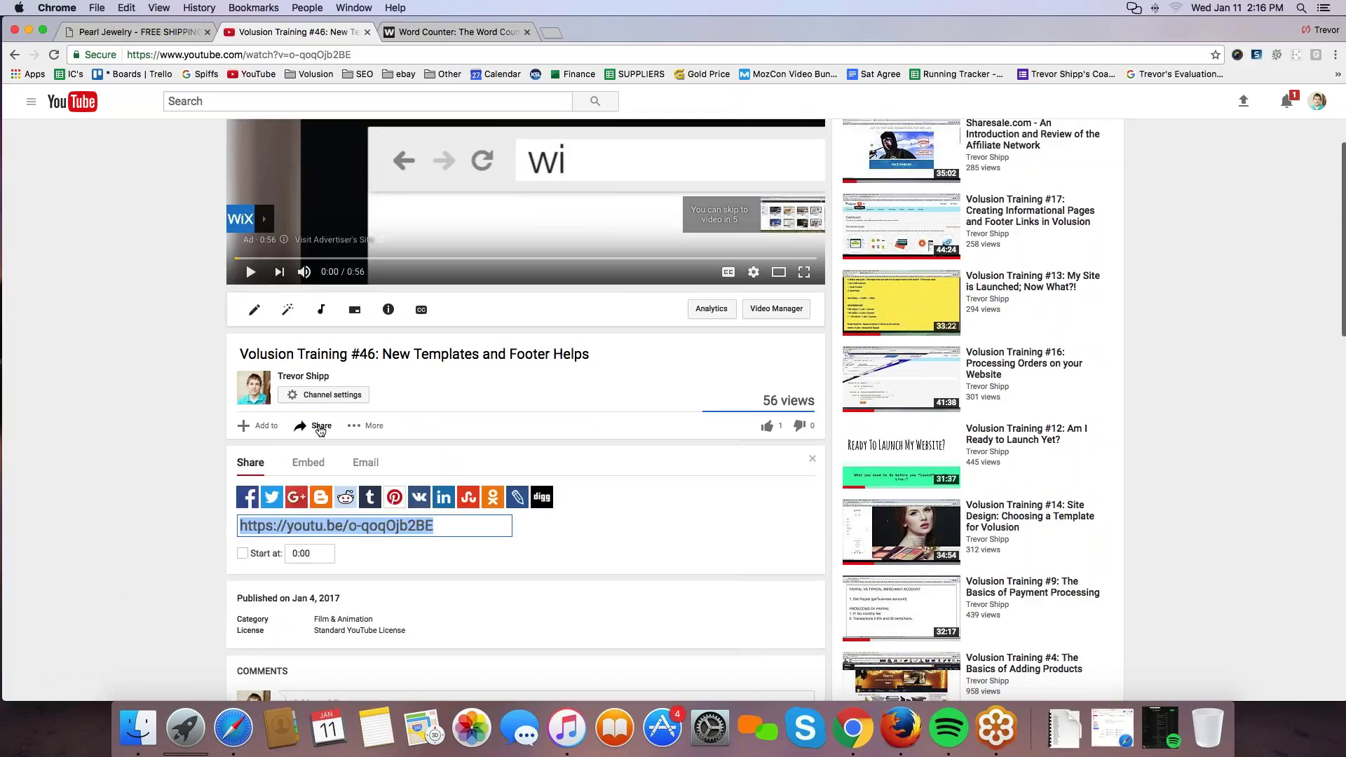
left_click(324, 531)
left_click_drag(324, 531, 288, 530)
left_click(288, 530)
- Show the video's embed code and select the whole iframe snippet
left_click(309, 462)
left_click(470, 496)
left_click_drag(797, 494, 244, 495)
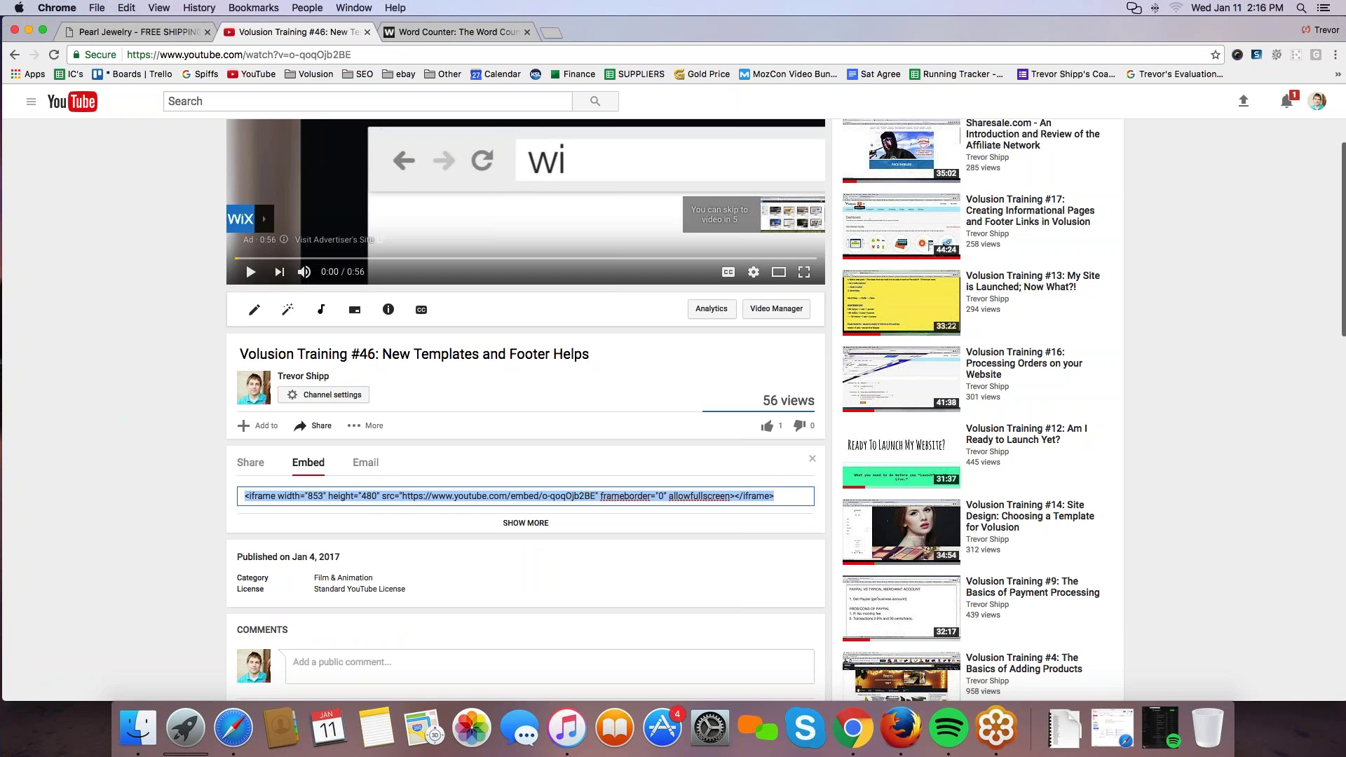
- Expand the embed options and examine the preview and the available video sizes
left_click(525, 522)
scroll(160, 501, "down", 5)
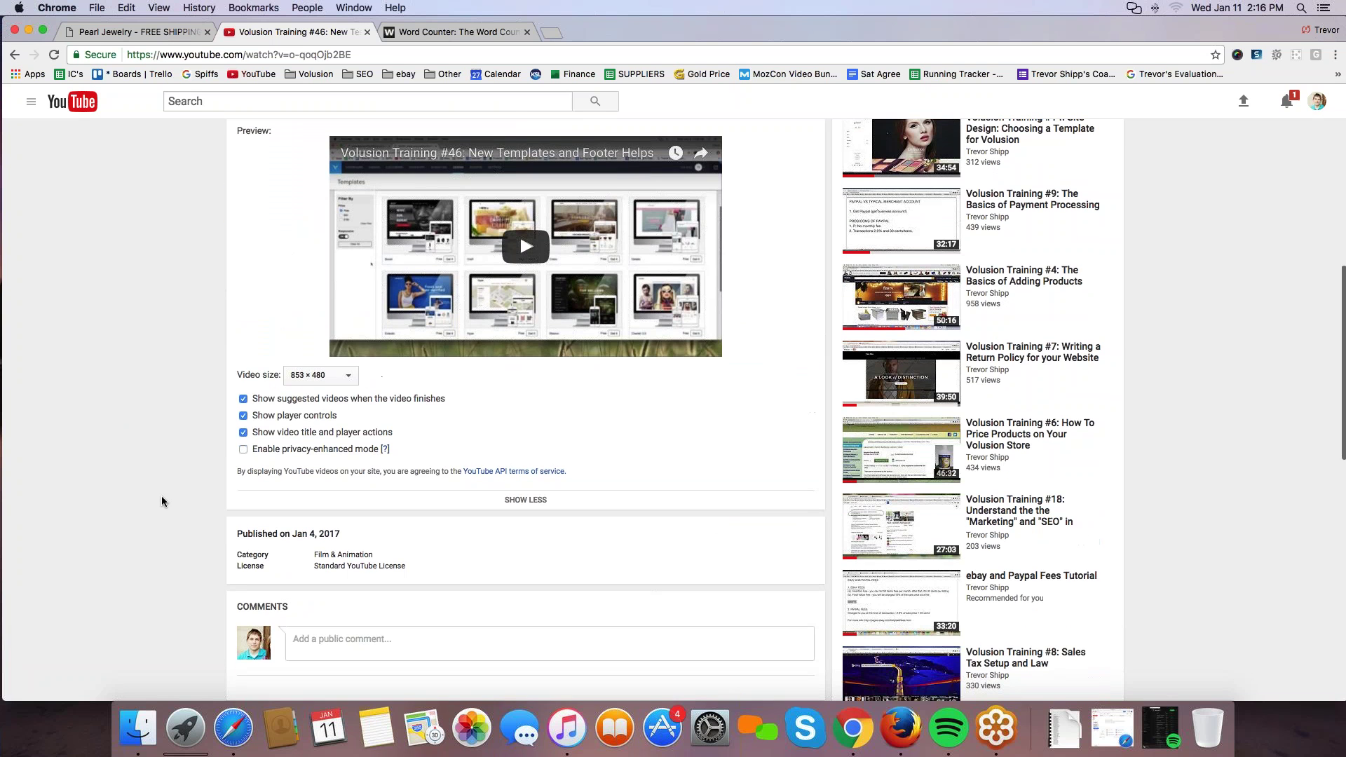
scroll(161, 495, "up", 5)
scroll(278, 415, "down", 3)
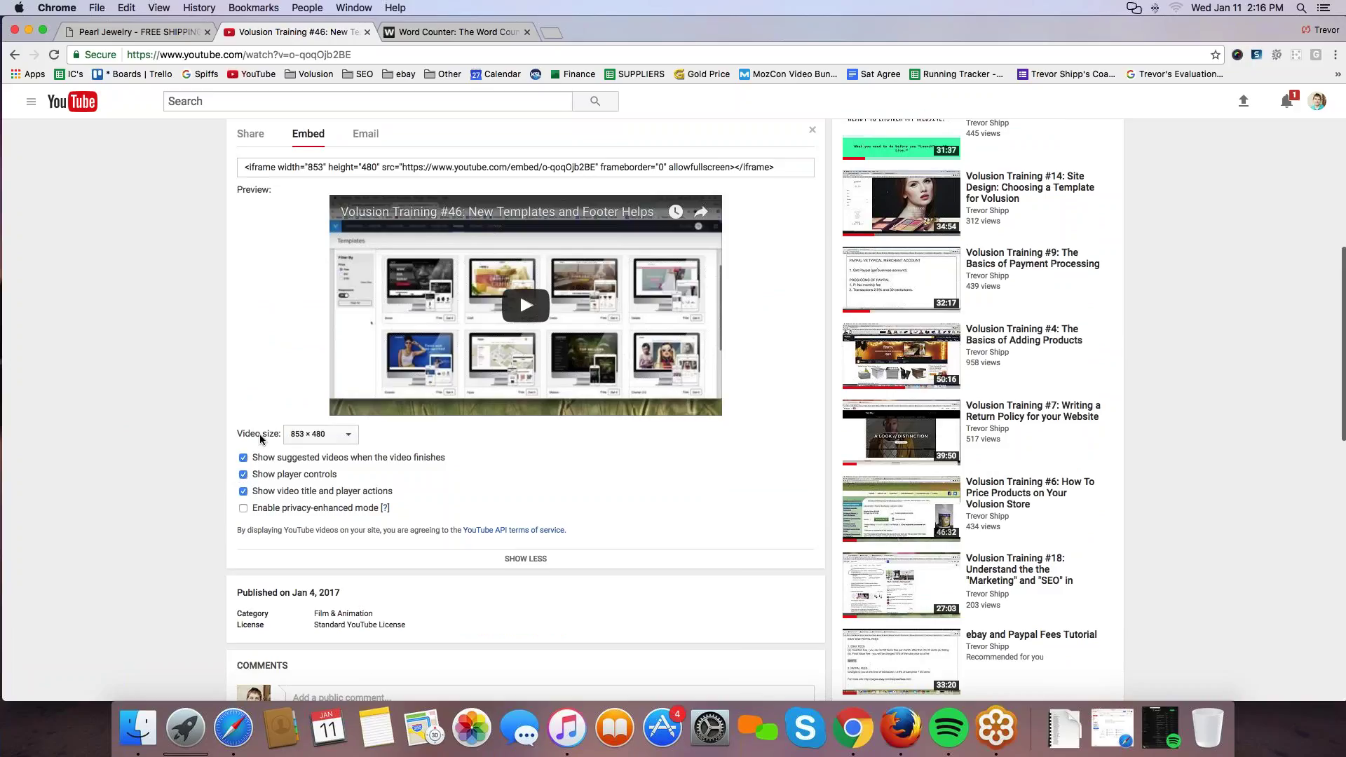
left_click(308, 435)
left_click(309, 436)
left_click(297, 438)
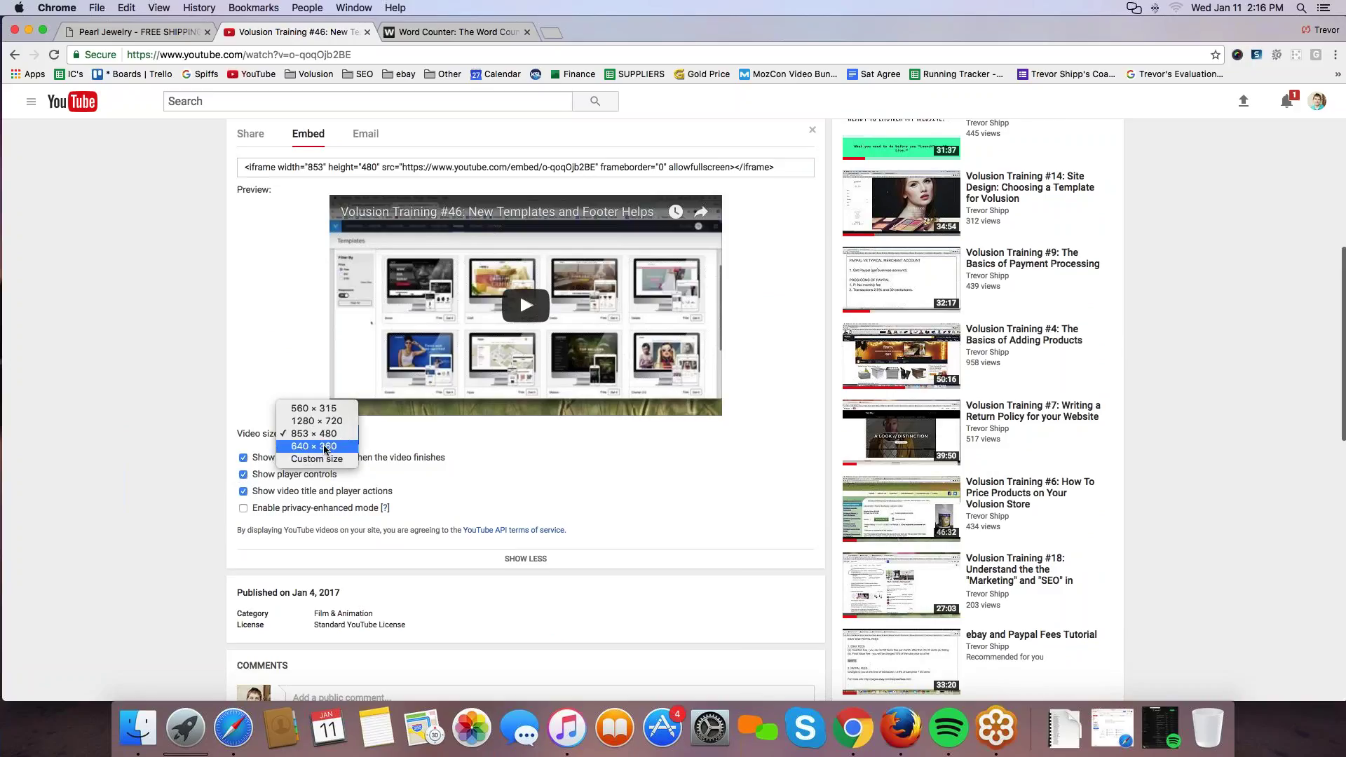
left_click(141, 442)
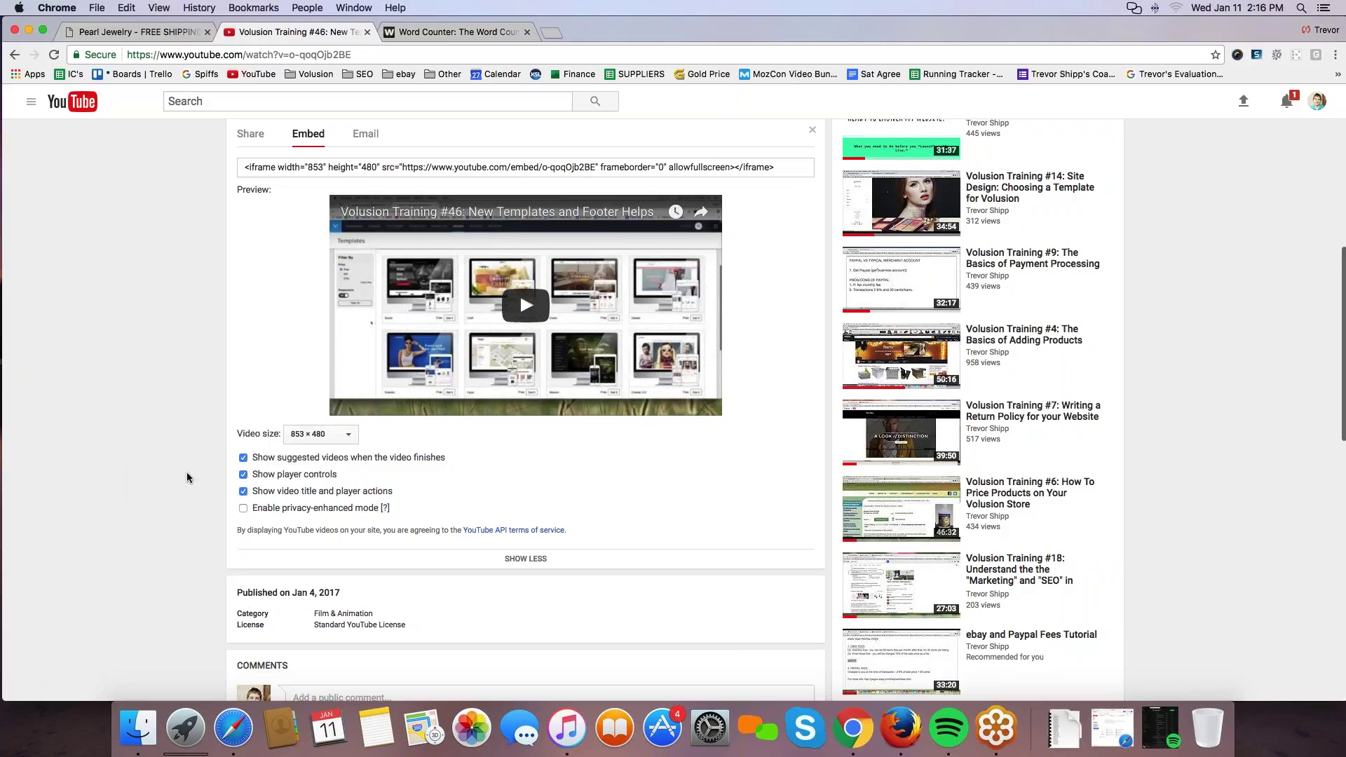
- Compare the video's embed code and page address with the link in the store's video link dialog
scroll(310, 506, "up", 5)
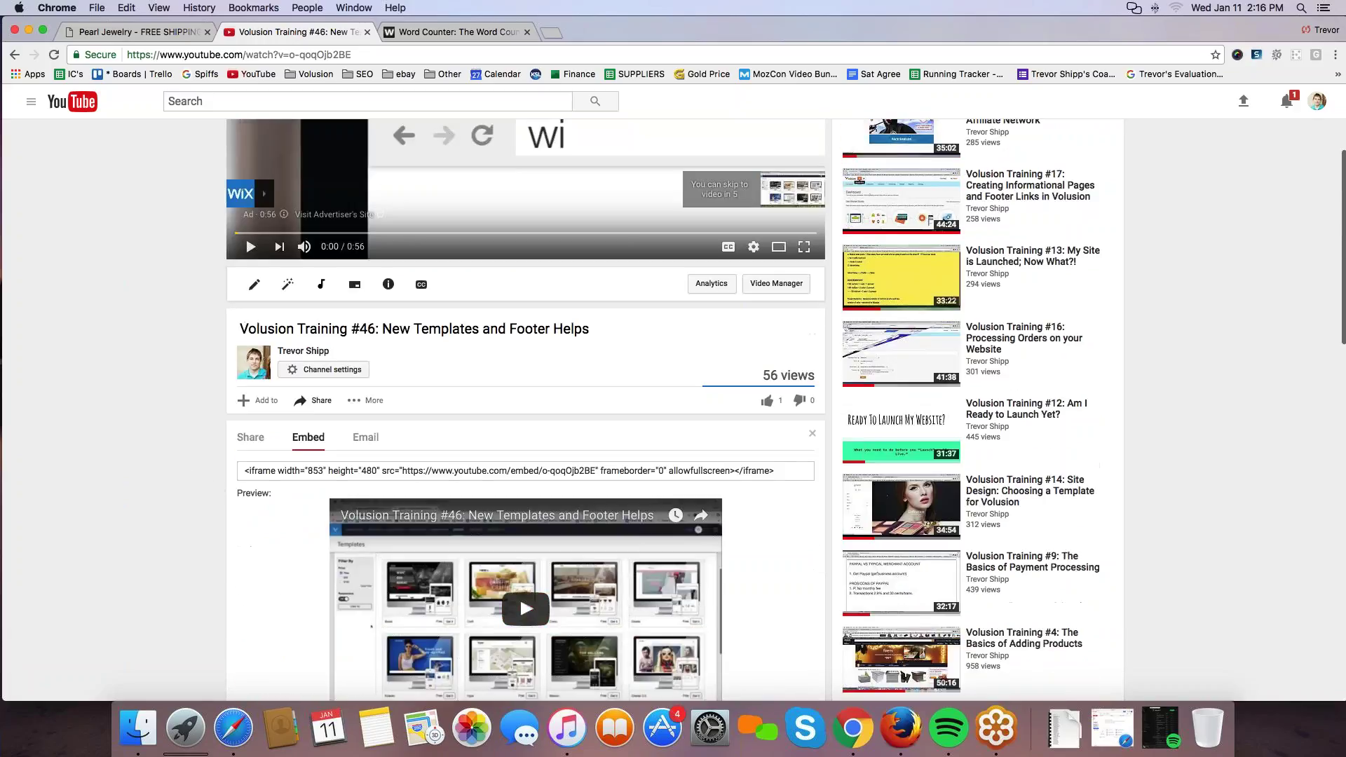
left_click(508, 470)
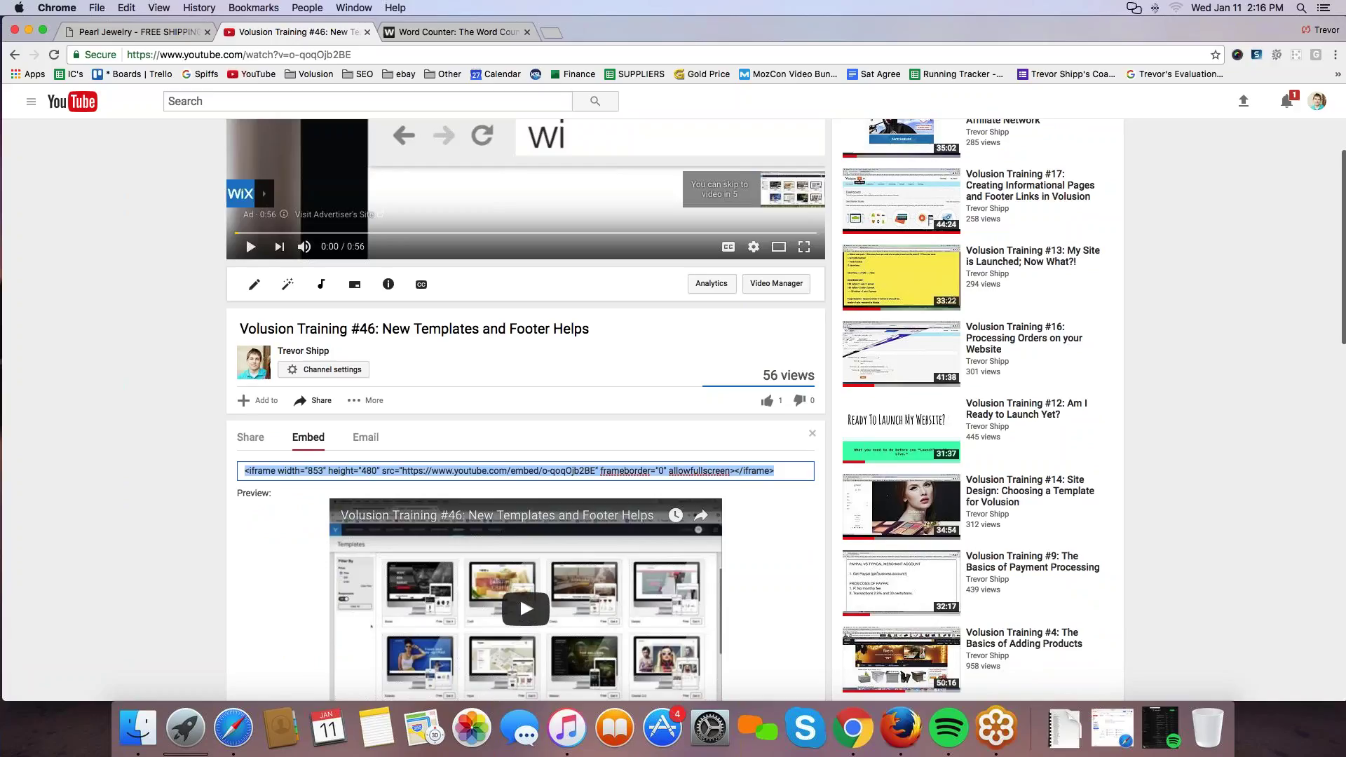
left_click(159, 497)
scroll(159, 497, "up", 3)
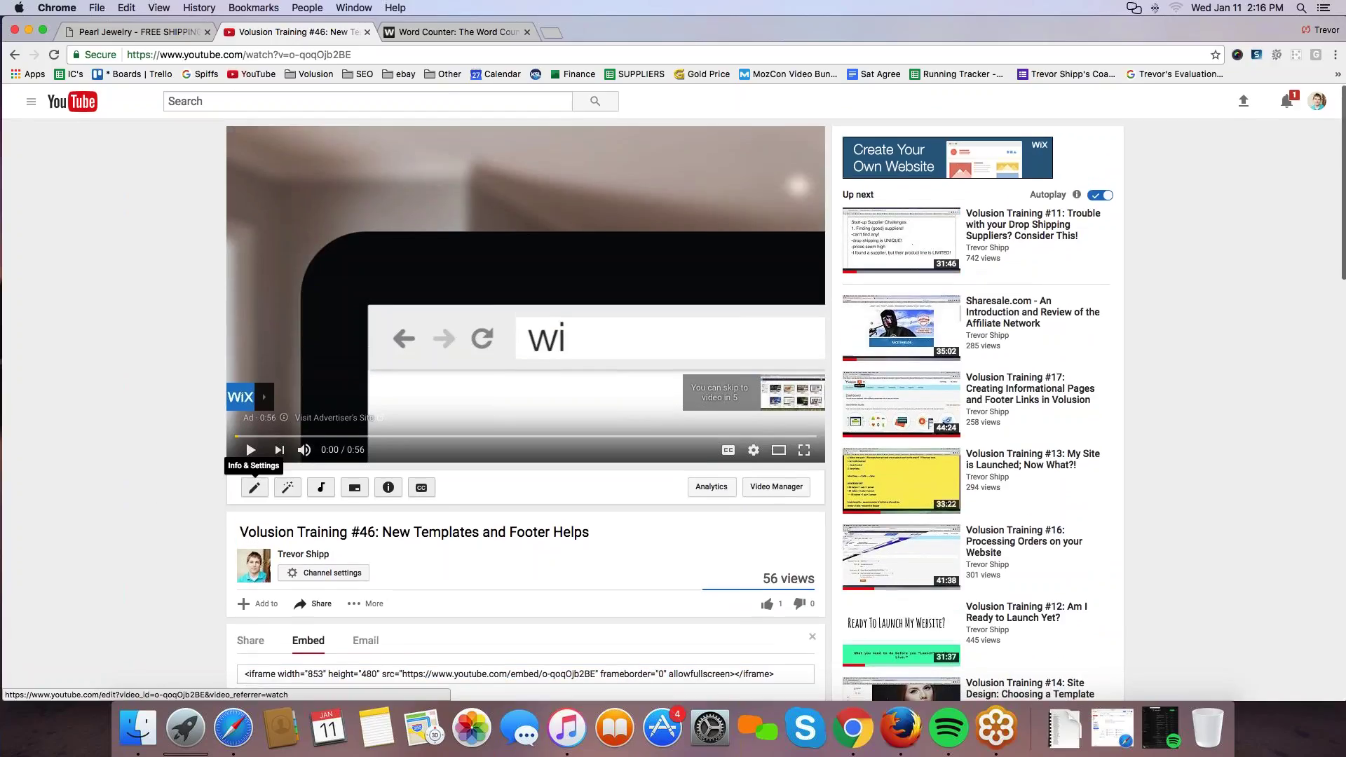
left_click(308, 55)
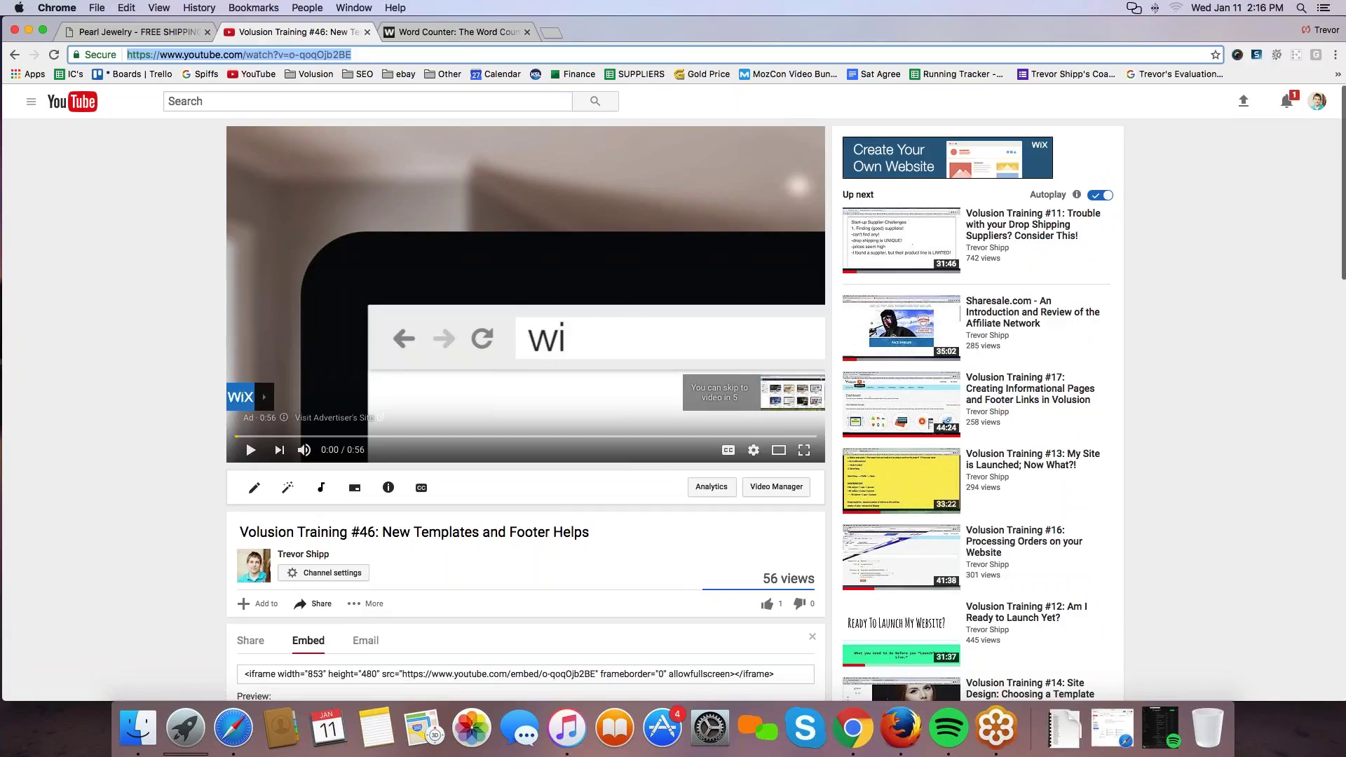
left_click(149, 32)
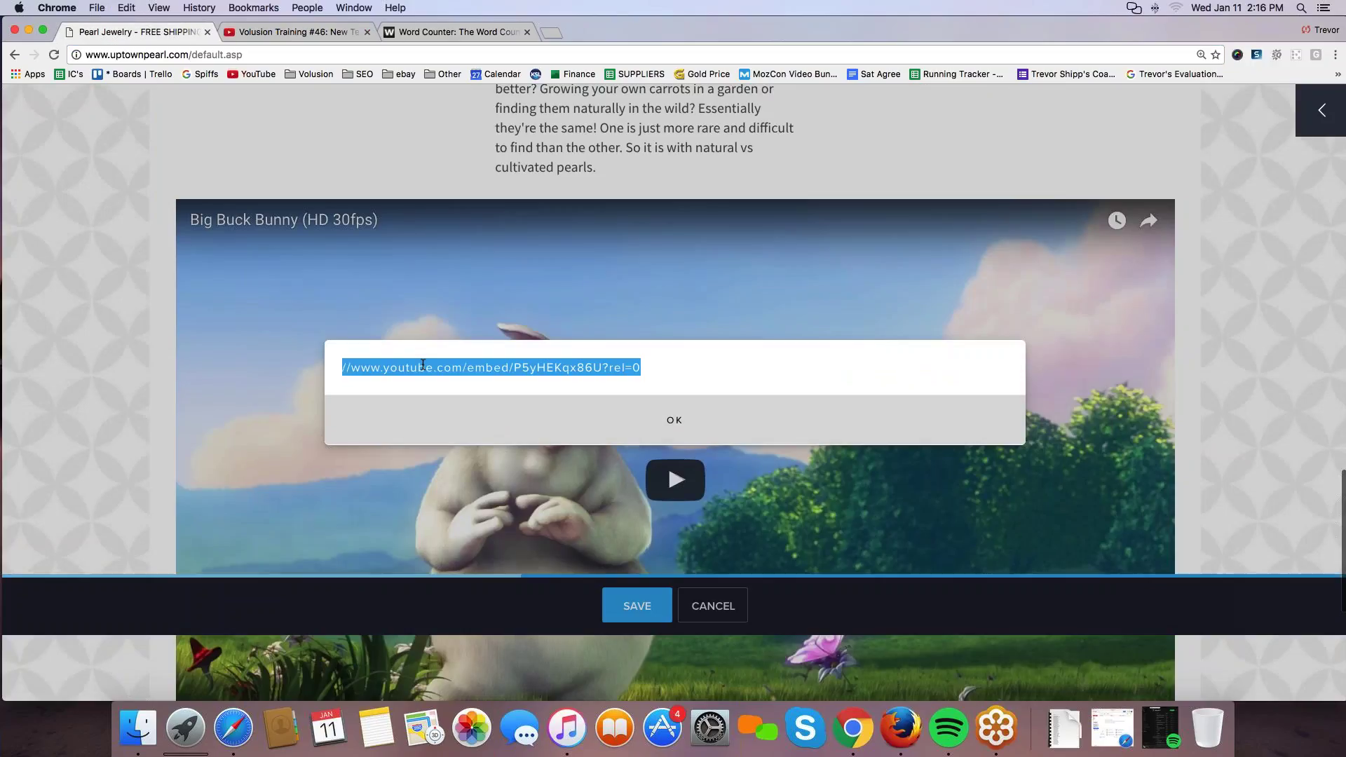
left_click(302, 32)
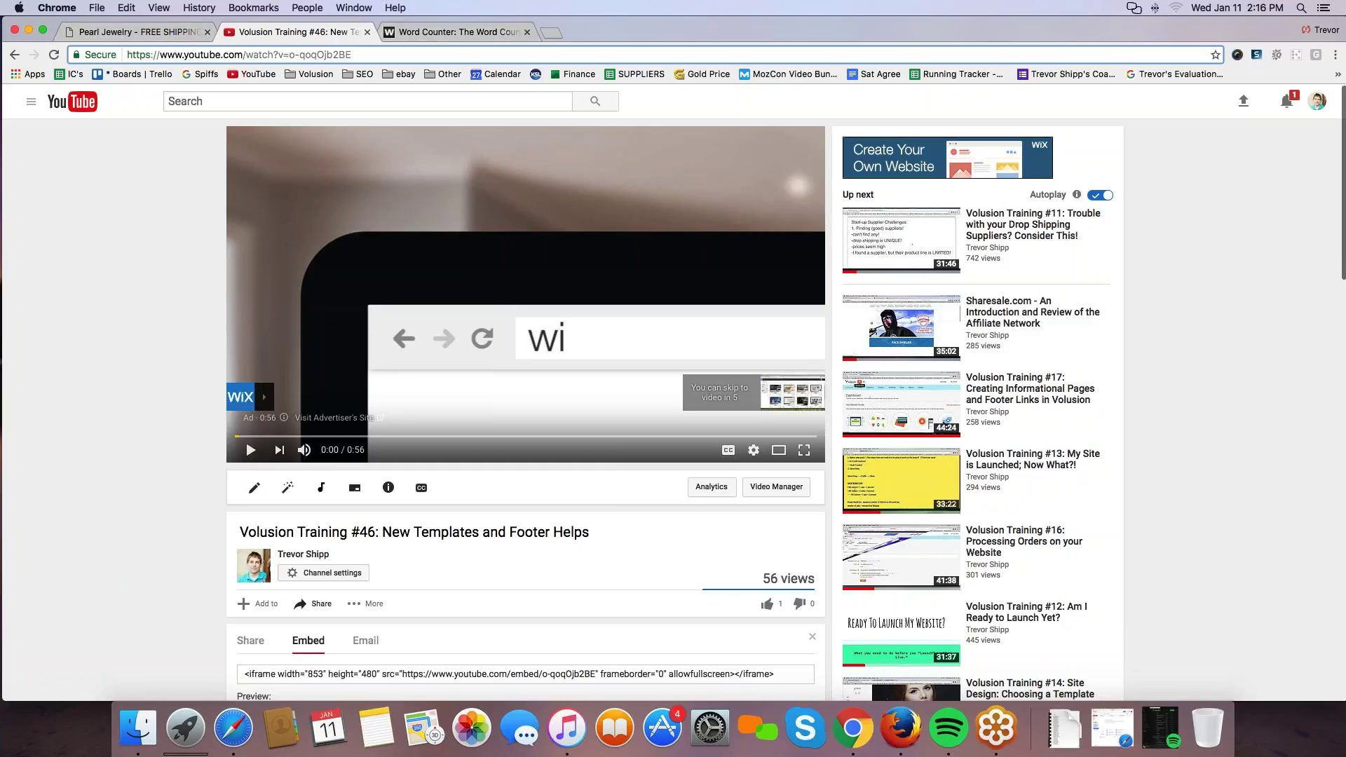
left_click(140, 32)
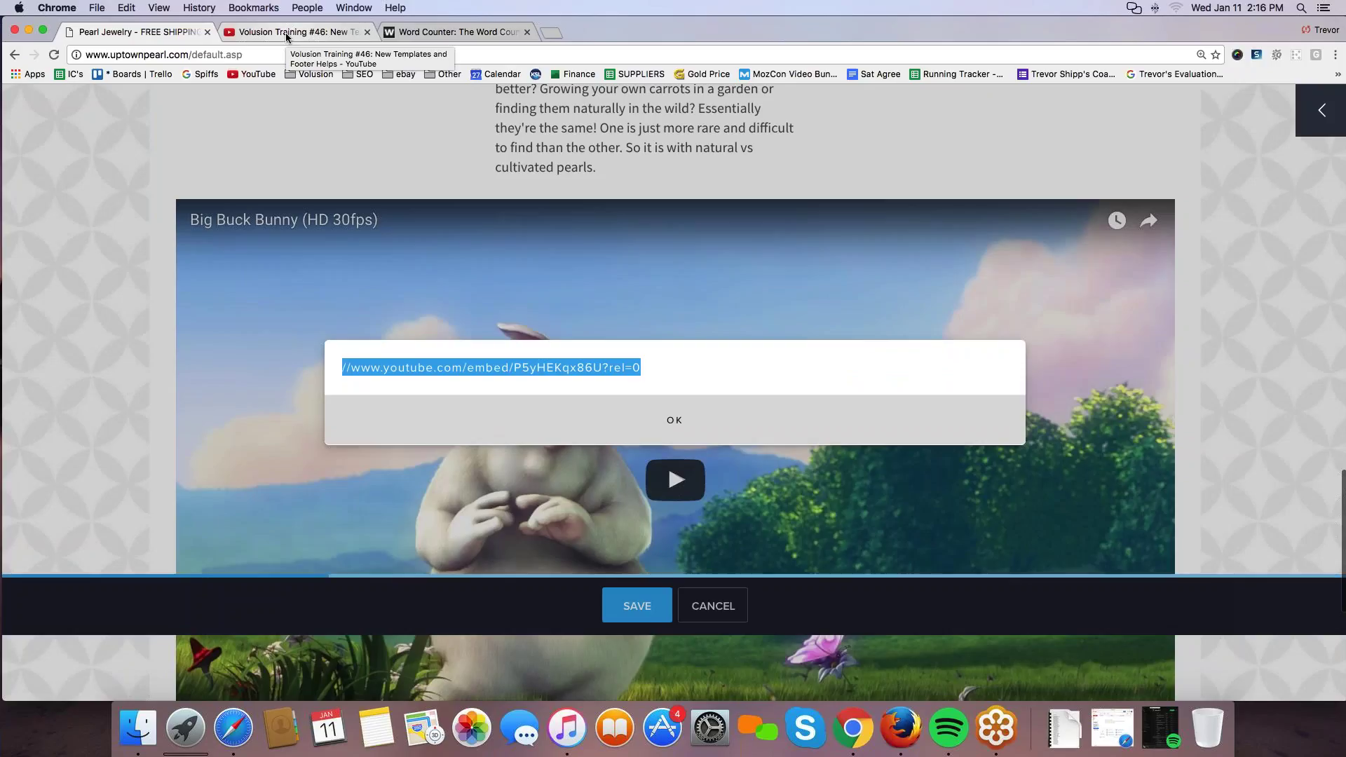
left_click(286, 34)
scroll(526, 393, "down", 2)
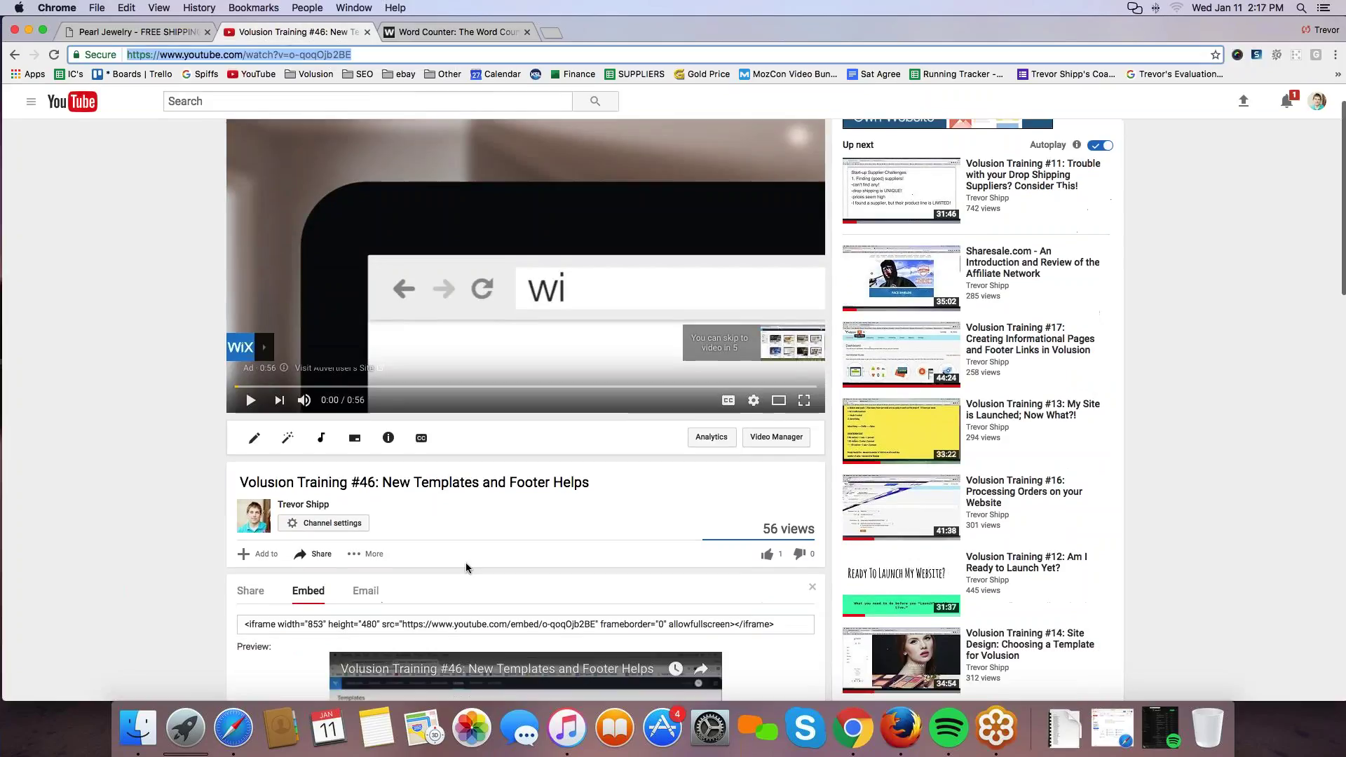
left_click_drag(543, 626, 564, 626)
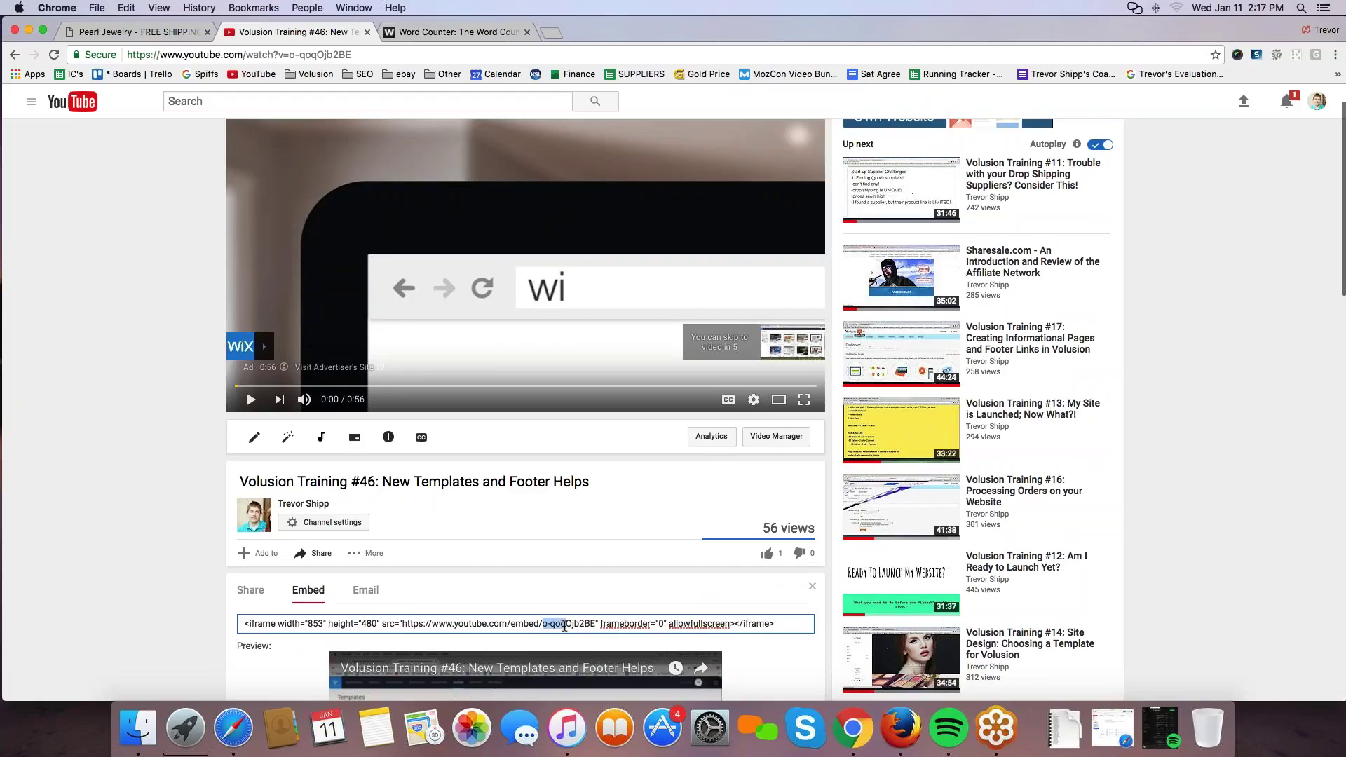
left_click_drag(595, 623, 403, 623)
key("super+c")
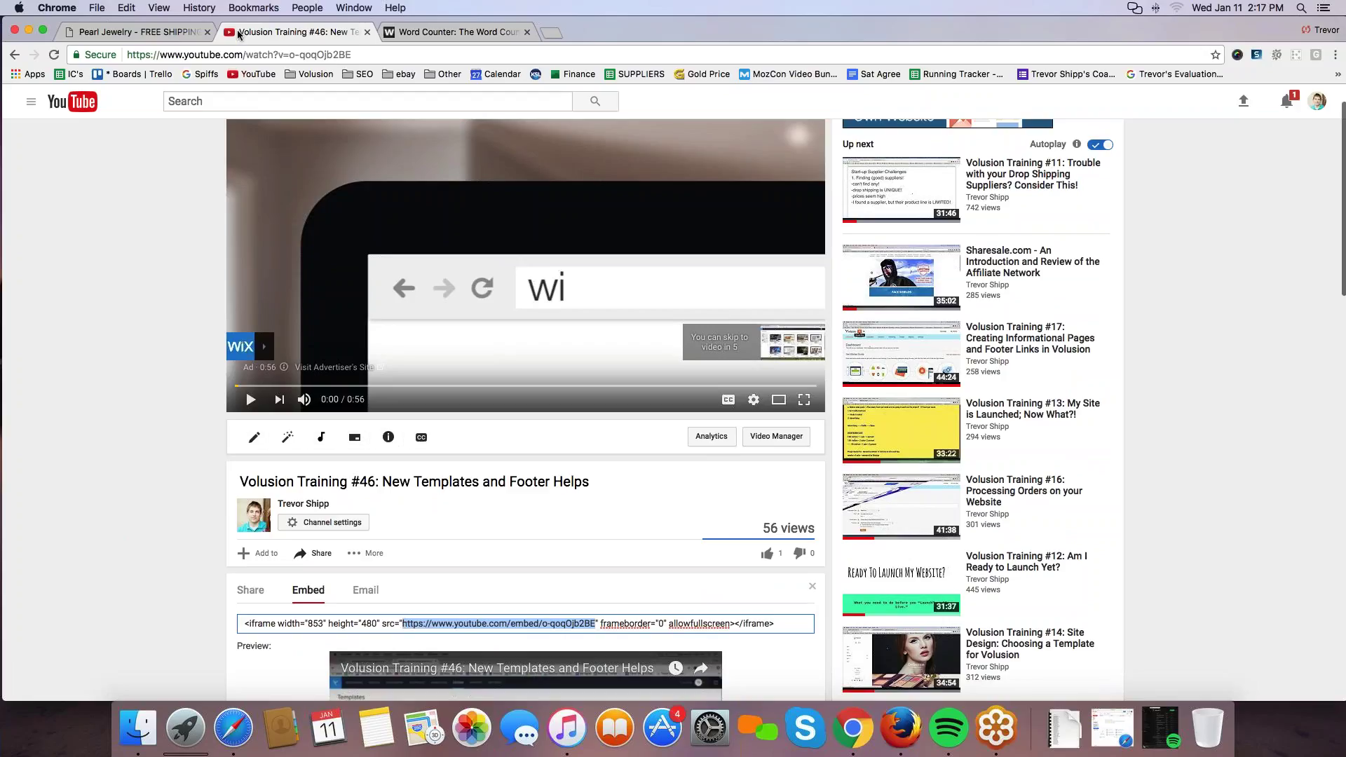
left_click(140, 31)
double_click(488, 367)
key("super+a")
key("super+v")
left_click(675, 424)
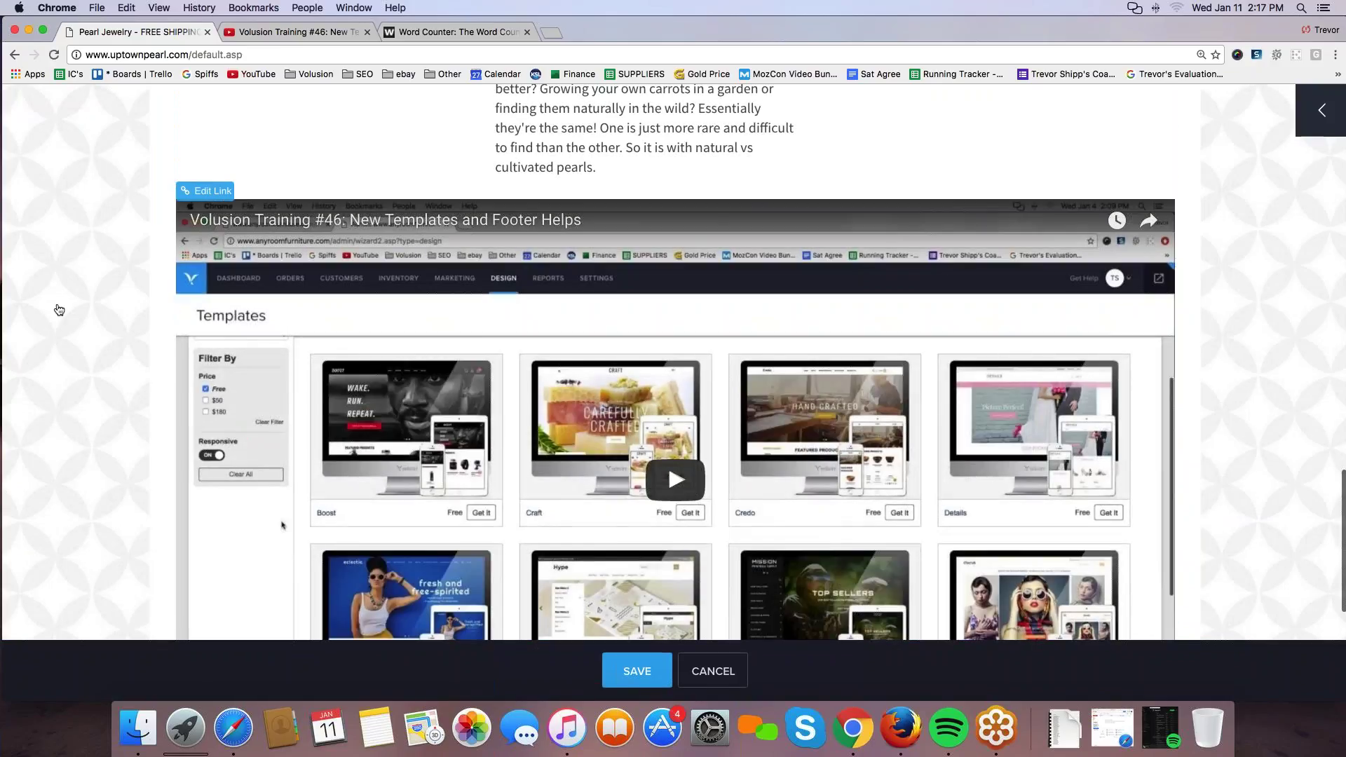
- Reopen the homepage video's link and examine its embed prefix and video ID, selecting each part in turn
scroll(81, 335, "down", 5)
scroll(81, 334, "up", 3)
scroll(80, 334, "up", 3)
left_click(212, 282)
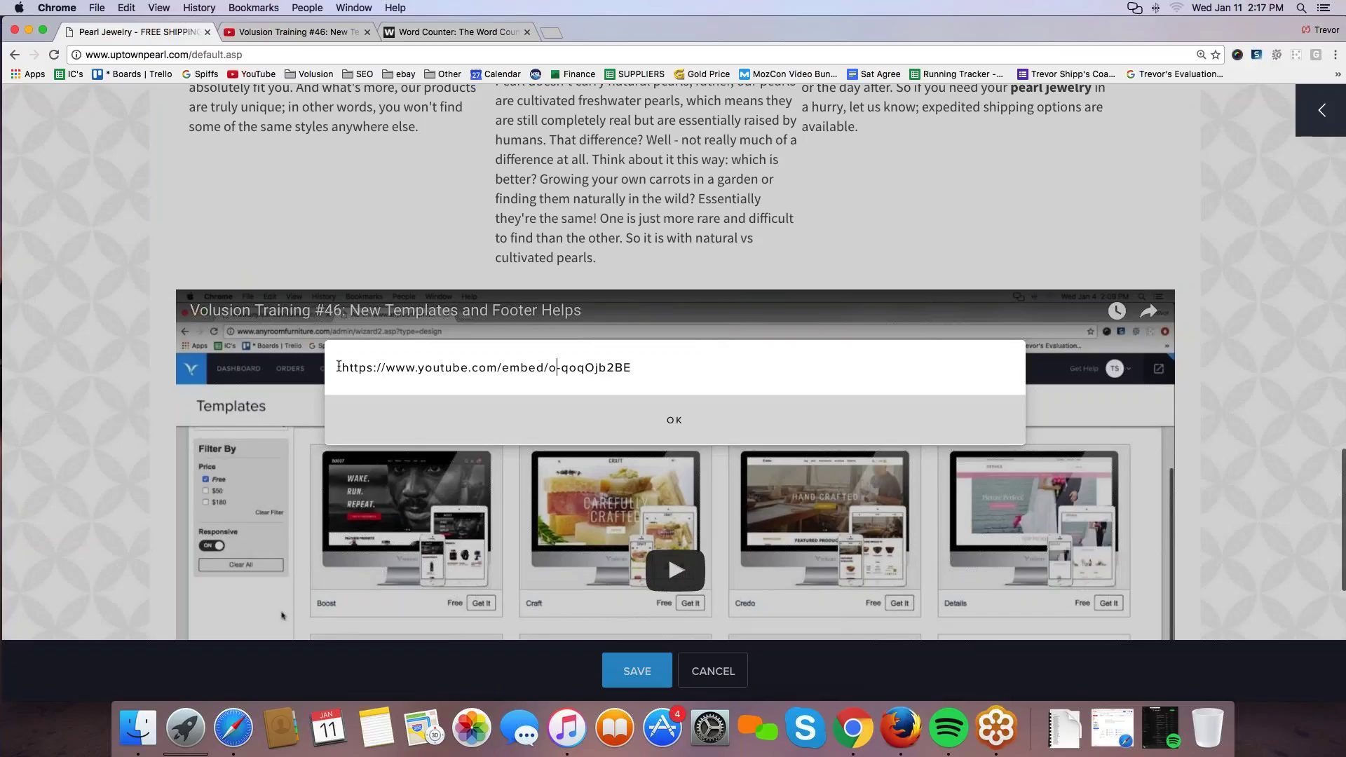
left_click_drag(340, 368, 544, 362)
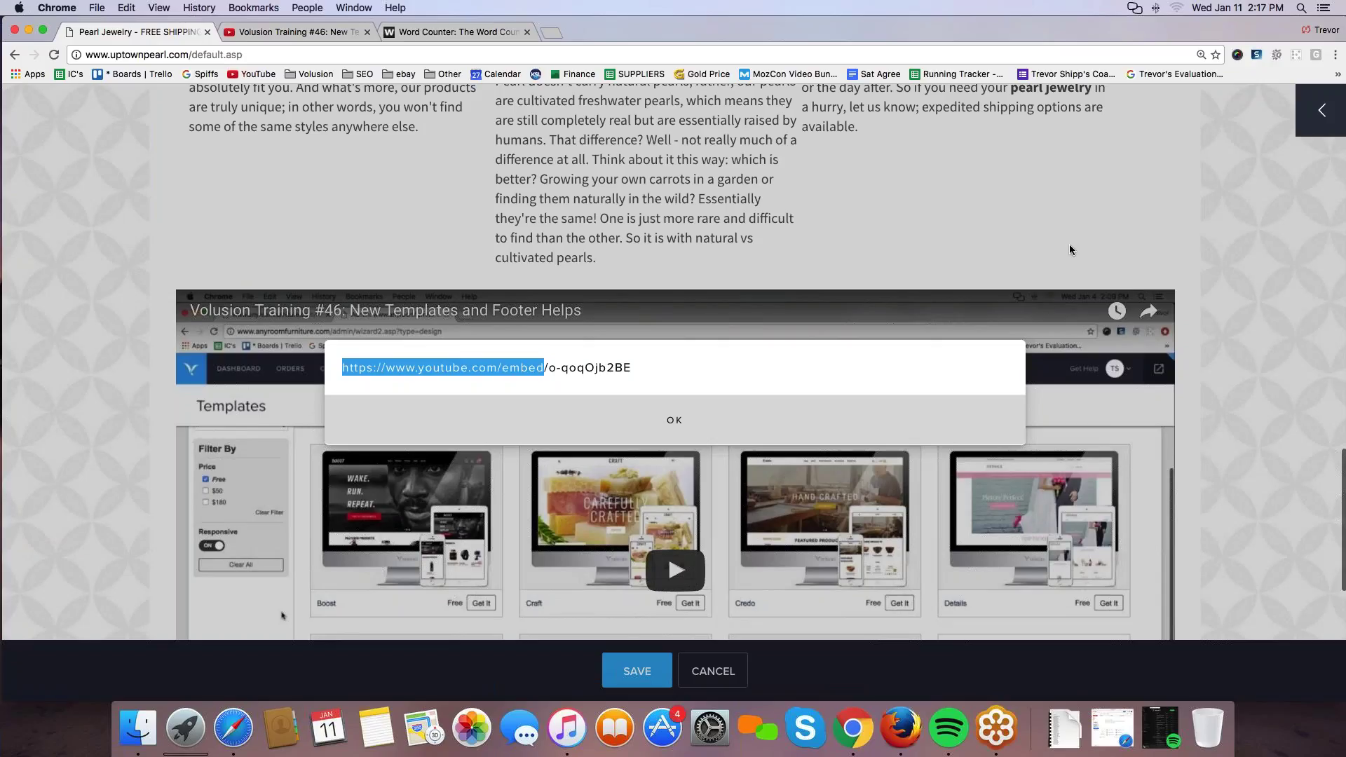
left_click(631, 368)
left_click_drag(631, 368, 551, 366)
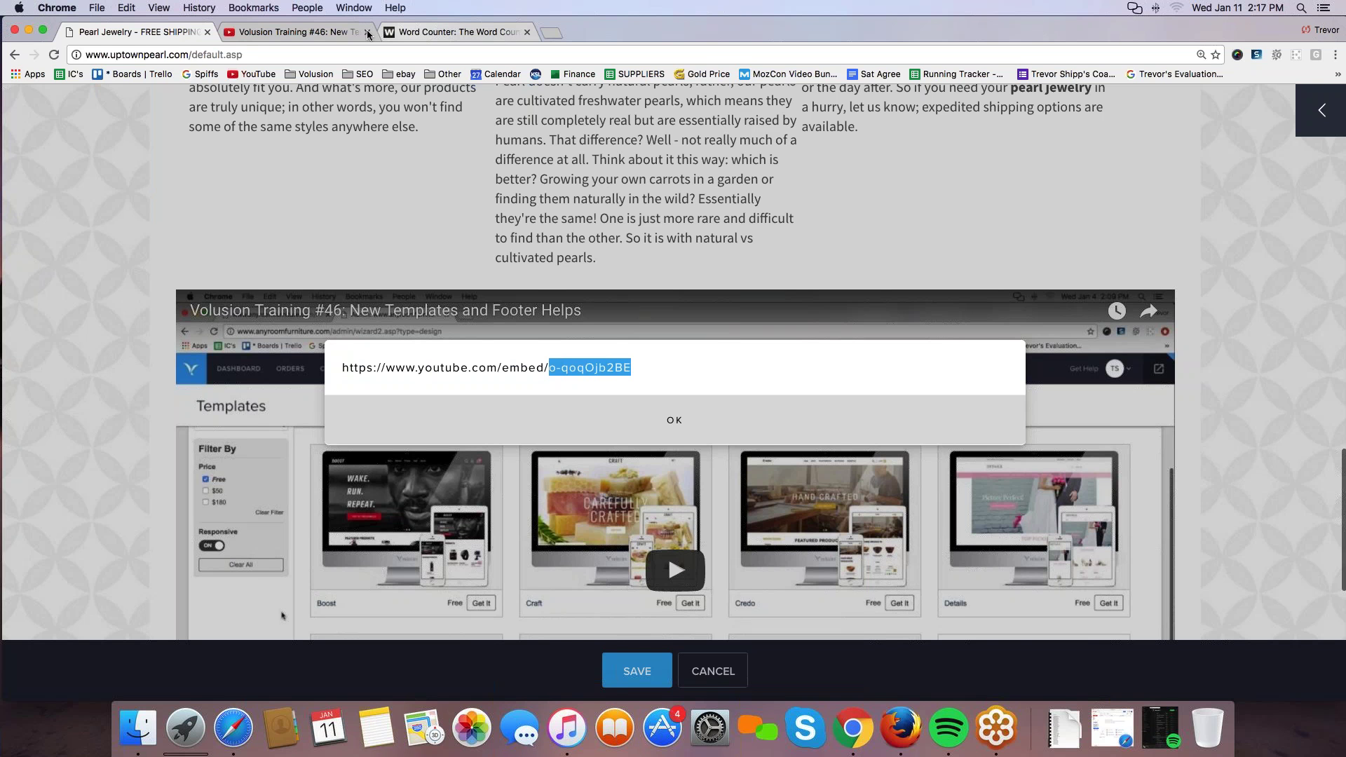
- Select the video ID o-qoqOjb2BE in the YouTube embed code and compare it with the ID in the page address
left_click(295, 32)
scroll(421, 337, "down", 3)
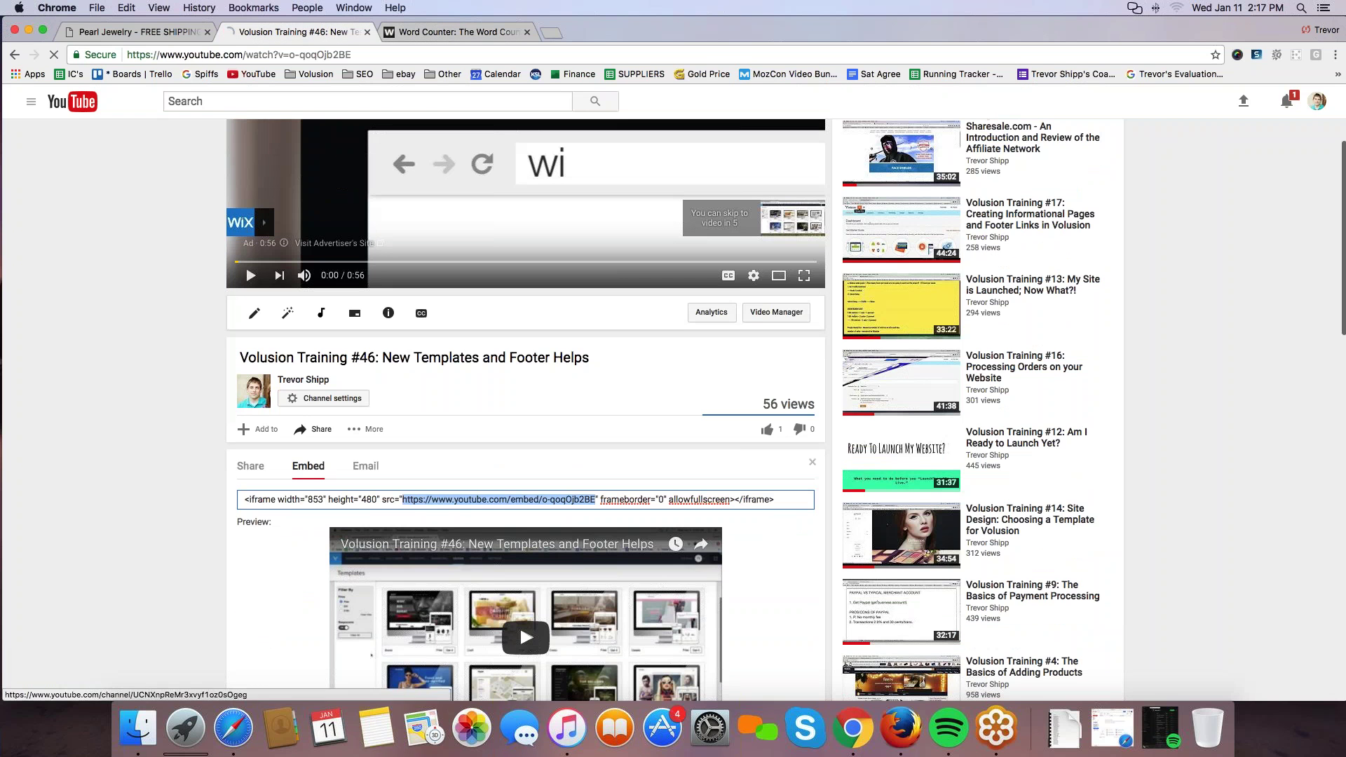
left_click_drag(541, 501, 594, 500)
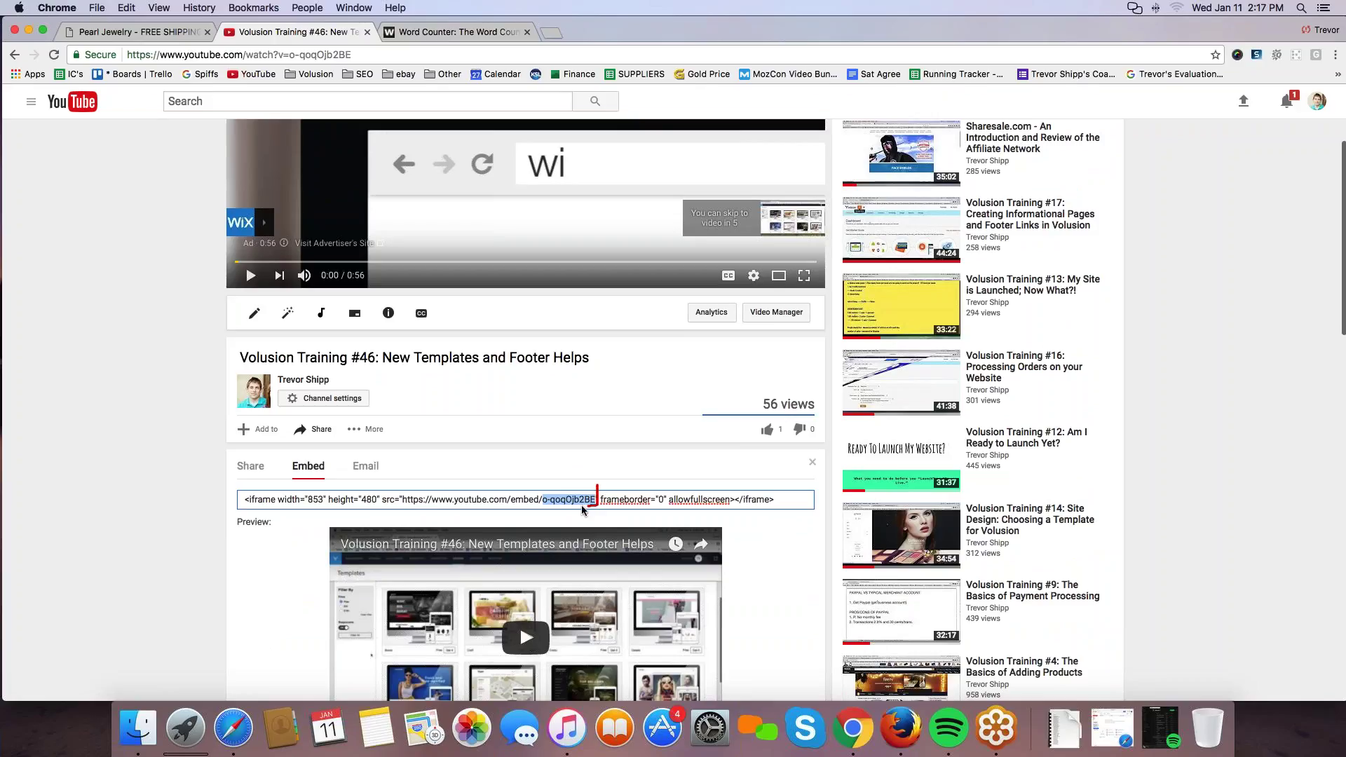
mouse_move(557, 505)
left_mouse_down()
mouse_move(538, 505)
mouse_move(544, 487)
mouse_move(602, 490)
left_mouse_up()
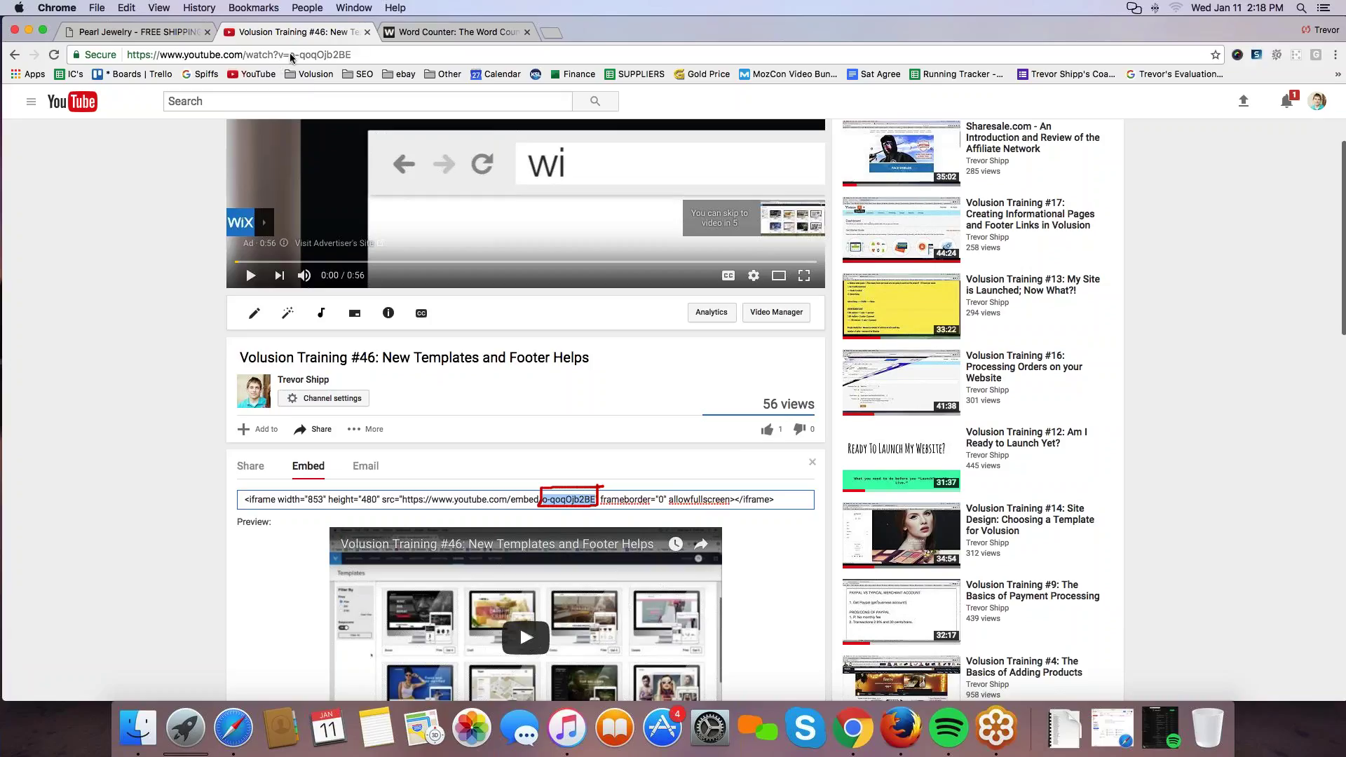
mouse_move(287, 44)
left_mouse_down()
mouse_move(288, 62)
mouse_move(357, 65)
mouse_move(358, 50)
mouse_move(289, 43)
left_mouse_up()
- Open the YouTube video Volusion Training #15: Logo Design for your Website and copy its video ID from the page address
scroll(1011, 489, "down", 10)
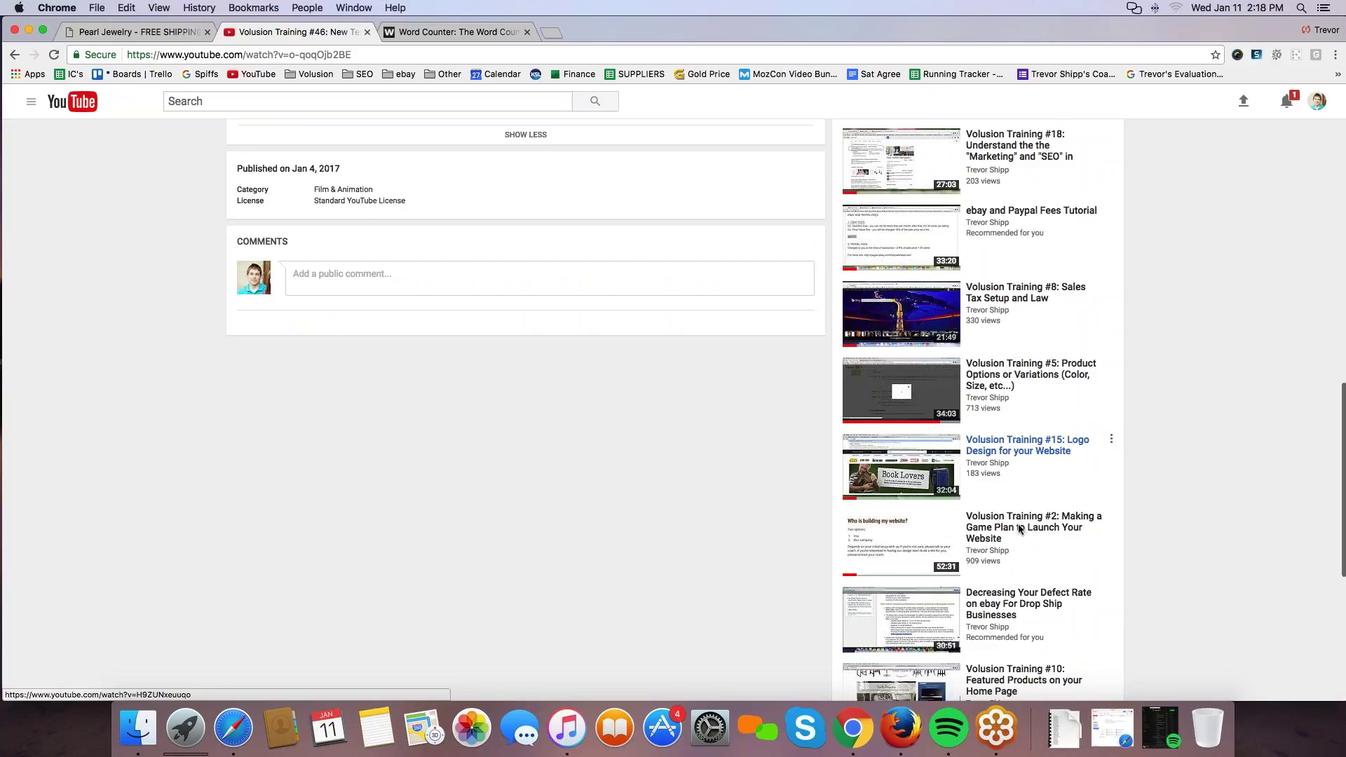
left_click(1027, 447)
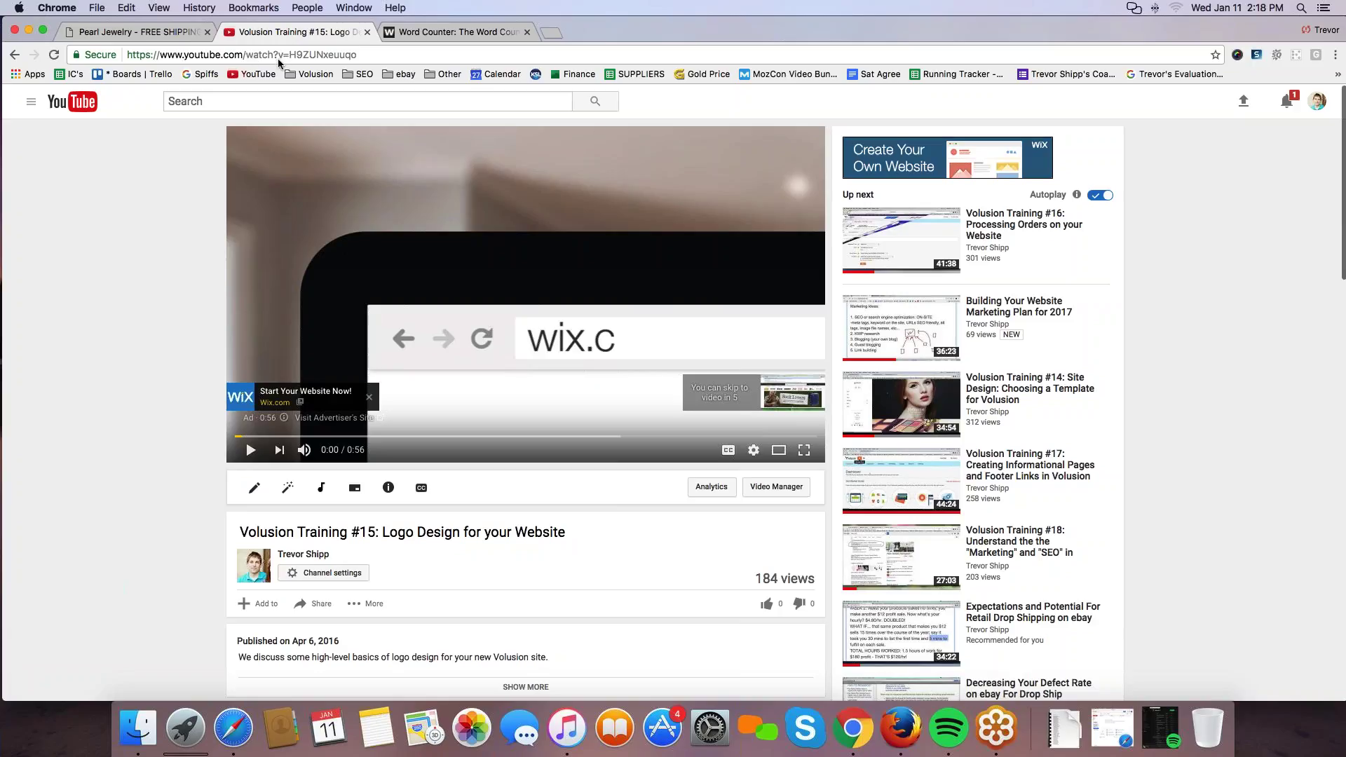
left_click_drag(289, 62, 356, 63)
left_click(295, 56)
left_click(293, 56)
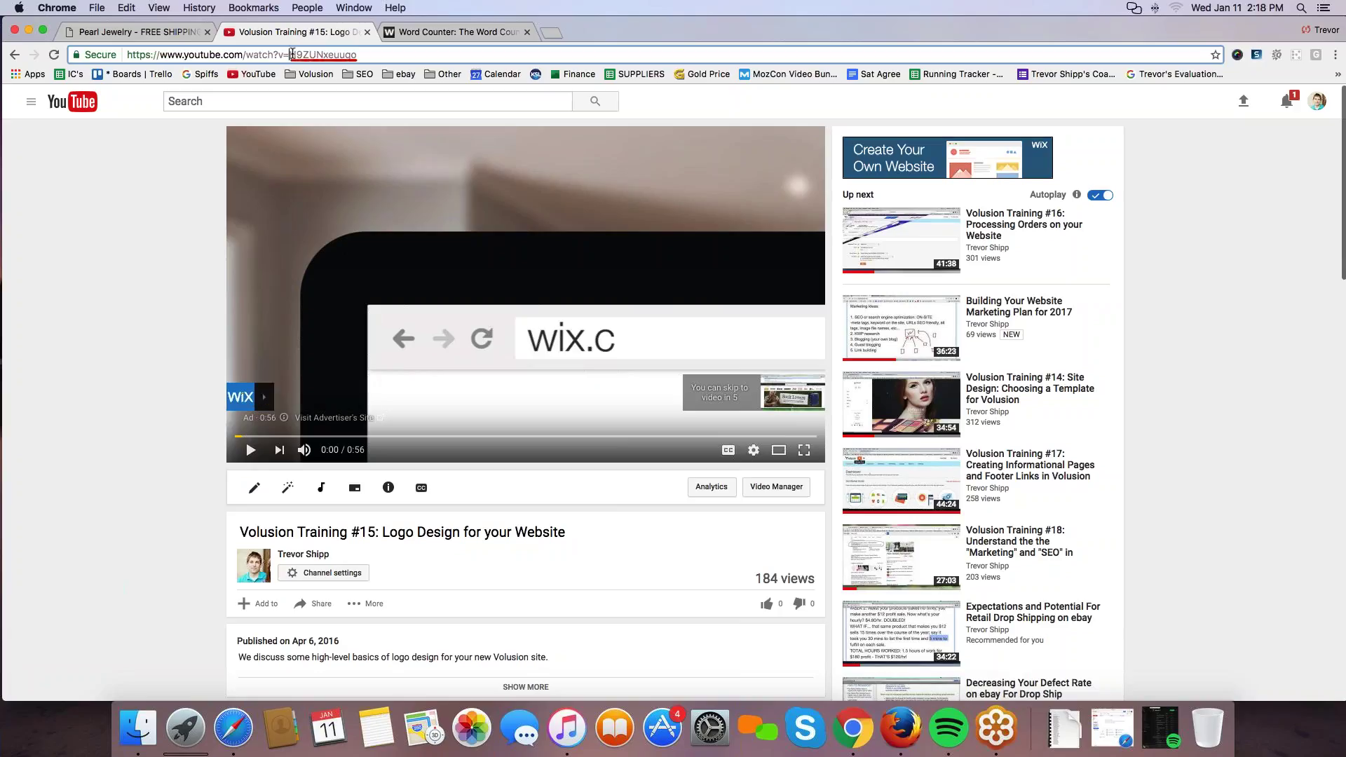
left_click_drag(290, 55, 354, 56)
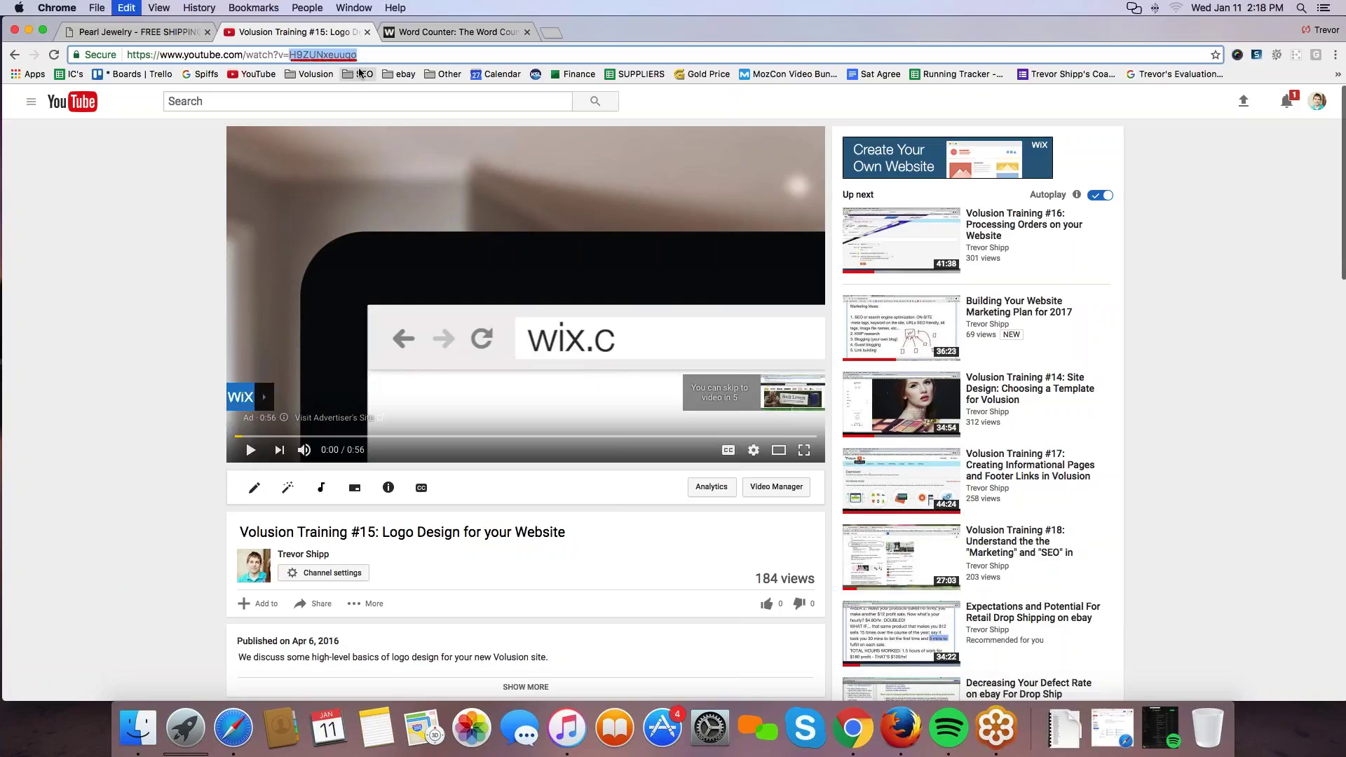
- Try to replace the video ID in the homepage video's link with H9ZUNxeuuqo and save the page
left_click(134, 31)
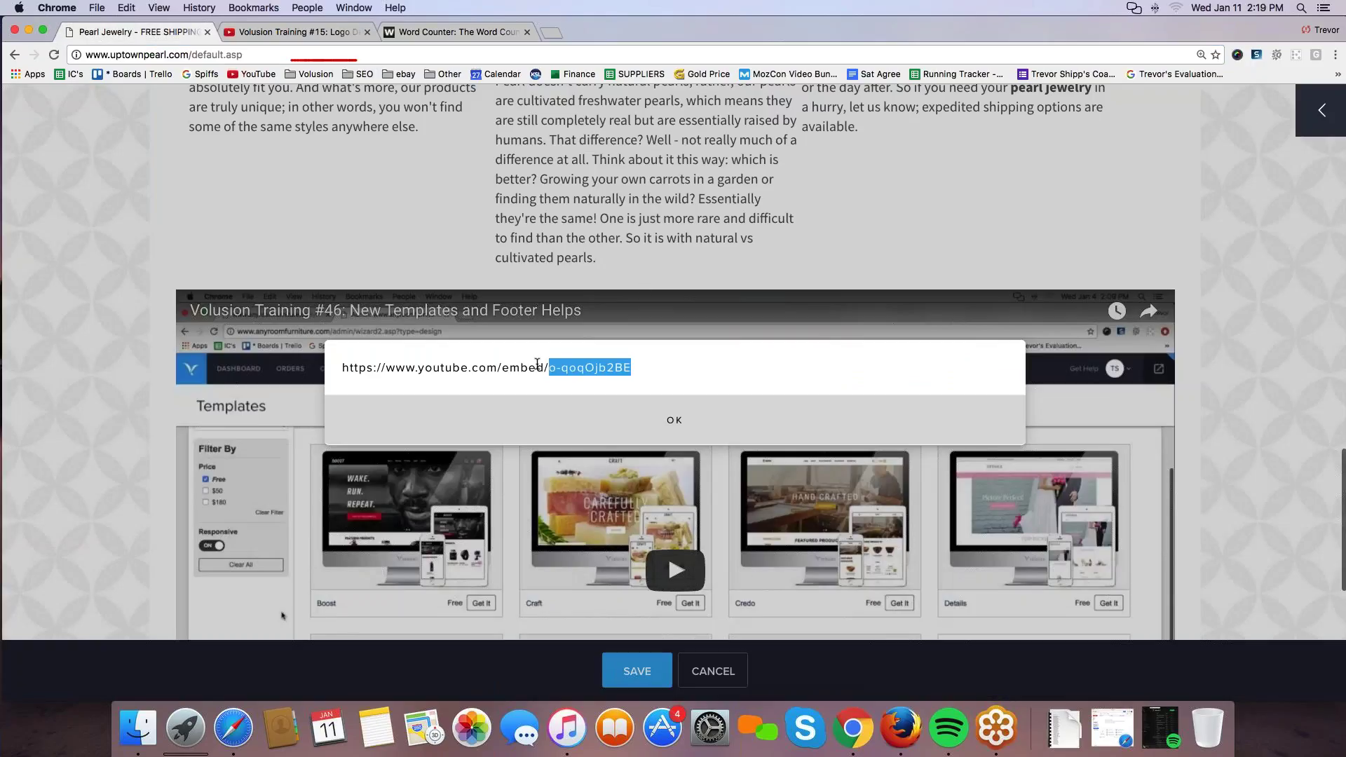
left_click(621, 372)
left_click_drag(600, 368, 634, 367)
type("H9ZUNxeuuqo")
left_click(637, 672)
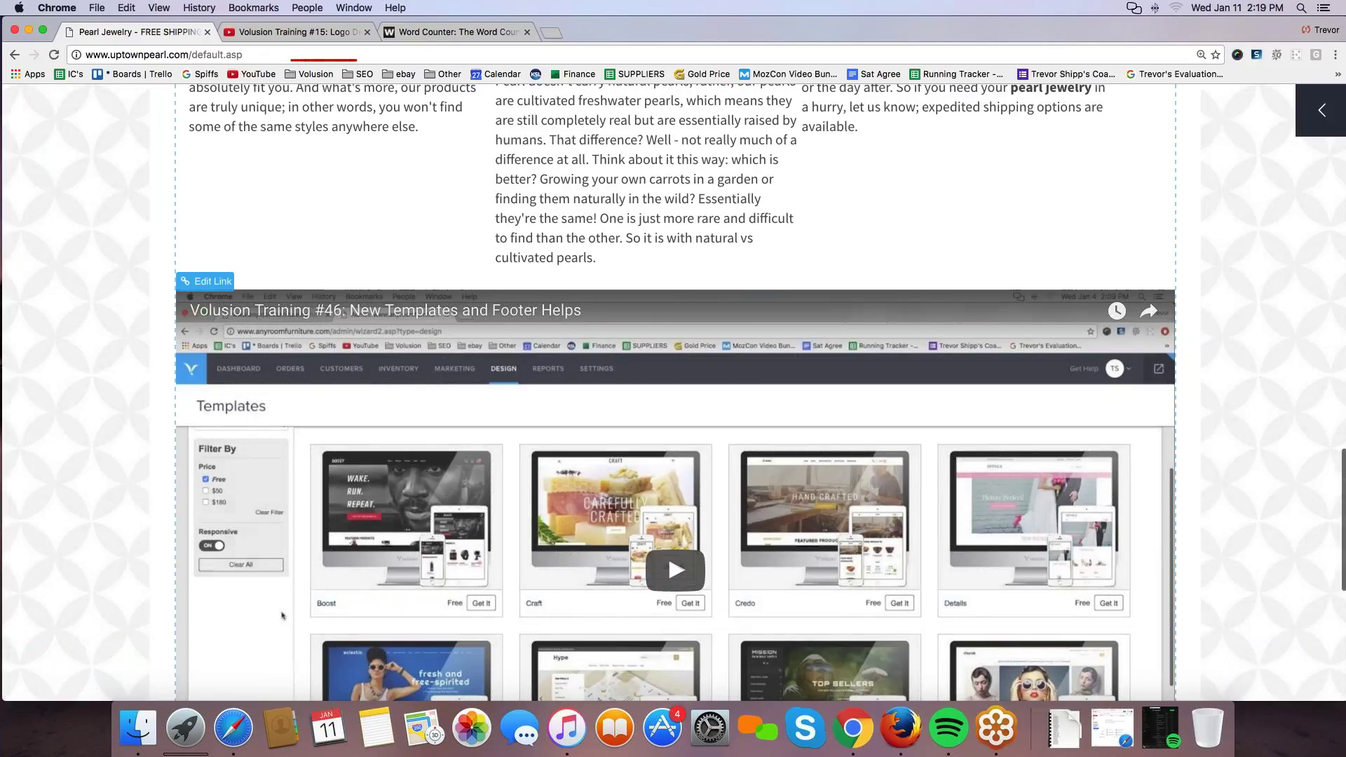
- Replace the video ID in the homepage video's link with H9ZUNxeuuqo and accept the new link
left_click(301, 310)
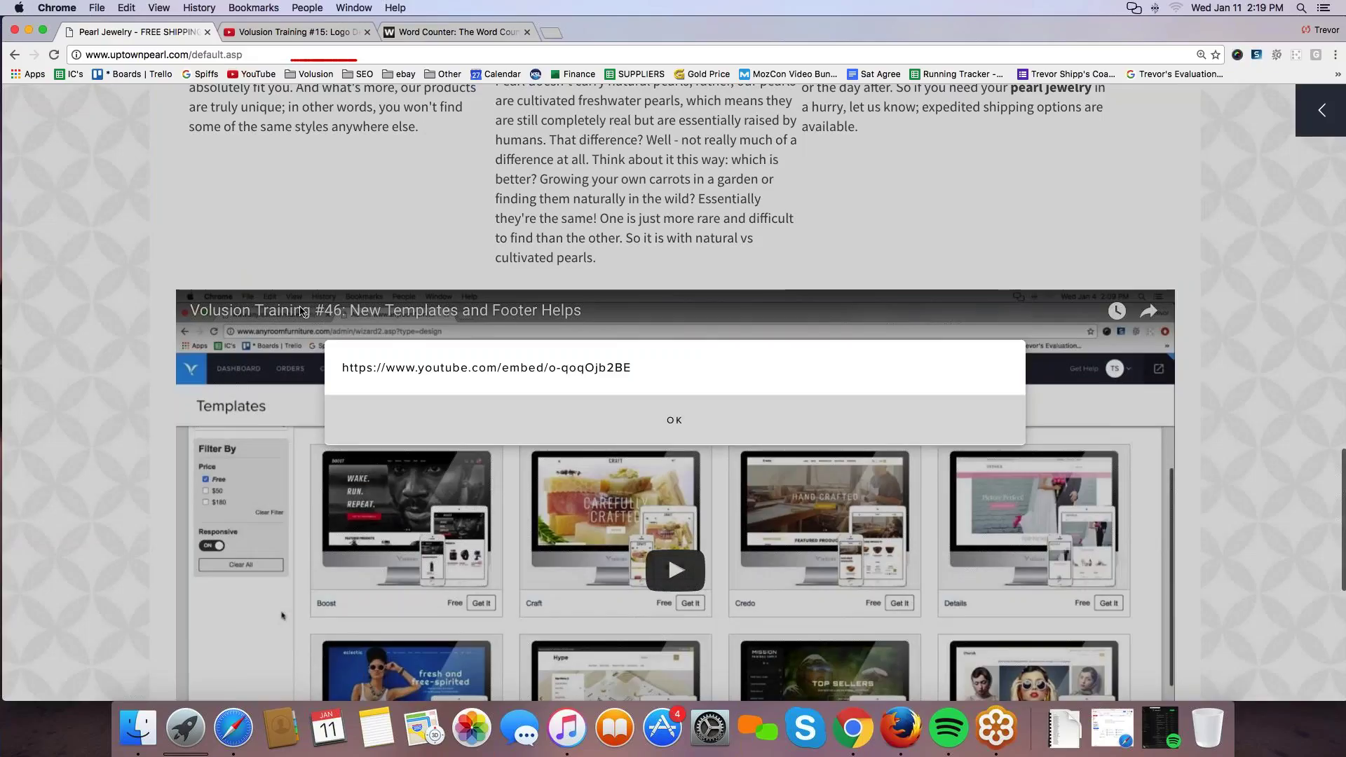
left_click_drag(550, 367, 634, 370)
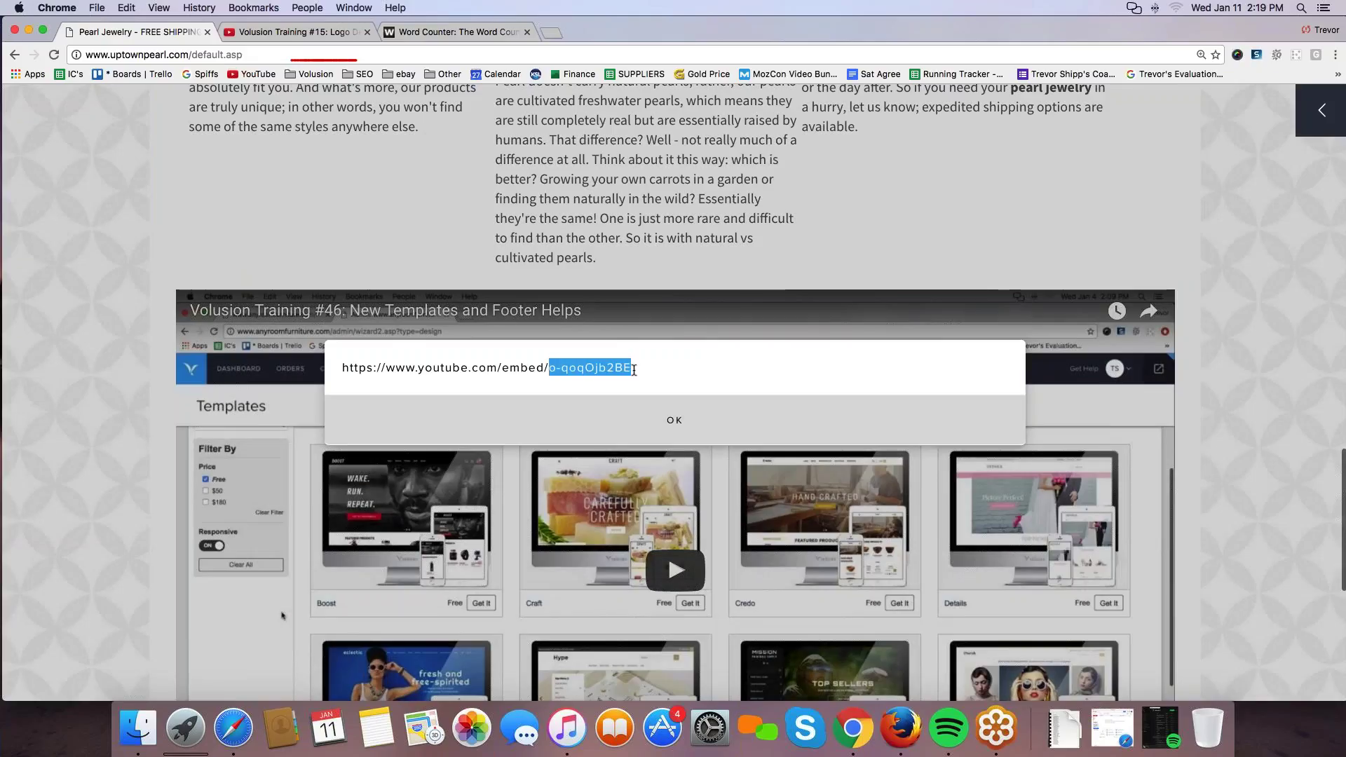
type("H9ZUNxeuuqo")
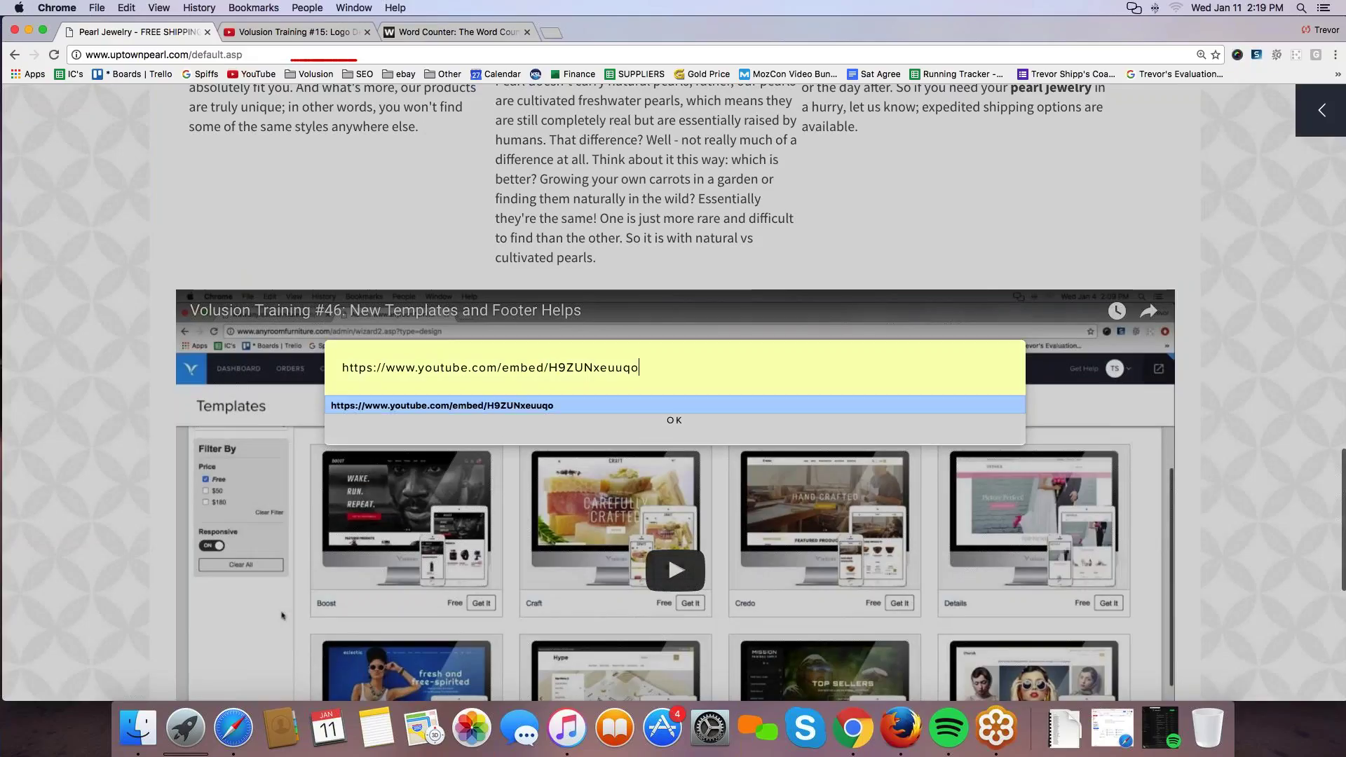
left_click(614, 427)
left_click(671, 420)
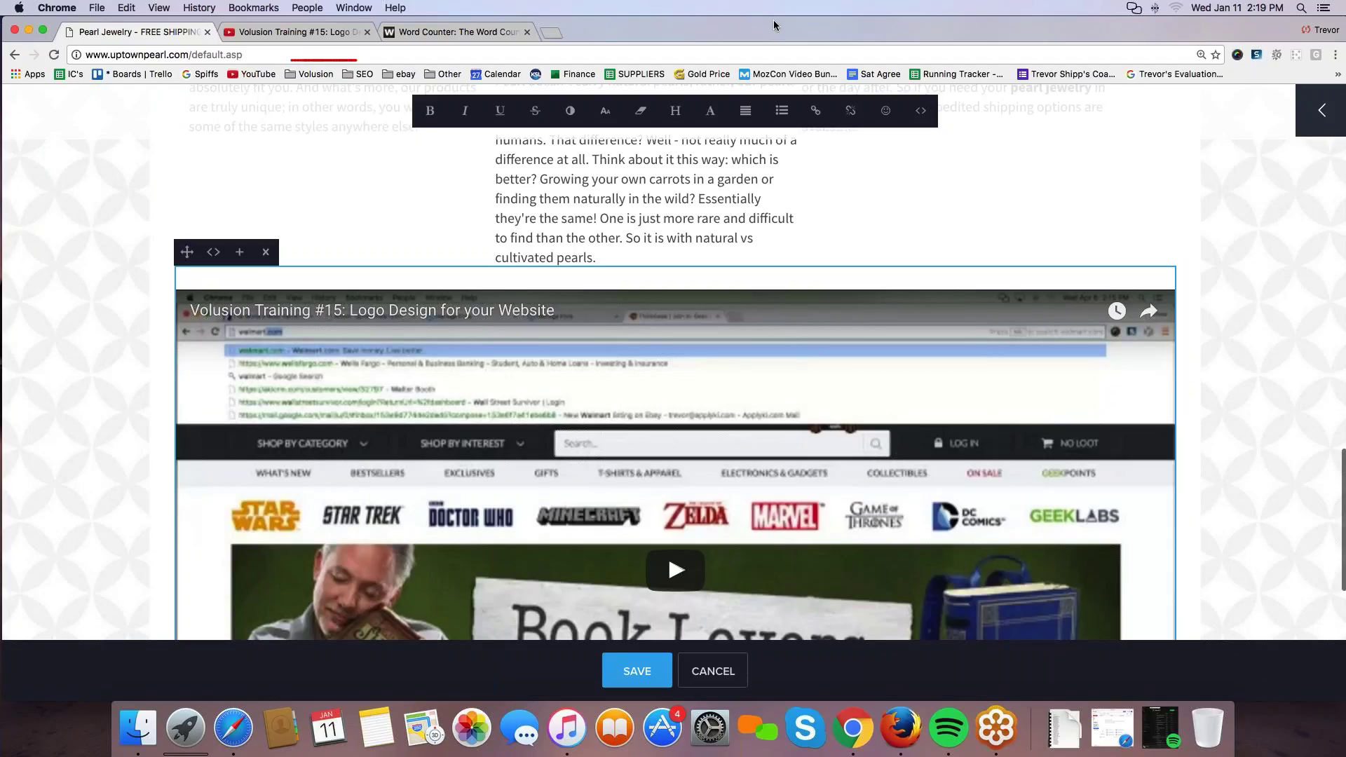
- Open the embed code of the YouTube Logo Design video and select the video ID H9ZUNxeuuqo within it
left_click(295, 31)
scroll(420, 459, "down", 3)
left_click(315, 443)
scroll(319, 447, "down", 2)
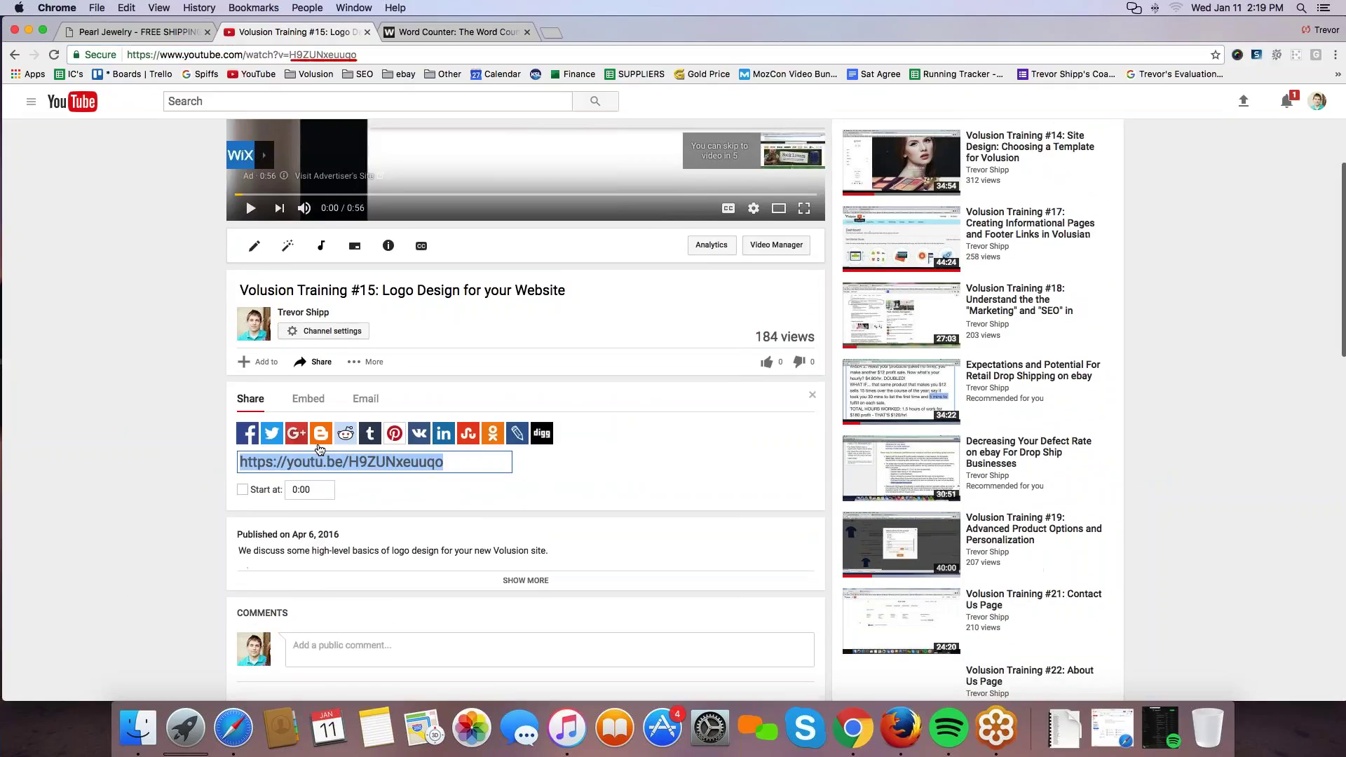
scroll(320, 450, "down", 1)
left_click(309, 379)
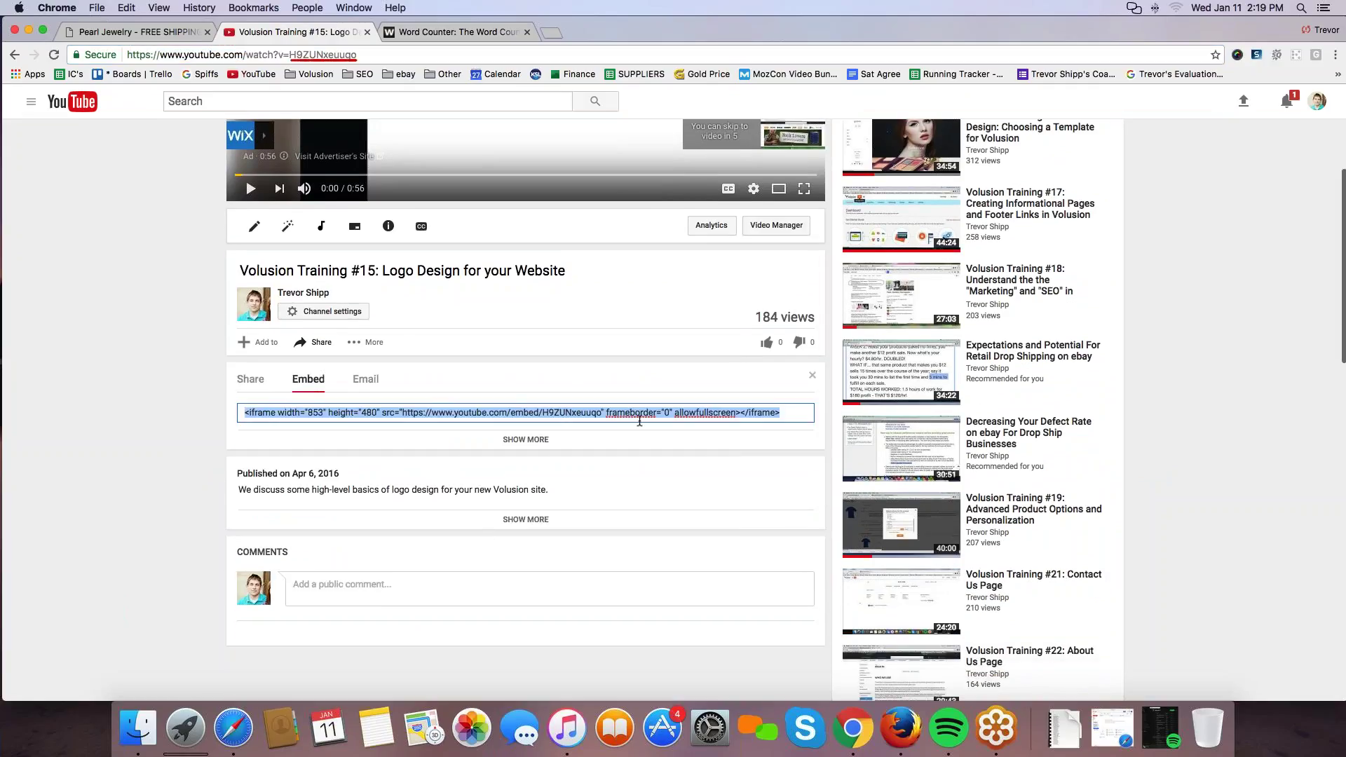
left_click(540, 413)
left_click_drag(544, 413, 599, 413)
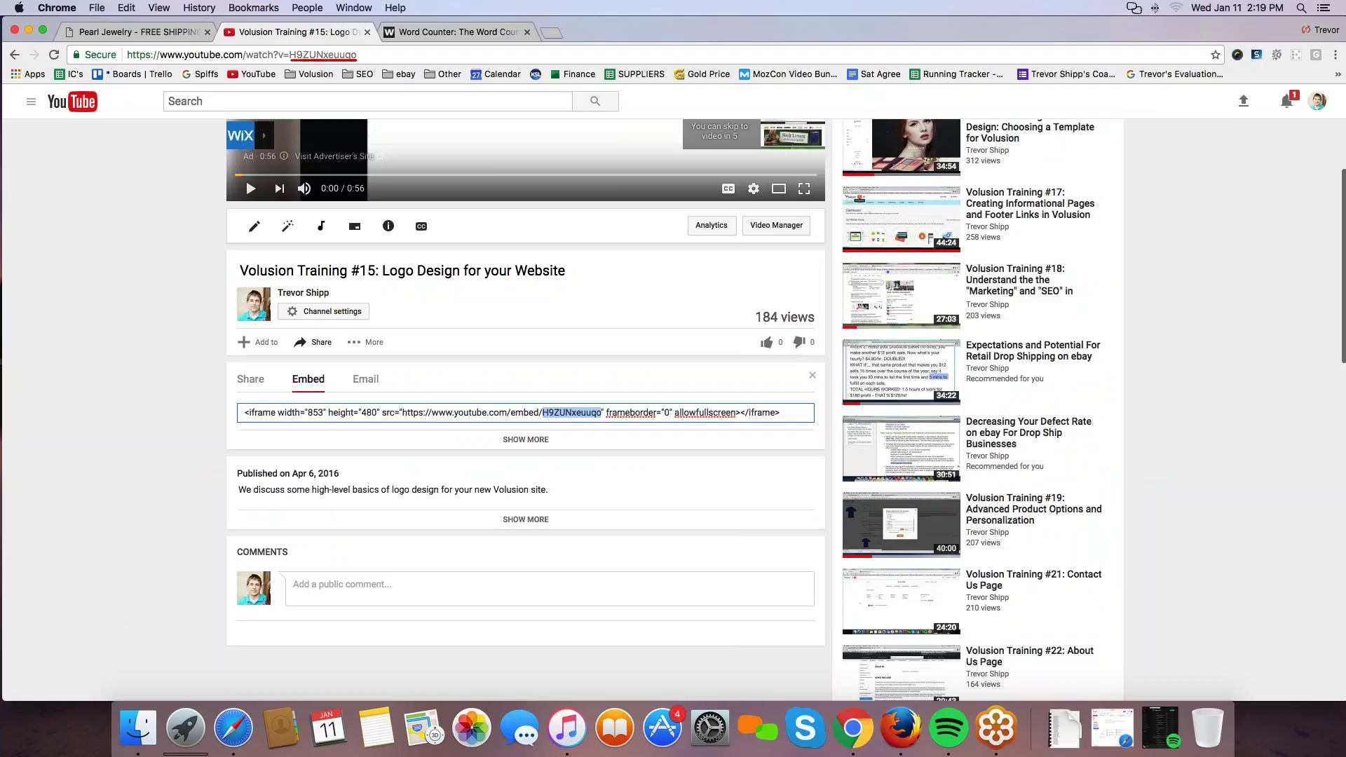
- Return to the homepage, look over the embedded Logo Design video and save the page
left_click(133, 31)
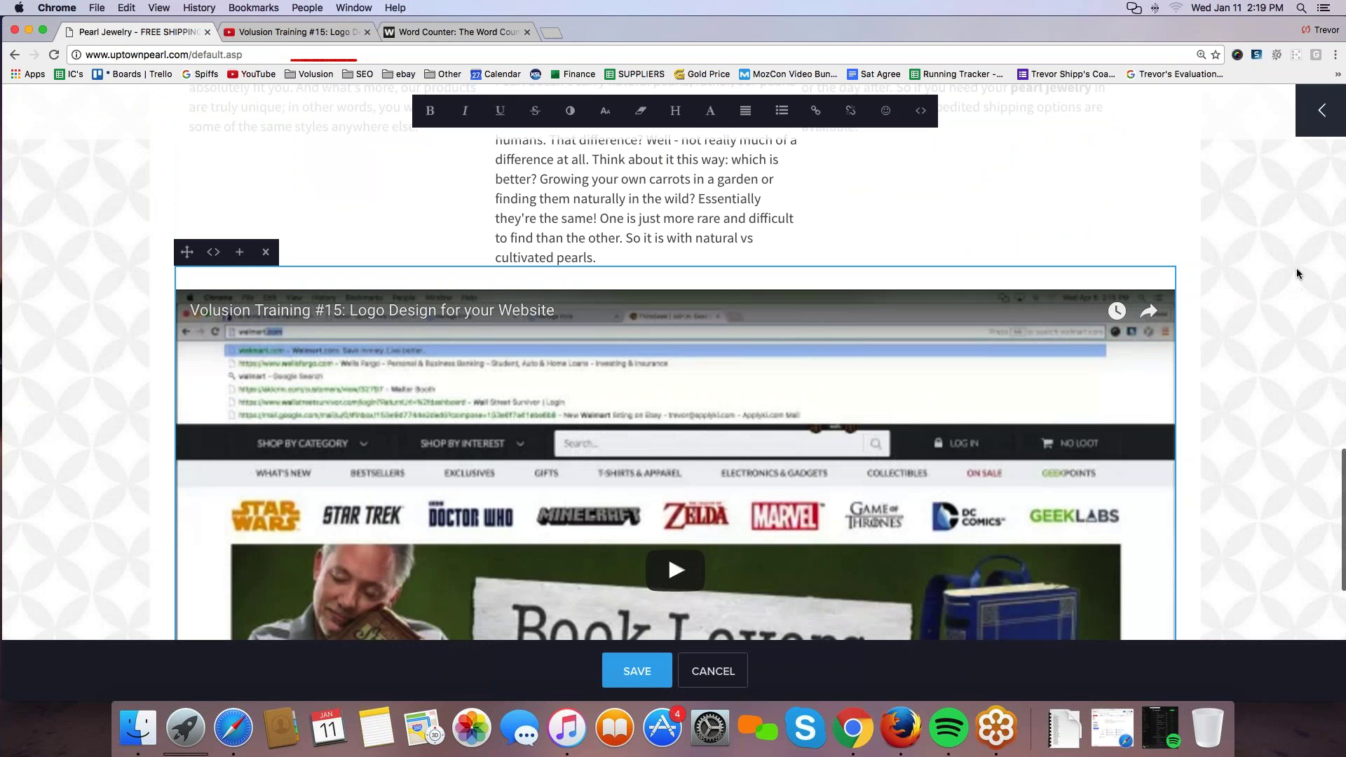
scroll(978, 204, "down", 5)
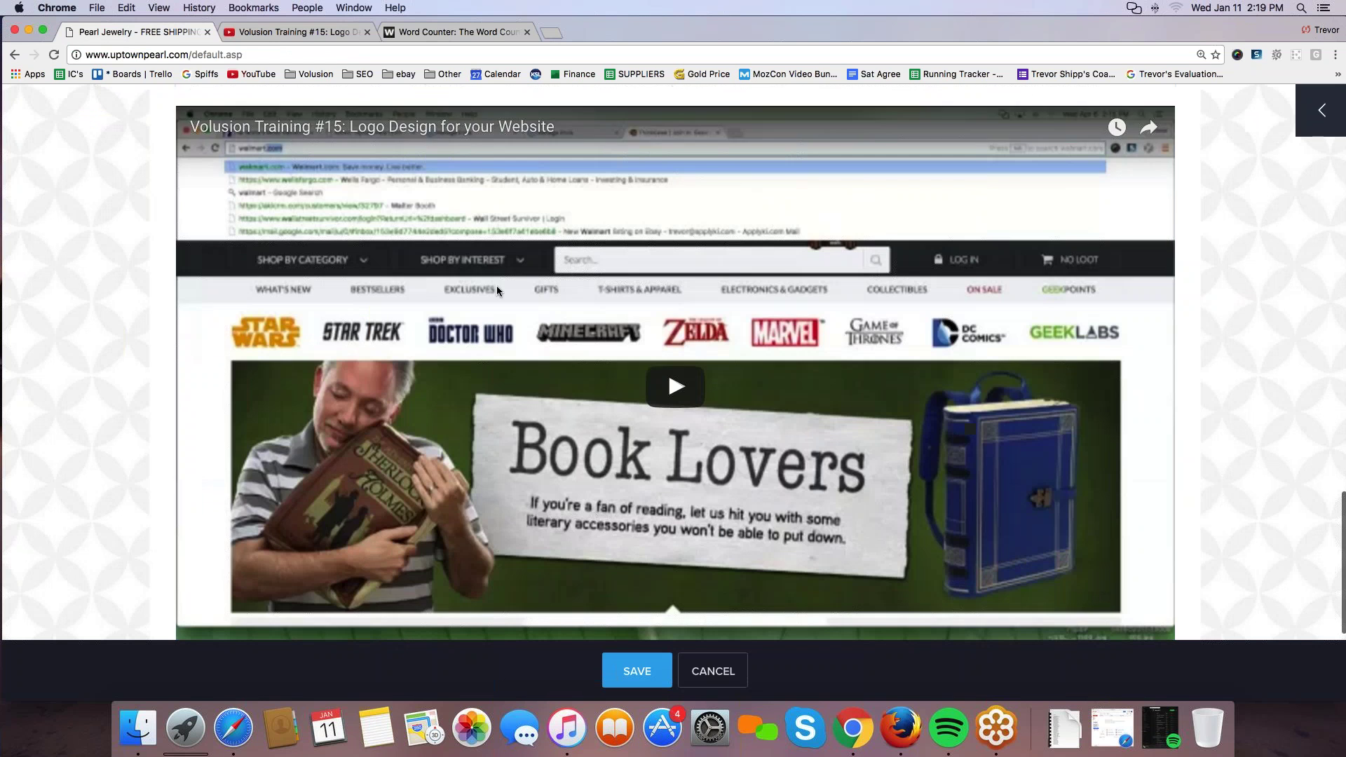
scroll(111, 222, "up", 4)
scroll(111, 223, "down", 5)
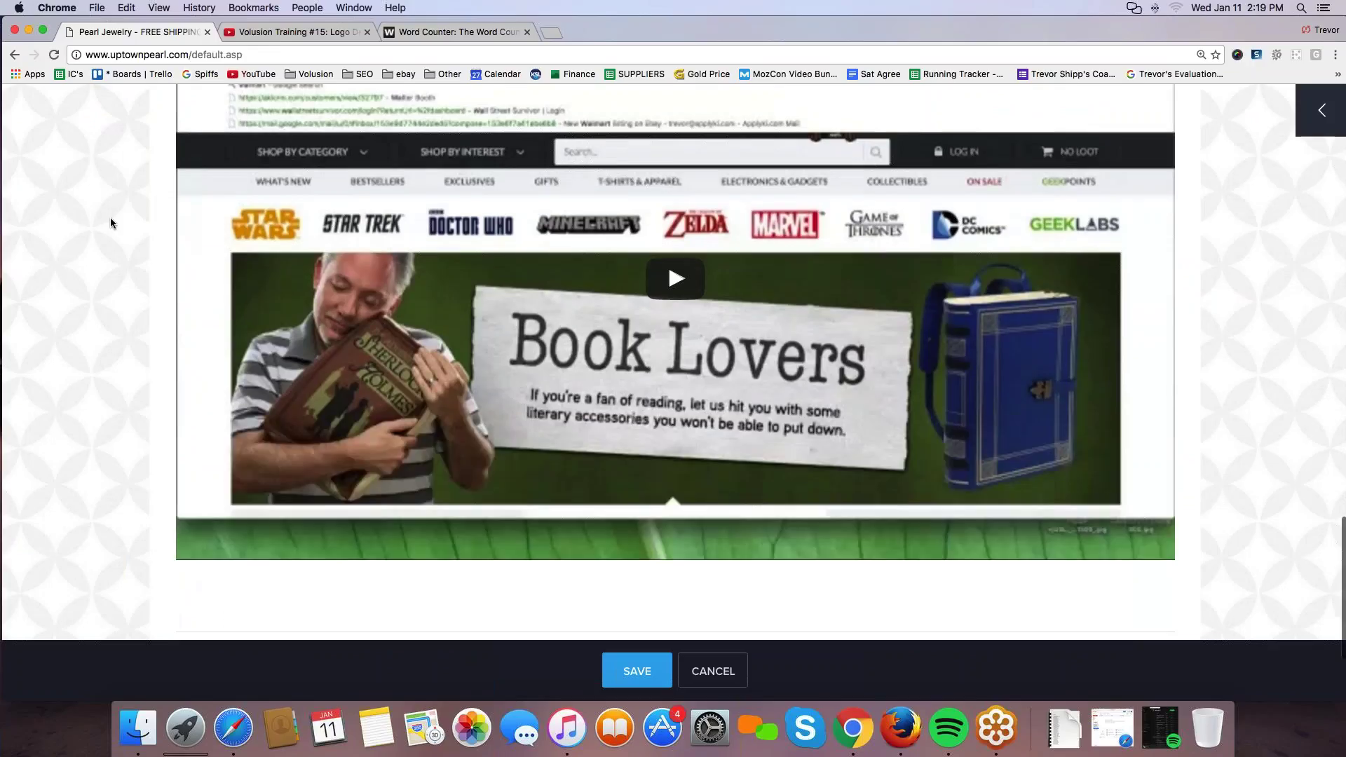
scroll(111, 223, "up", 4)
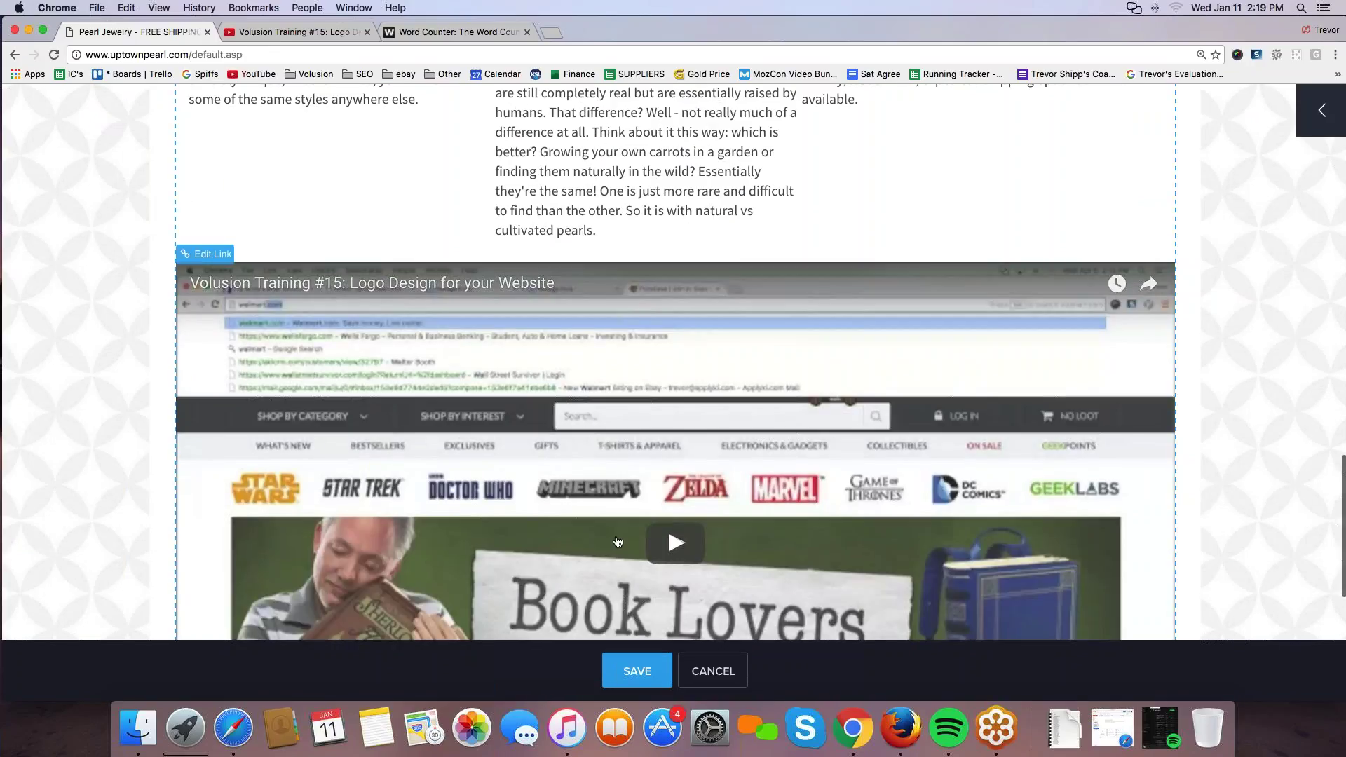
left_click(638, 671)
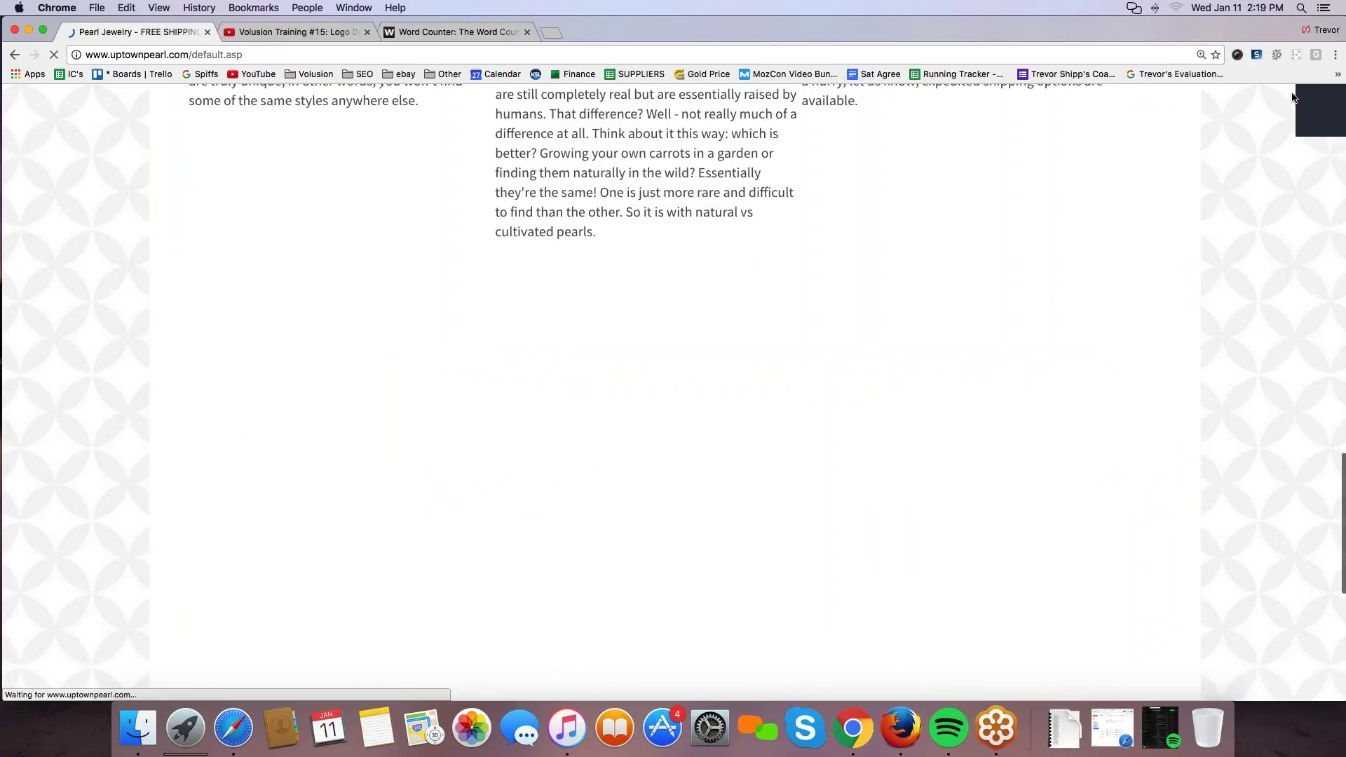
- Delete the Volusion Training #46 video block from the homepage
left_click(1302, 111)
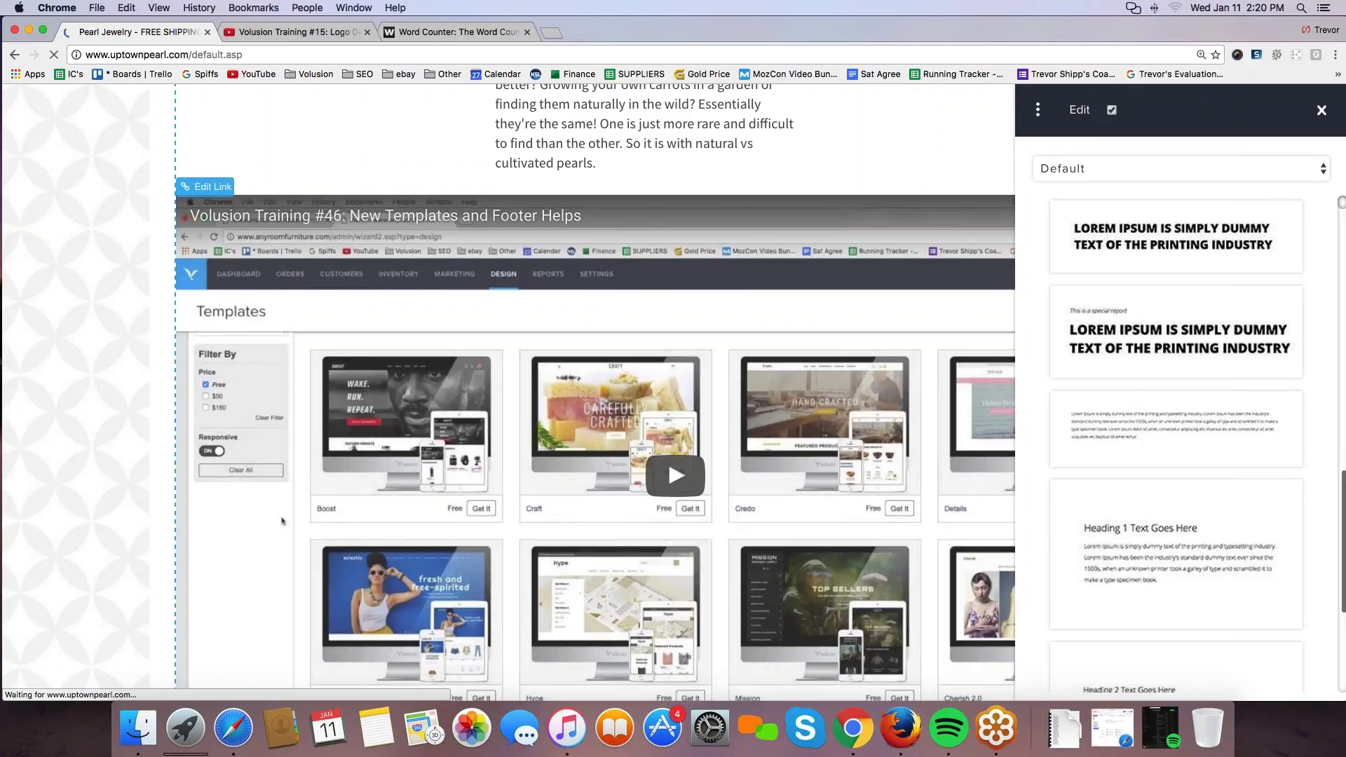
left_click(238, 199)
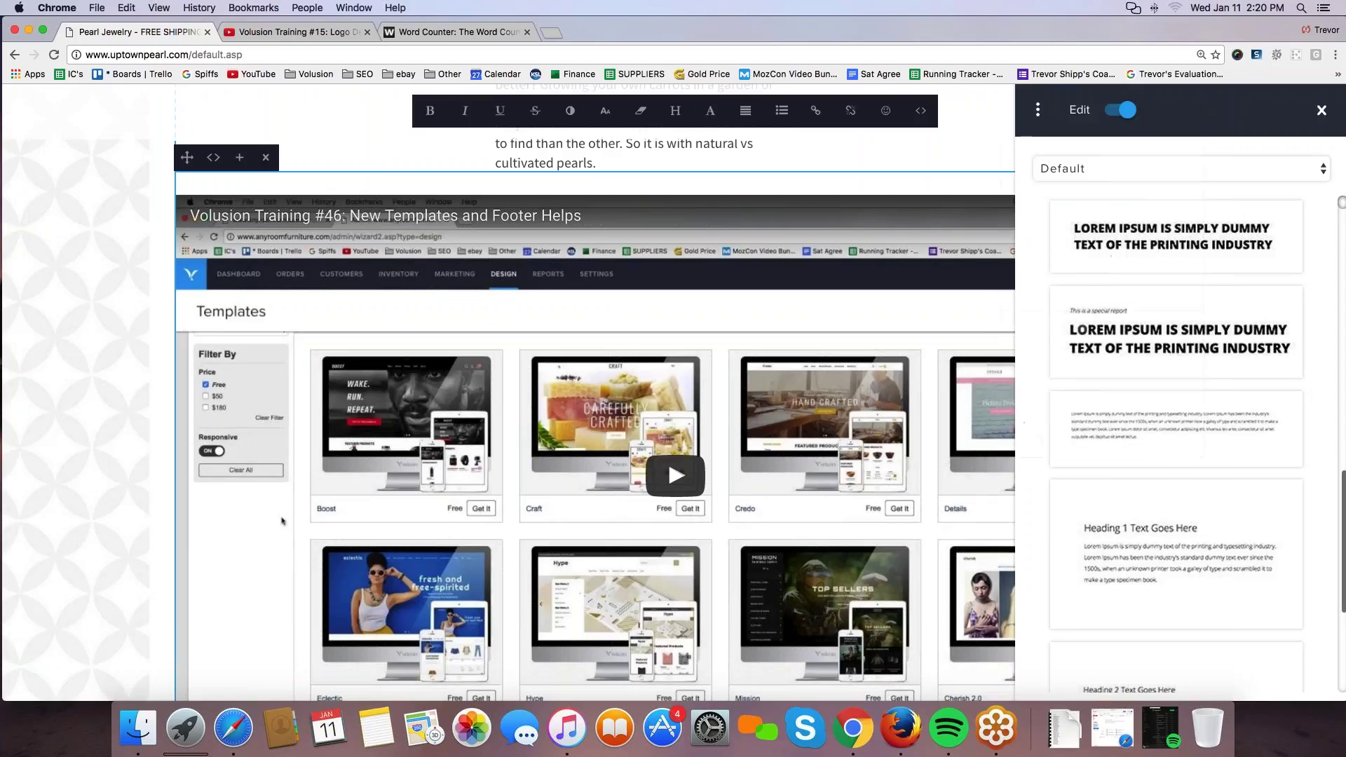
left_click(1318, 112)
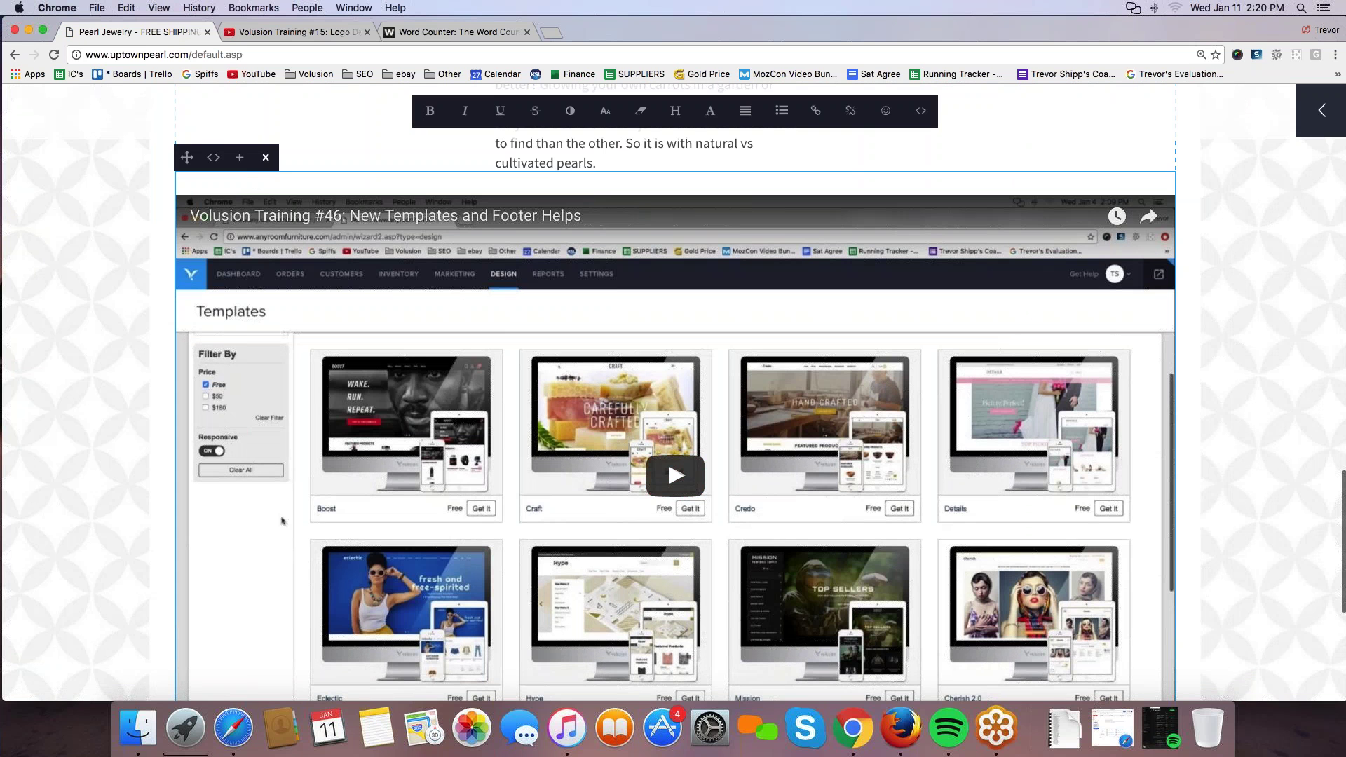
left_click(266, 159)
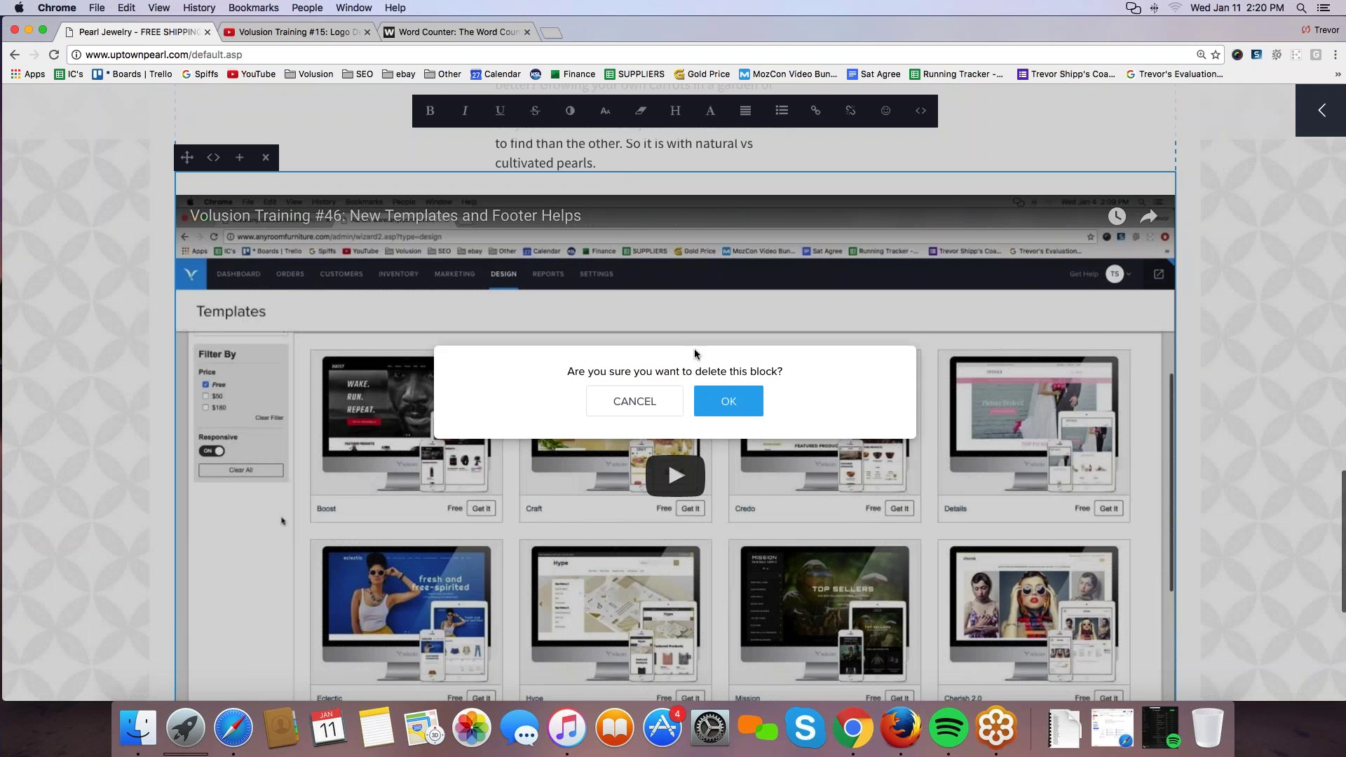
left_click(729, 401)
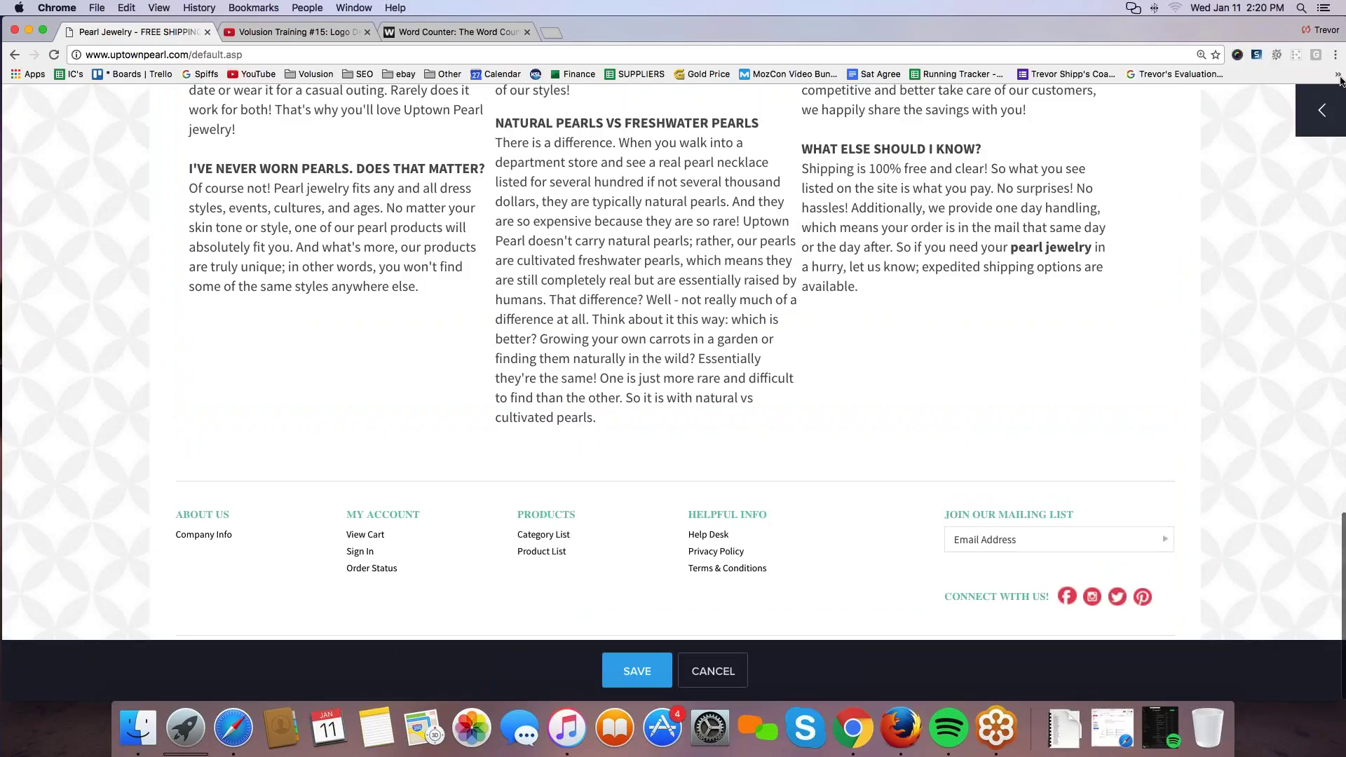
- Add the Video block that has its video beside a heading and paragraph beneath the homepage's pearl text
left_click(1303, 125)
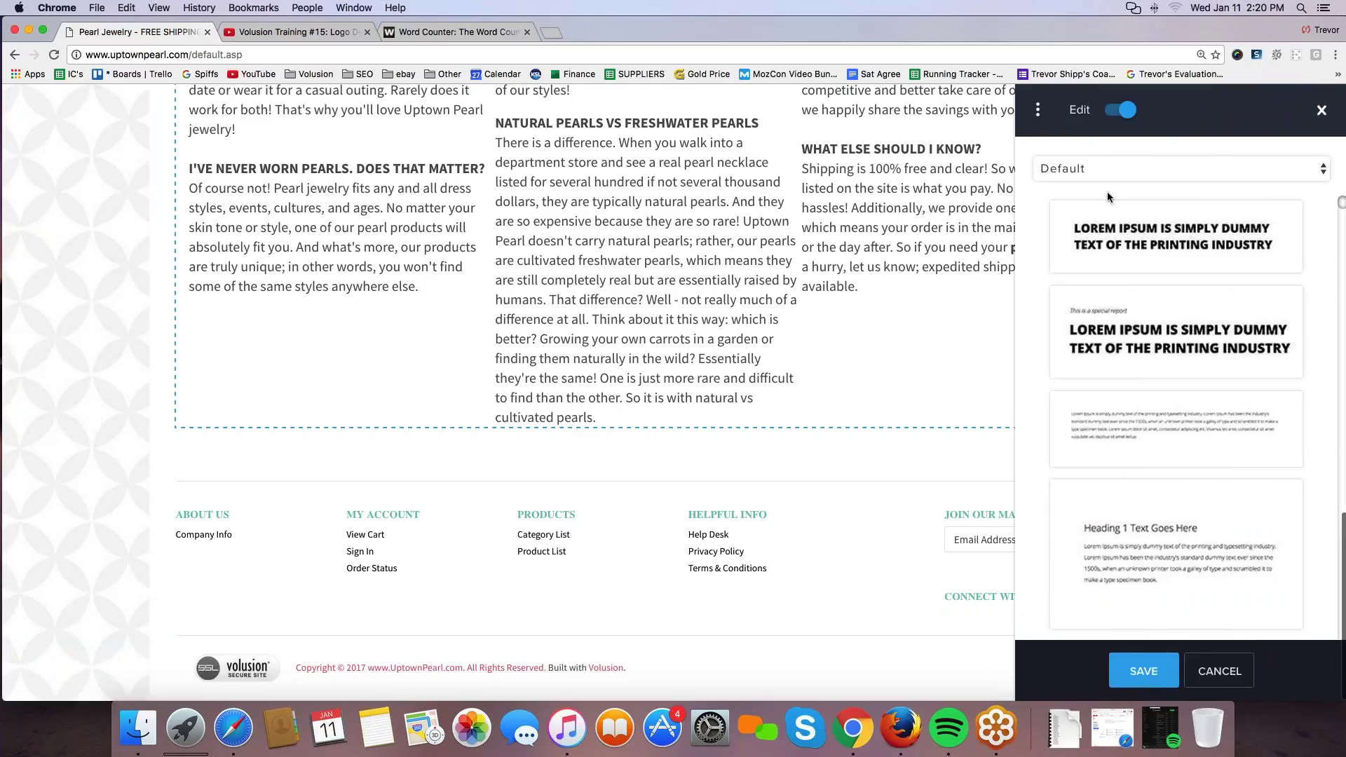
left_click(1108, 170)
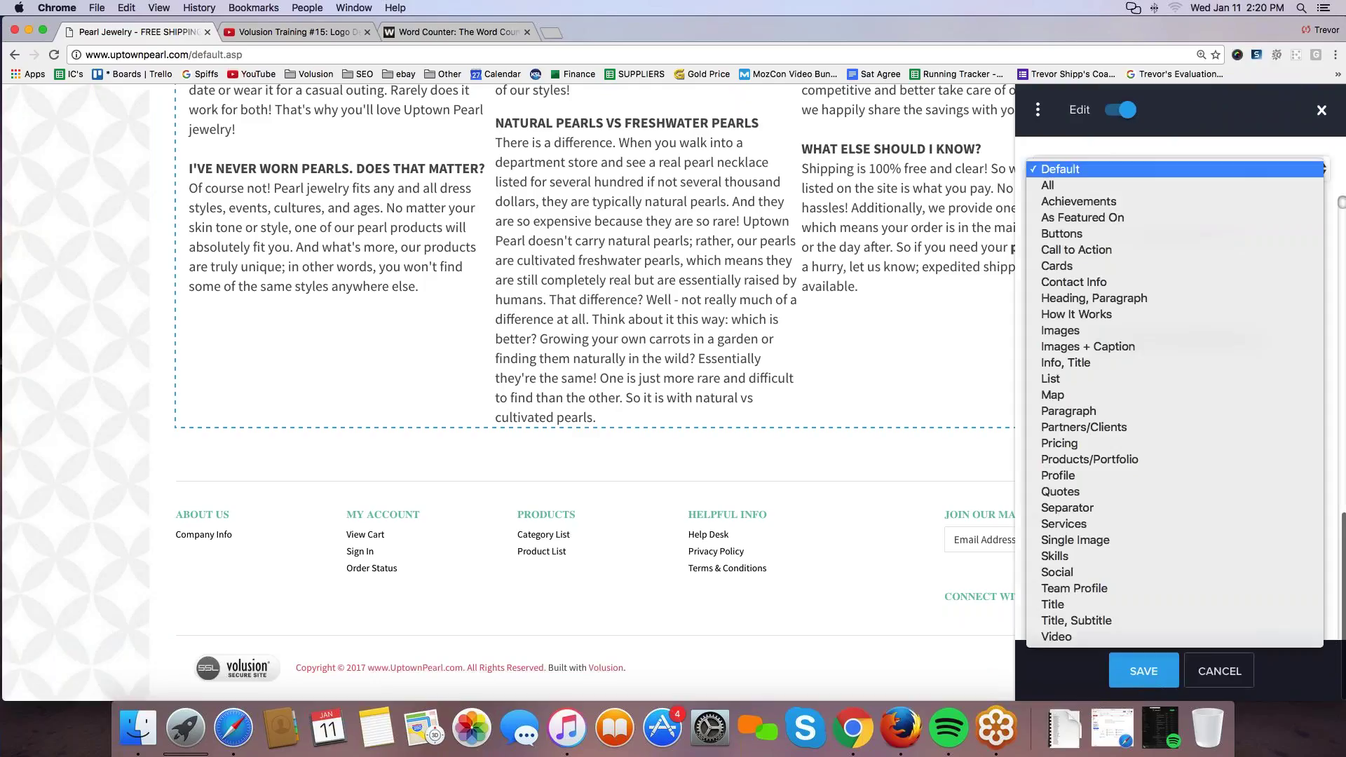
left_click(1077, 635)
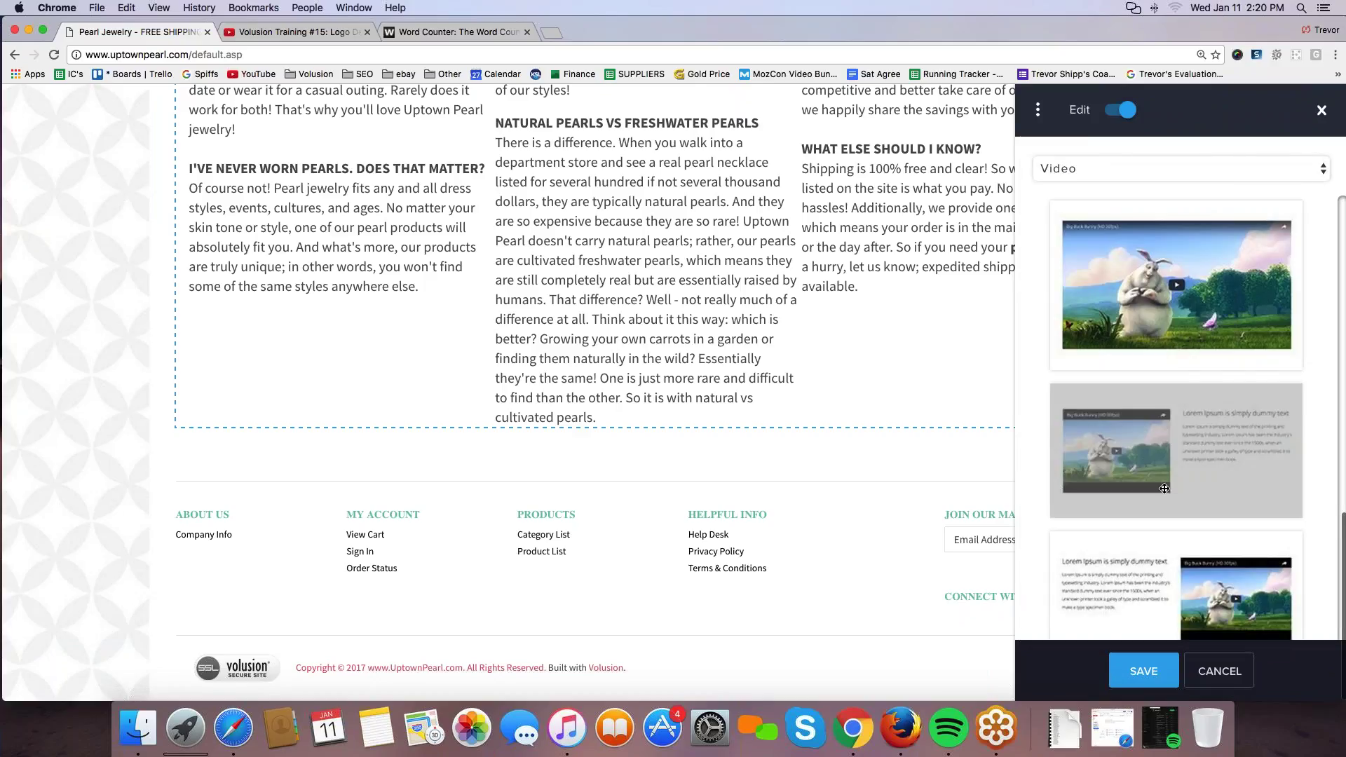
scroll(1128, 474, "up", 2)
scroll(1195, 419, "down", 2)
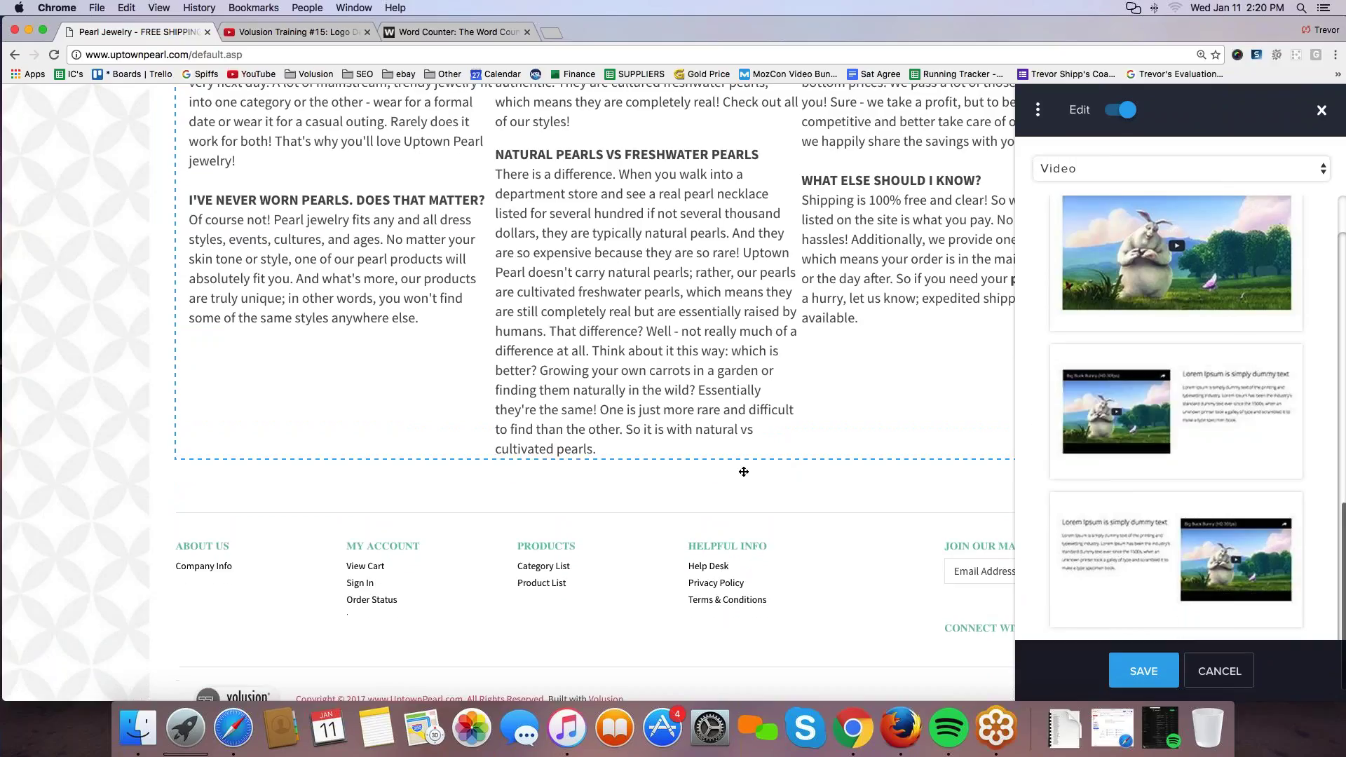
scroll(690, 452, "up", 1)
scroll(690, 456, "down", 1)
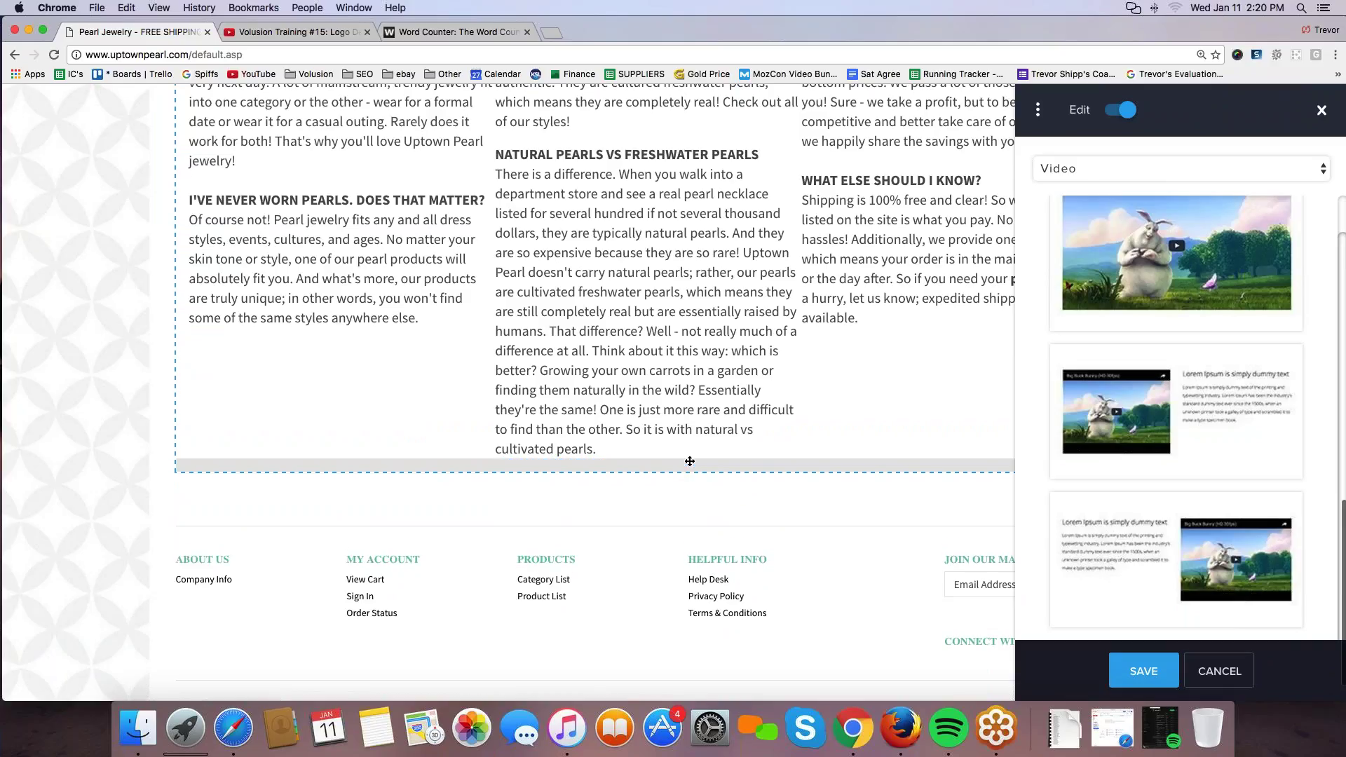
left_click_drag(690, 461, 689, 461)
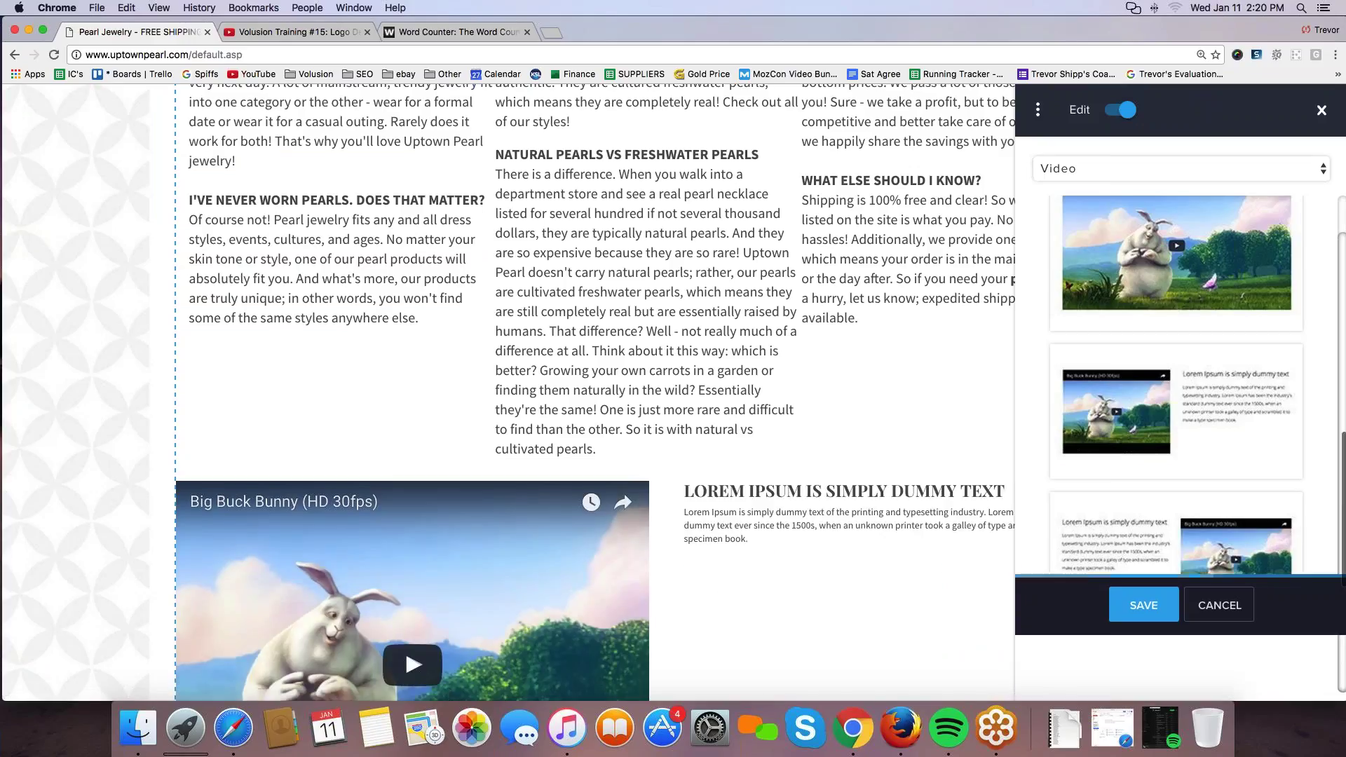
- Open the link of the new Big Buck Bunny video, select its ID portion and close the link without editing it
scroll(689, 461, "down", 5)
scroll(595, 378, "down", 1)
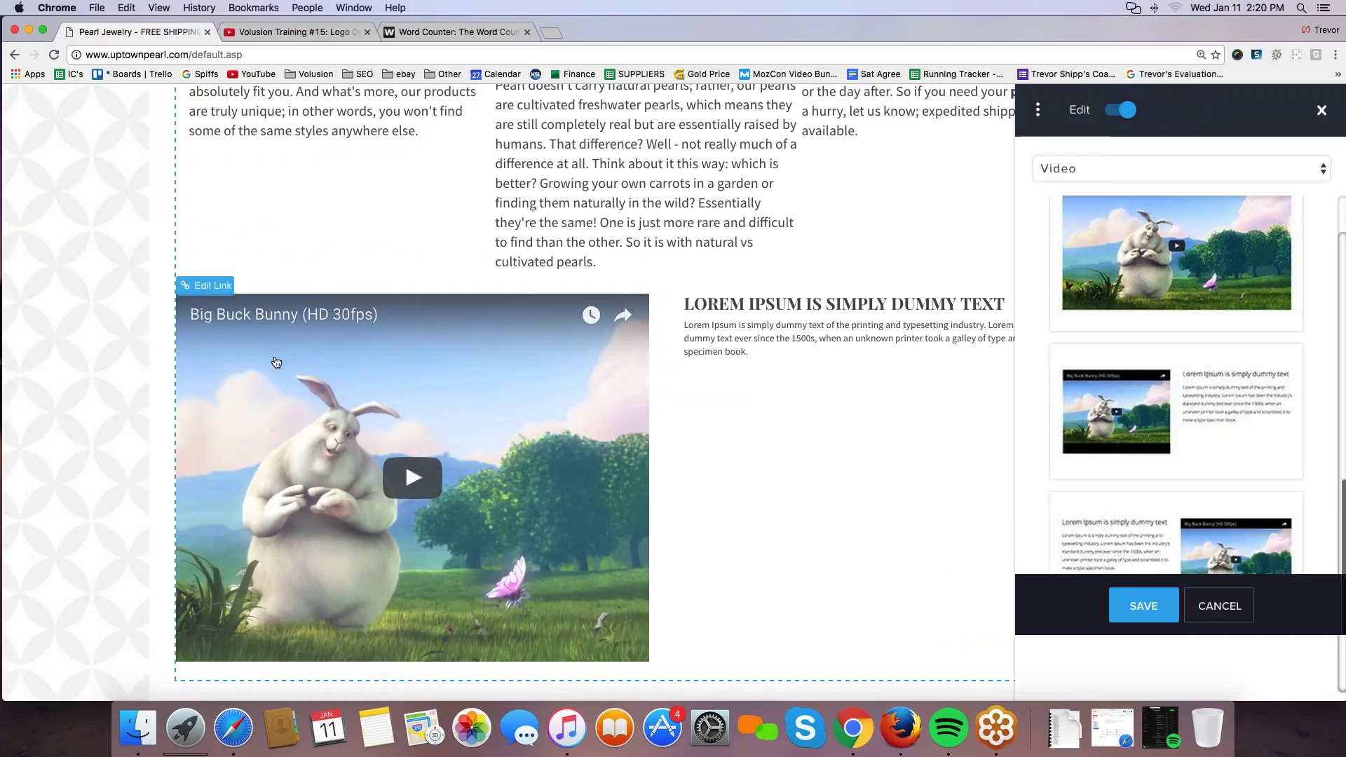
left_click(208, 287)
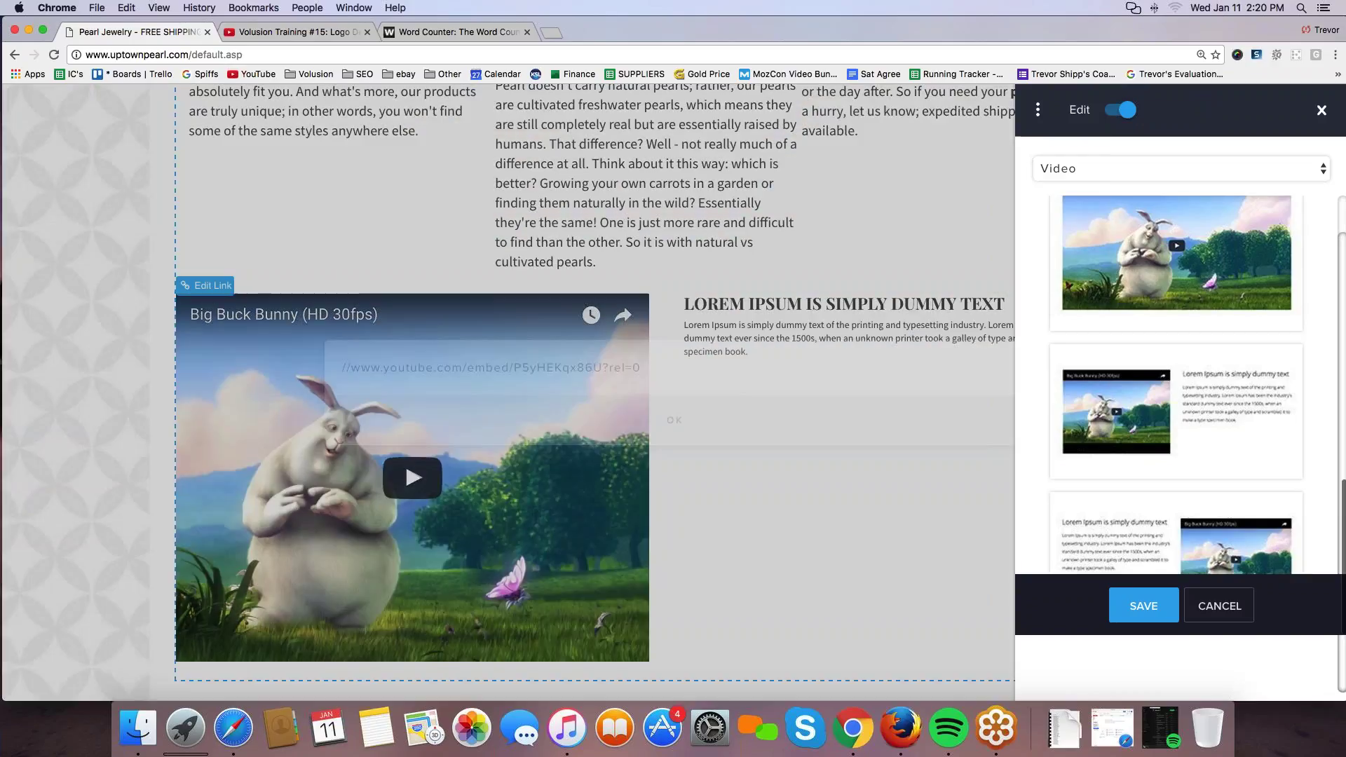
left_click_drag(634, 366, 486, 368)
left_click(677, 422)
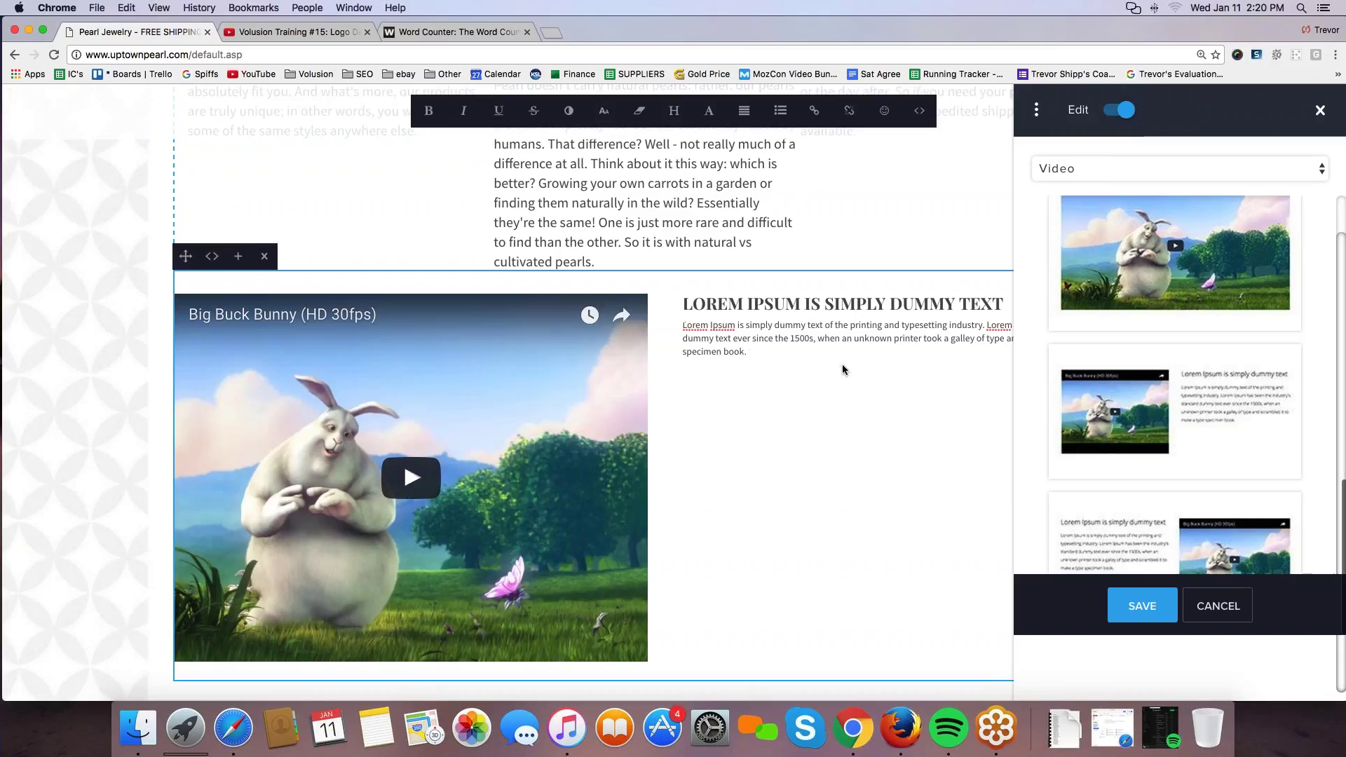
- Replace the heading beside the video with "HERE'S A VIDEO THAT EXPLAINS THE DIFFERENCES BETWEEN REAL PEARL JEWELRY AND FAKE IMMITATIONS!"
left_click(1322, 110)
left_click_drag(826, 353, 1026, 305)
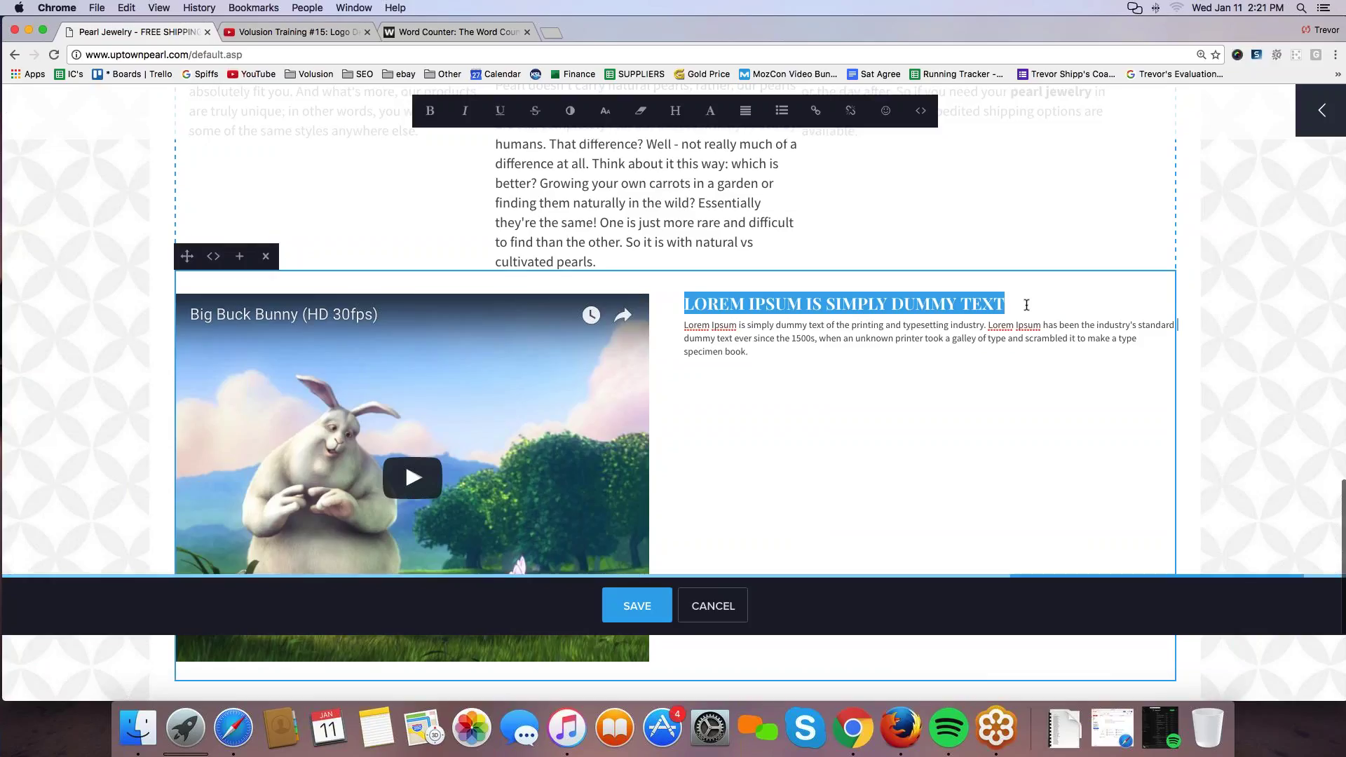
type("HERE'S A VIDEO")
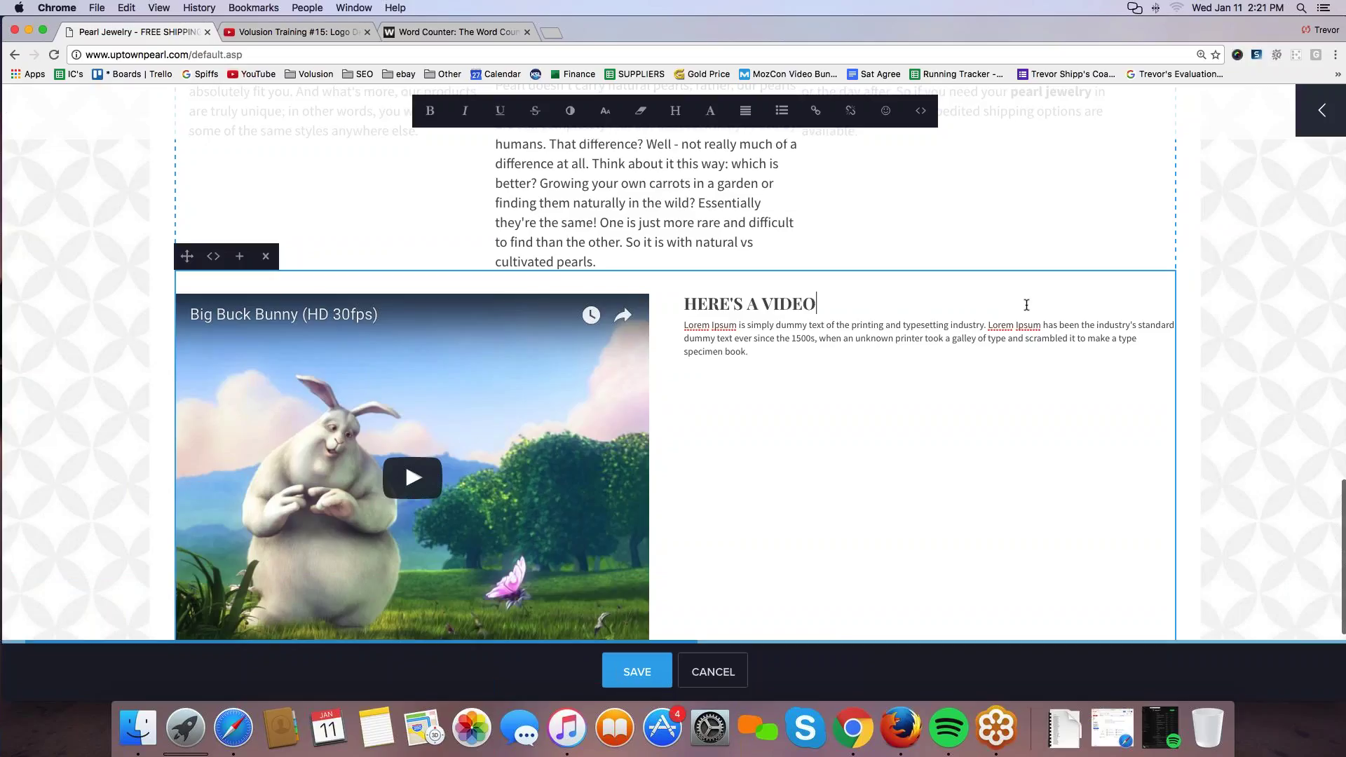
type(" THAT EXPLAINES THE DIFFERE")
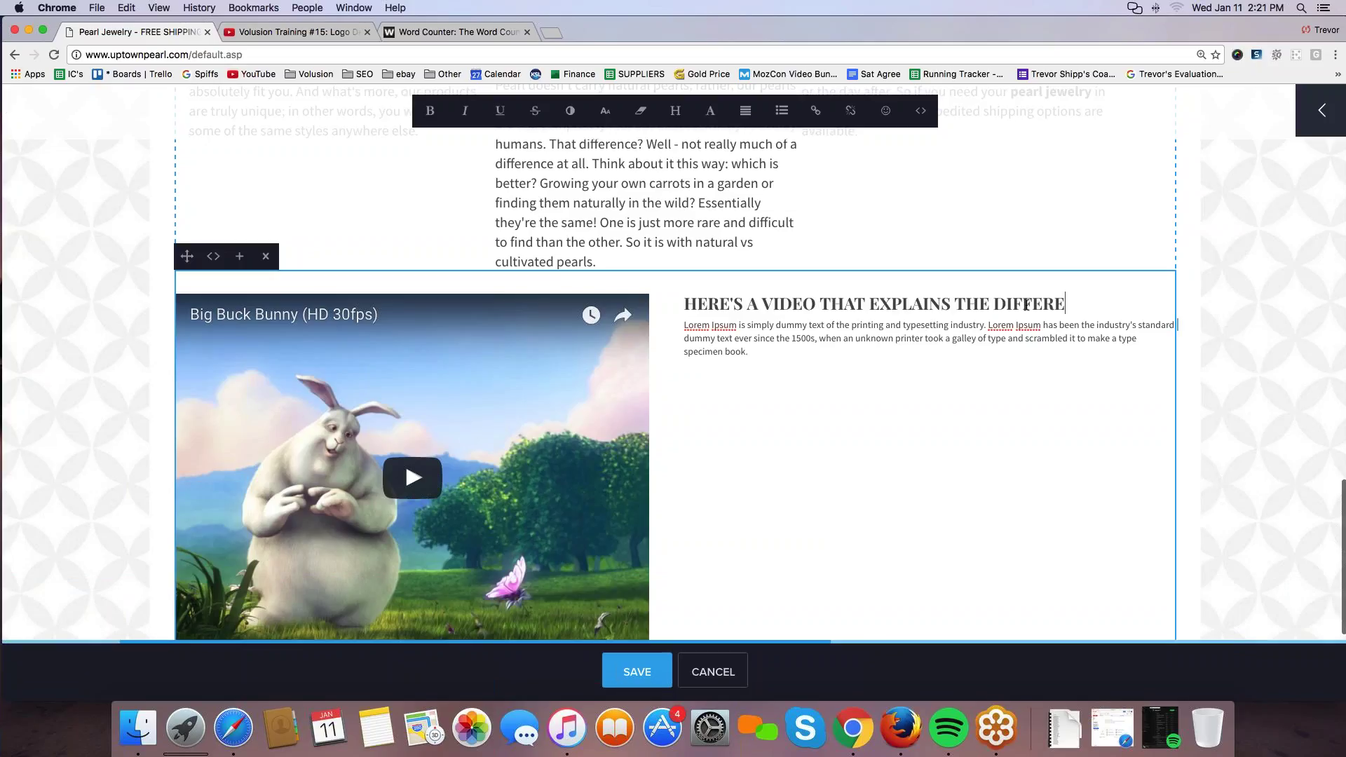
key("BackSpace")
type("ENCES BETWEEN REAL PEARL JEWELRY ADN FAKE")
key("BackSpace")
key("BackSpace")
key("BackSpace")
key("BackSpace")
key("BackSpace")
key("BackSpace")
key("BackSpace")
type("ND FAKE IMMITATIONS!")
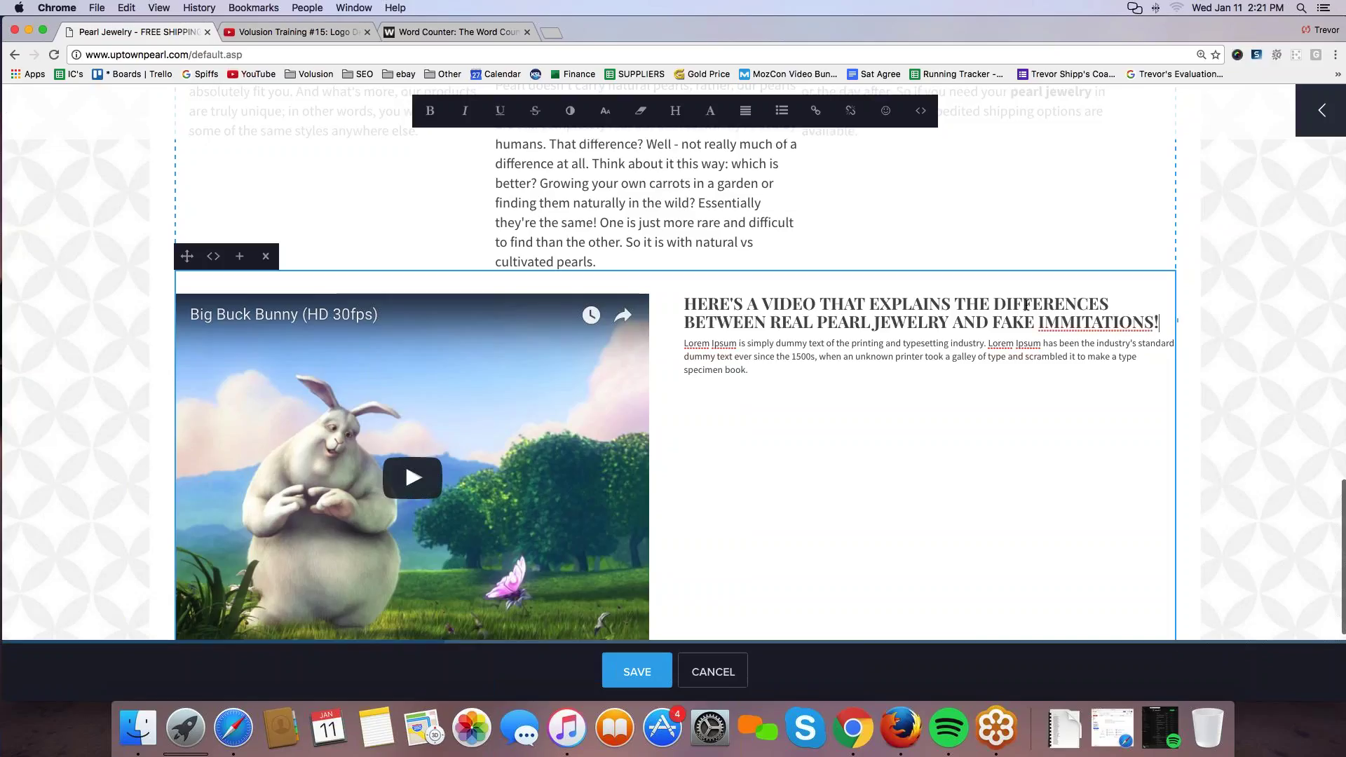
- Replace the misspelled word IMMITATIONS in the video heading with JEWELRY so it ends in "FAKE JEWELRY!"
right_click(1122, 321)
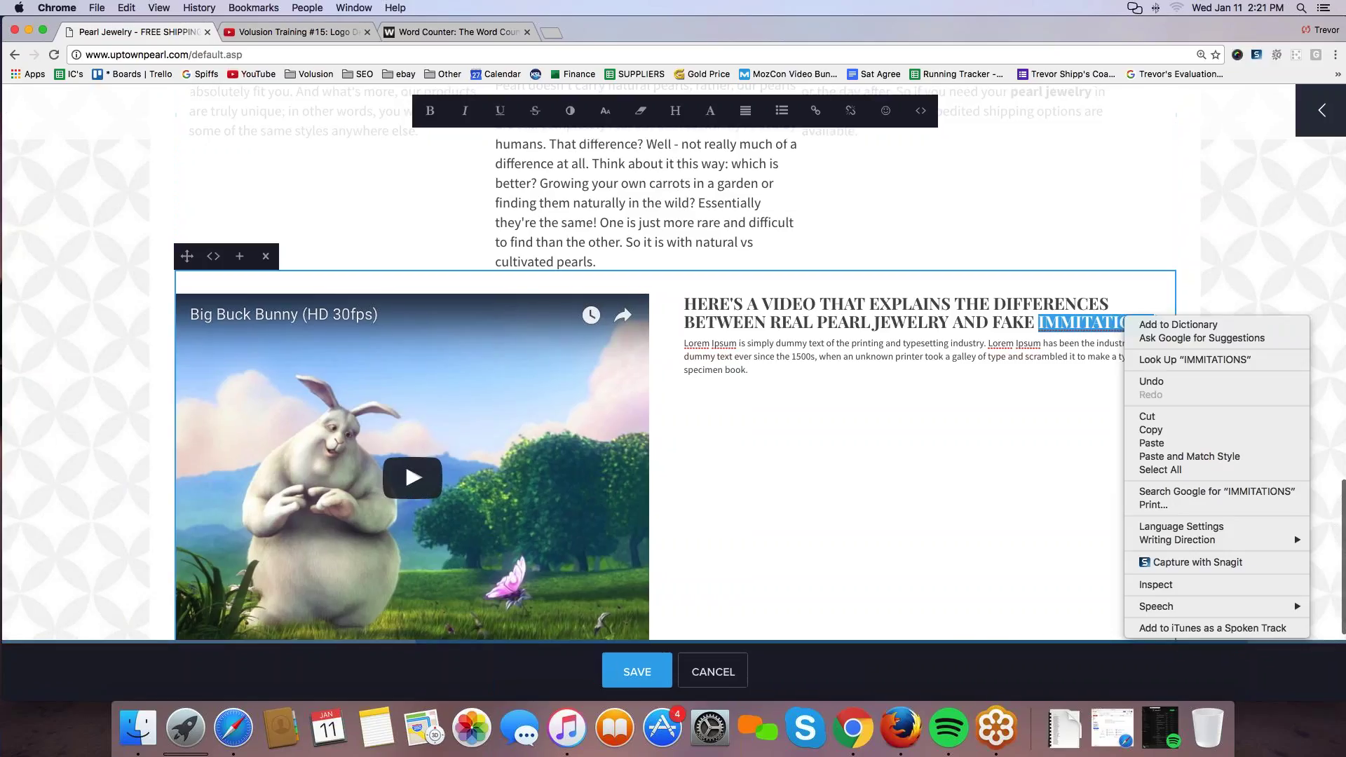
key("Escape")
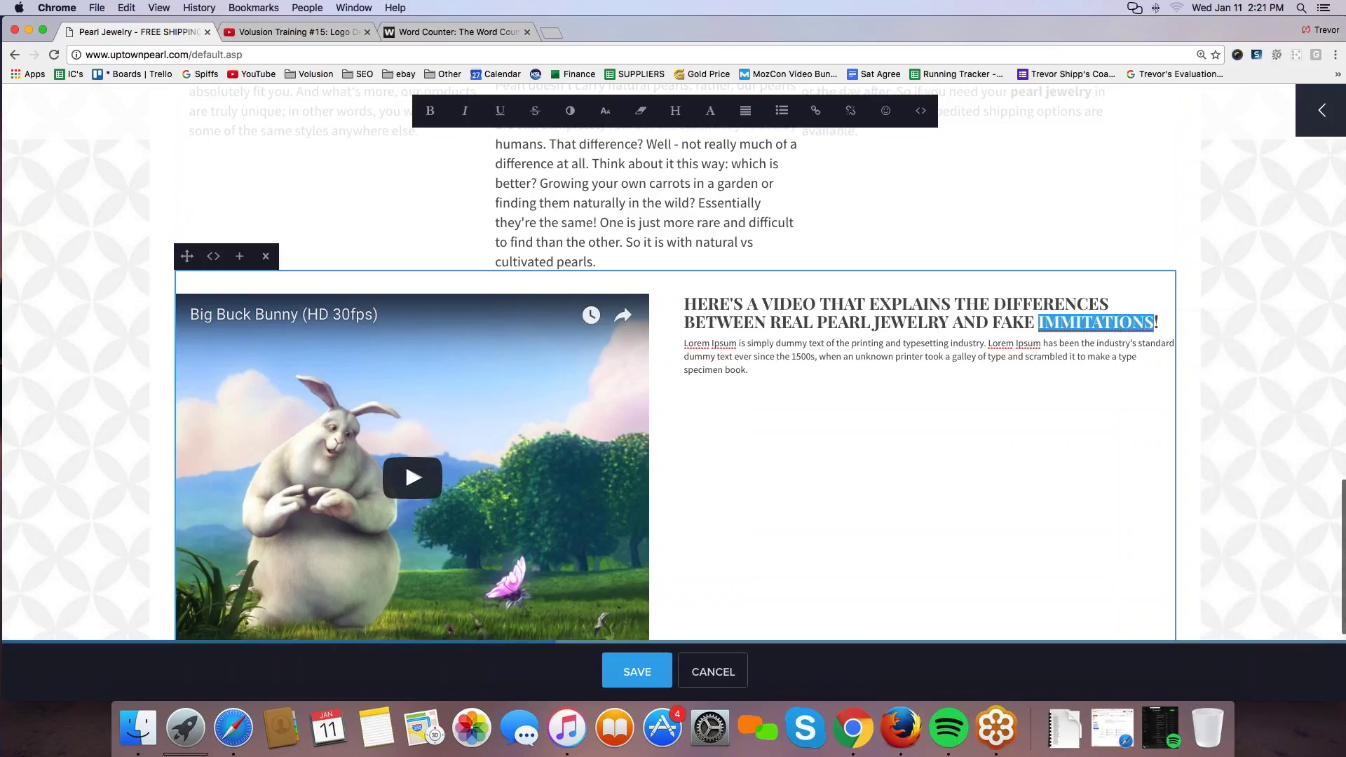
left_click(1115, 322)
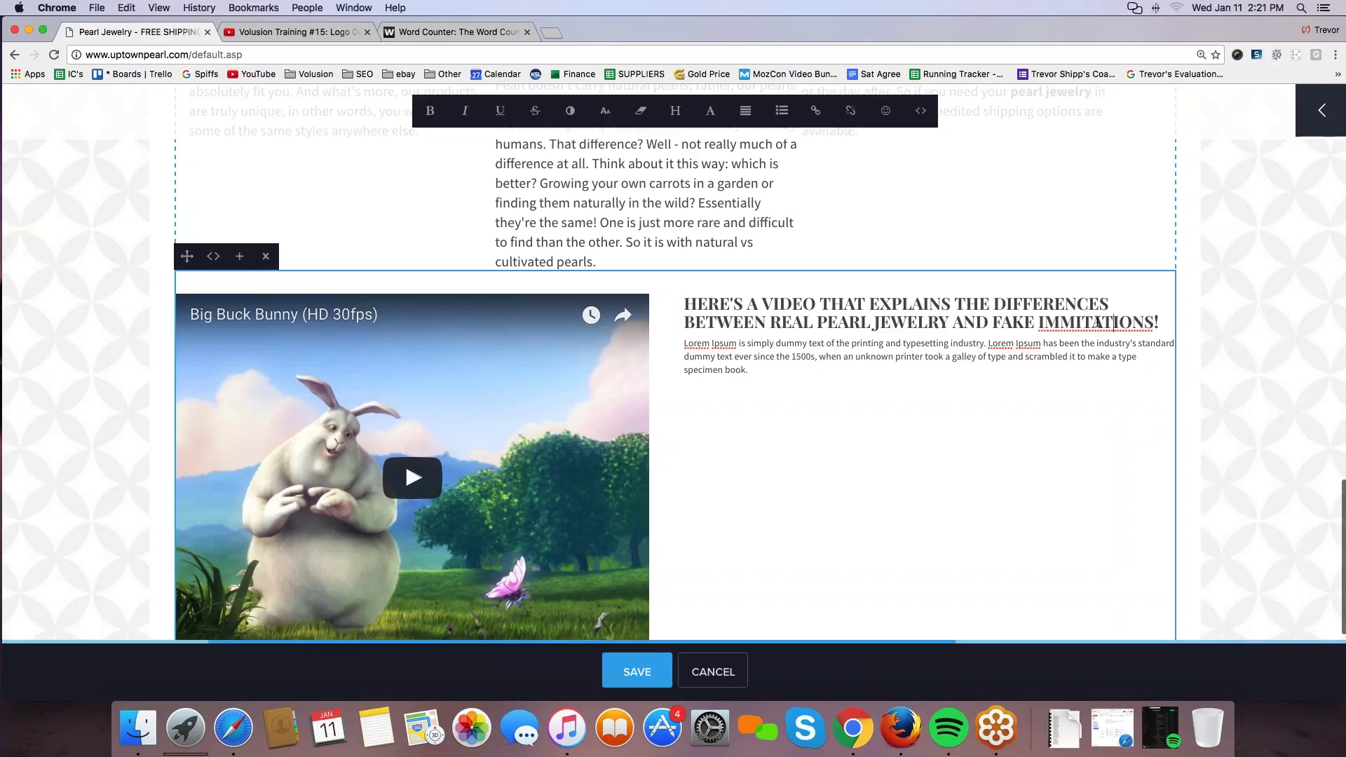
left_click_drag(1154, 322, 1053, 321)
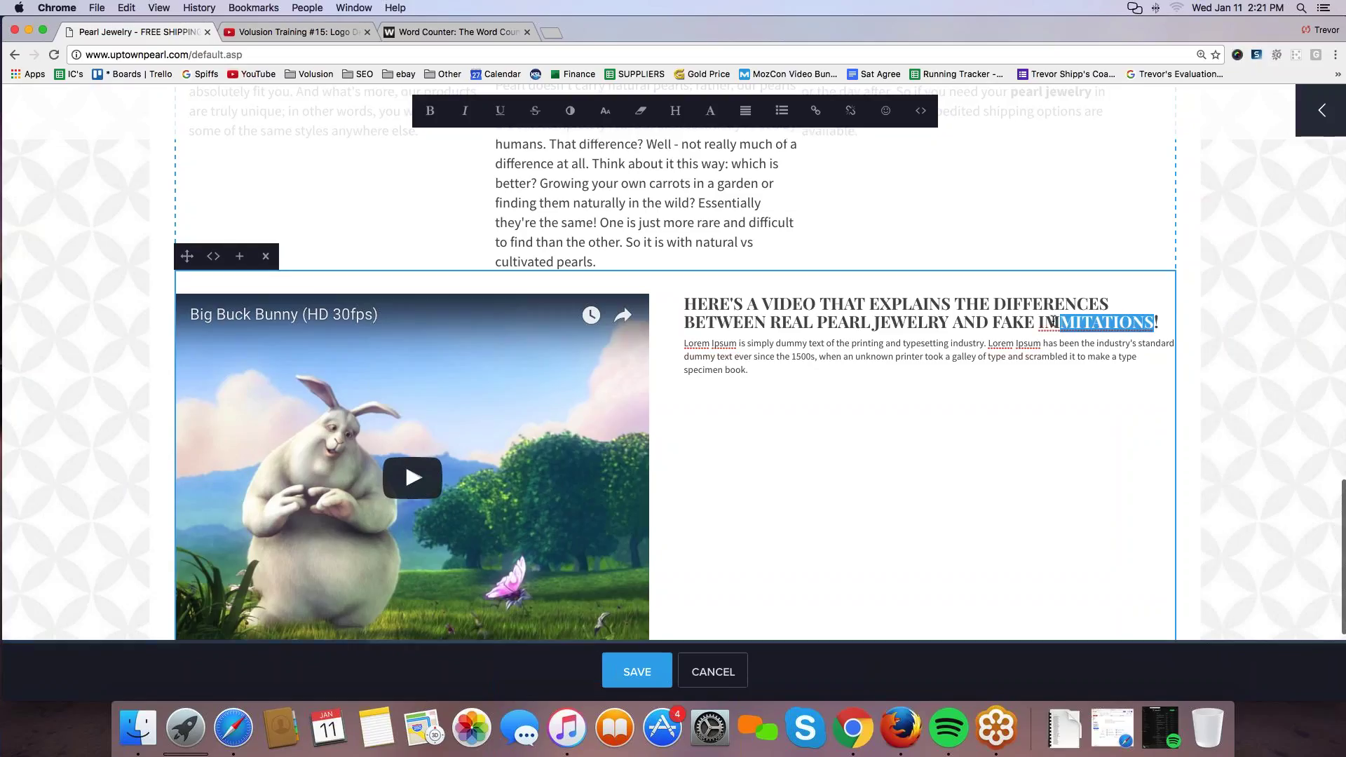
key("BackSpace")
key("BackSpace")
key("BackSpace")
key("BackSpace")
key("BackSpace")
key("BackSpace")
key("BackSpace")
type("AKE JEWELRY")
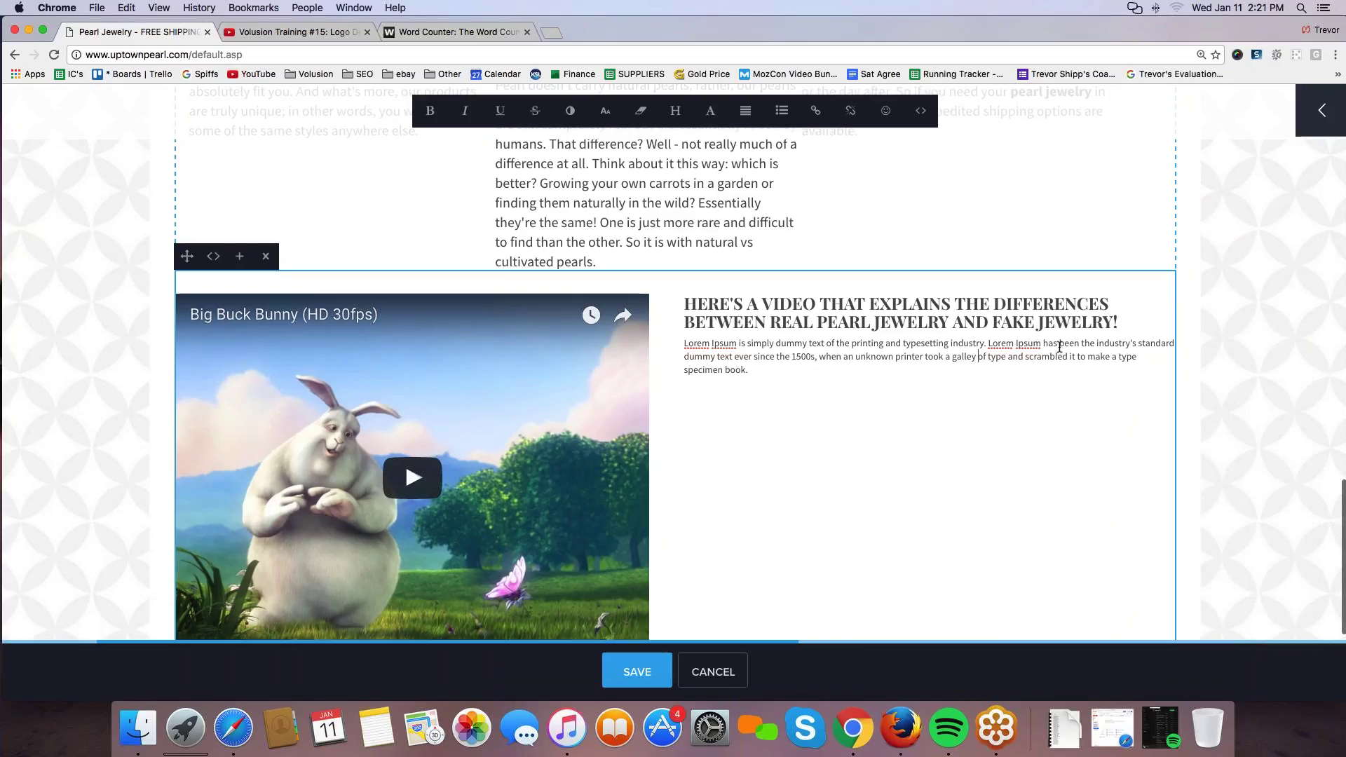
- Replace the placeholder paragraph beneath the video heading with several lines of filler text
triple_click(686, 344)
type("lifaw")
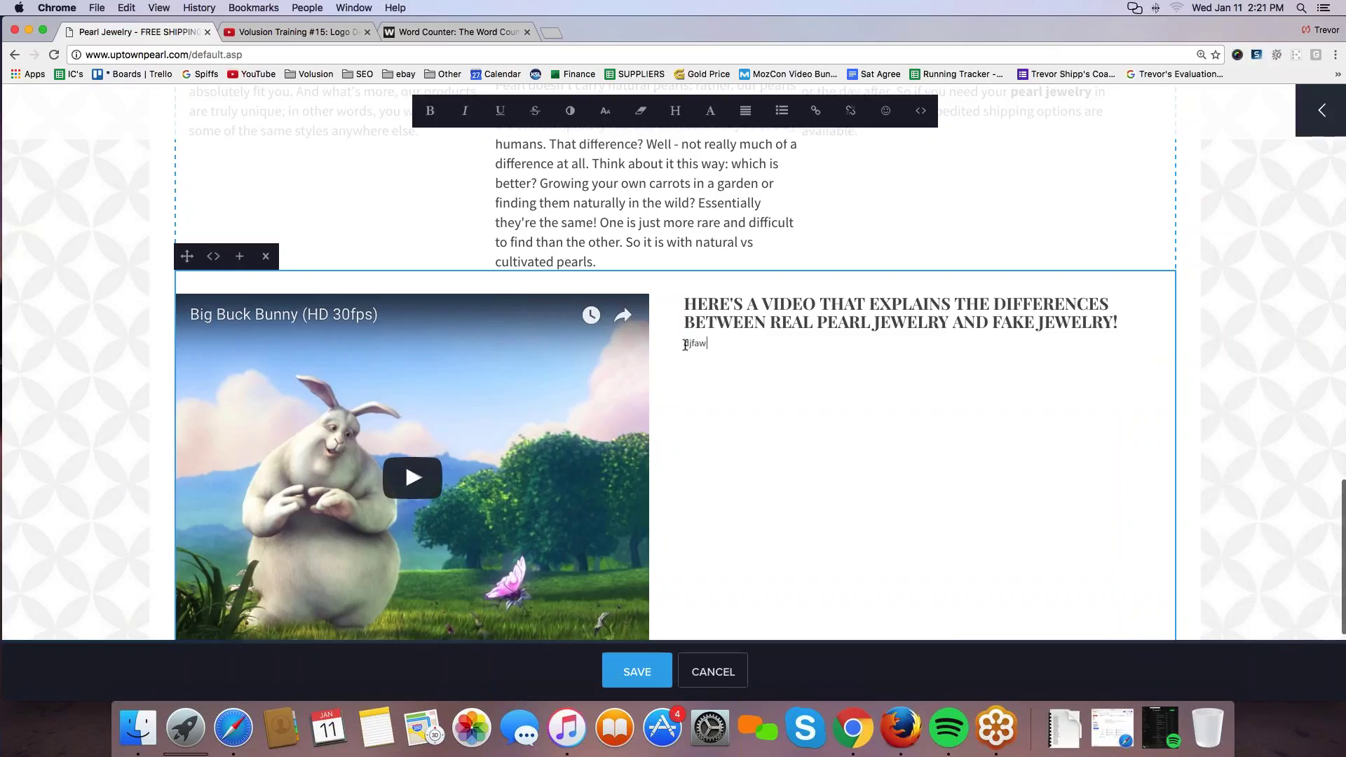
type("lidfjwalk; fjas;klf jas;fj sakl;f jsaf s af saf  saf  af  af  sa f sa fs f asdf")
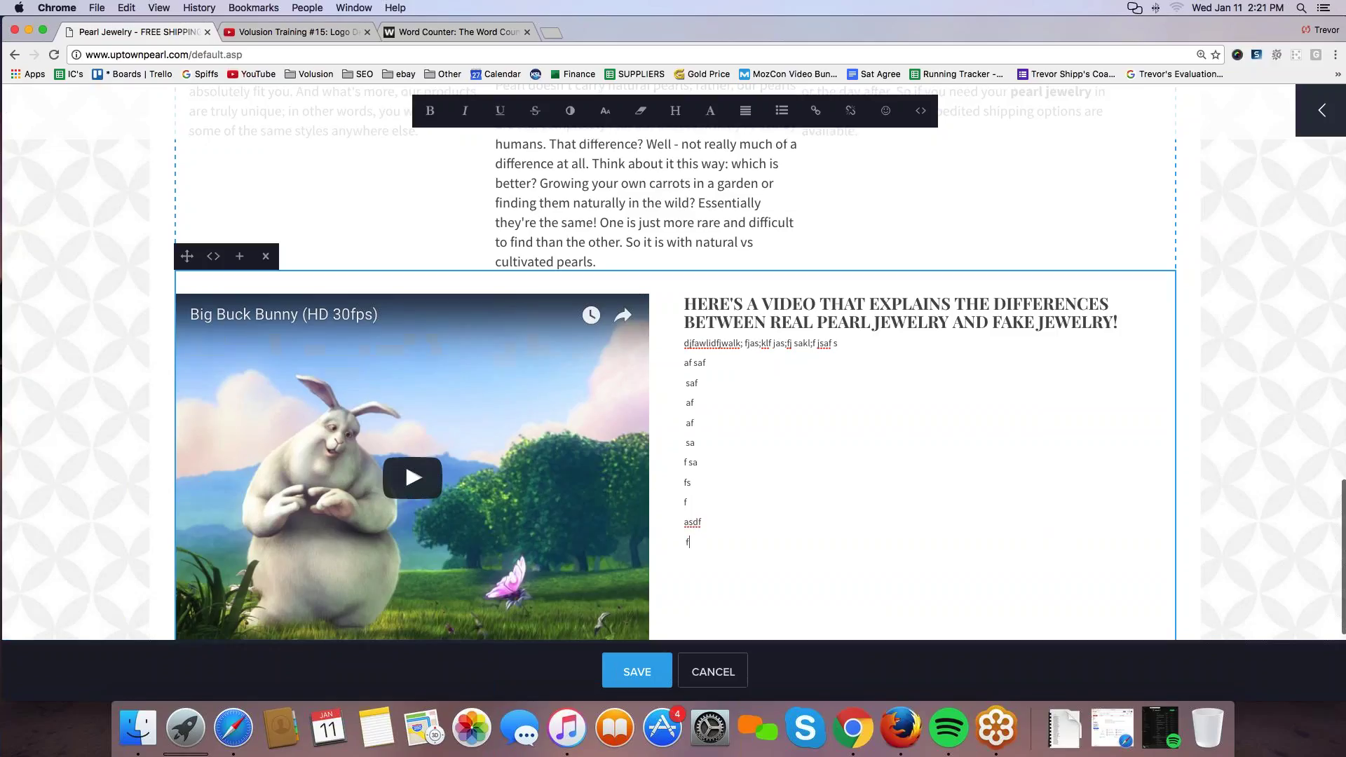
scroll(816, 308, "down", 1)
scroll(817, 308, "up", 3)
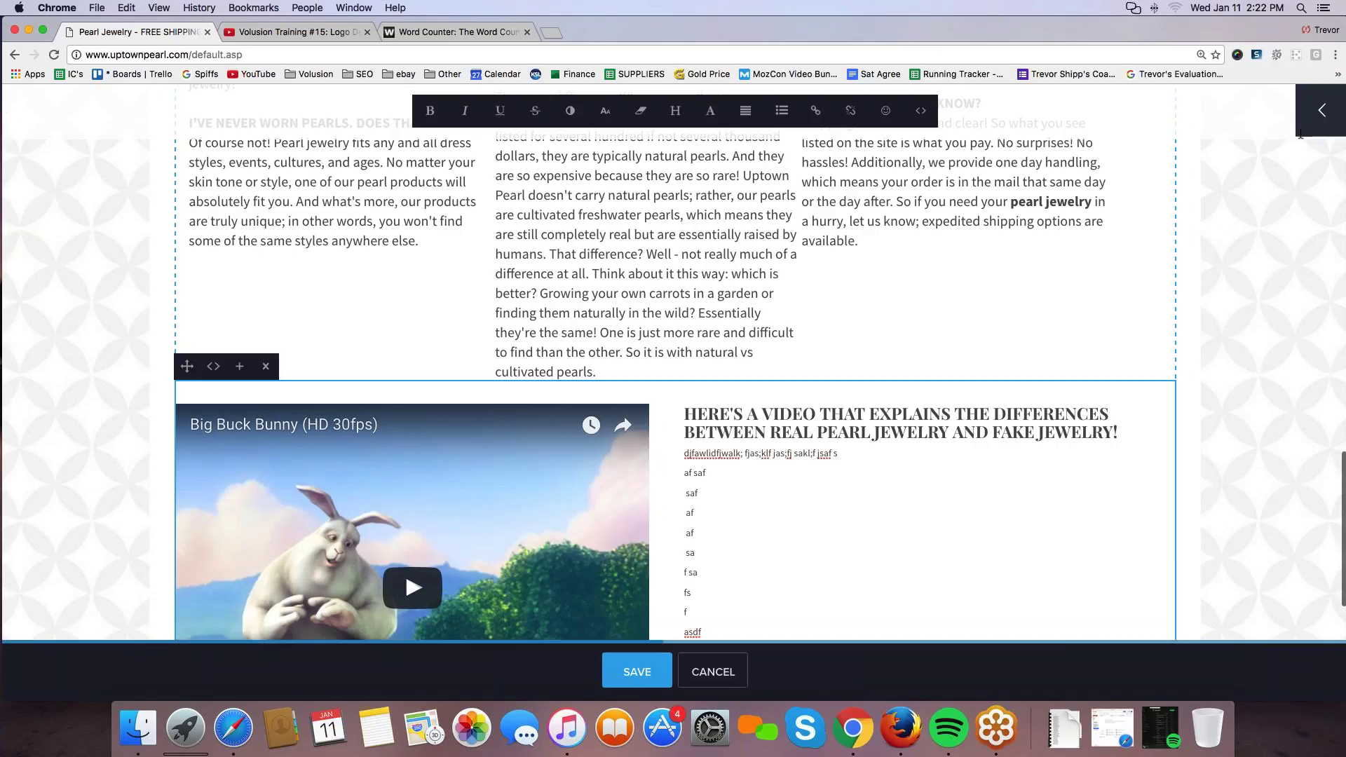
- Discard the unsaved homepage edits and open the Company Info page from the footer
left_click(712, 671)
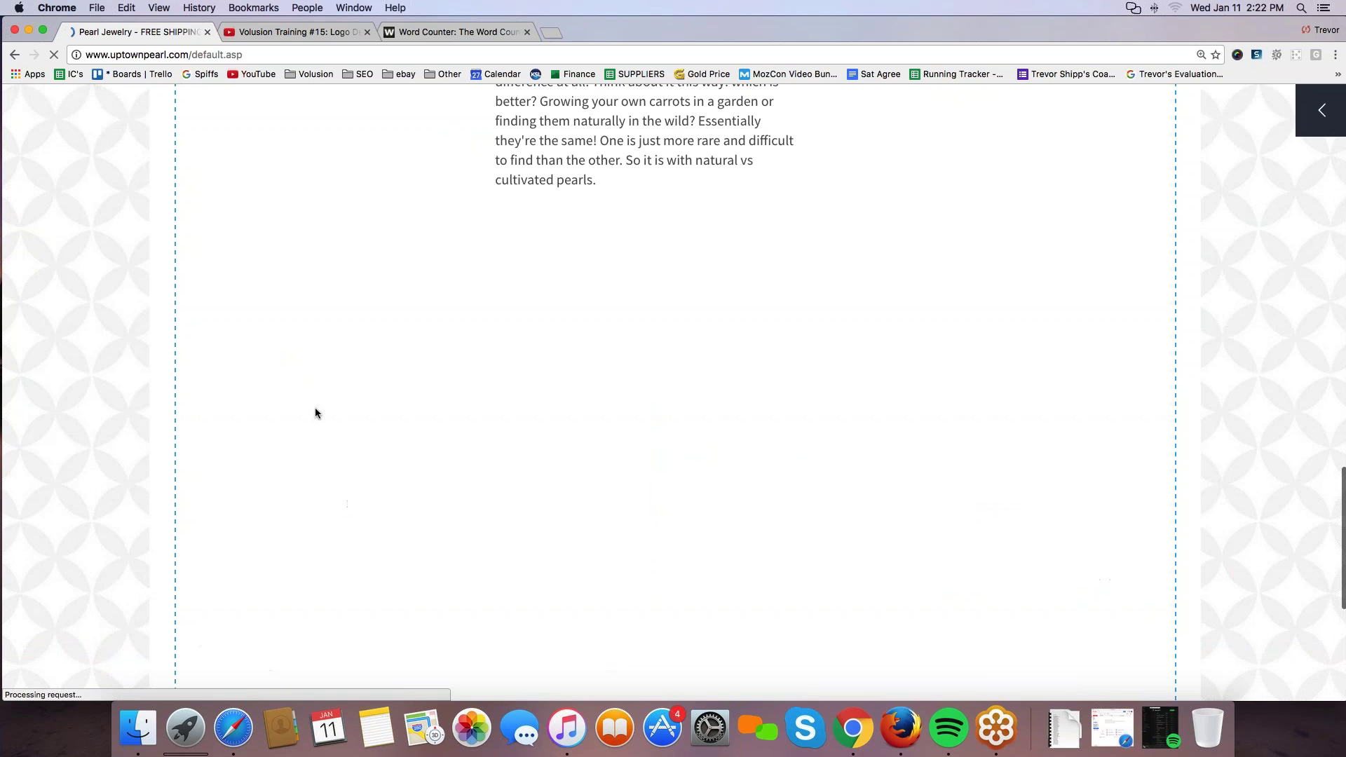
scroll(162, 428, "down", 5)
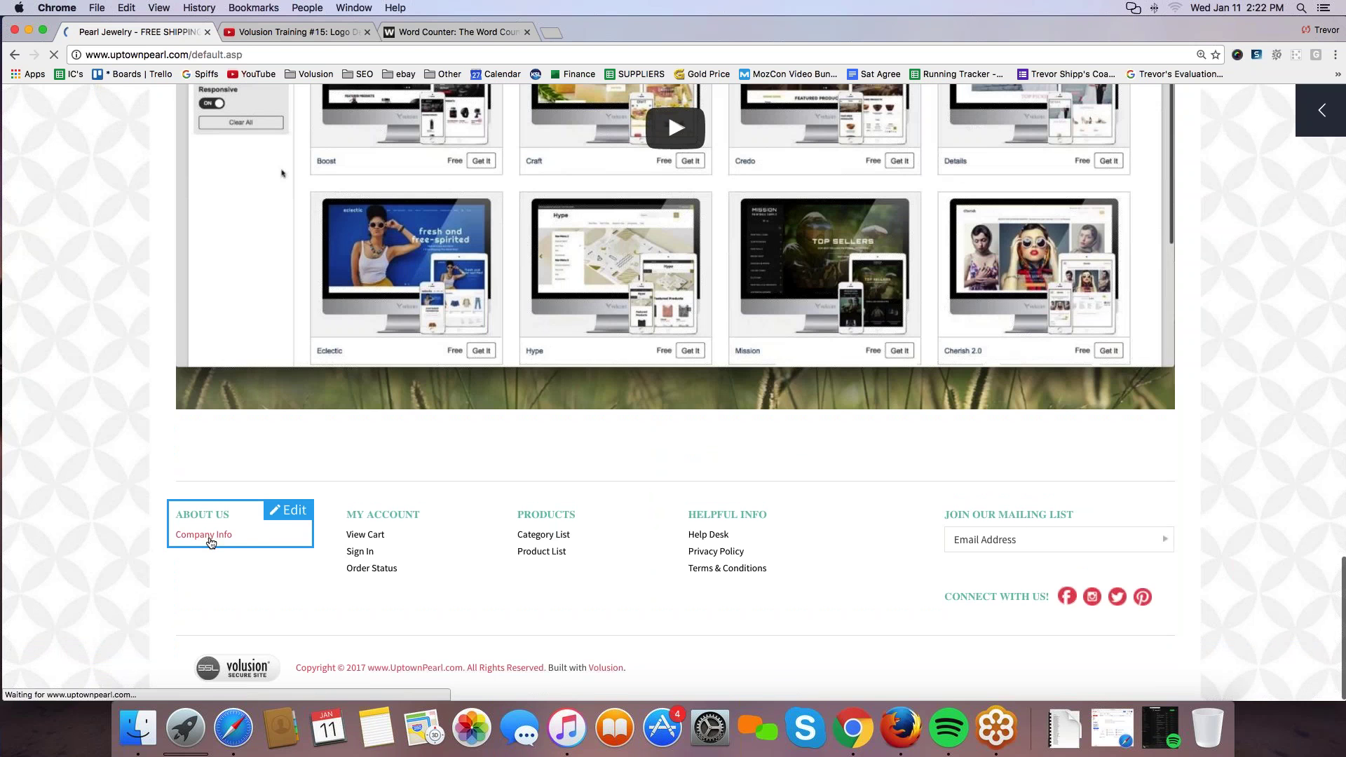
left_click(210, 542)
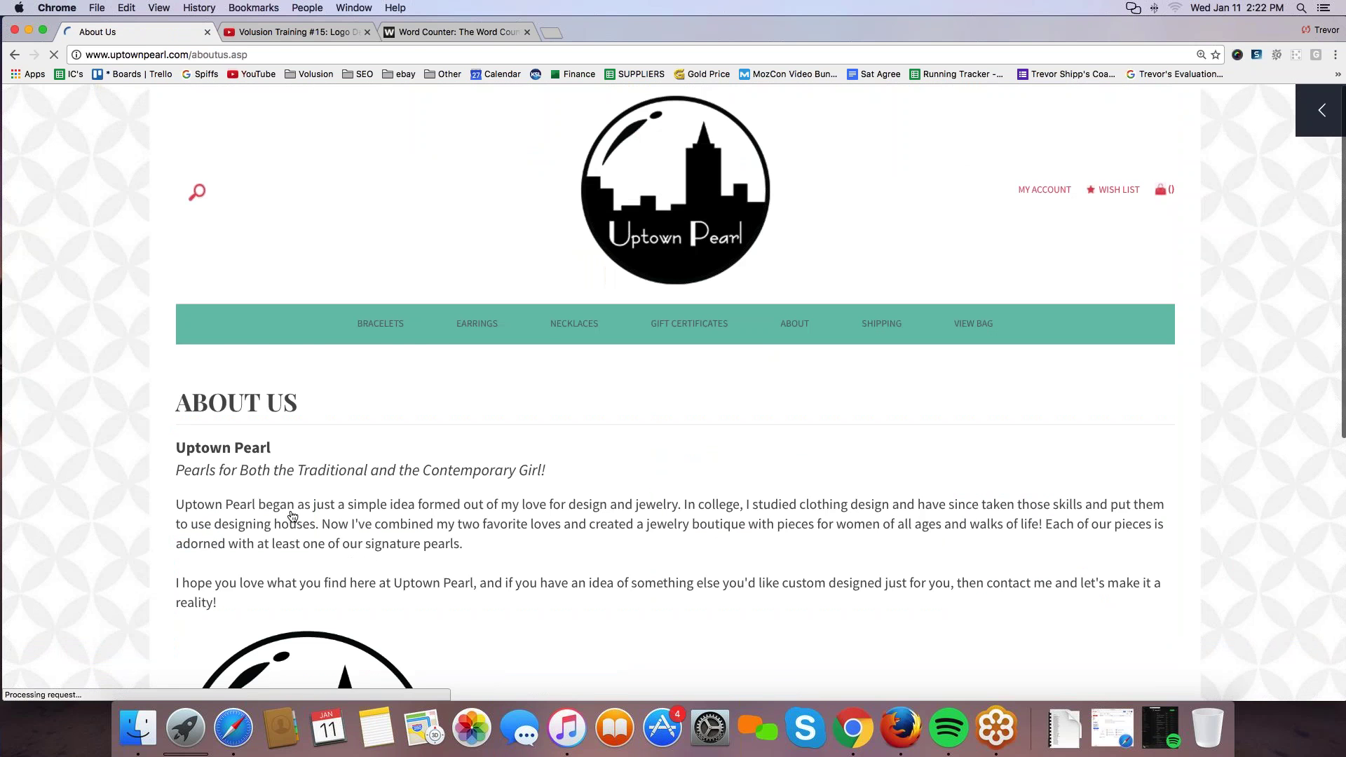
scroll(433, 473, "down", 5)
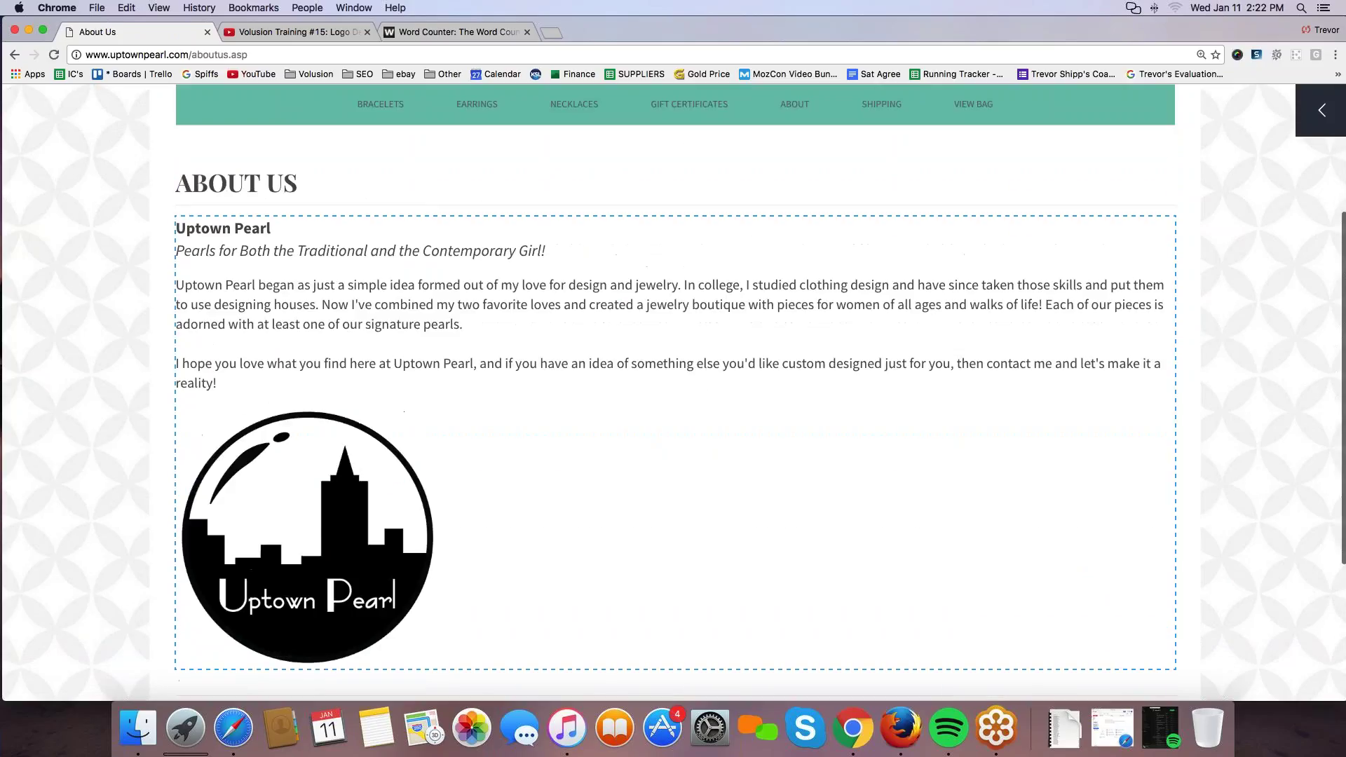
- Add the Video block with a heading and paragraph to the left of its video above the About Us text
left_click(1319, 111)
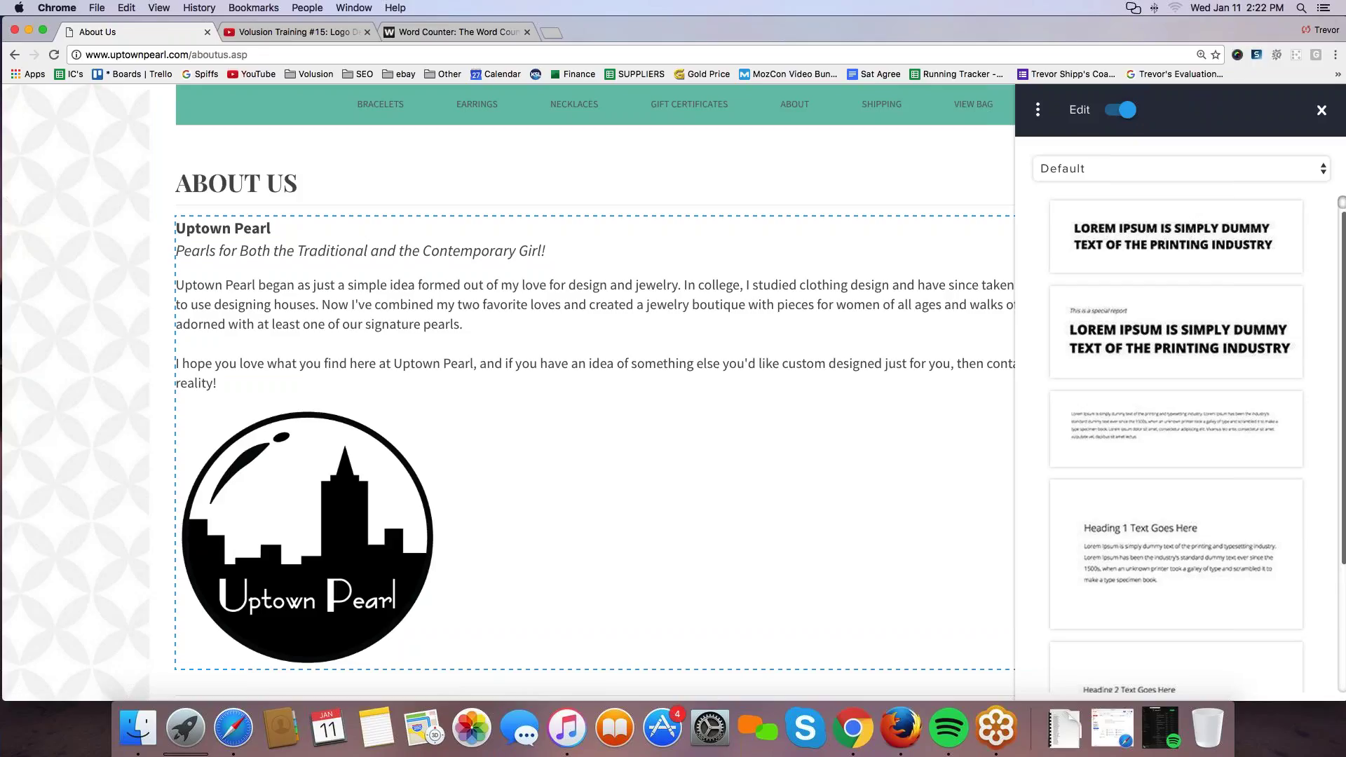
left_click(1119, 178)
left_click(1136, 637)
scroll(1186, 503, "down", 1)
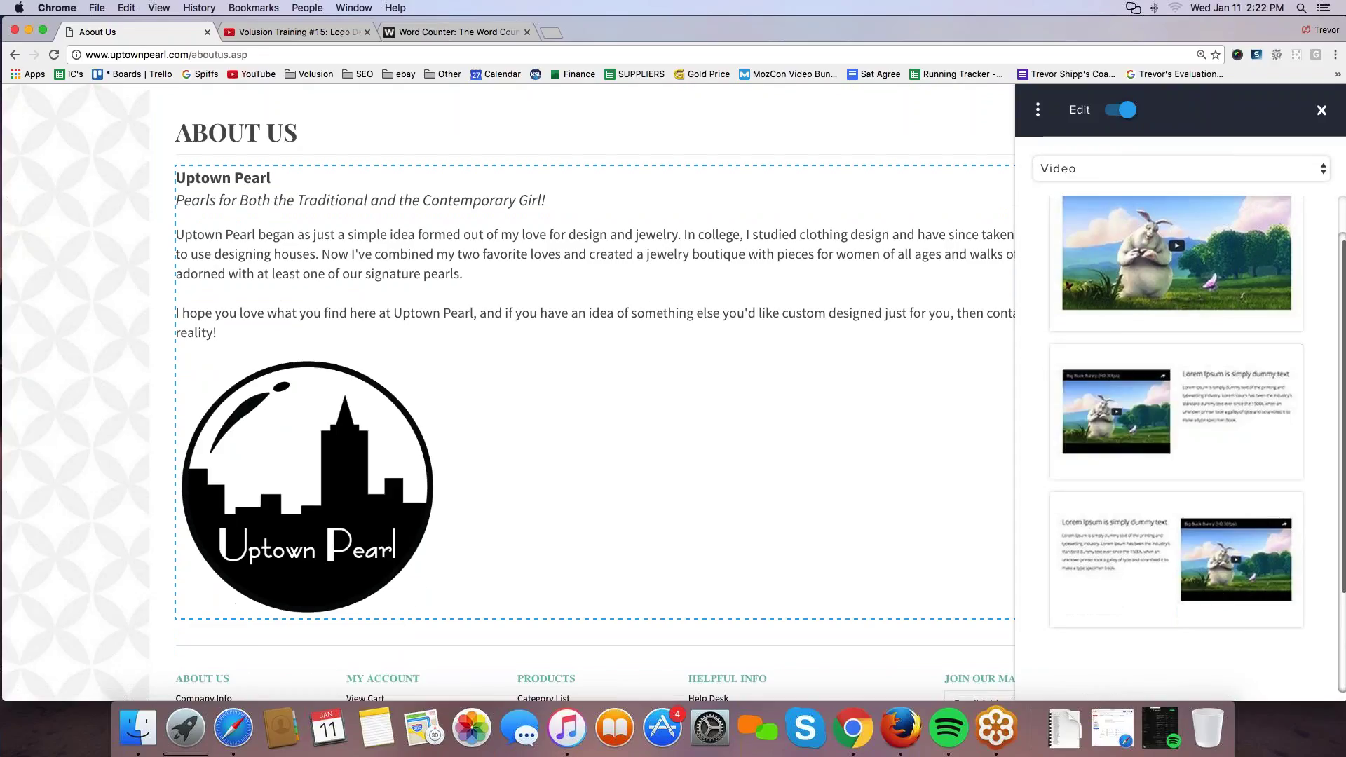
left_click_drag(1186, 503, 523, 455)
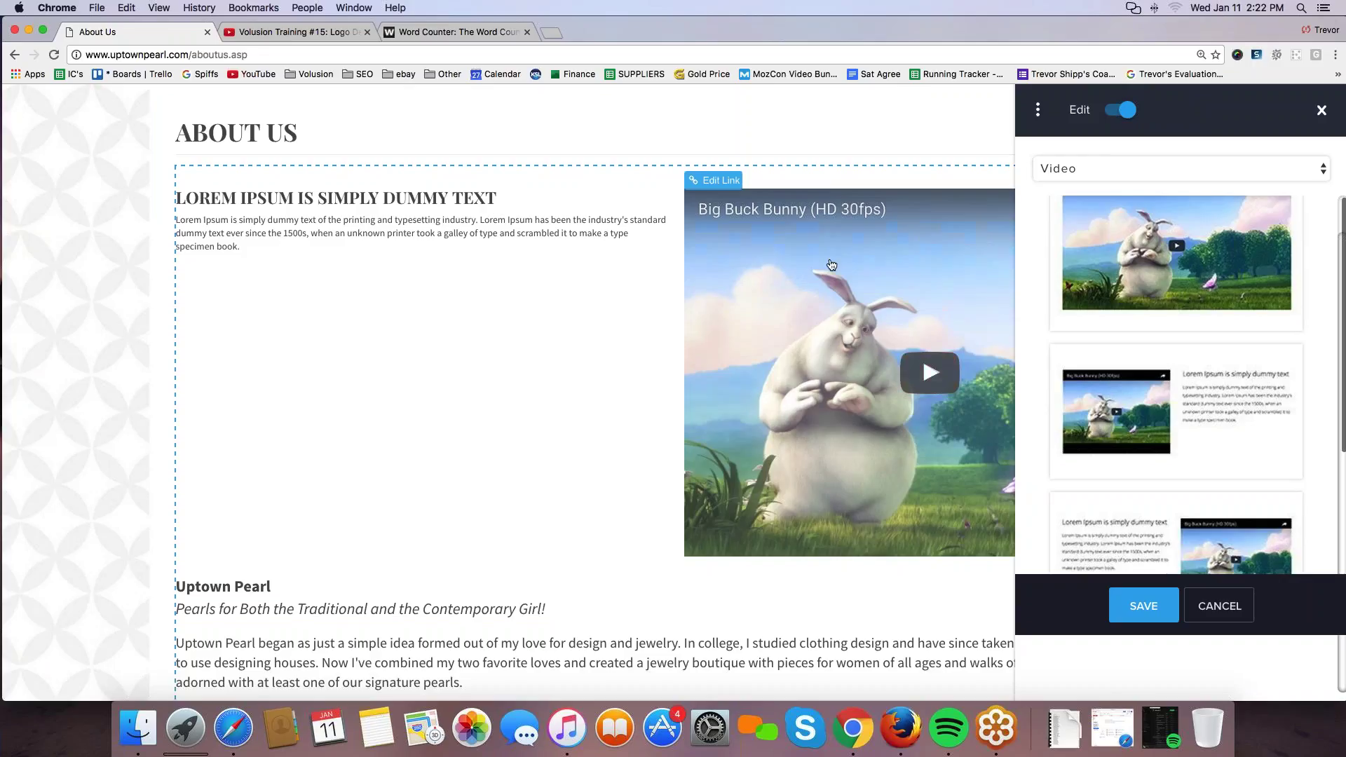
left_click_drag(199, 198, 352, 233)
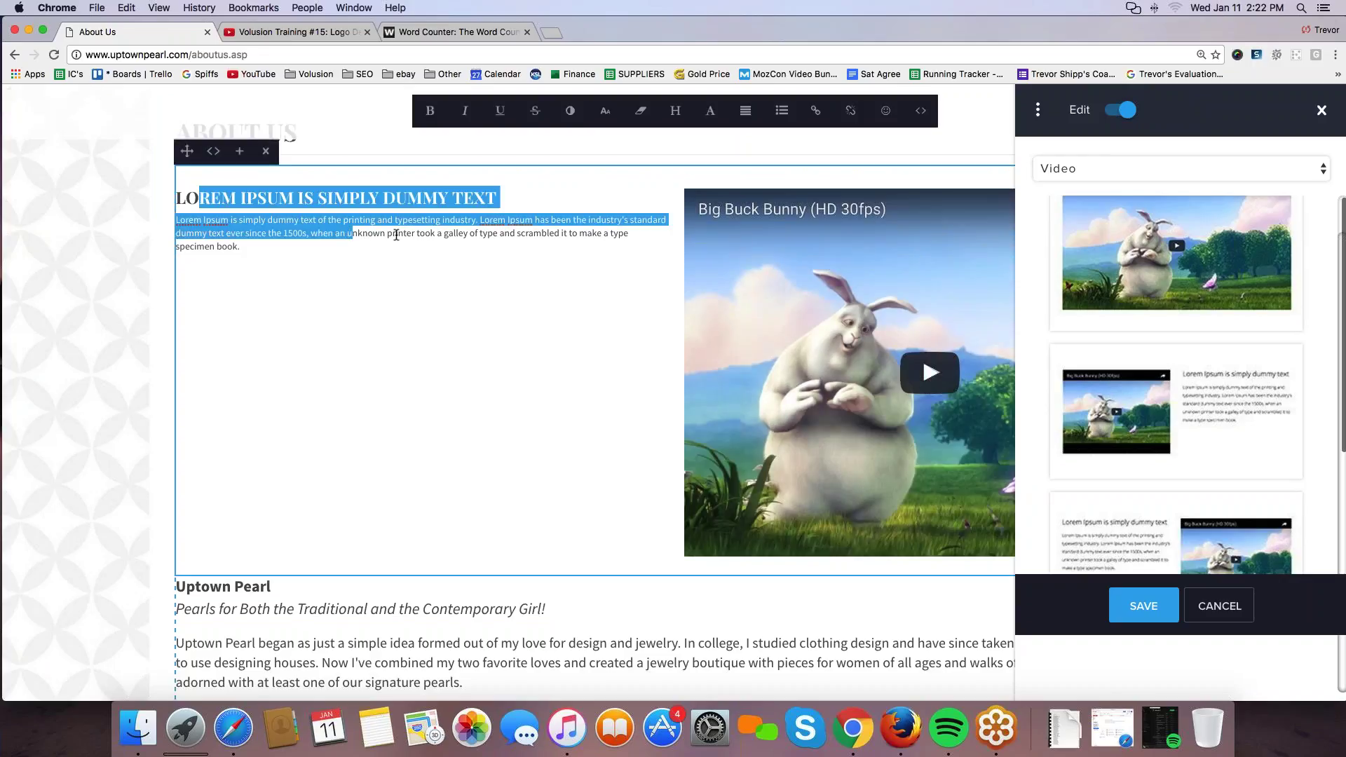
left_click(617, 413)
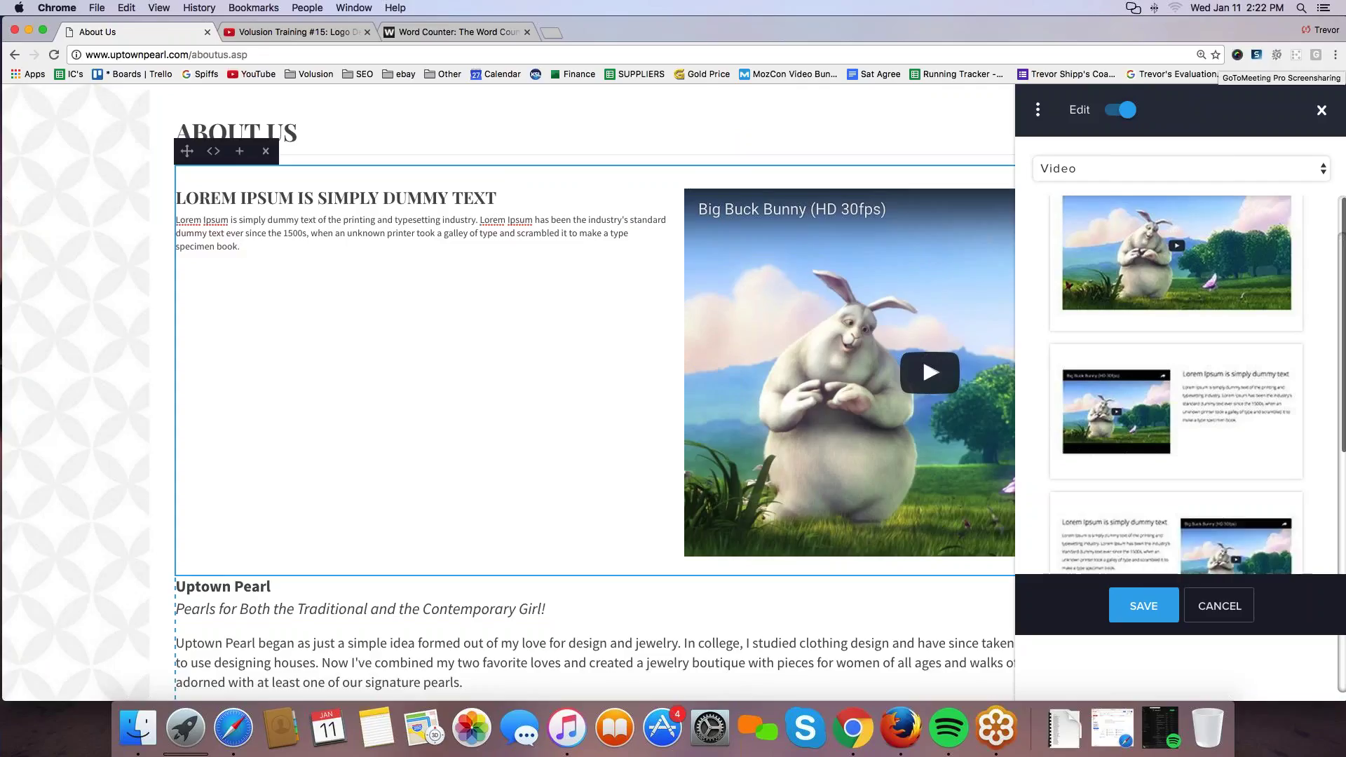
- Delete the new video block from the About Us page and confirm its removal
left_click(273, 150)
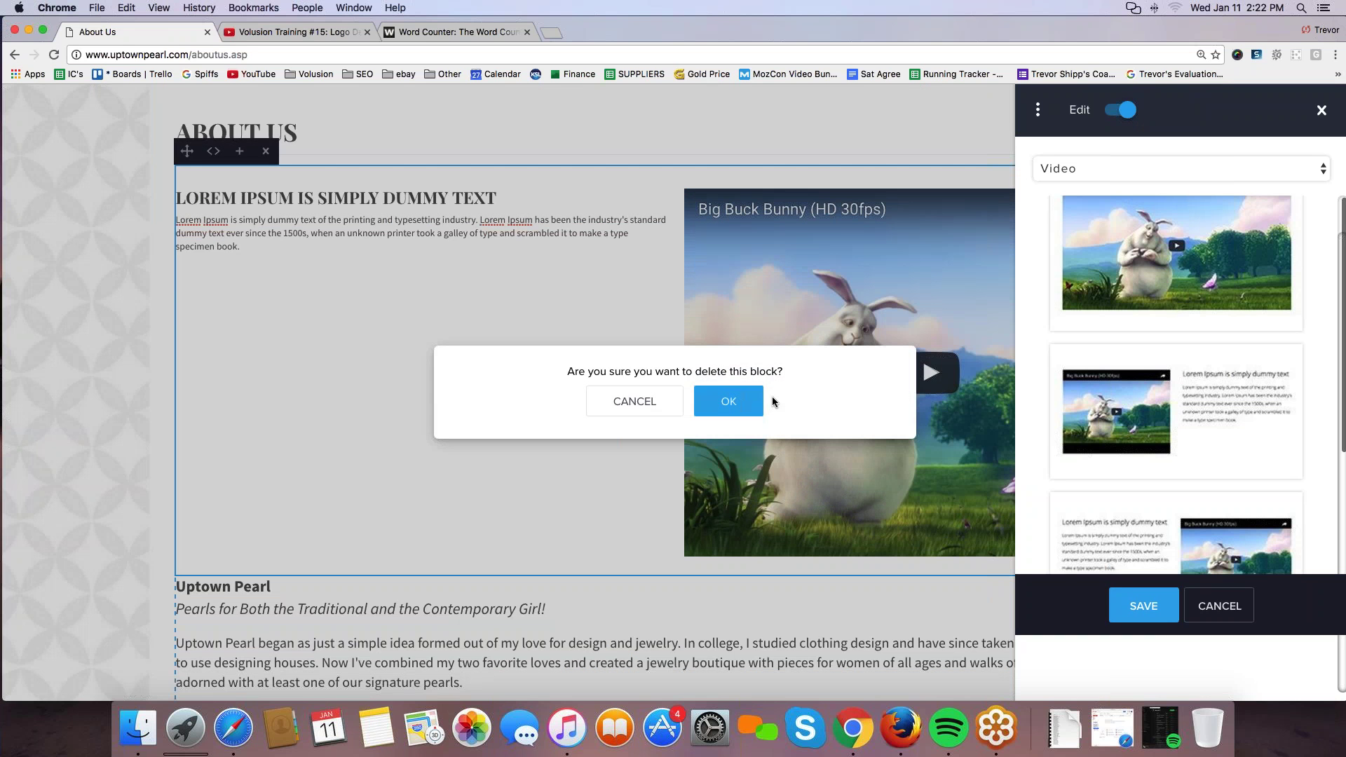
left_click(729, 399)
scroll(490, 358, "up", 5)
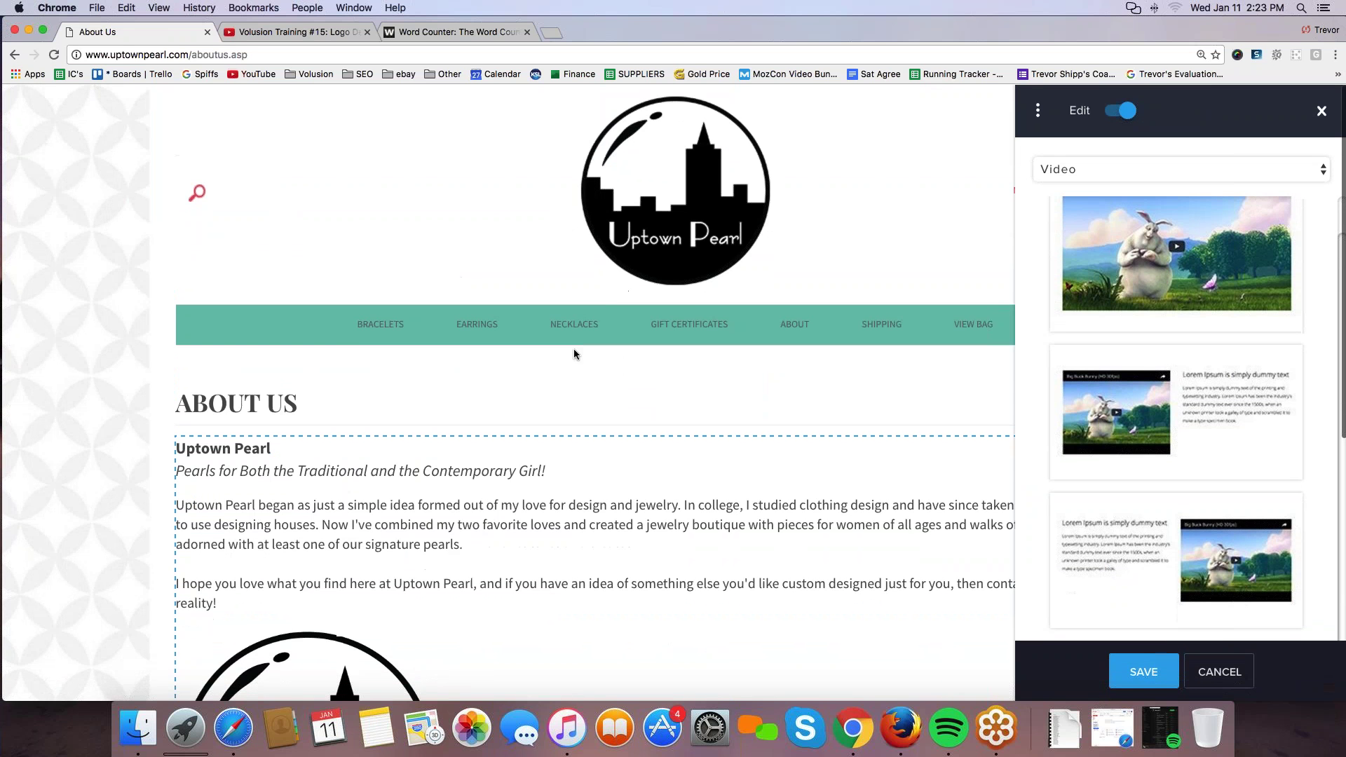
- Leave the About Us page without saving, open the Earrings category page and look through its products
left_click(476, 327)
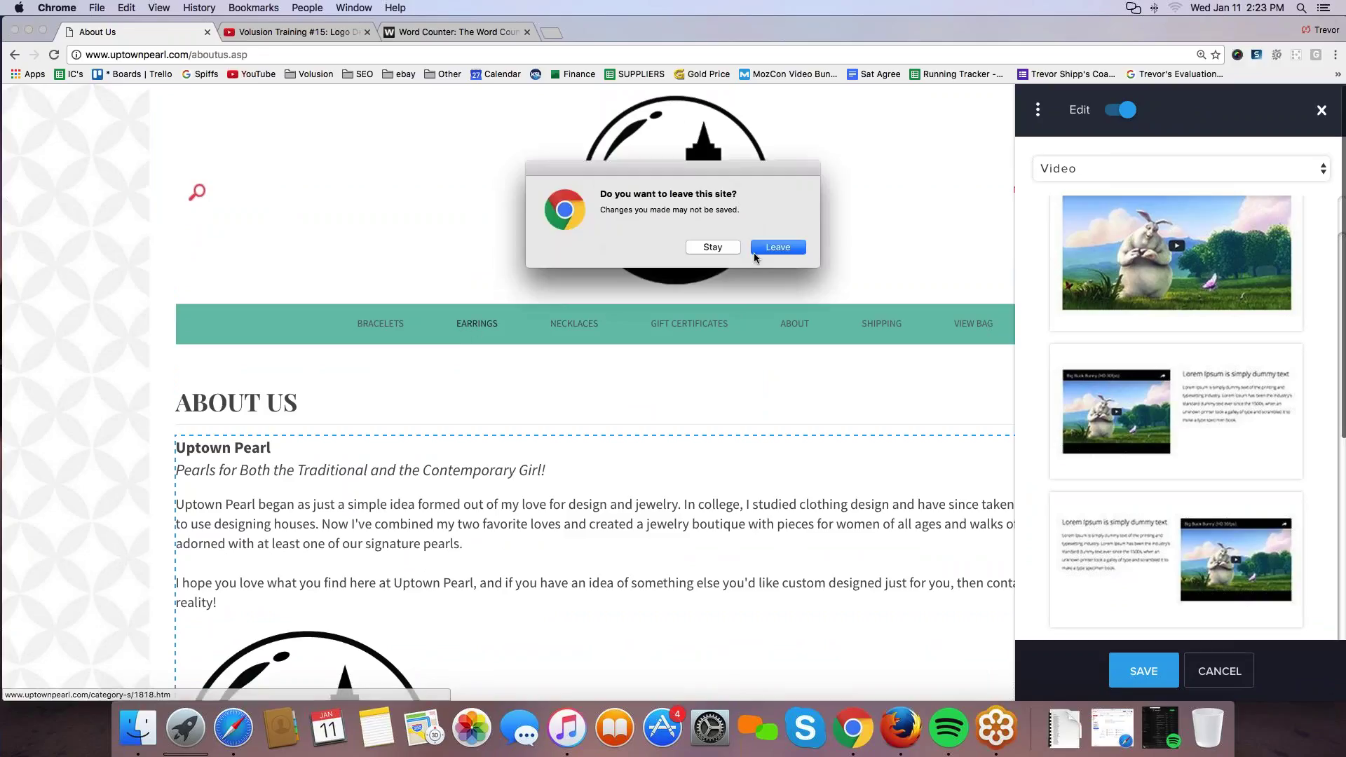
left_click(771, 246)
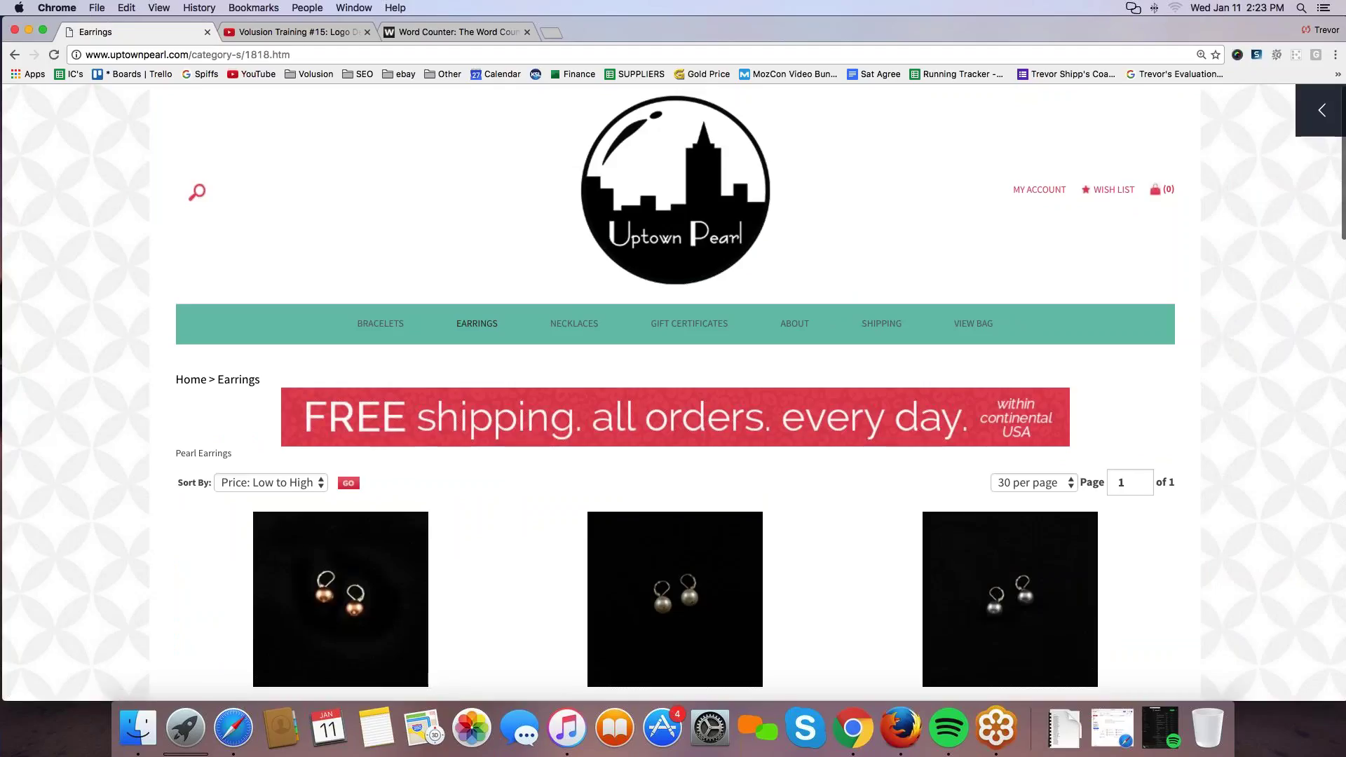
scroll(489, 378, "down", 15)
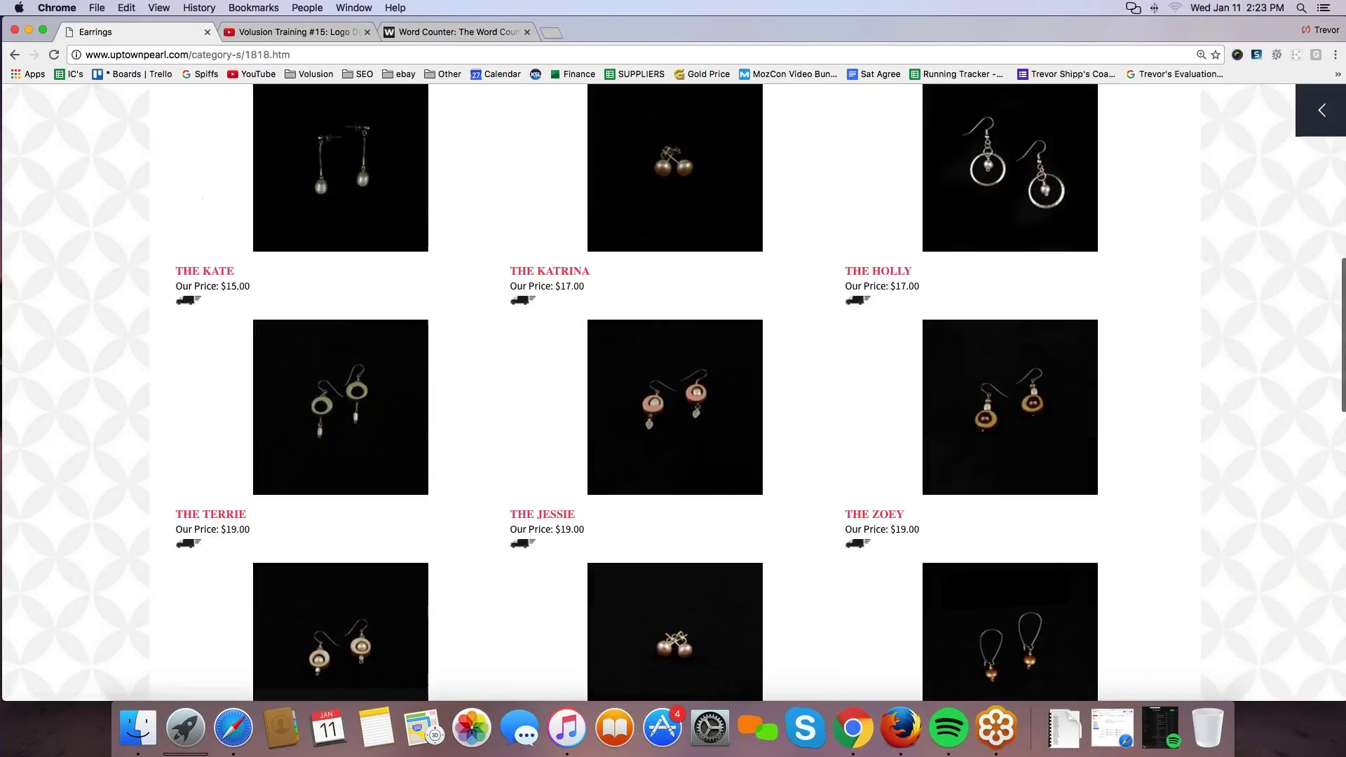
scroll(494, 375, "down", 10)
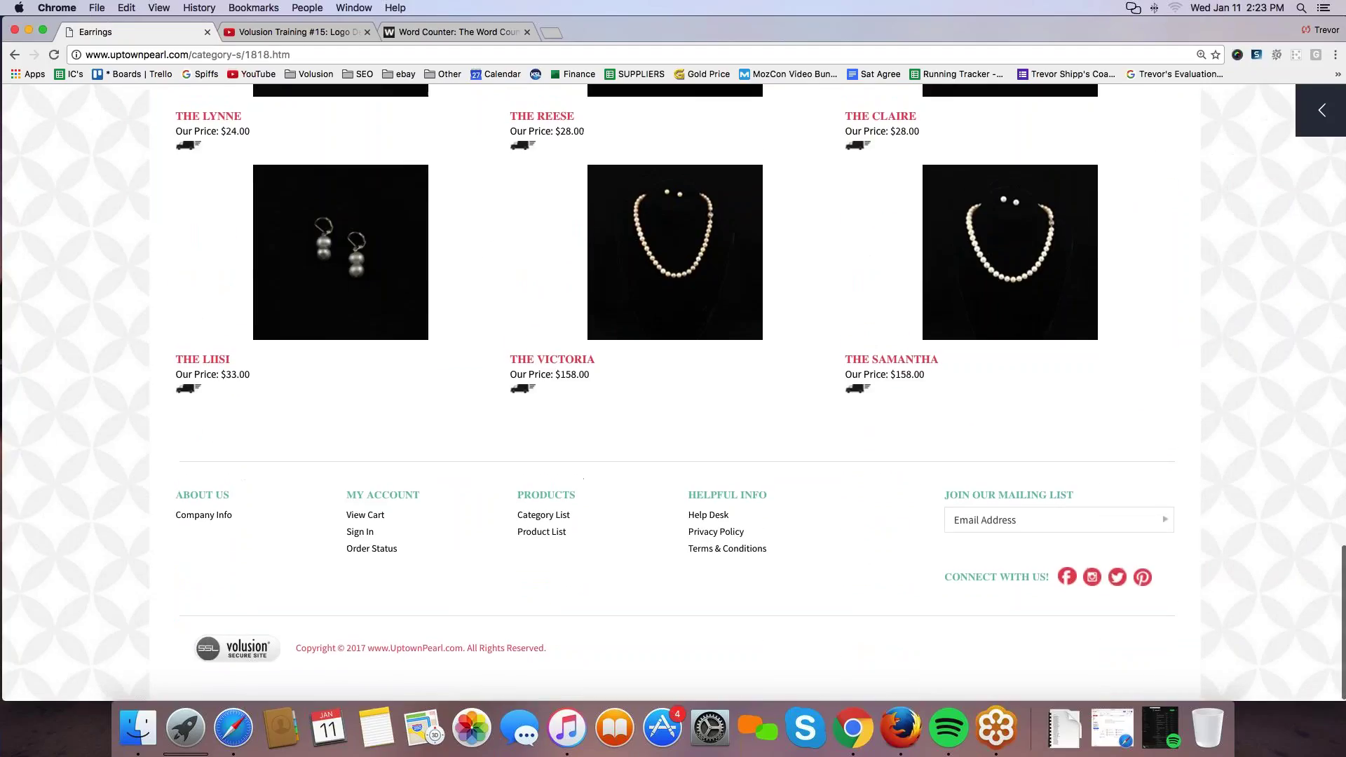
scroll(672, 416, "up", 20)
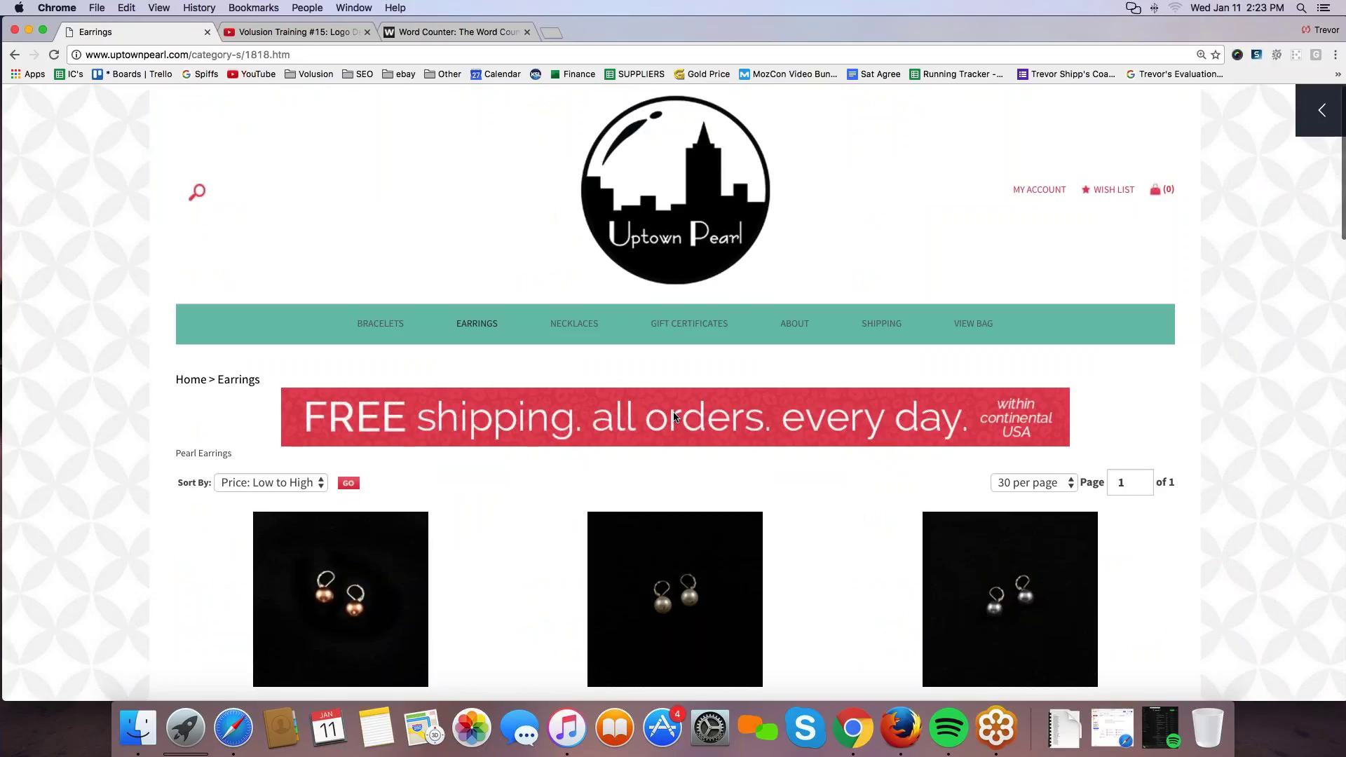
scroll(595, 429, "down", 5)
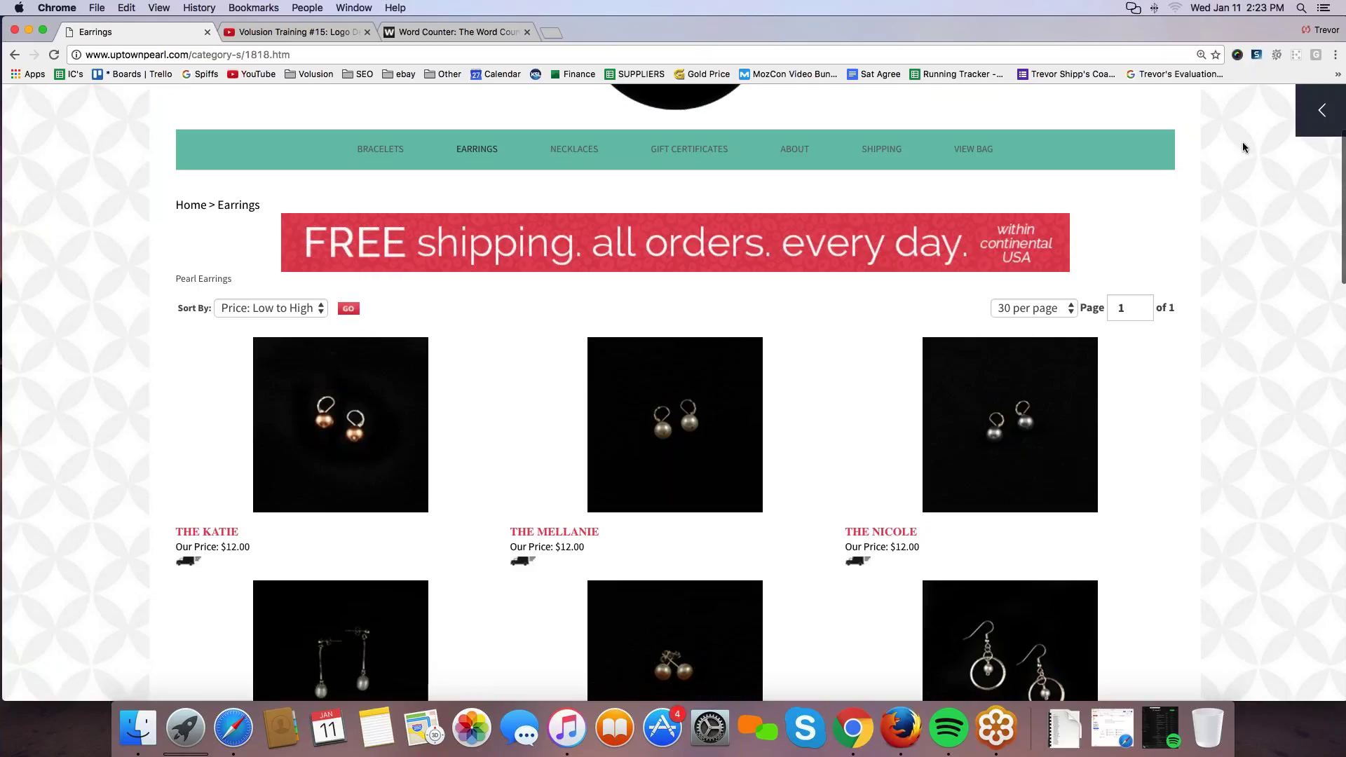
- Open the Earrings category's admin settings from the content builder
left_click(1306, 124)
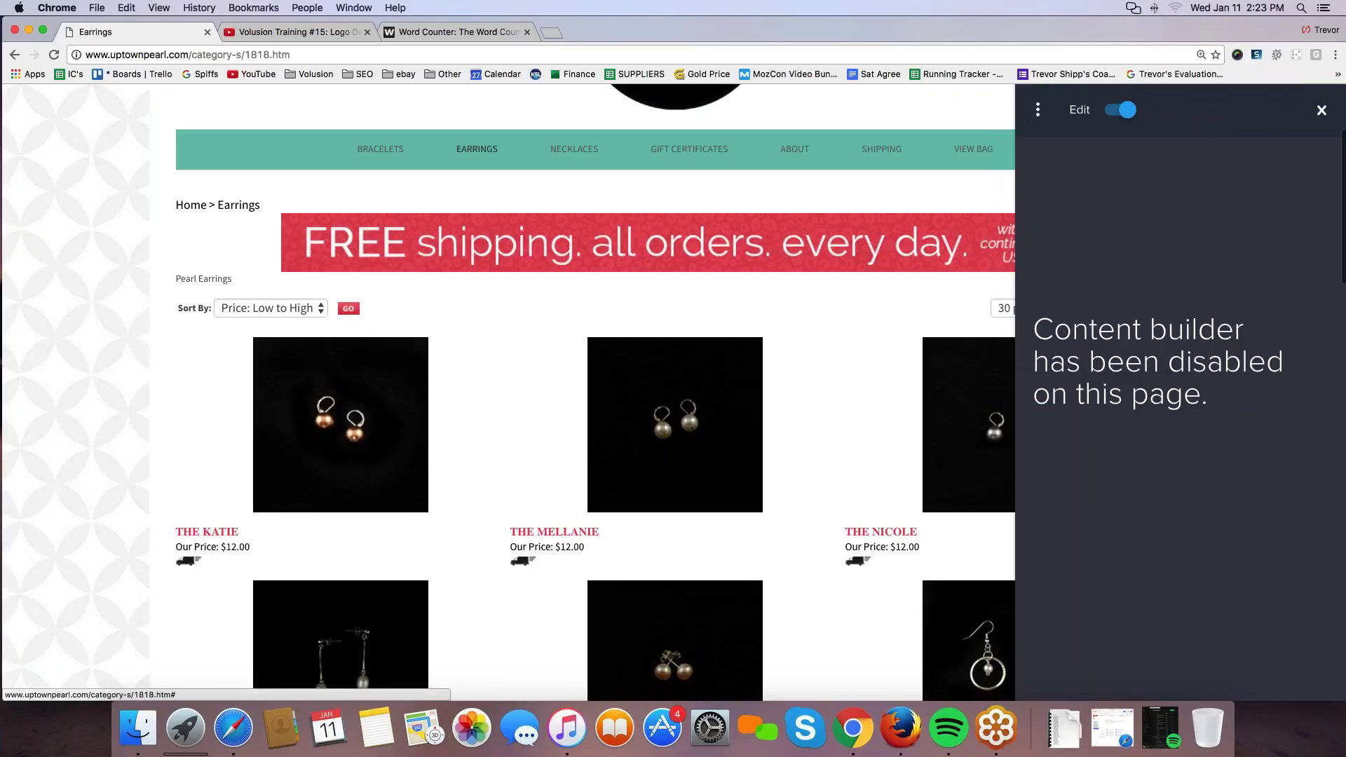
mouse_move(1037, 110)
left_click(1069, 169)
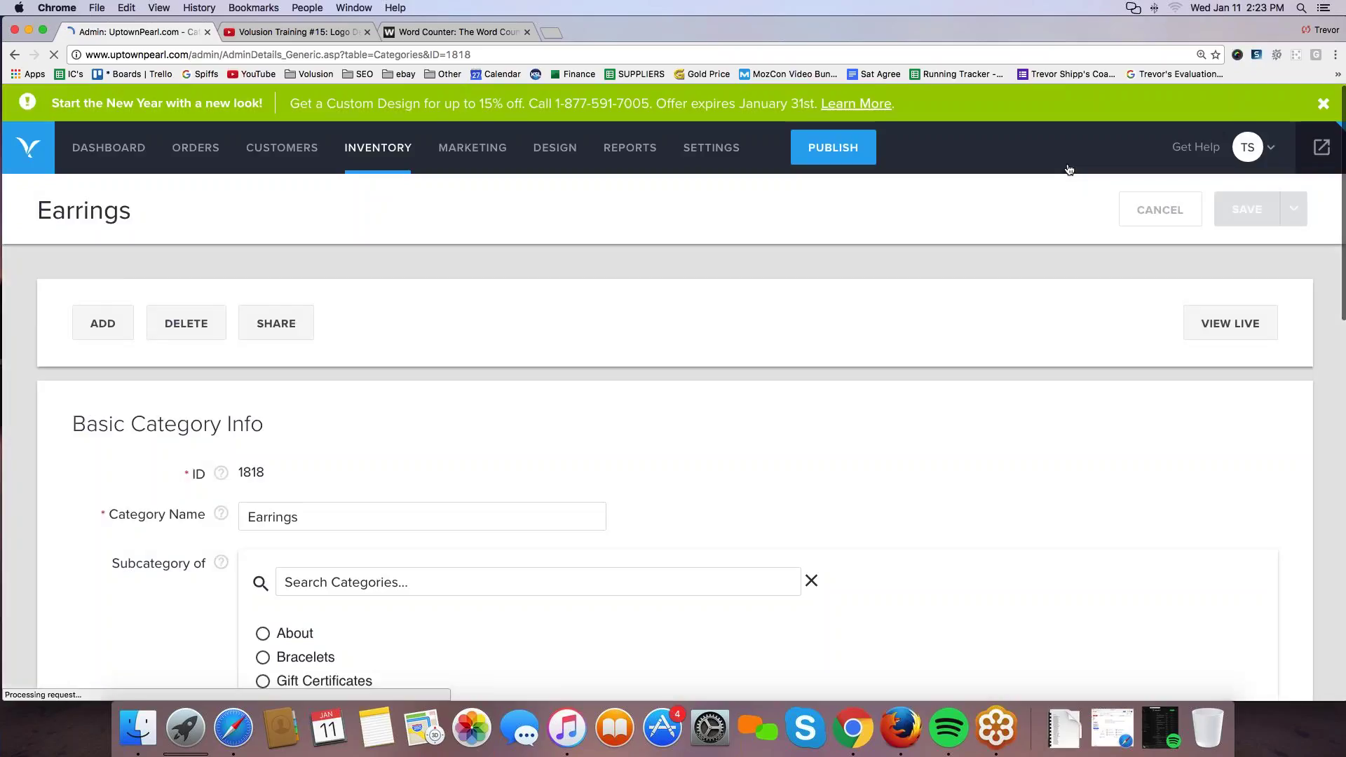
scroll(547, 210, "down", 5)
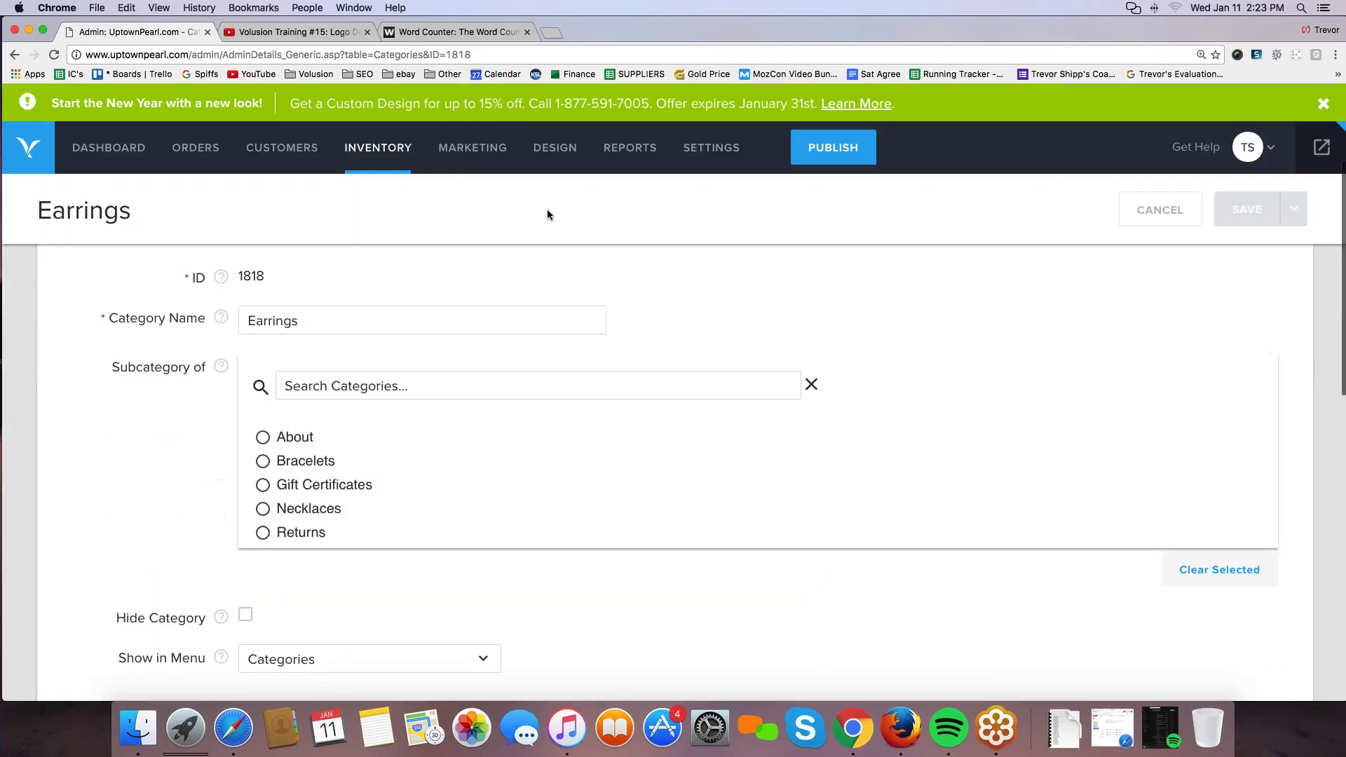
scroll(548, 241, "up", 5)
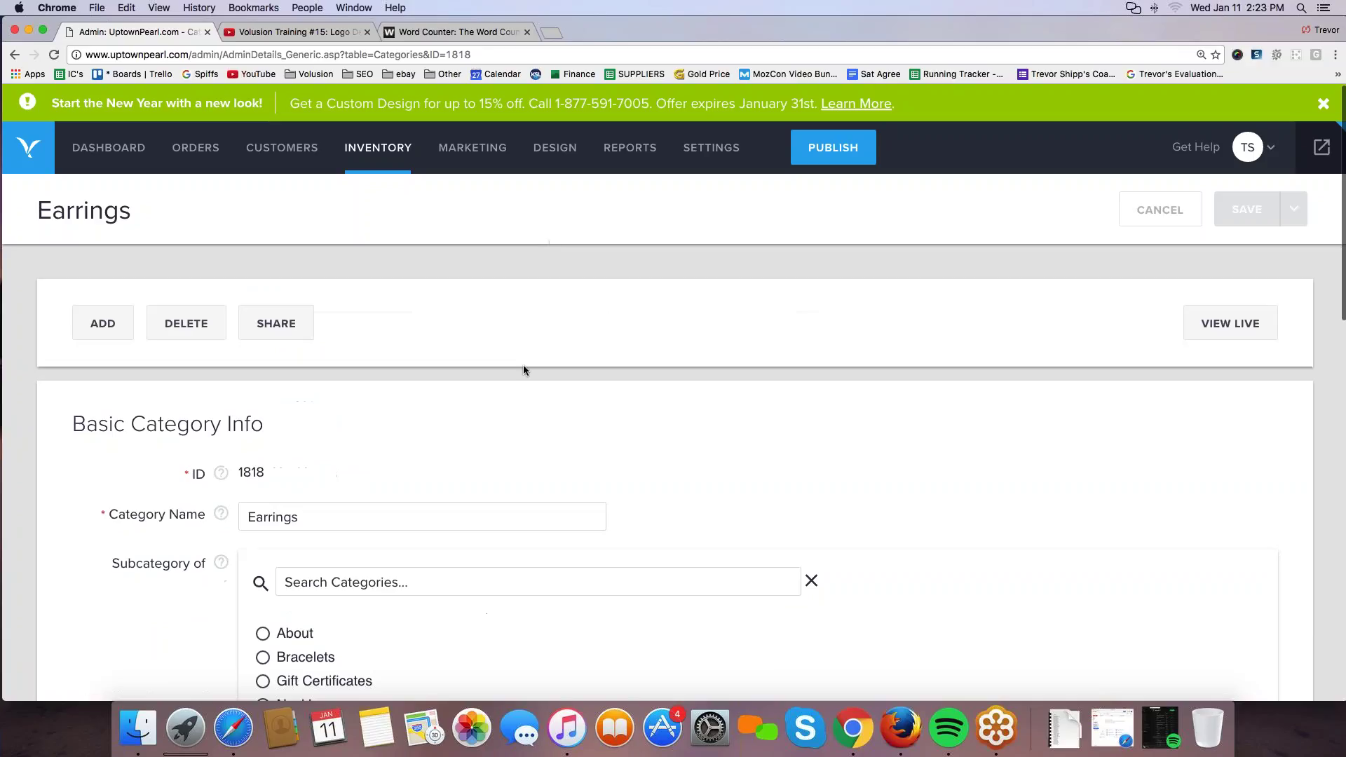
- Examine the category description editors in the Advanced Info section of the Earrings category
scroll(561, 354, "down", 15)
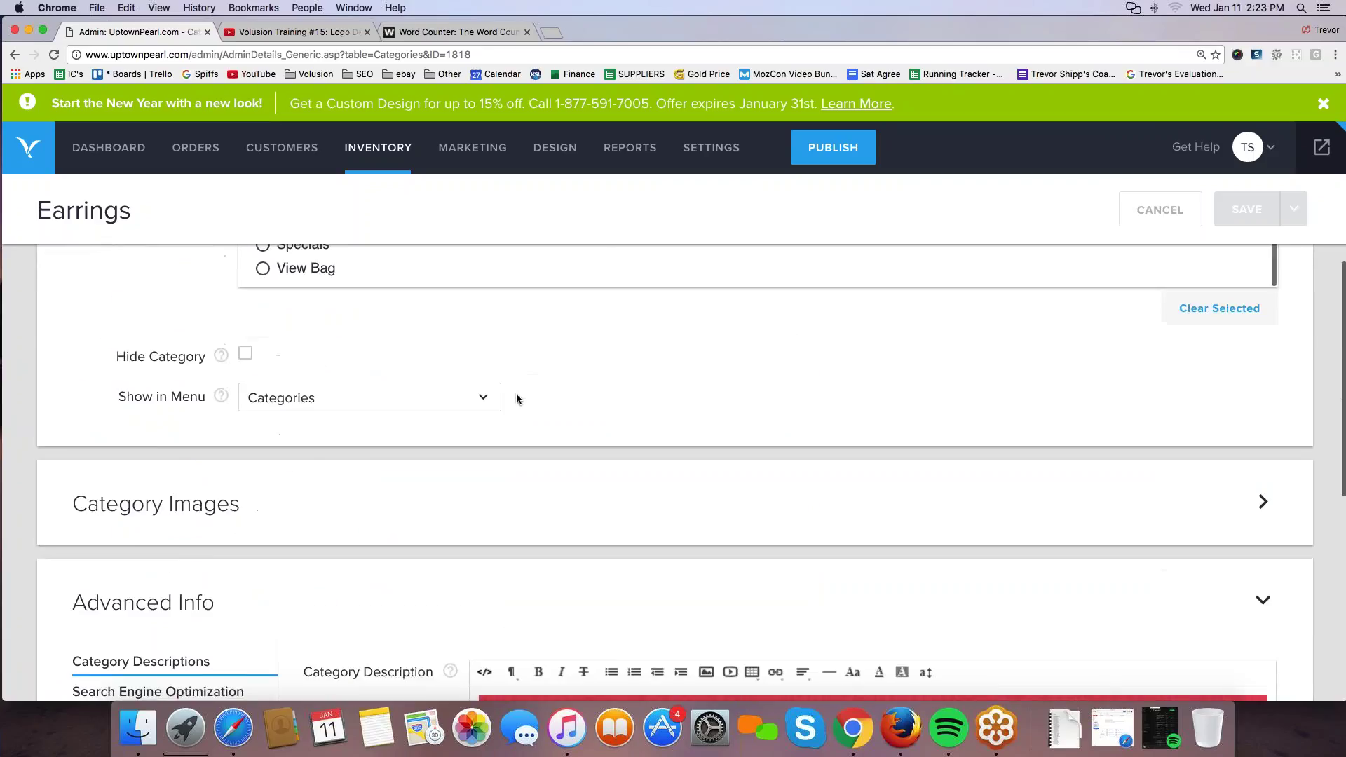
scroll(244, 447, "down", 4)
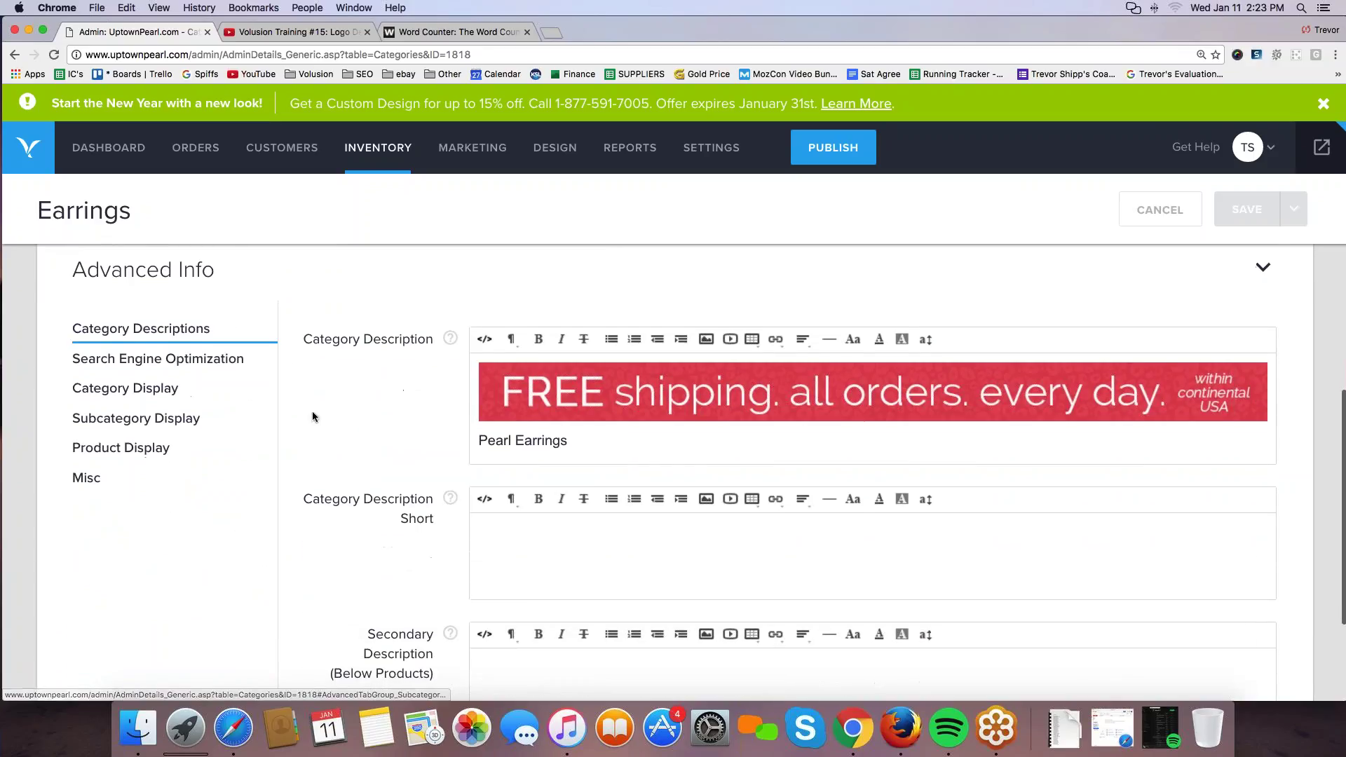
scroll(313, 413, "down", 2)
scroll(210, 350, "up", 2)
scroll(131, 306, "up", 3)
left_click_drag(215, 334, 73, 334)
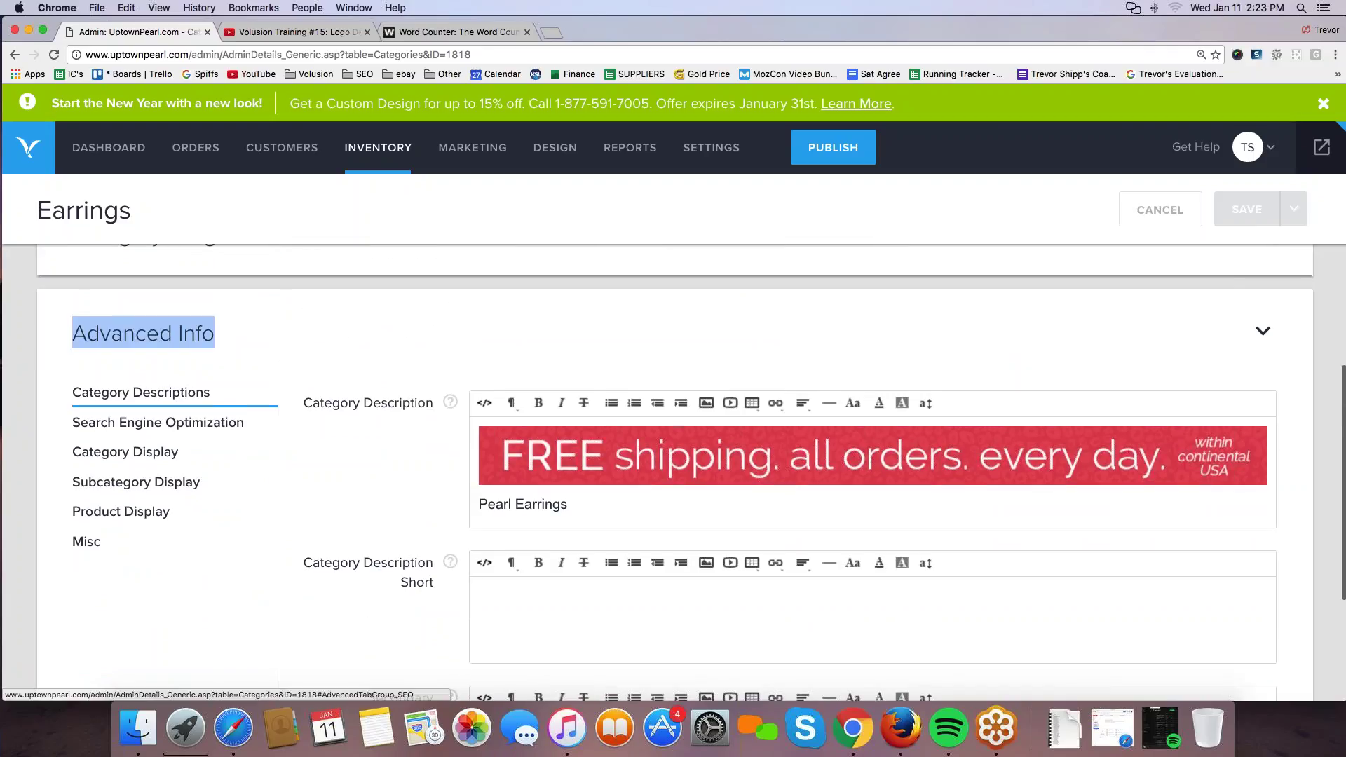
scroll(283, 442, "down", 4)
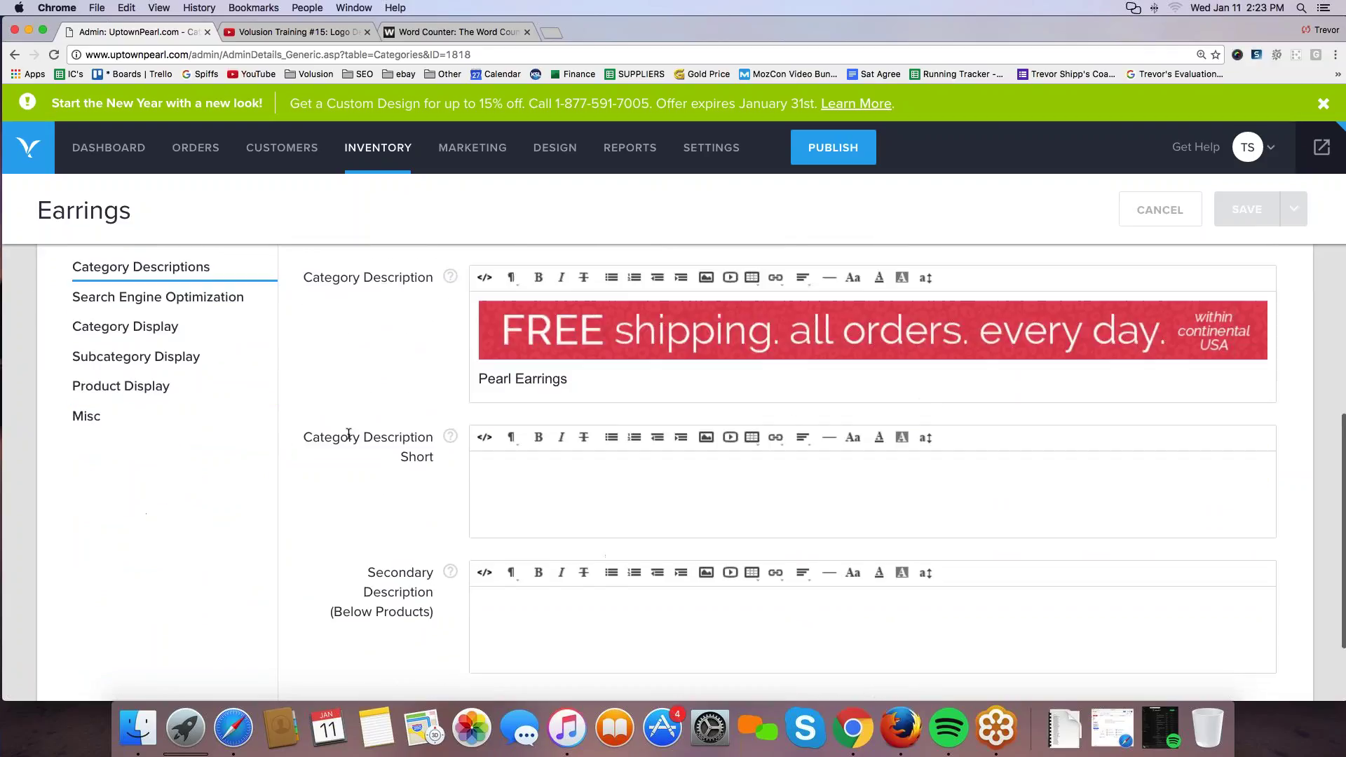
left_click_drag(304, 276, 432, 277)
scroll(490, 420, "down", 4)
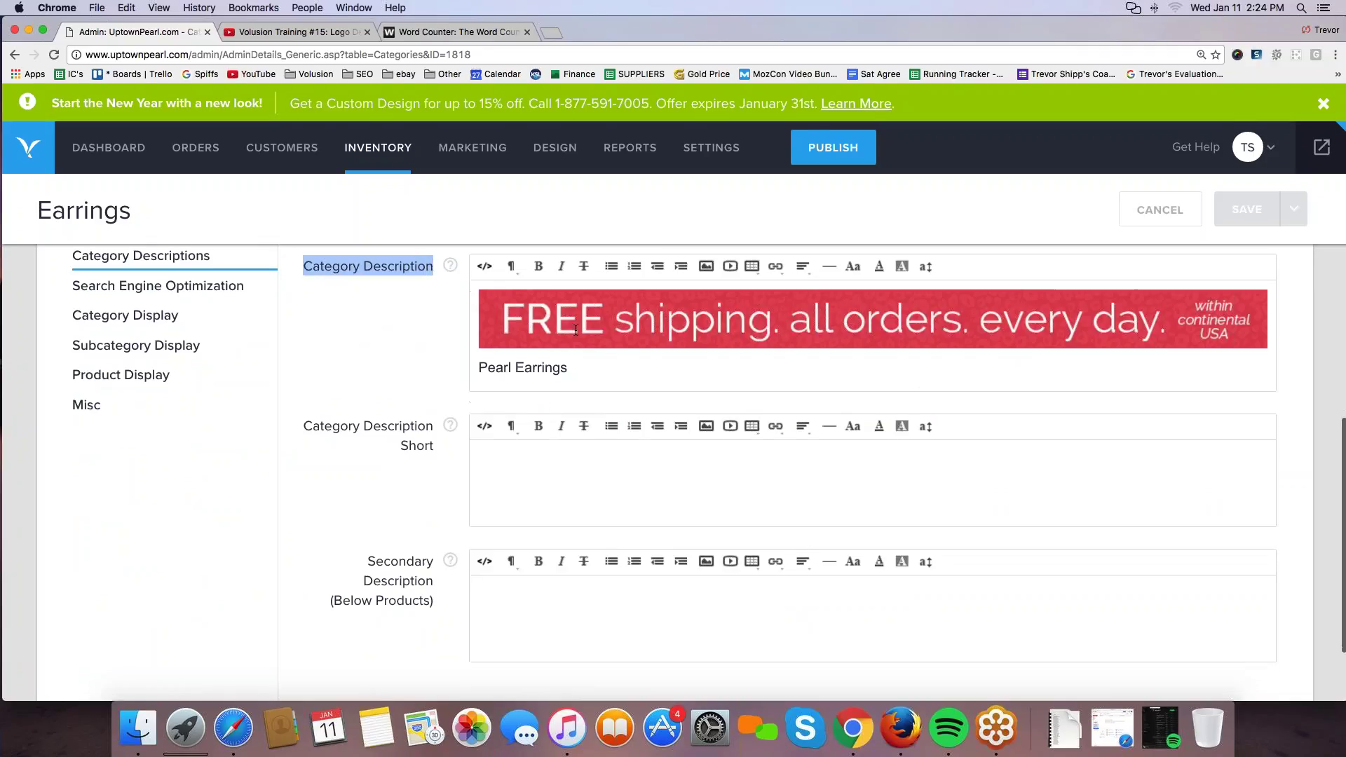
scroll(511, 490, "up", 2)
- Open the Insert Video dialog for the Secondary Description (Below Products) of the Earrings category
left_click(511, 558)
scroll(401, 611, "up", 2)
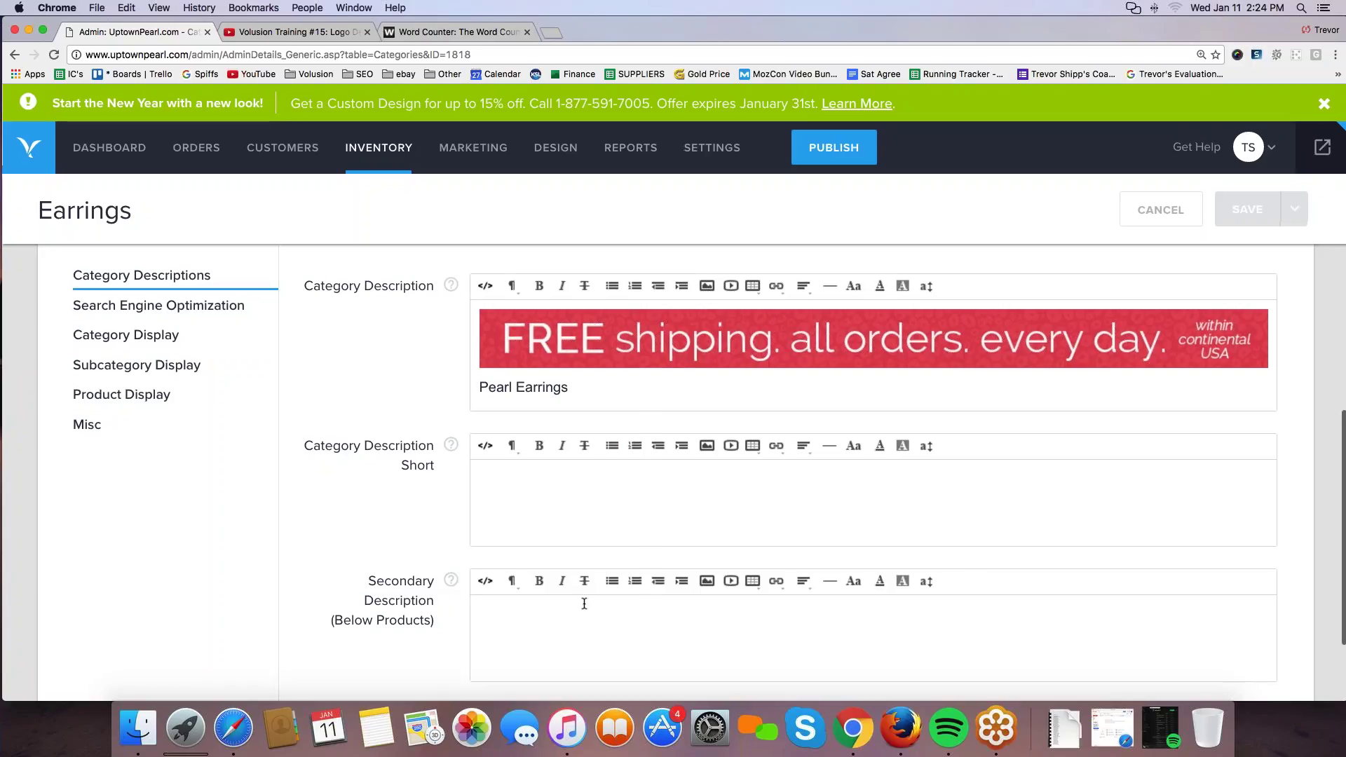
scroll(558, 601, "down", 1)
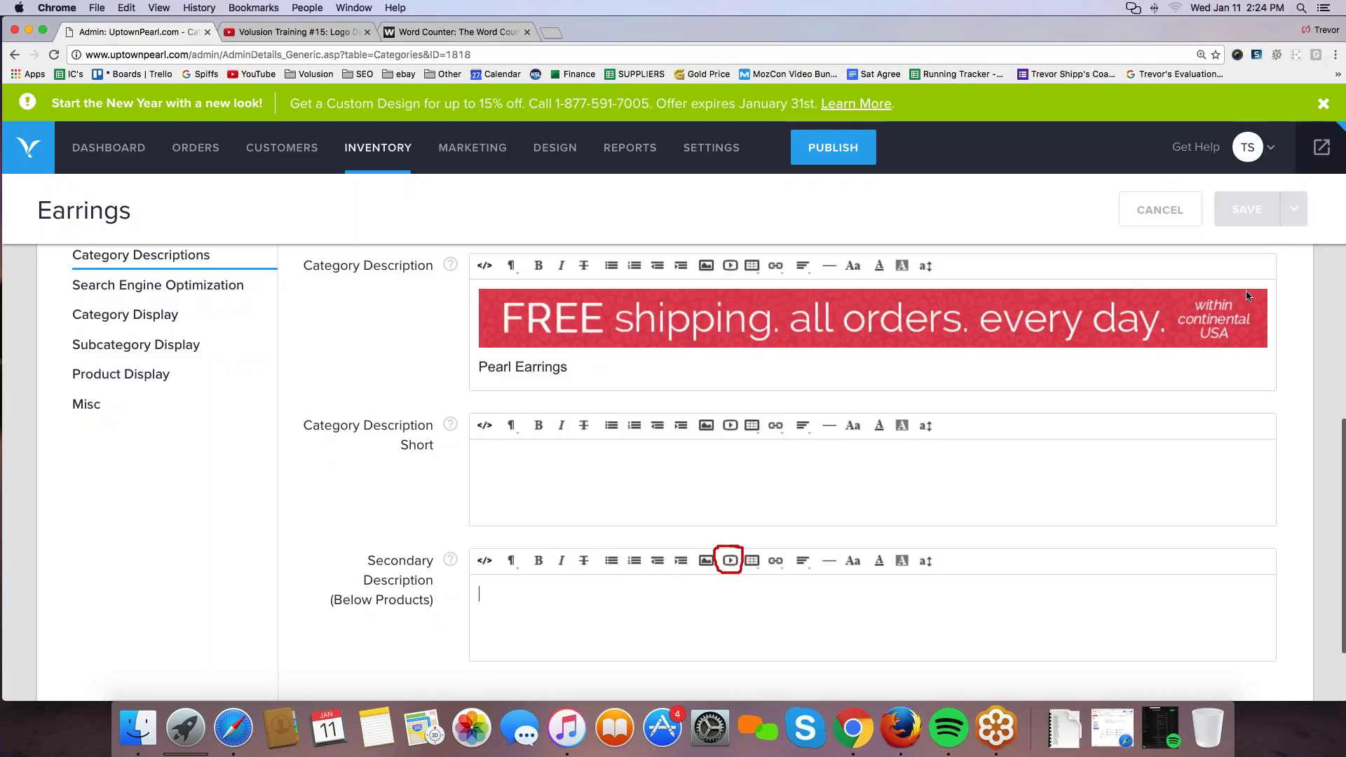
left_click(730, 561)
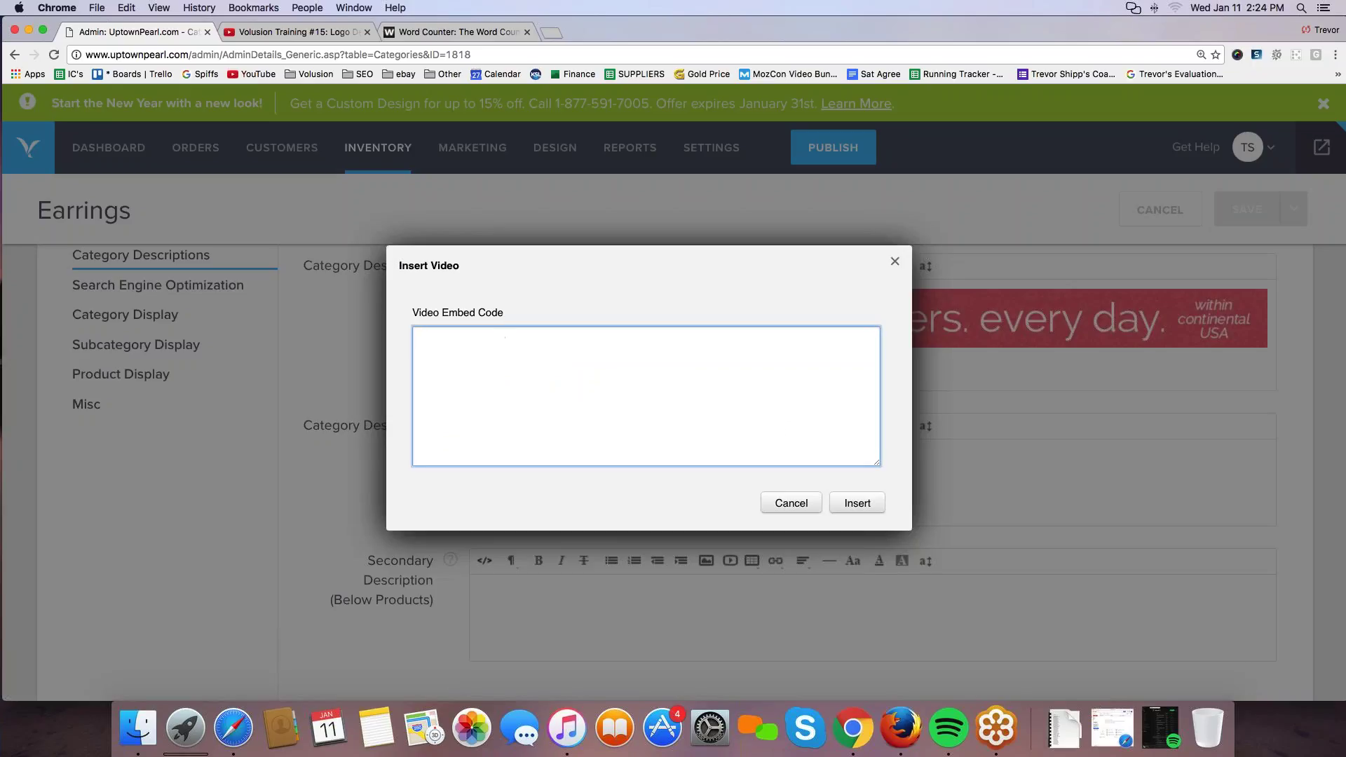
triple_click(506, 313)
left_click(512, 306)
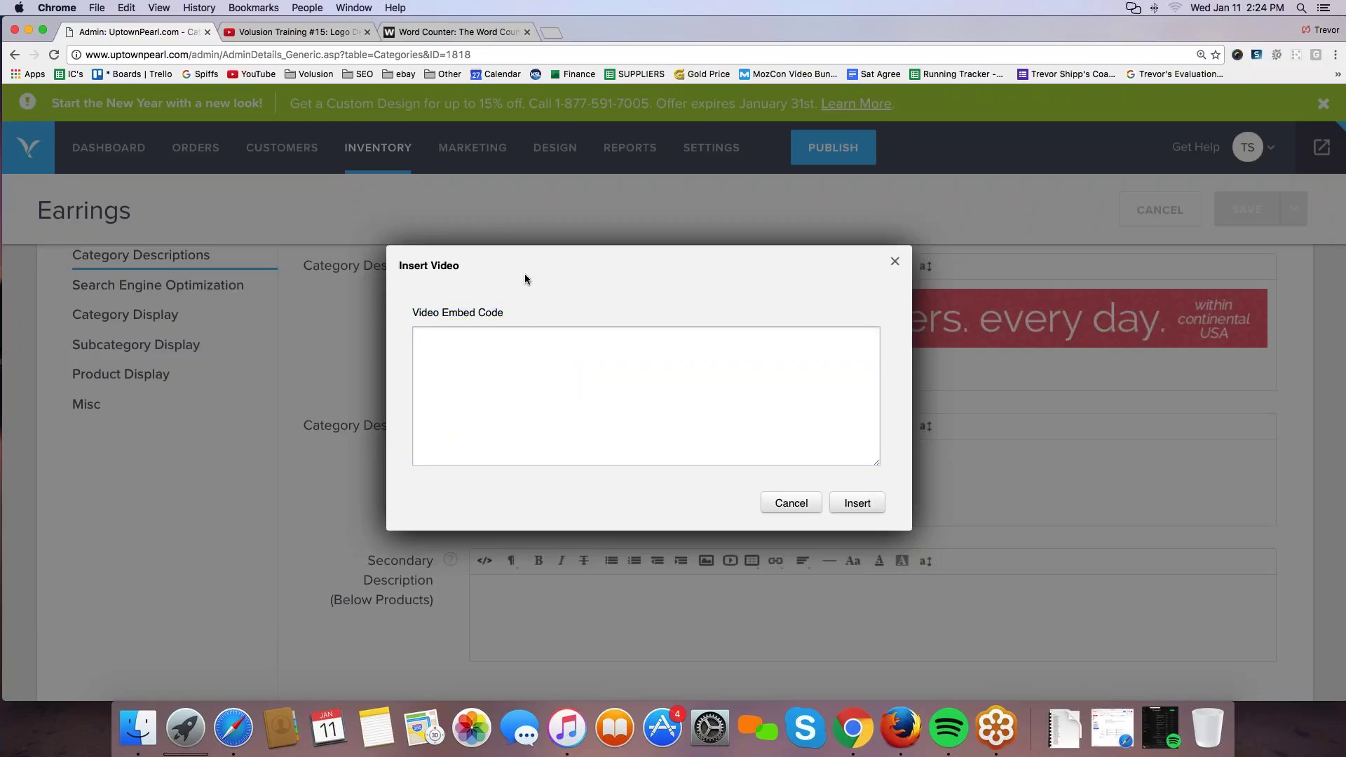
- Copy the complete embed code of the "Volusion Training #15: Logo Design for your Website" video on YouTube
left_click(287, 33)
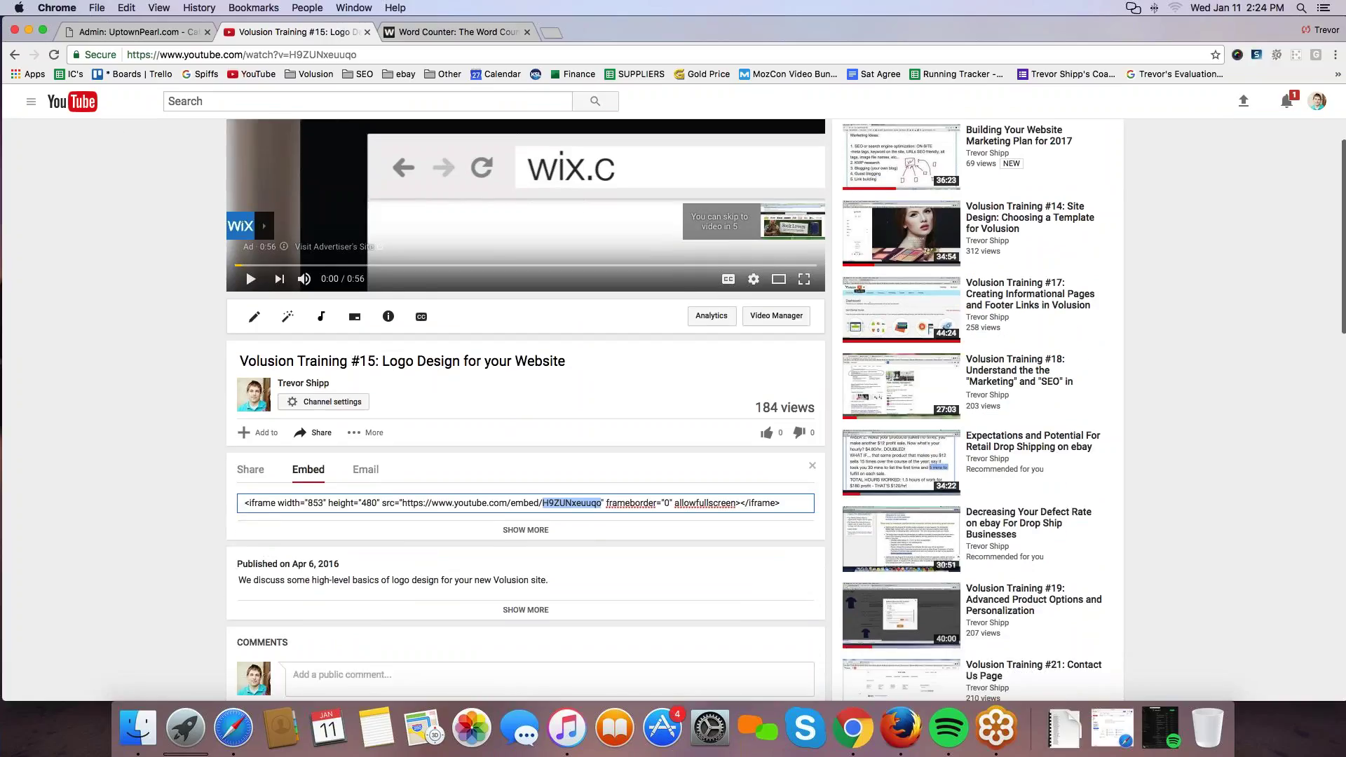
left_click(310, 502)
left_click(311, 503)
left_click(311, 503)
left_click(311, 502)
left_click(310, 503)
left_click(311, 503)
left_click_drag(789, 502, 239, 503)
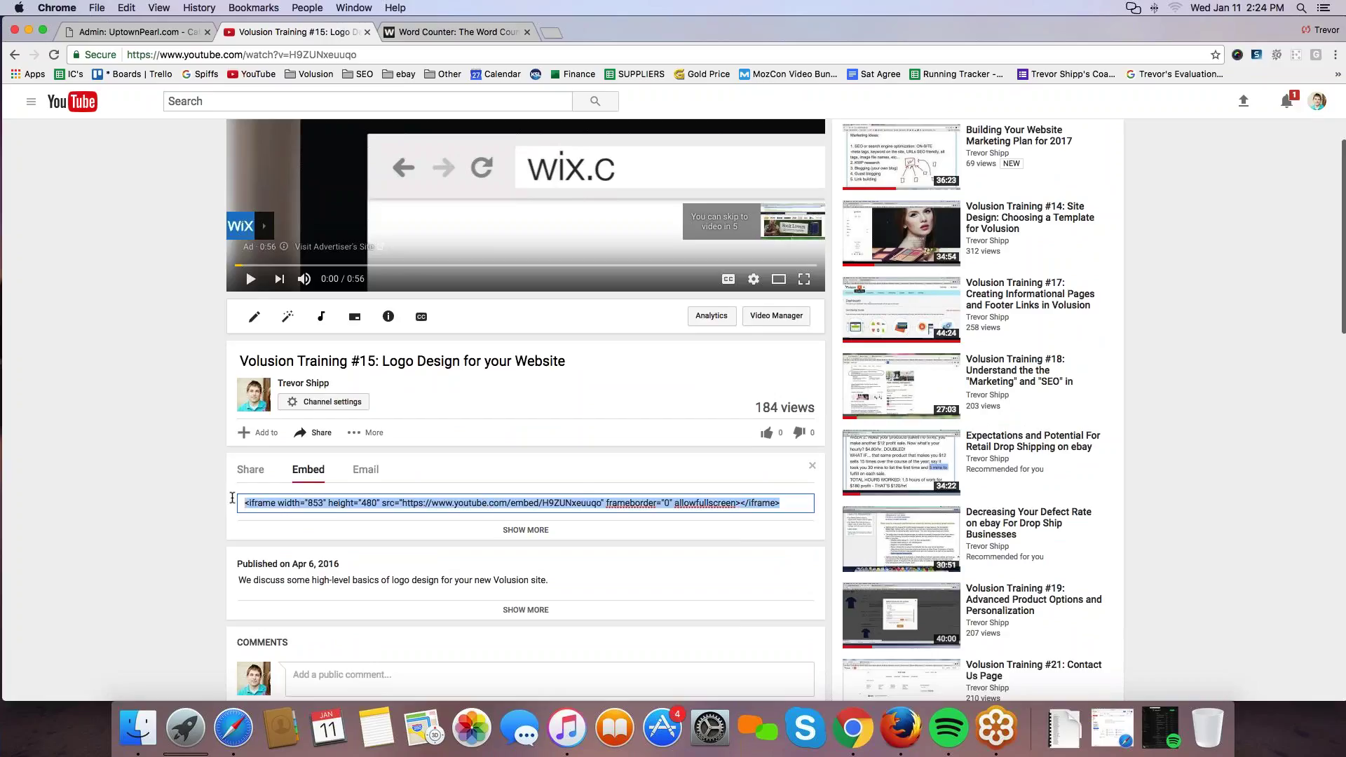
key("super+c")
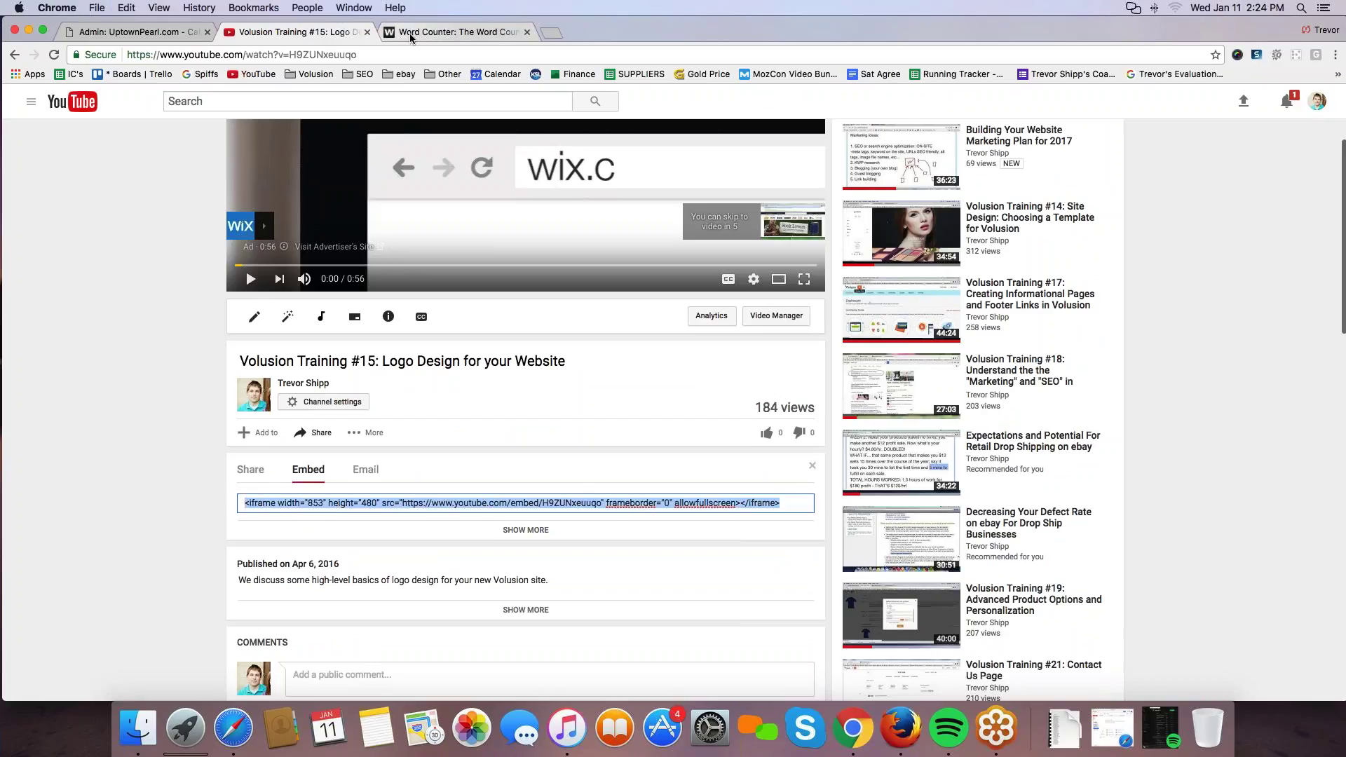
- Paste the embed code into the Insert Video dialog and insert the video in the Earrings category's Secondary Description
left_click(148, 34)
left_click(607, 394)
key("super+v")
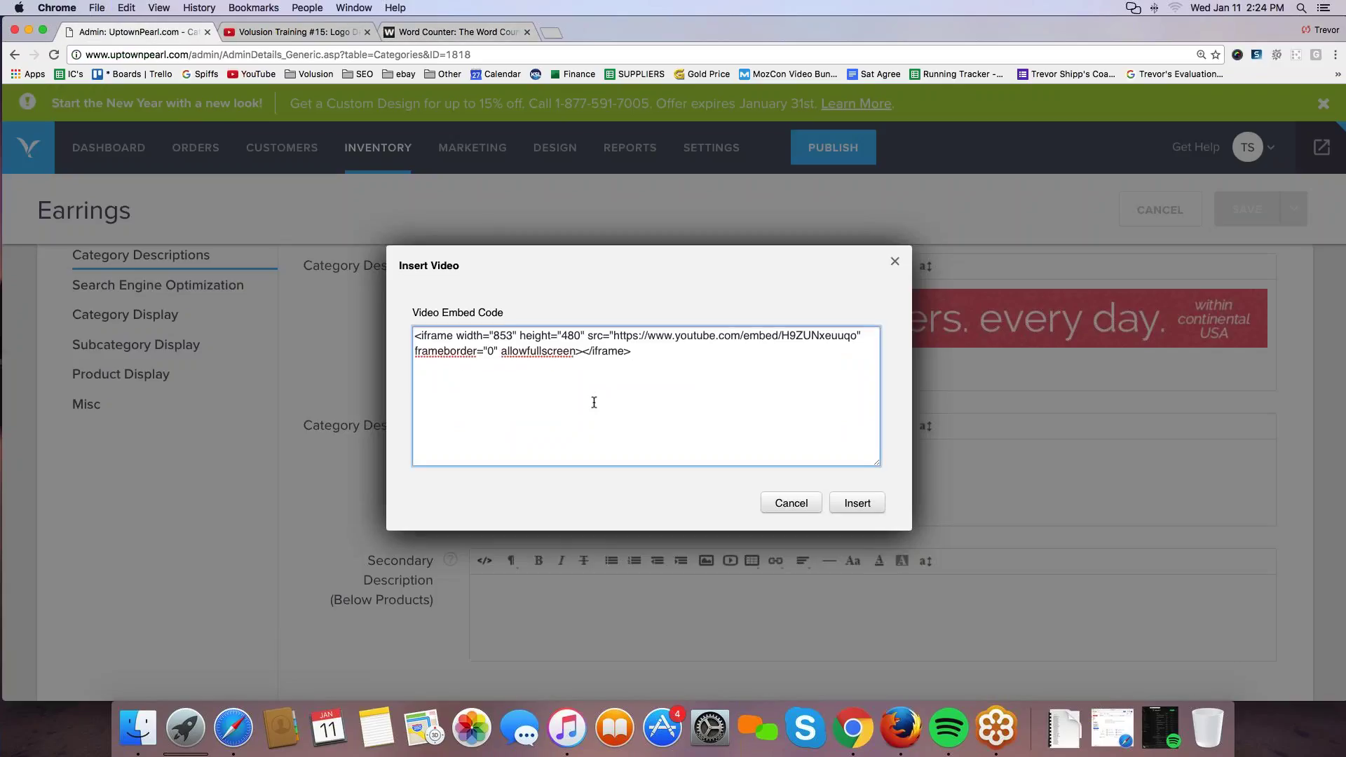
left_click(855, 509)
left_click(854, 509)
scroll(811, 550, "down", 5)
left_click(853, 503)
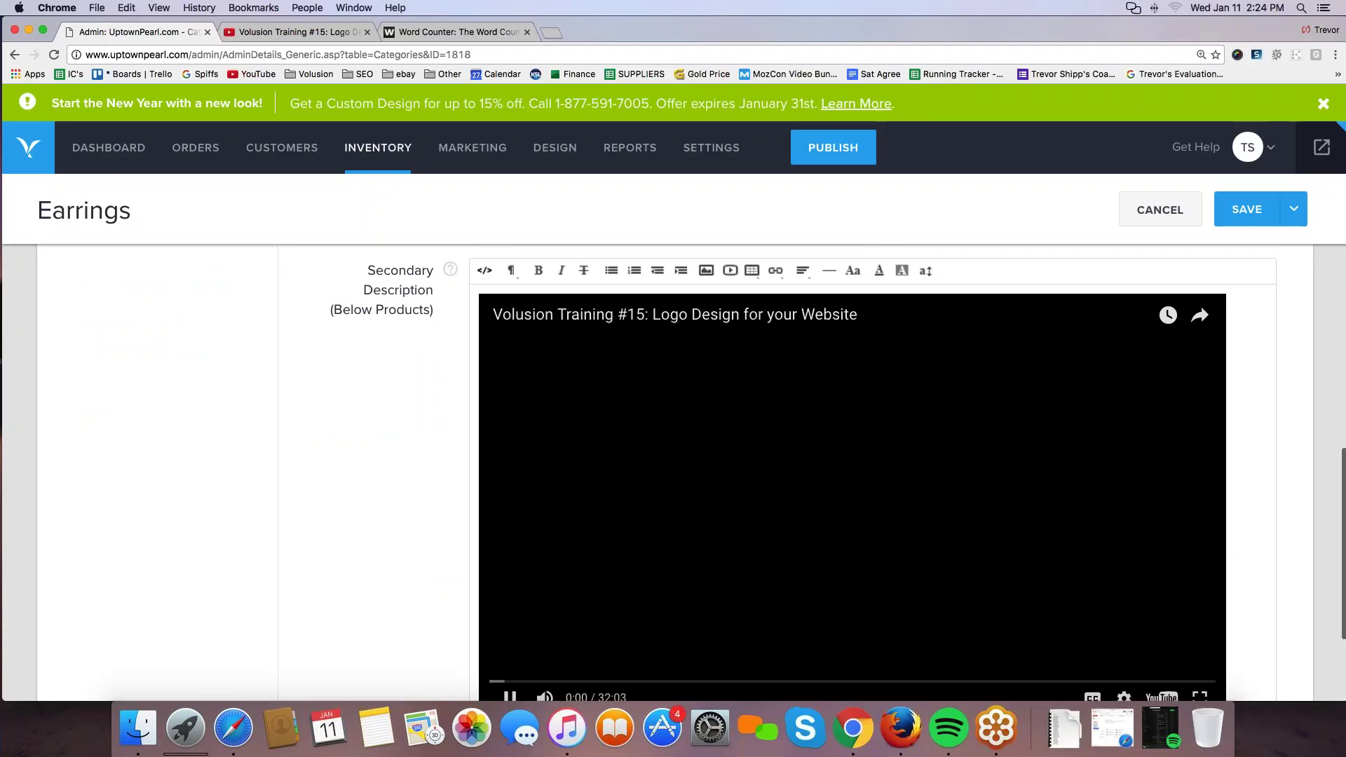
- Pause the embedded video and examine how it sits in the Secondary Description editor of the Earrings category
scroll(670, 496, "down", 2)
left_click(510, 586)
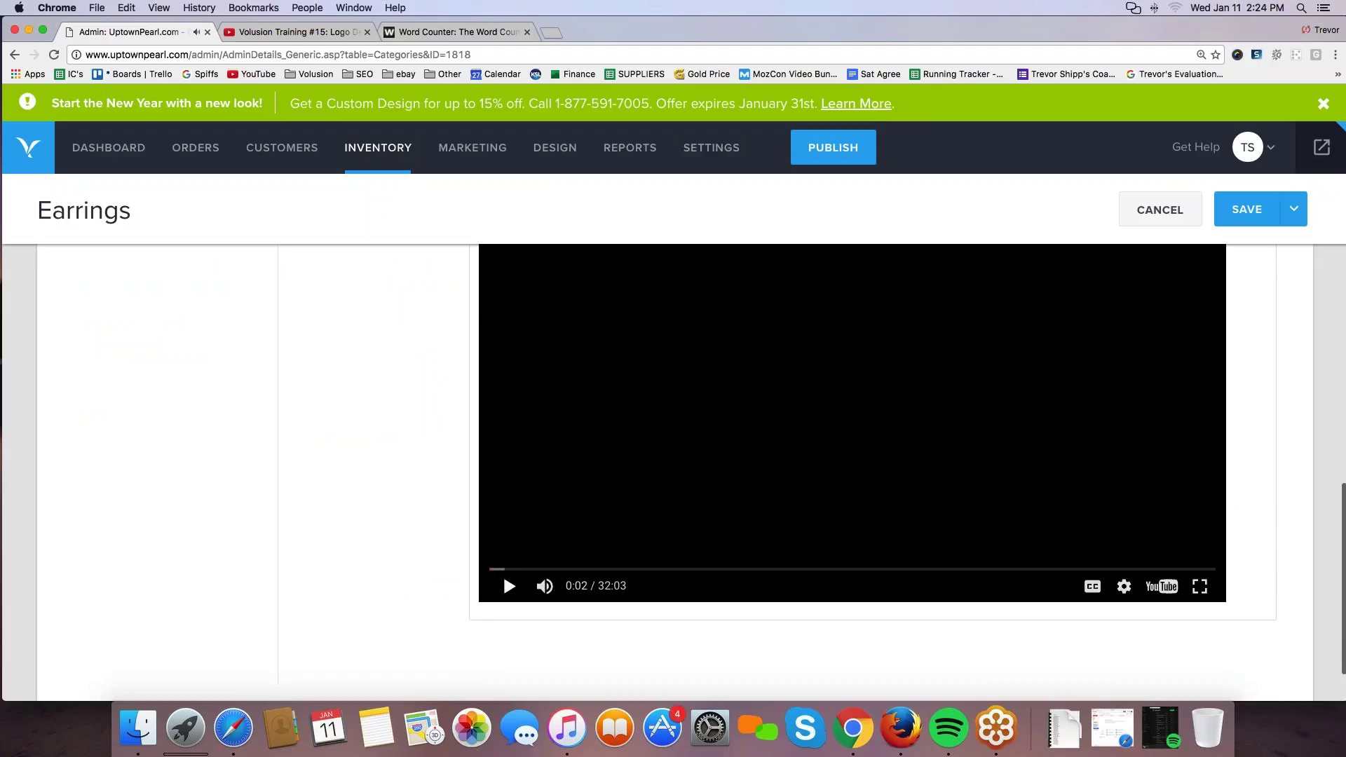
scroll(332, 501, "up", 3)
scroll(333, 501, "up", 1)
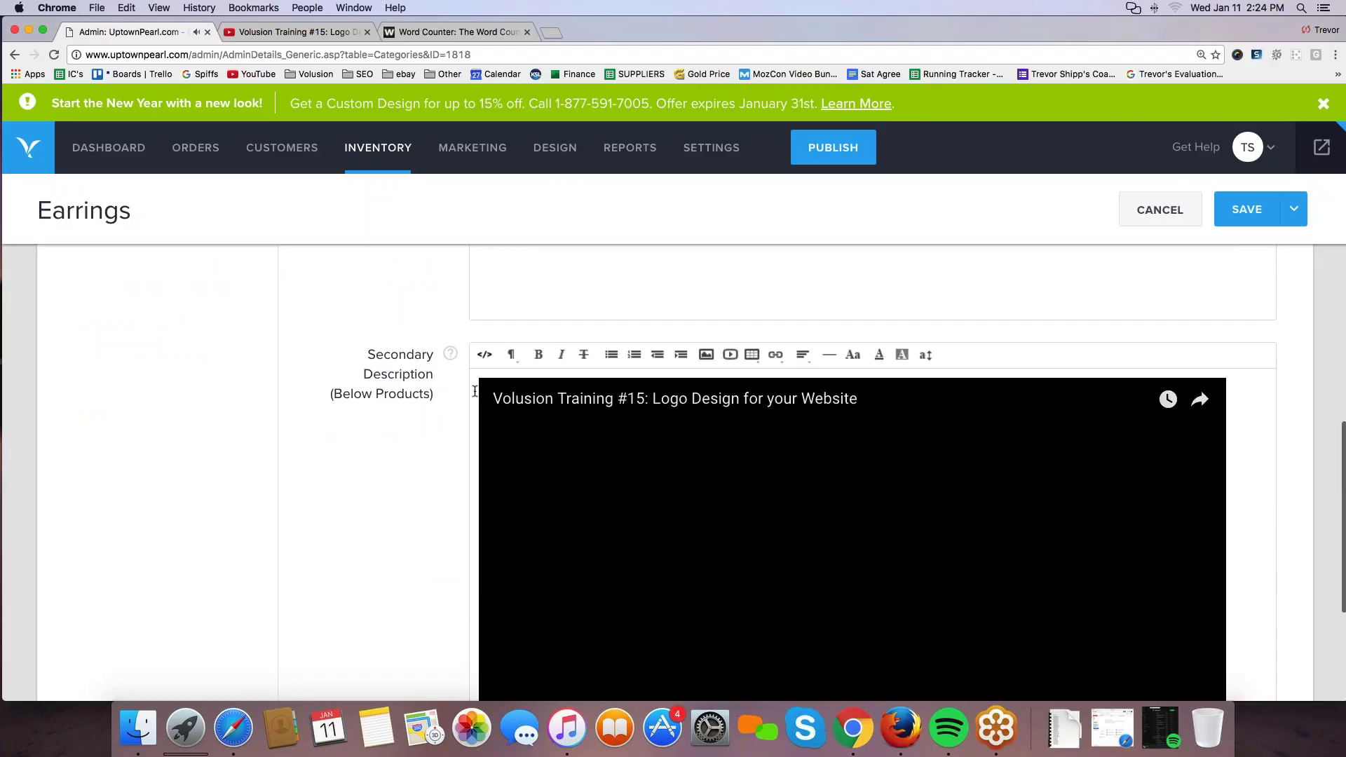
scroll(1142, 450, "down", 5)
scroll(1142, 451, "up", 4)
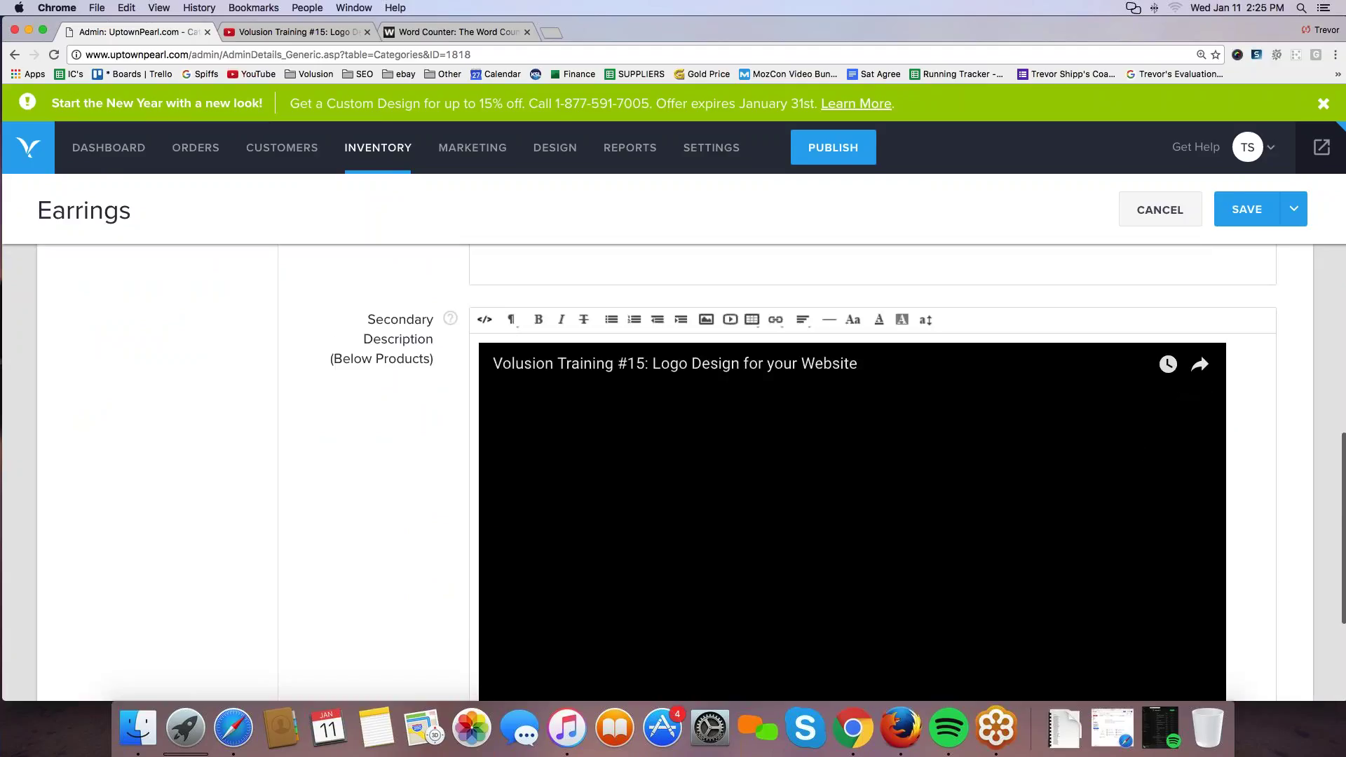
scroll(611, 320, "up", 3)
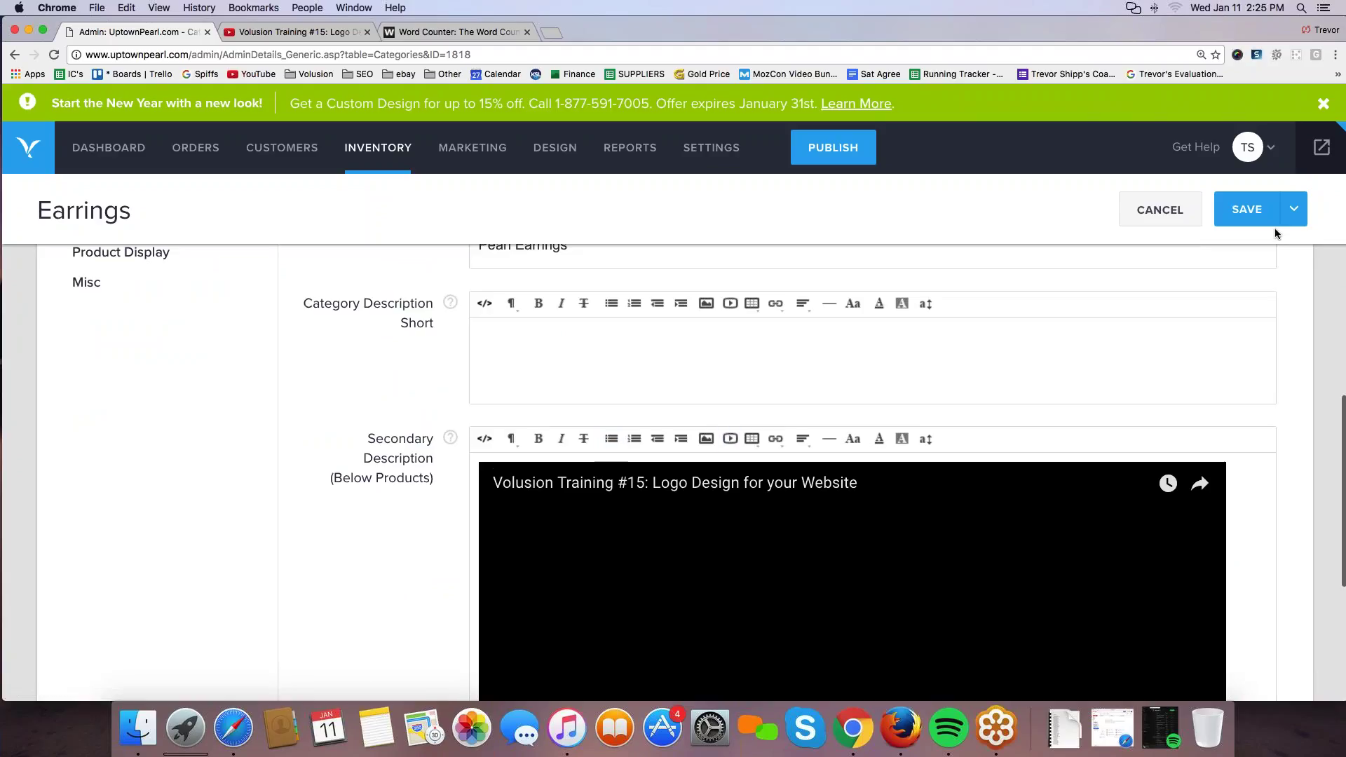
mouse_move(617, 407)
left_mouse_down()
mouse_move(474, 413)
mouse_move(468, 453)
mouse_move(825, 460)
mouse_move(968, 416)
left_mouse_up()
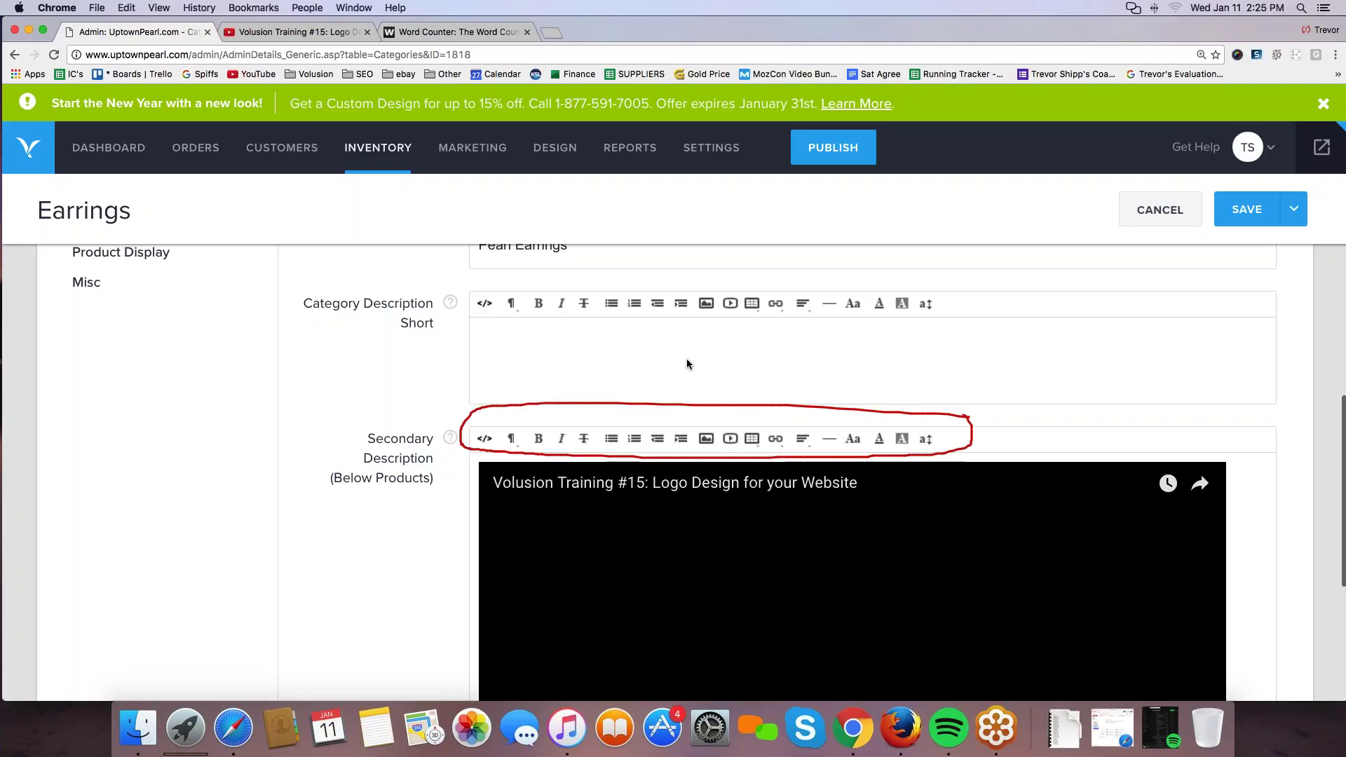
left_click(679, 355)
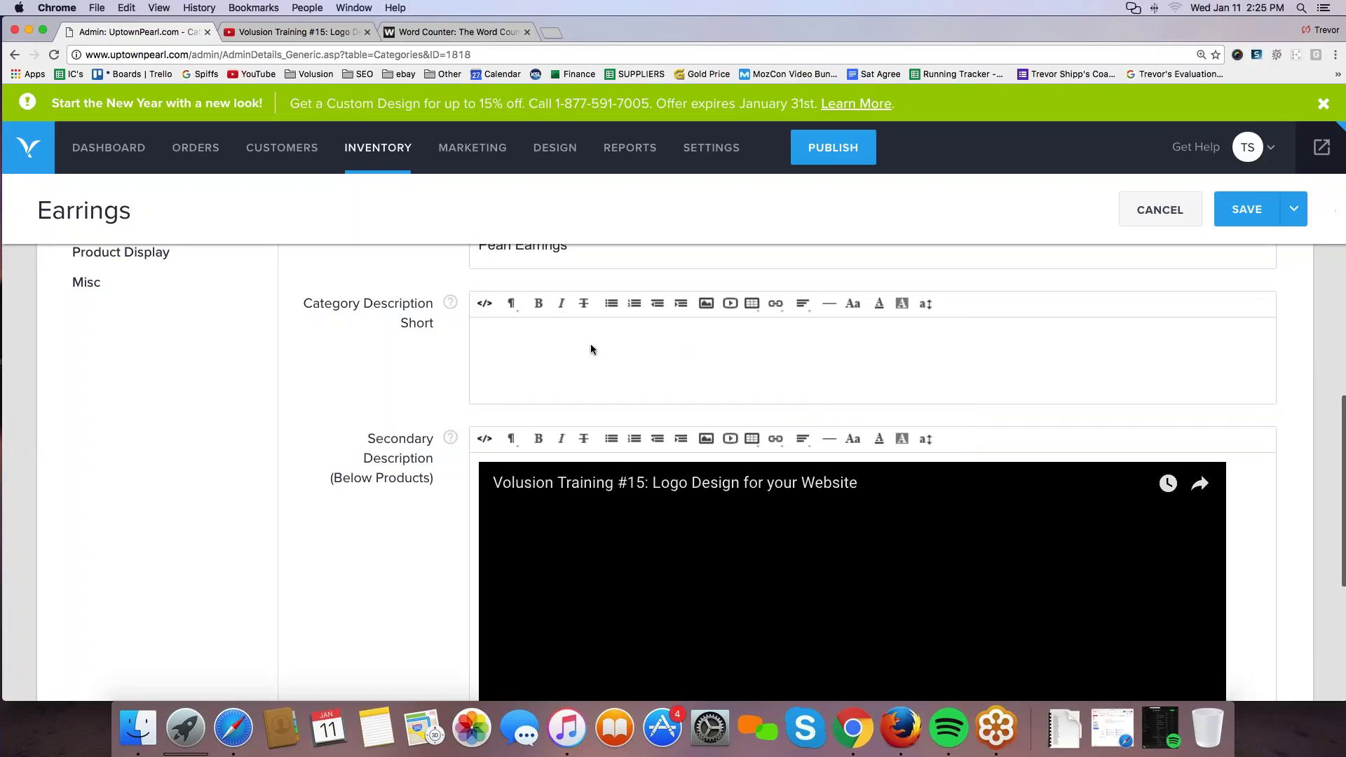
- Write "WYSIWYG" and, below it, "What you see is what you get" in the Category Description Short
left_click(558, 341)
type("WYSIWYG")
key("super+a")
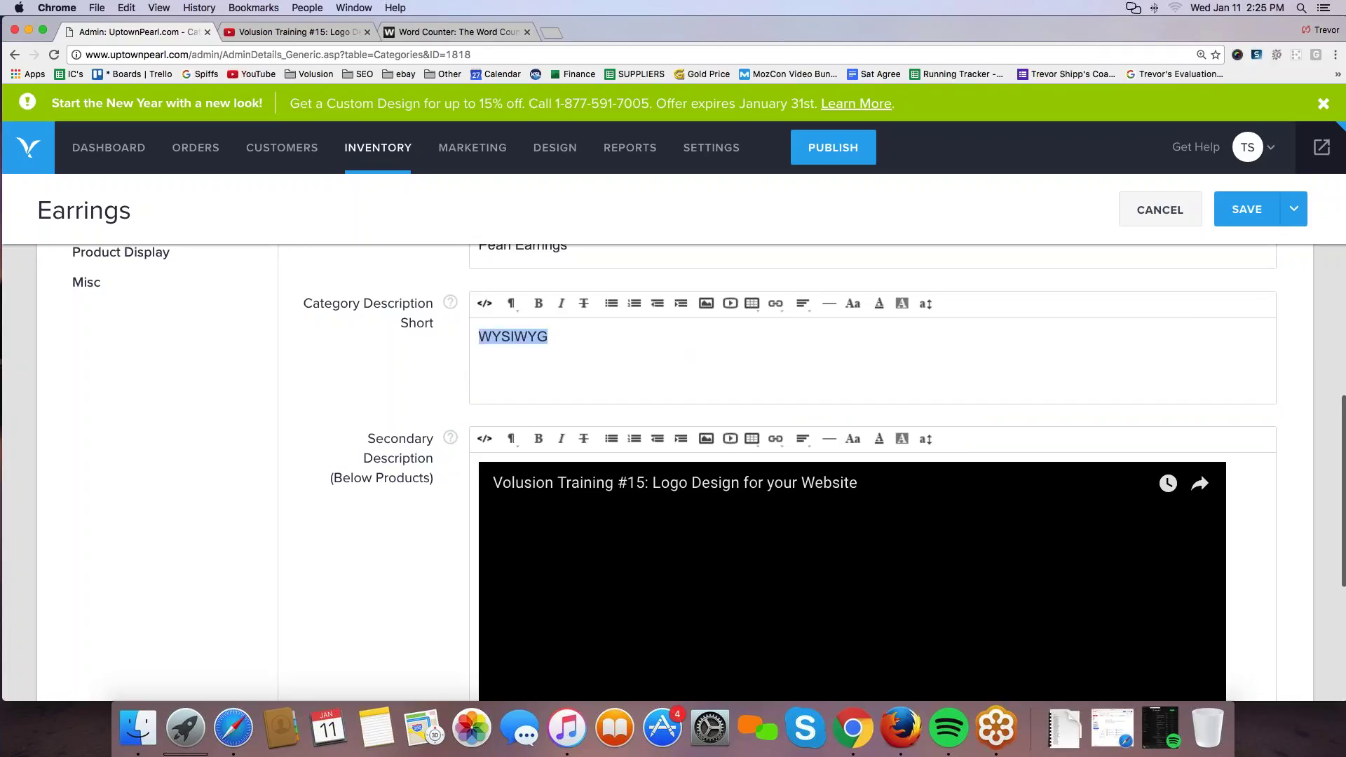
left_click(573, 342)
key("Return")
type("What you see is what ou get")
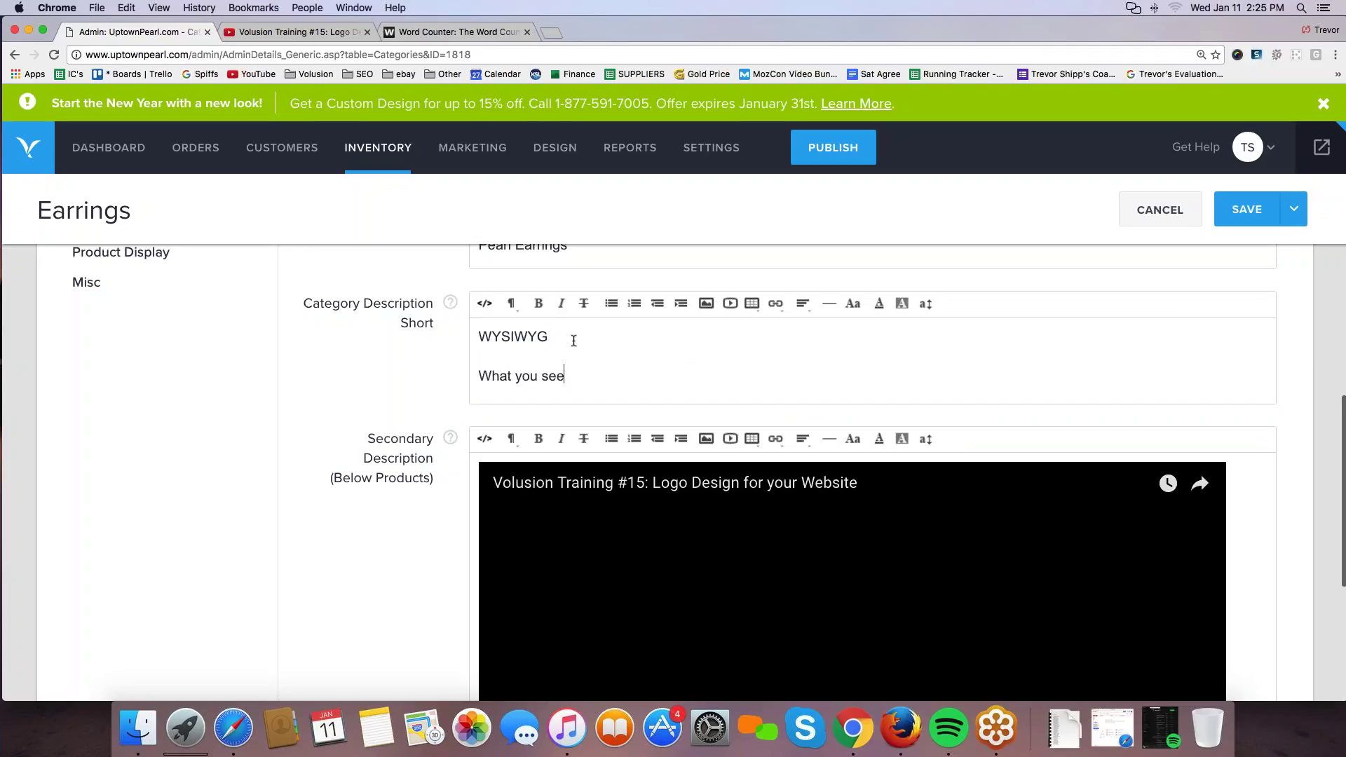
key("BackSpace")
key("BackSpace")
key("BackSpace")
key("BackSpace")
key("BackSpace")
key("BackSpace")
type("you get")
mouse_move(967, 415)
left_mouse_down()
mouse_move(637, 401)
mouse_move(450, 443)
mouse_move(818, 468)
mouse_move(970, 441)
mouse_move(948, 422)
left_mouse_up()
left_click(710, 418)
mouse_move(713, 436)
left_mouse_down()
mouse_move(755, 450)
mouse_move(734, 405)
mouse_move(707, 424)
left_mouse_up()
- Clear the Category Description Short text and discard the unsaved changes to the Earrings category
left_click_drag(663, 376, 442, 326)
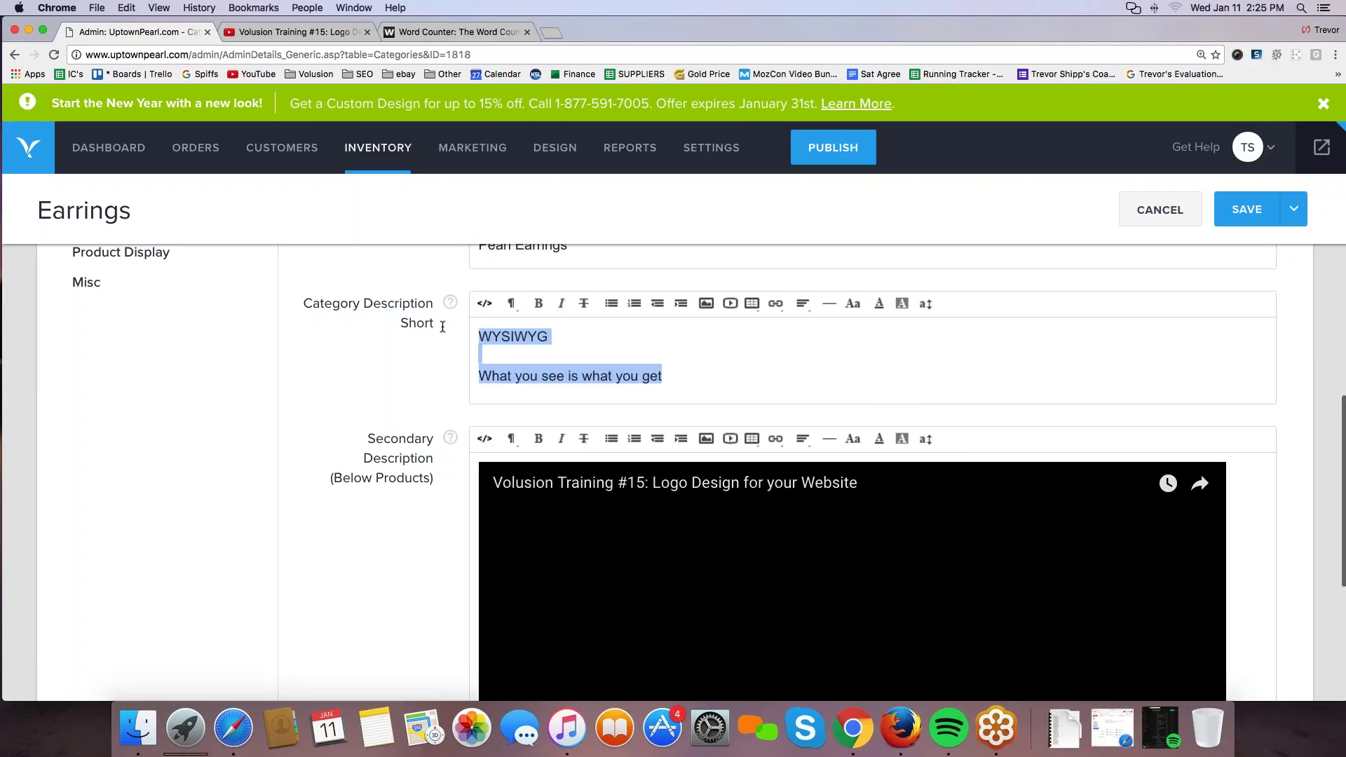
key("BackSpace")
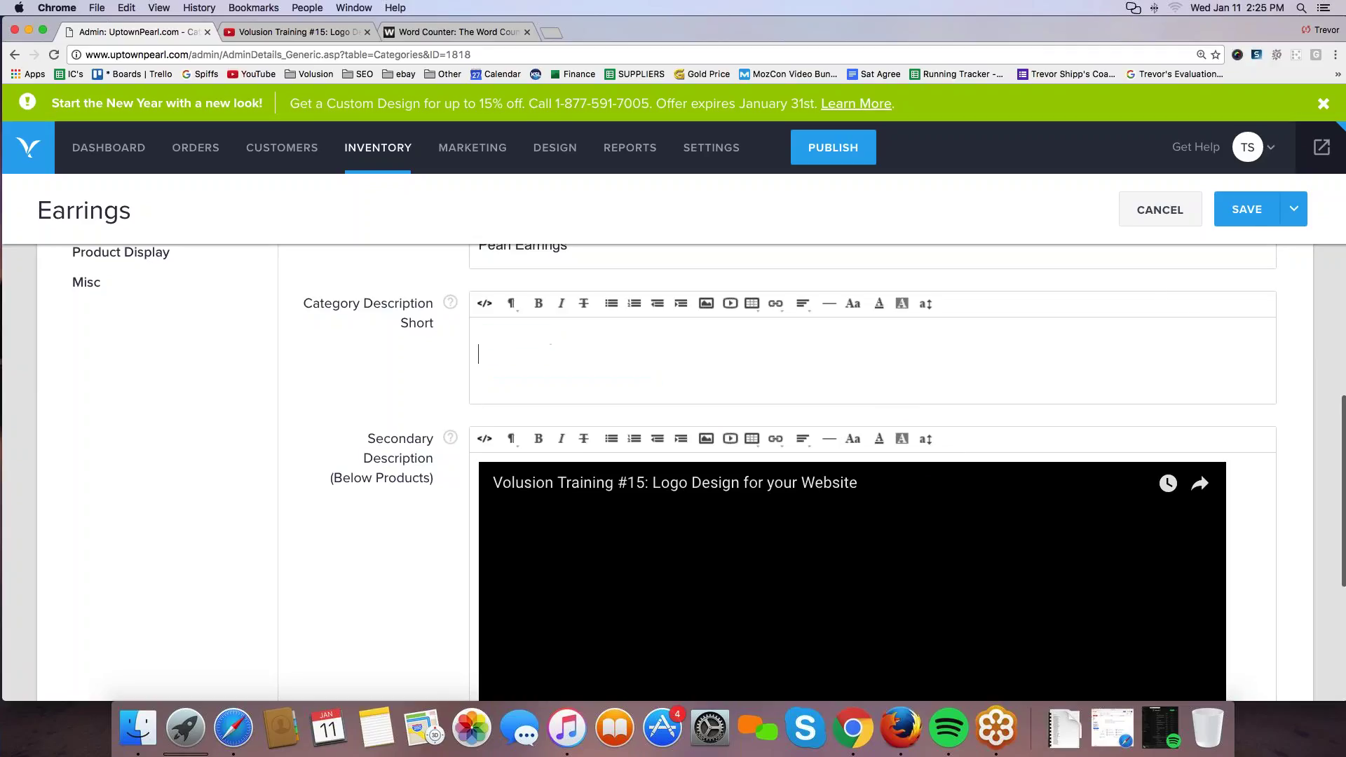
left_click(1137, 213)
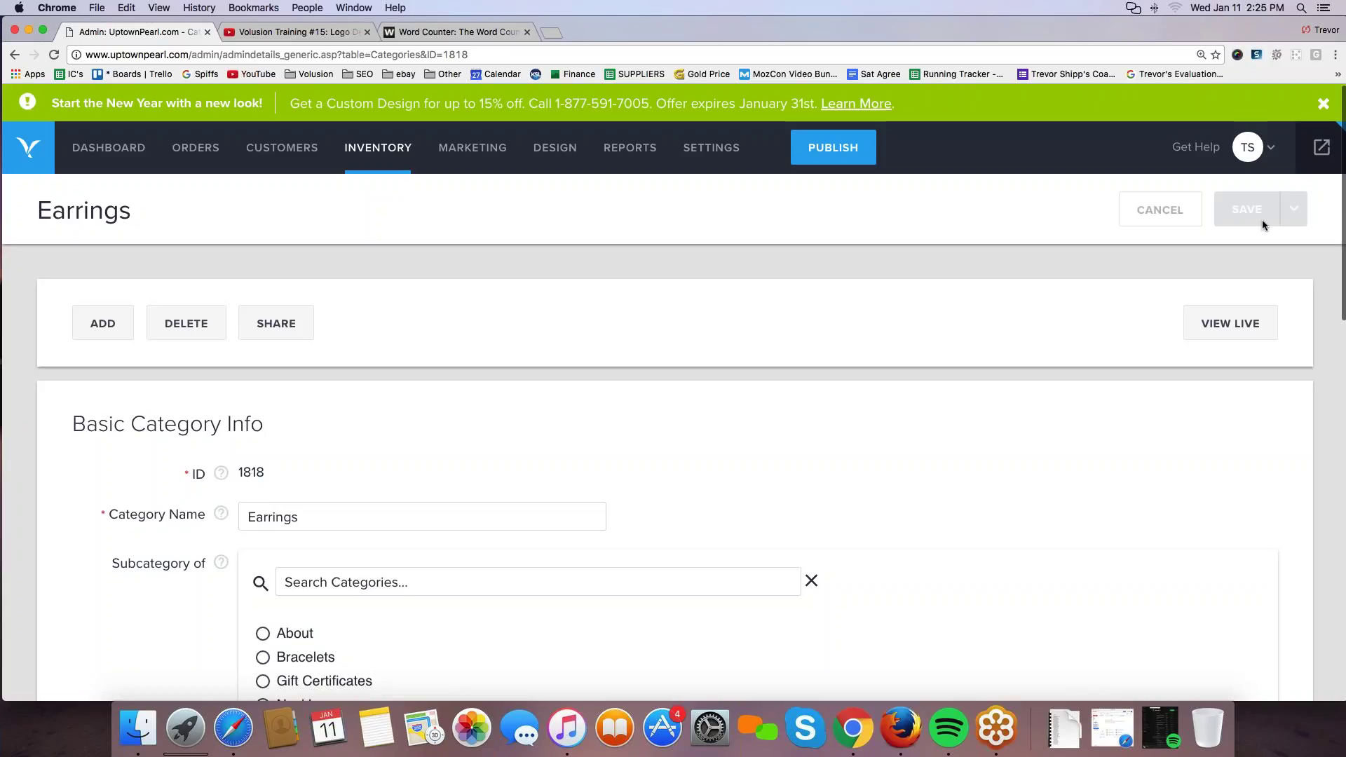
- Open the product named "test product" from the store's All Products list
mouse_move(375, 151)
left_click(393, 249)
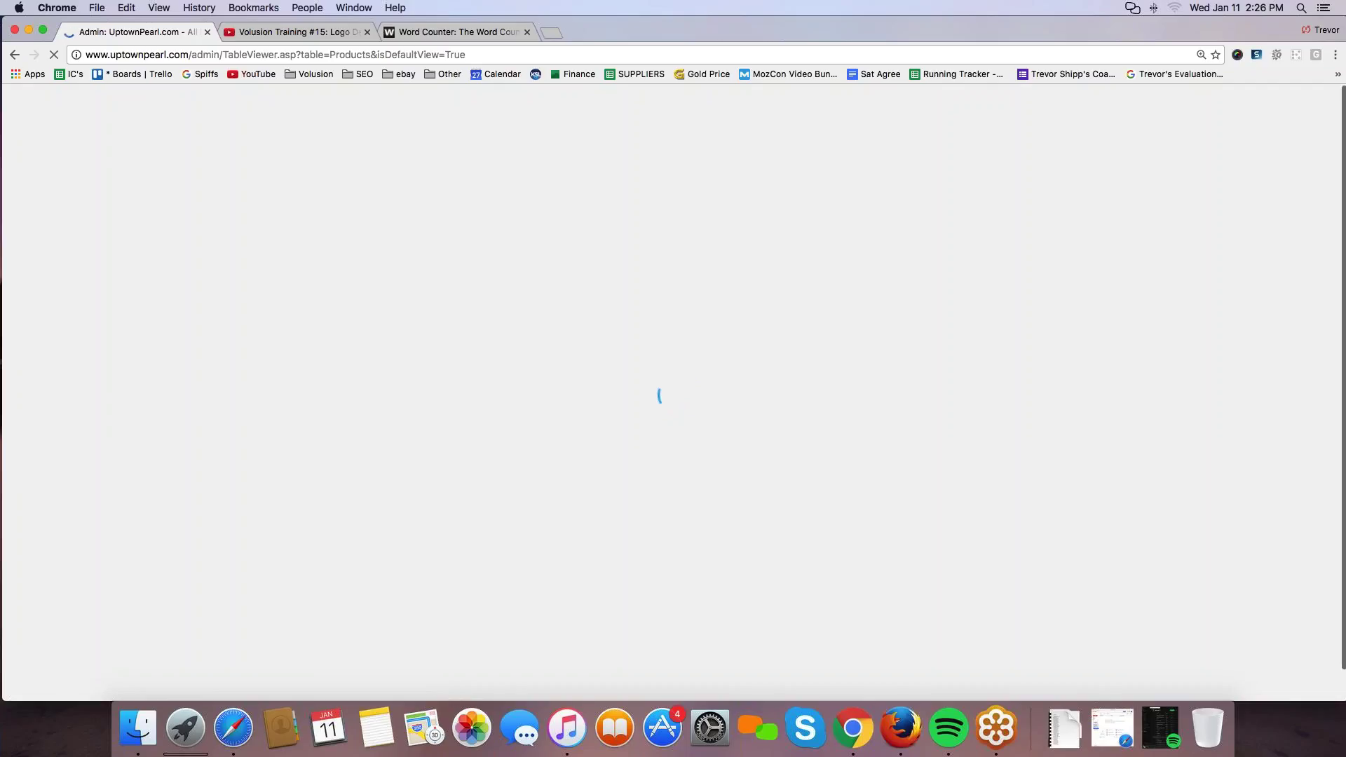
scroll(96, 356, "down", 1)
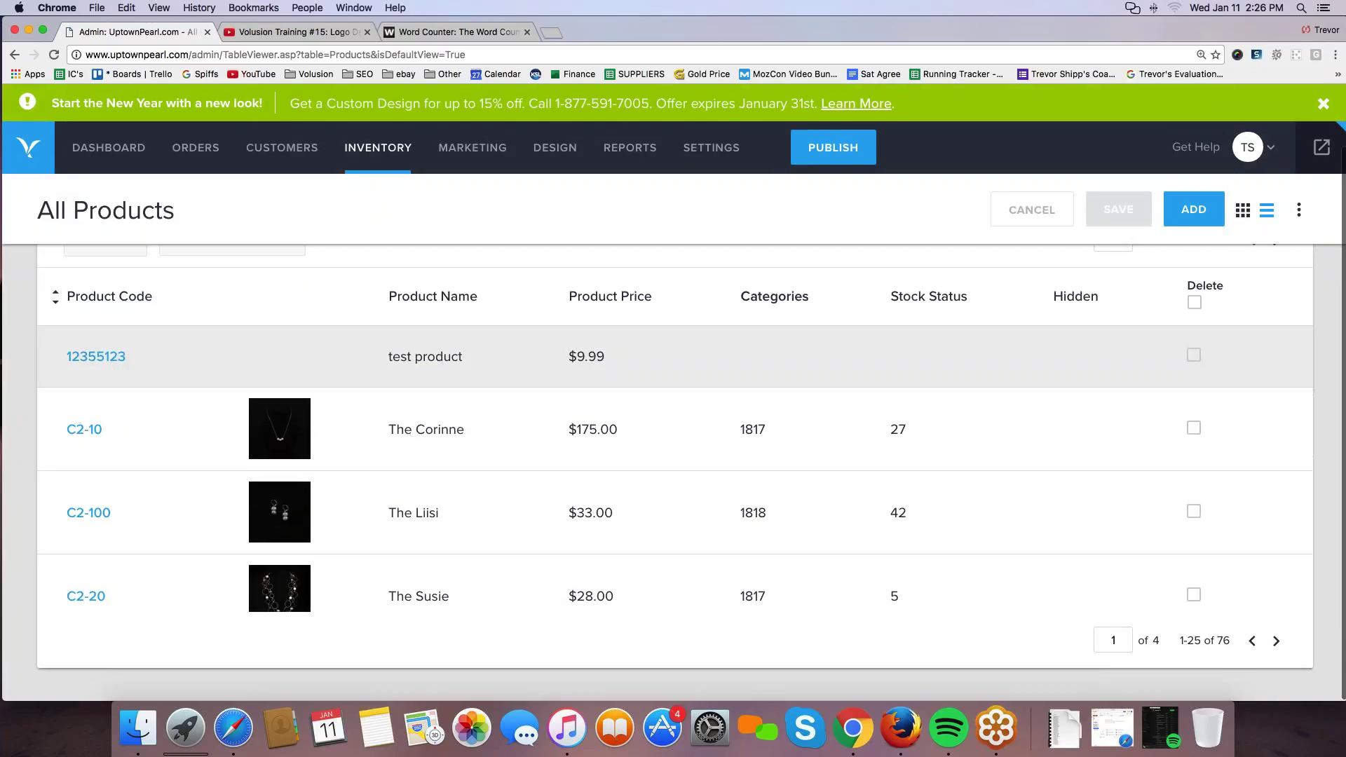
left_click(97, 356)
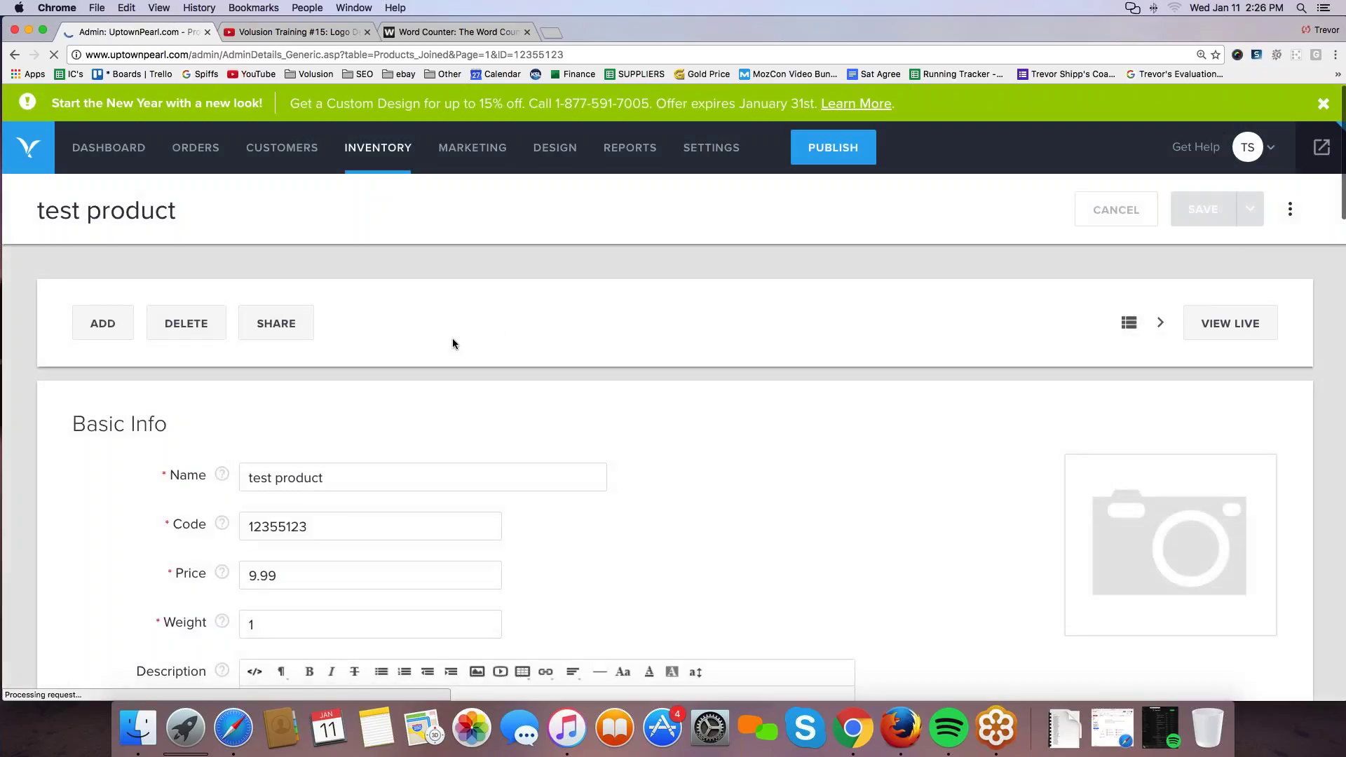
- Expand YouTube Video Management for the test product and open the Add Product Video dialog
scroll(510, 308, "down", 2)
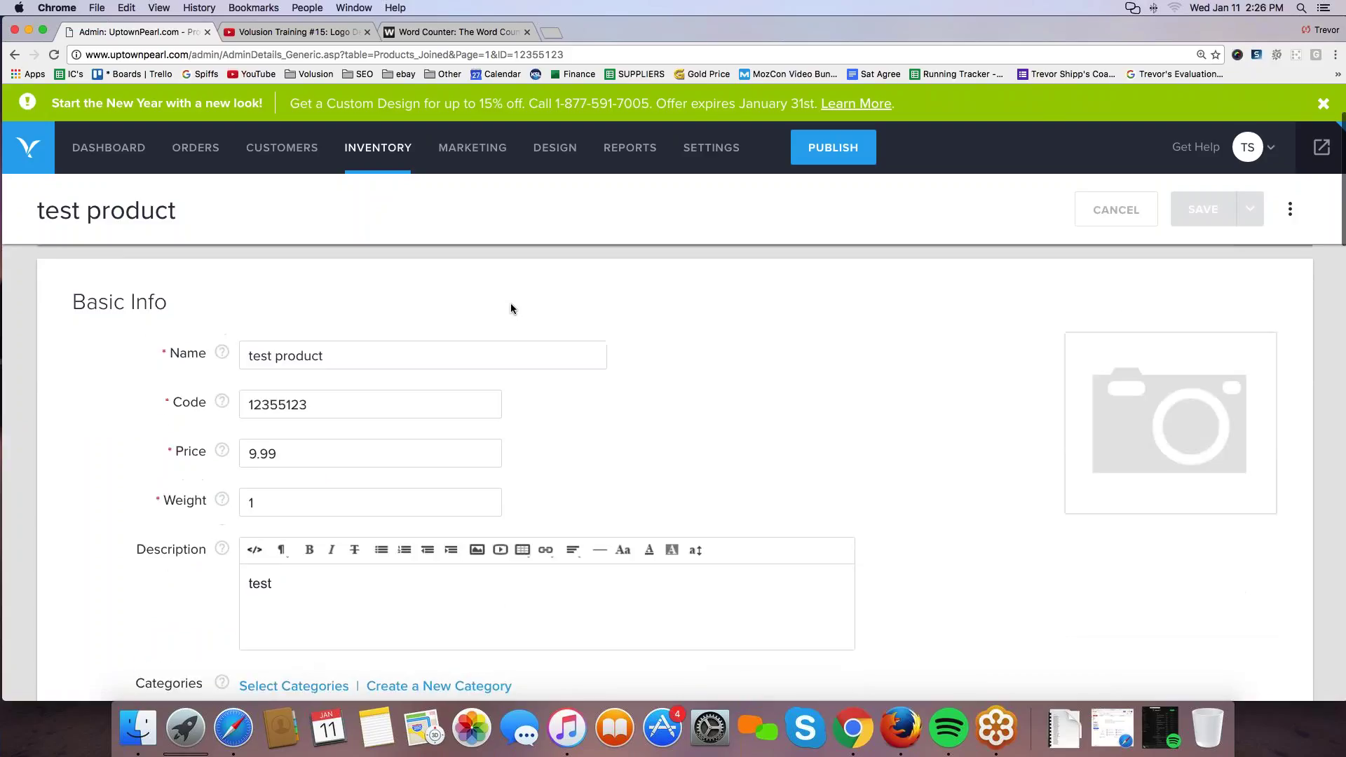
scroll(510, 307, "down", 5)
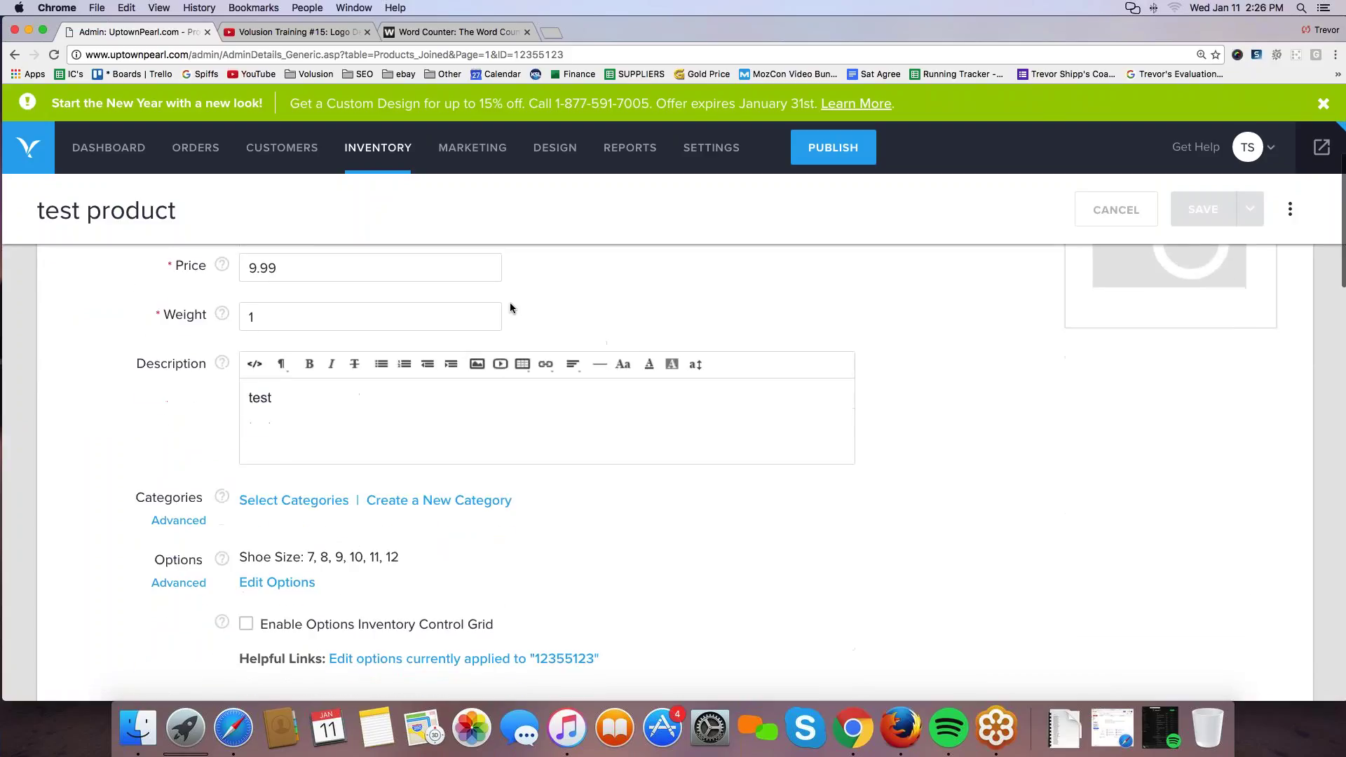
scroll(510, 307, "down", 6)
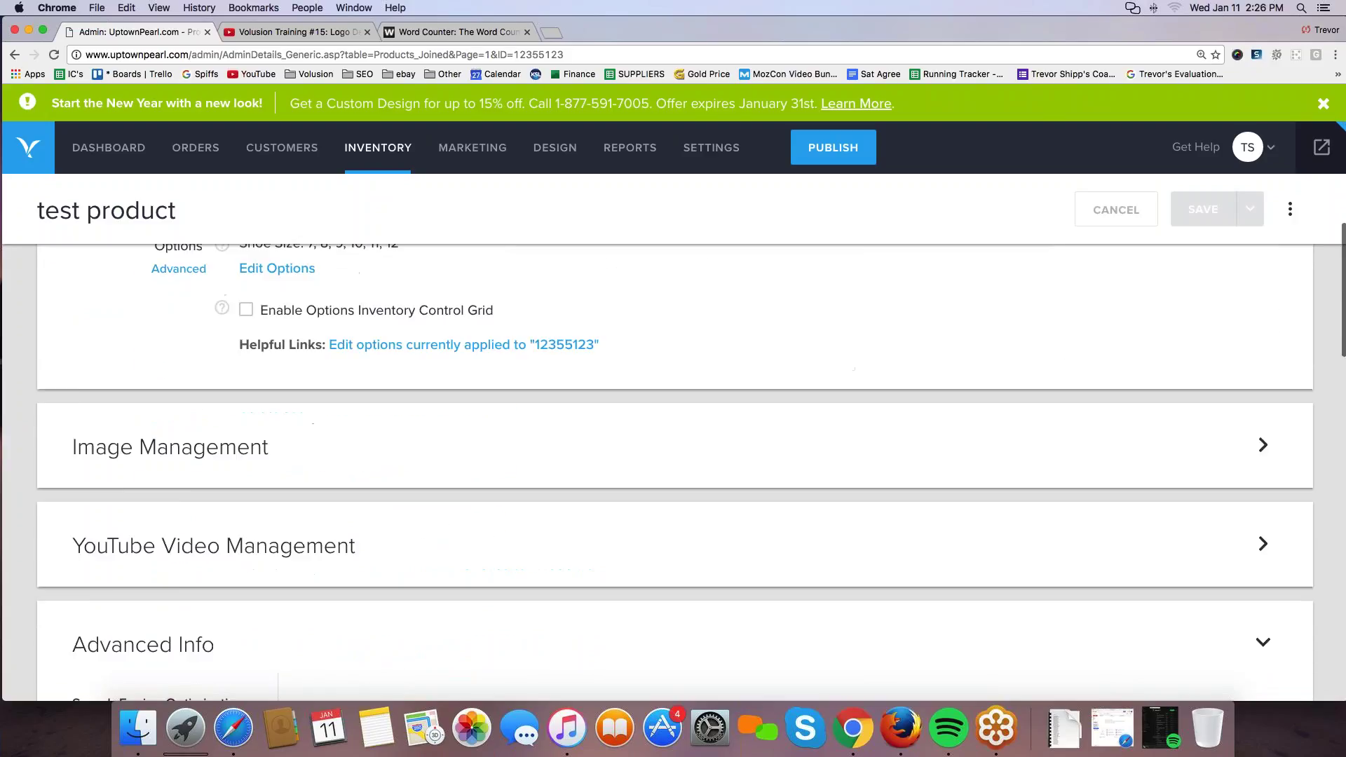
left_click_drag(72, 471, 361, 473)
scroll(84, 471, "down", 2)
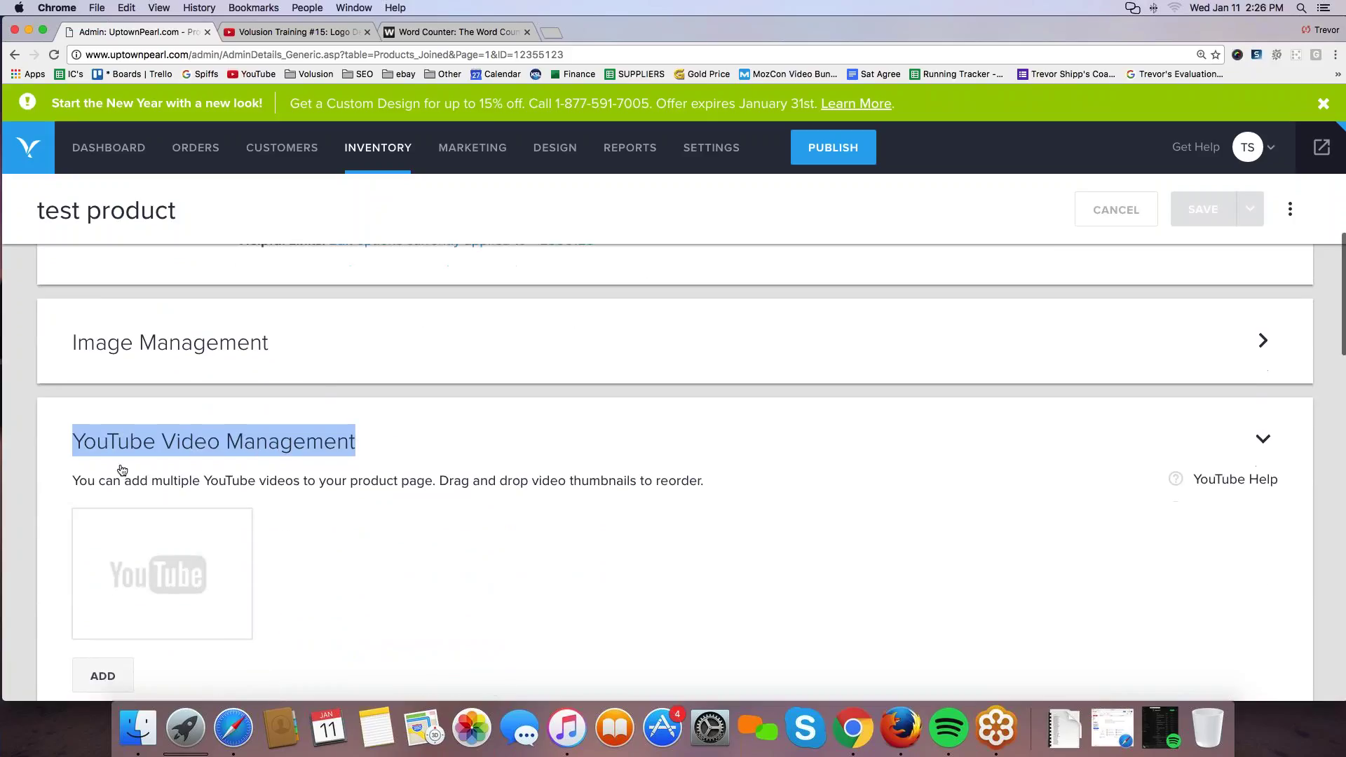
left_click(145, 381)
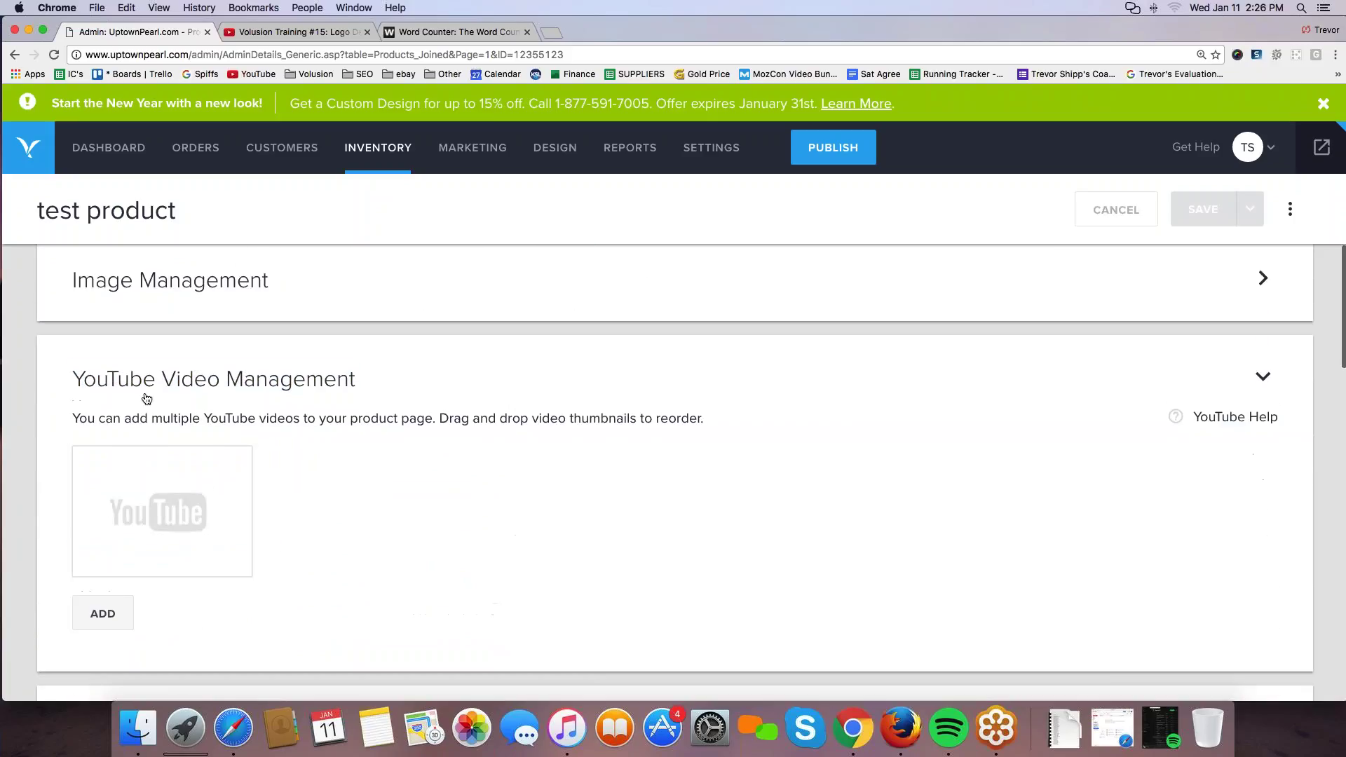
left_click(112, 623)
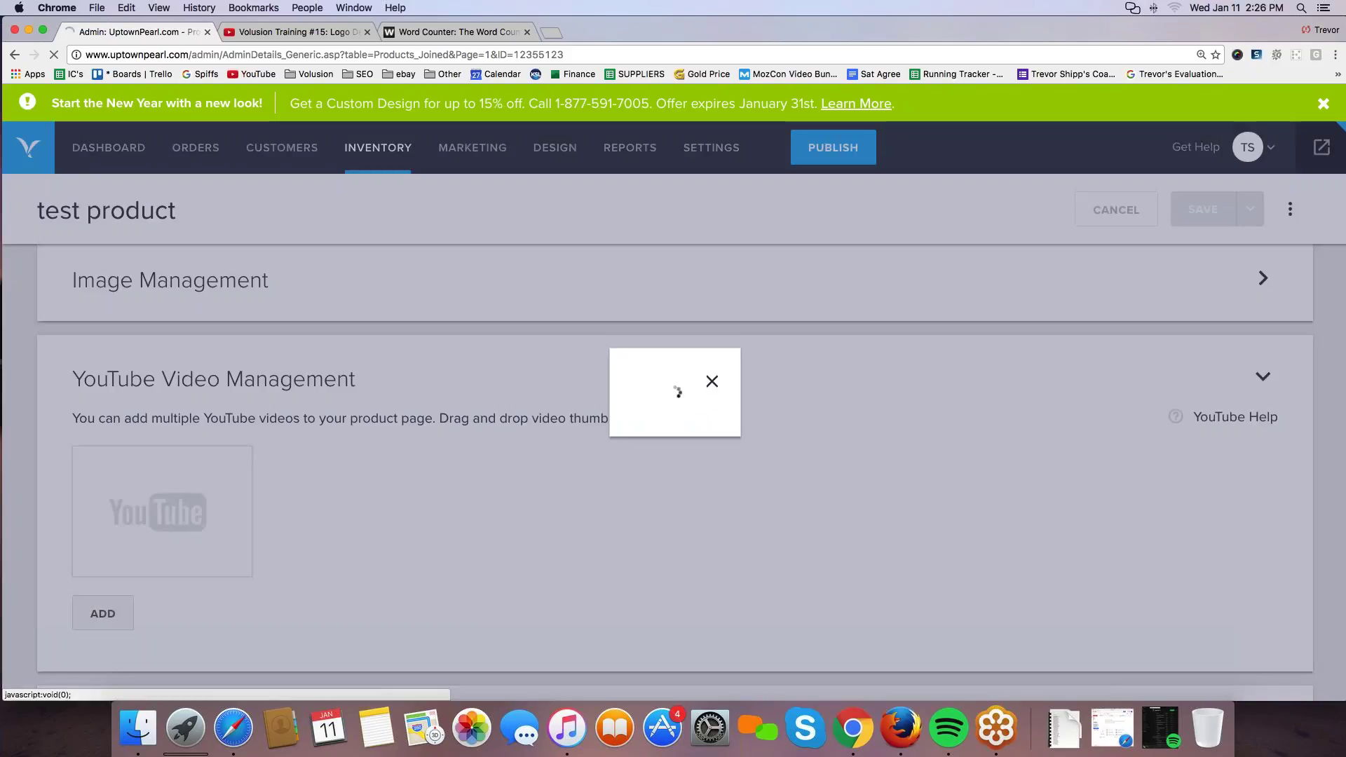
left_click(459, 304)
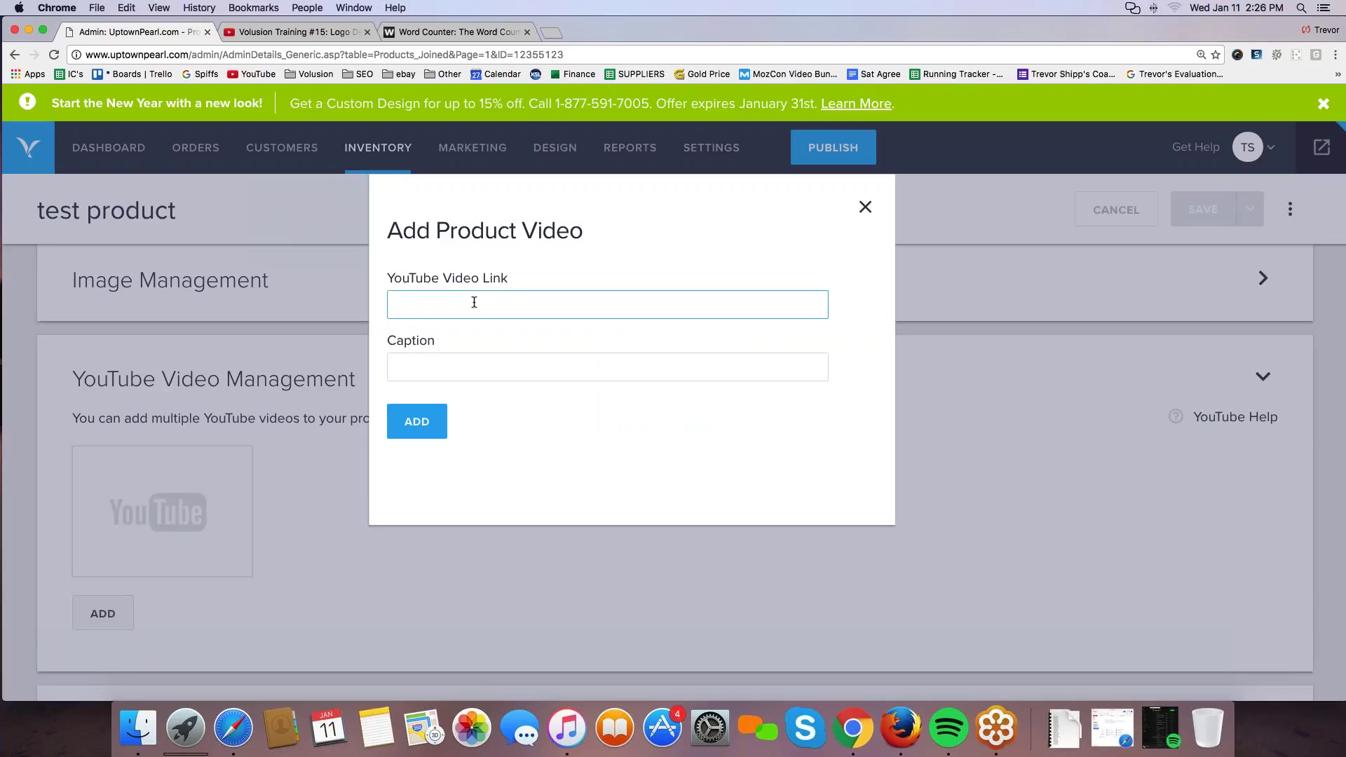
- Copy the web address of the "Volusion Training #15: Logo Design for your Website" video on YouTube
left_click(294, 31)
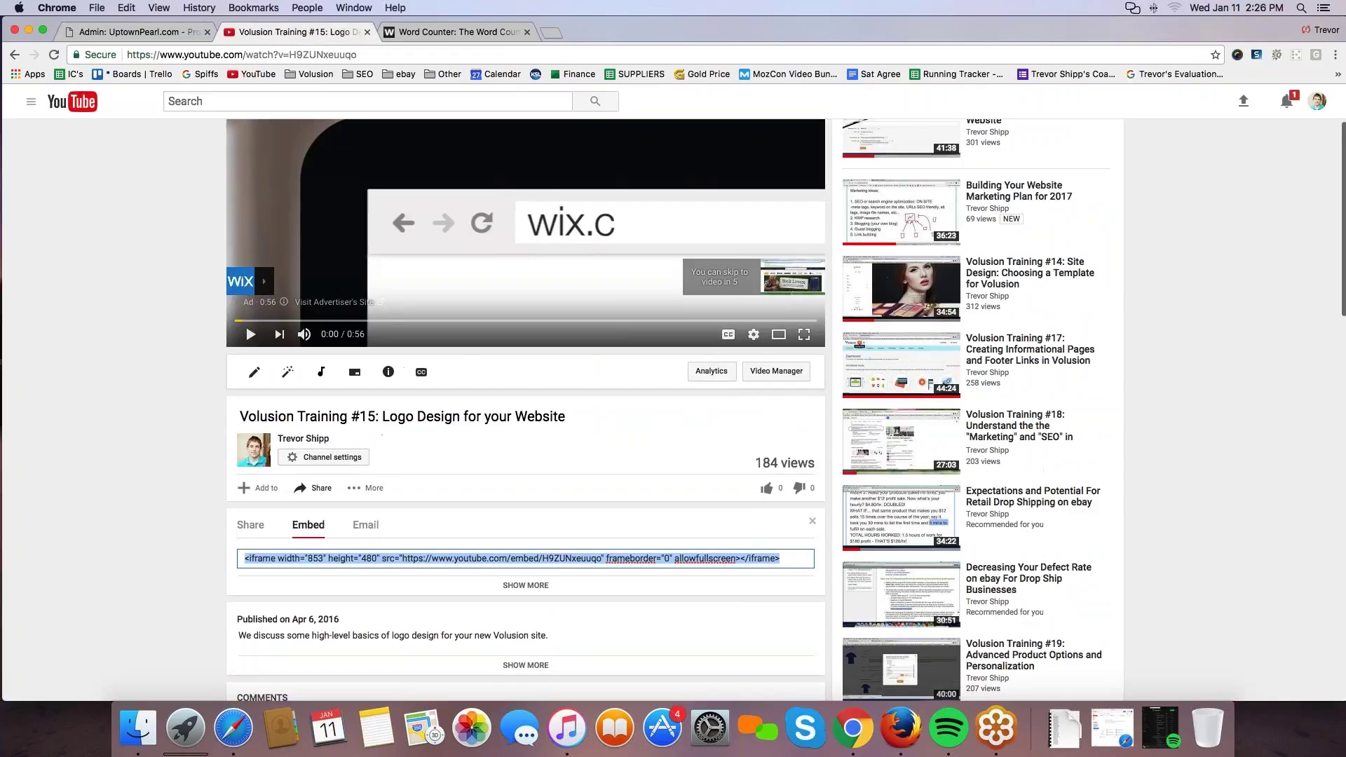
scroll(1335, 217, "up", 3)
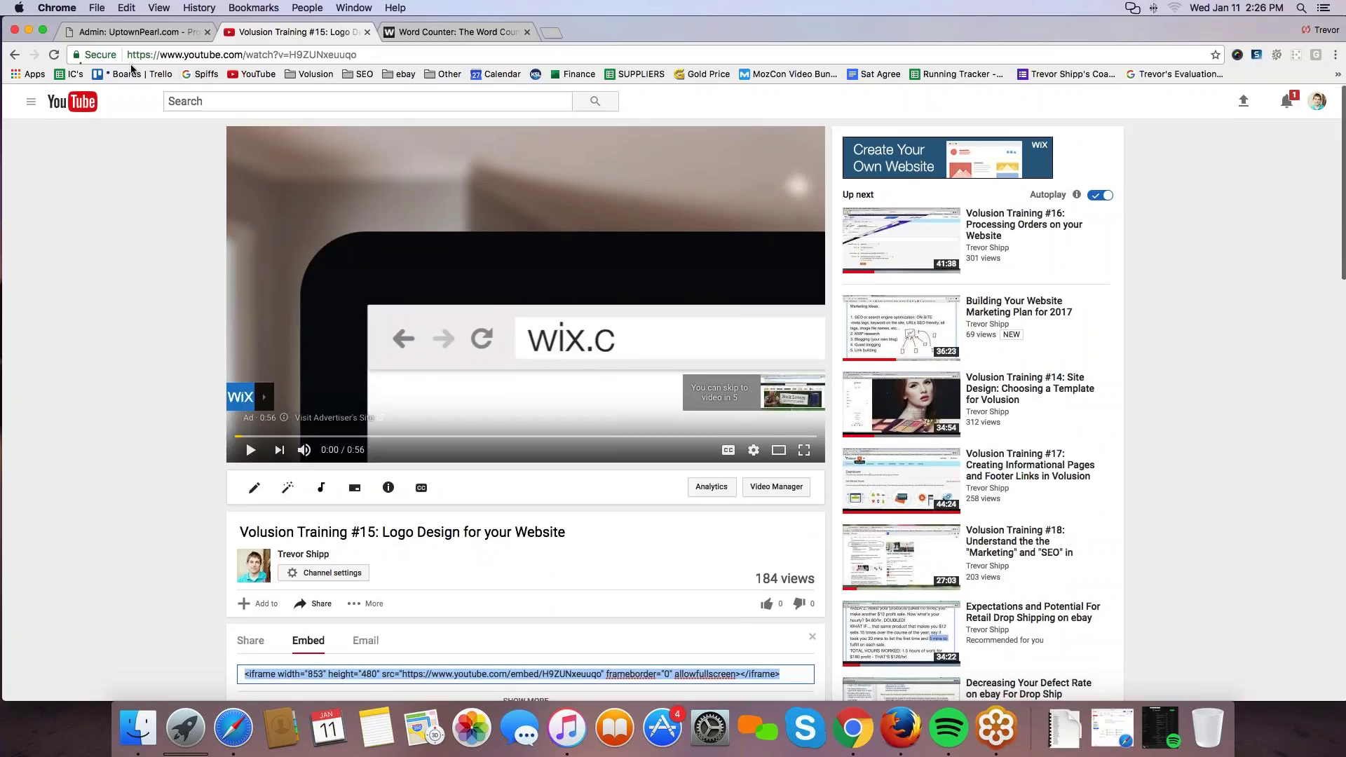
mouse_move(131, 68)
left_mouse_down()
mouse_move(364, 79)
mouse_move(324, 36)
mouse_move(108, 53)
mouse_move(97, 70)
left_mouse_up()
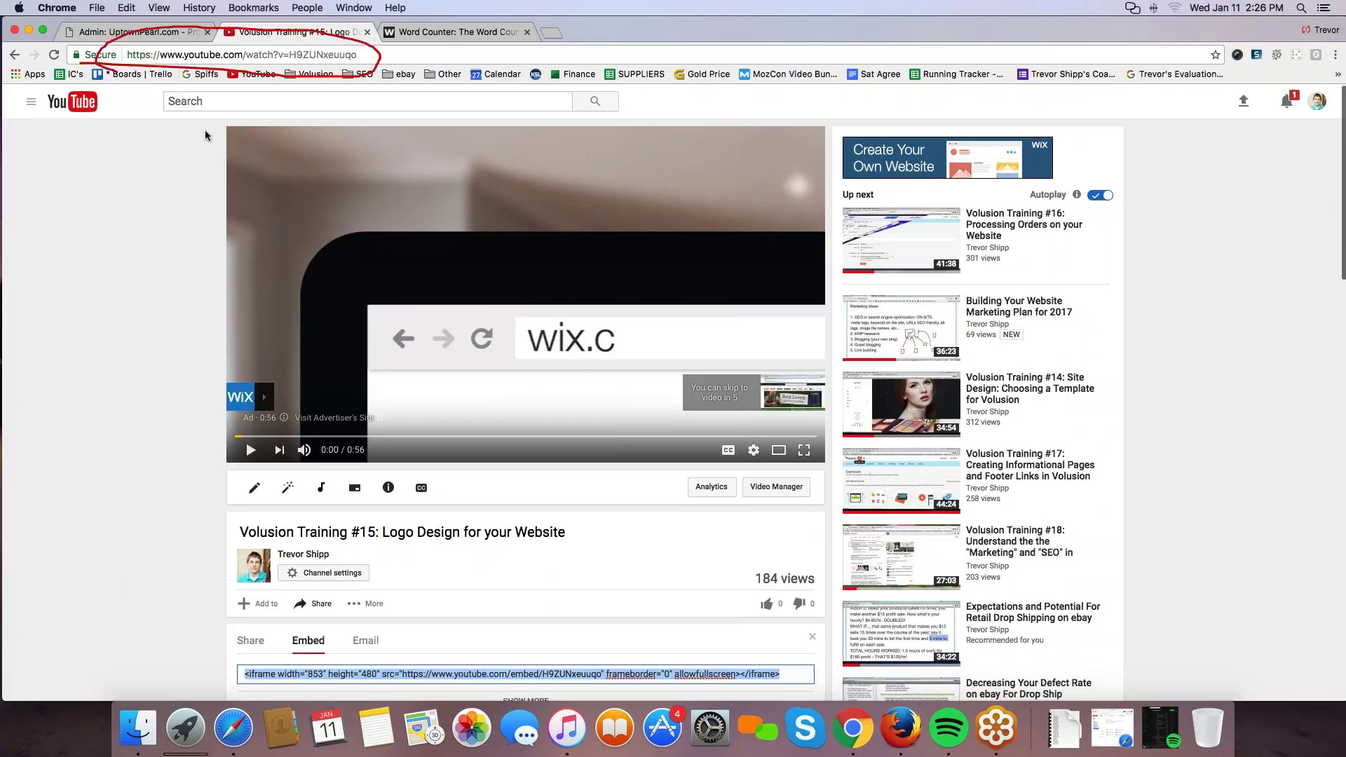
left_click(230, 55)
key("super+c")
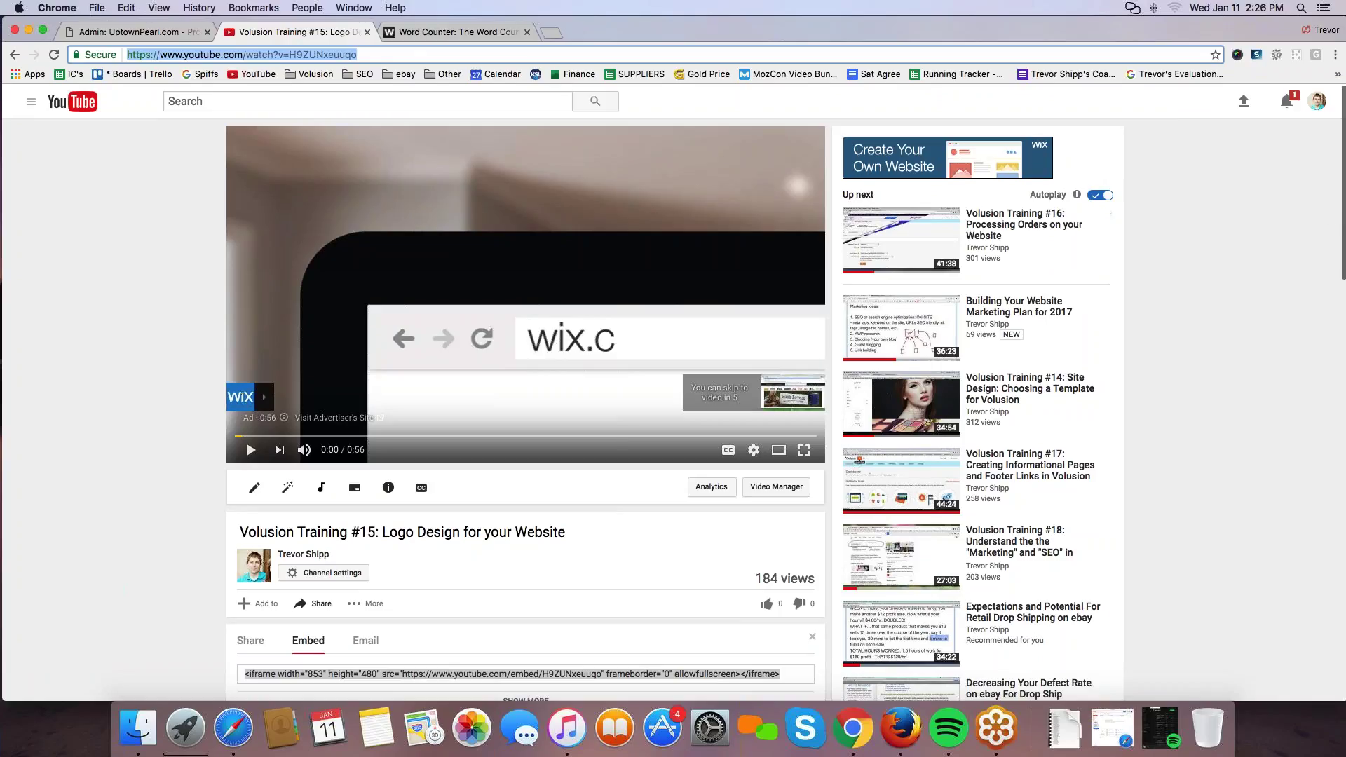
left_click(136, 32)
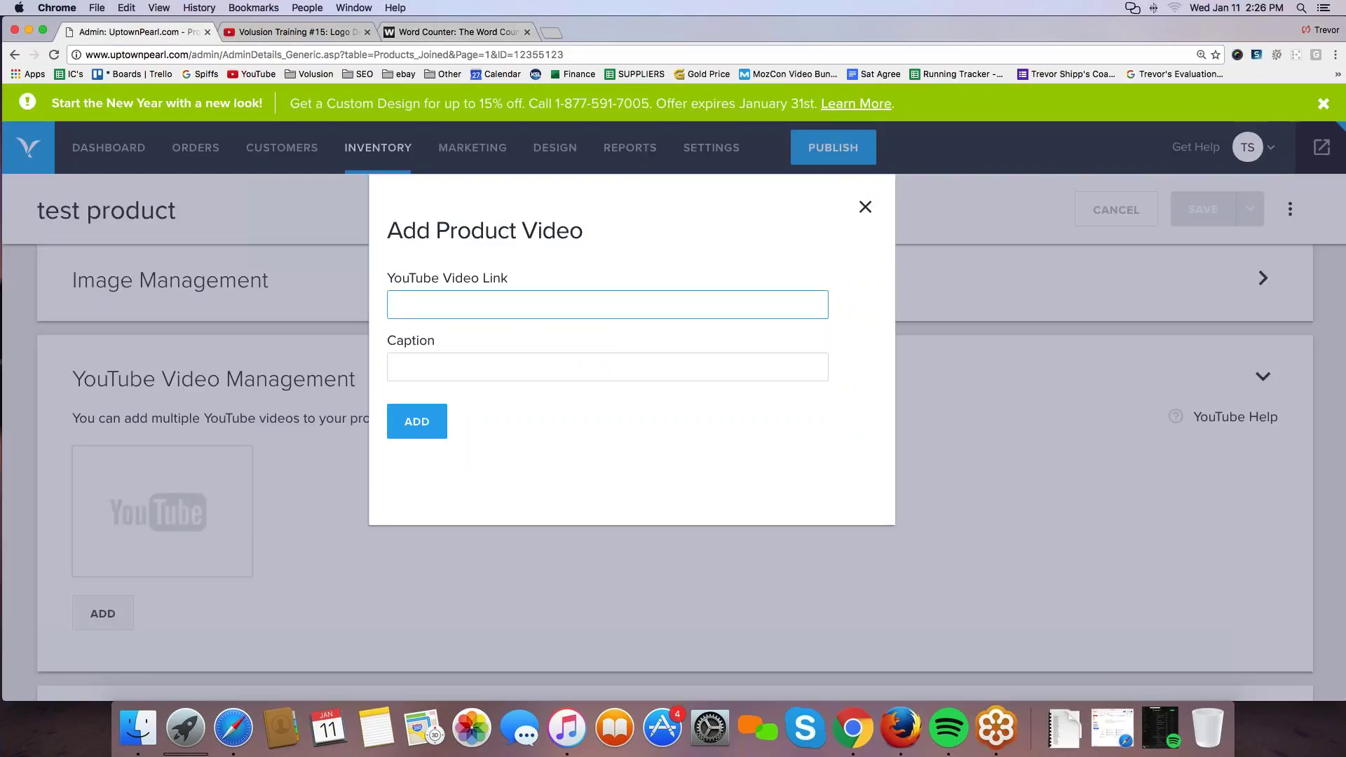
key("super+v")
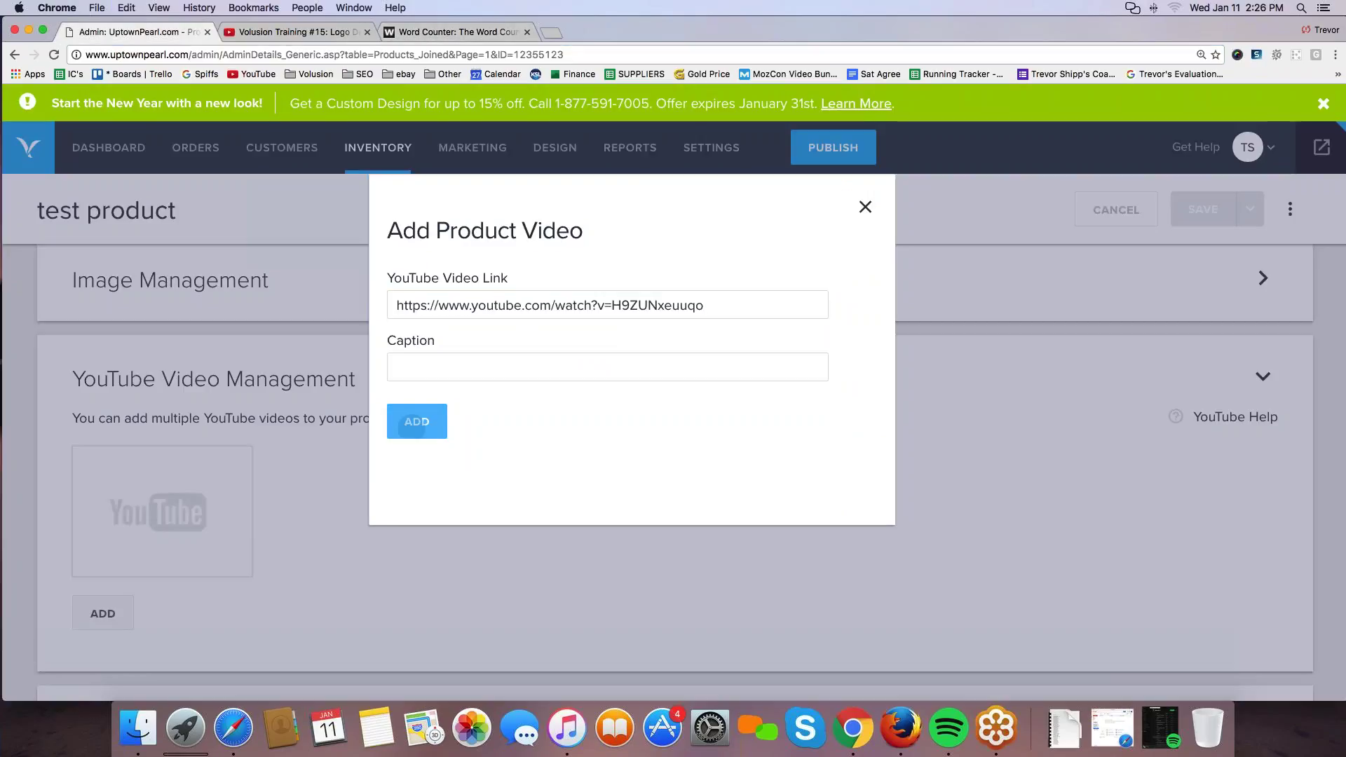
key("Return")
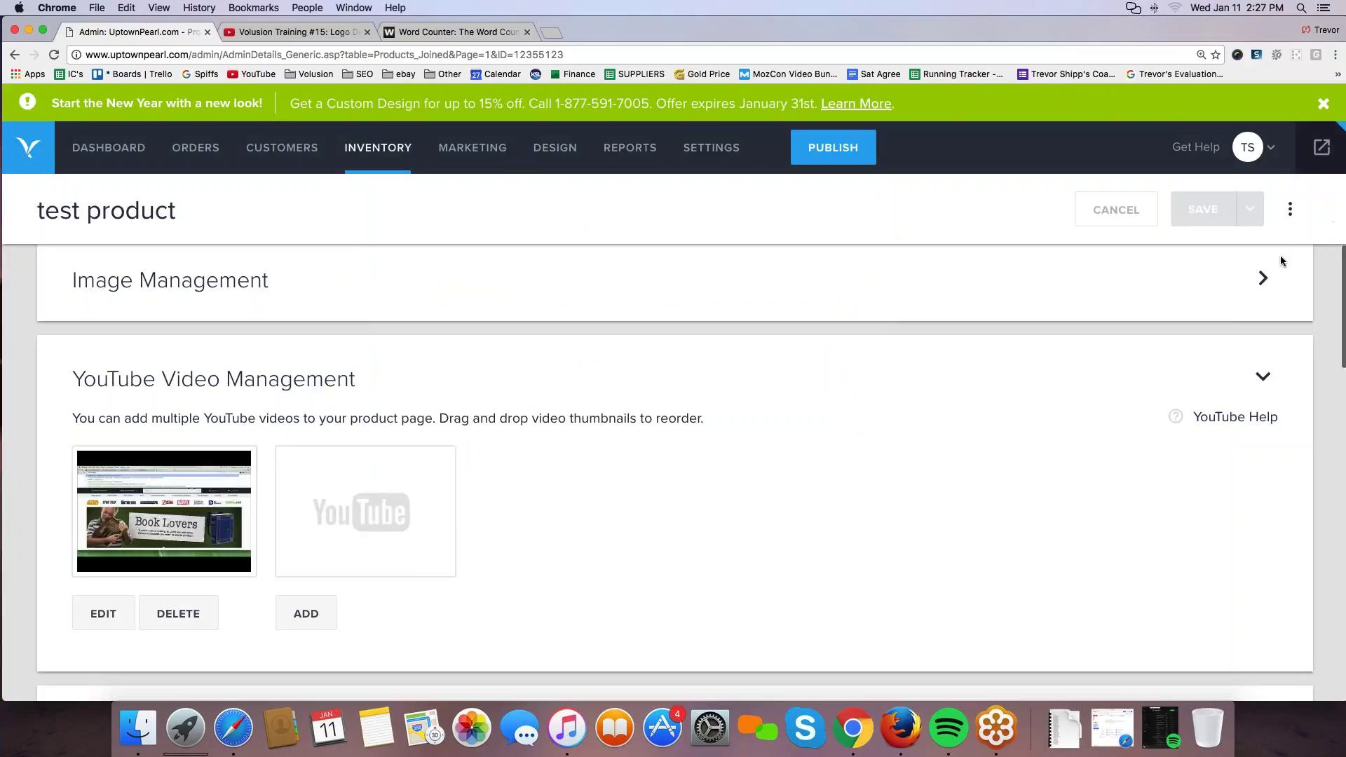
mouse_move(224, 408)
left_mouse_down()
mouse_move(133, 414)
mouse_move(38, 540)
mouse_move(191, 649)
mouse_move(276, 580)
mouse_move(205, 372)
left_mouse_up()
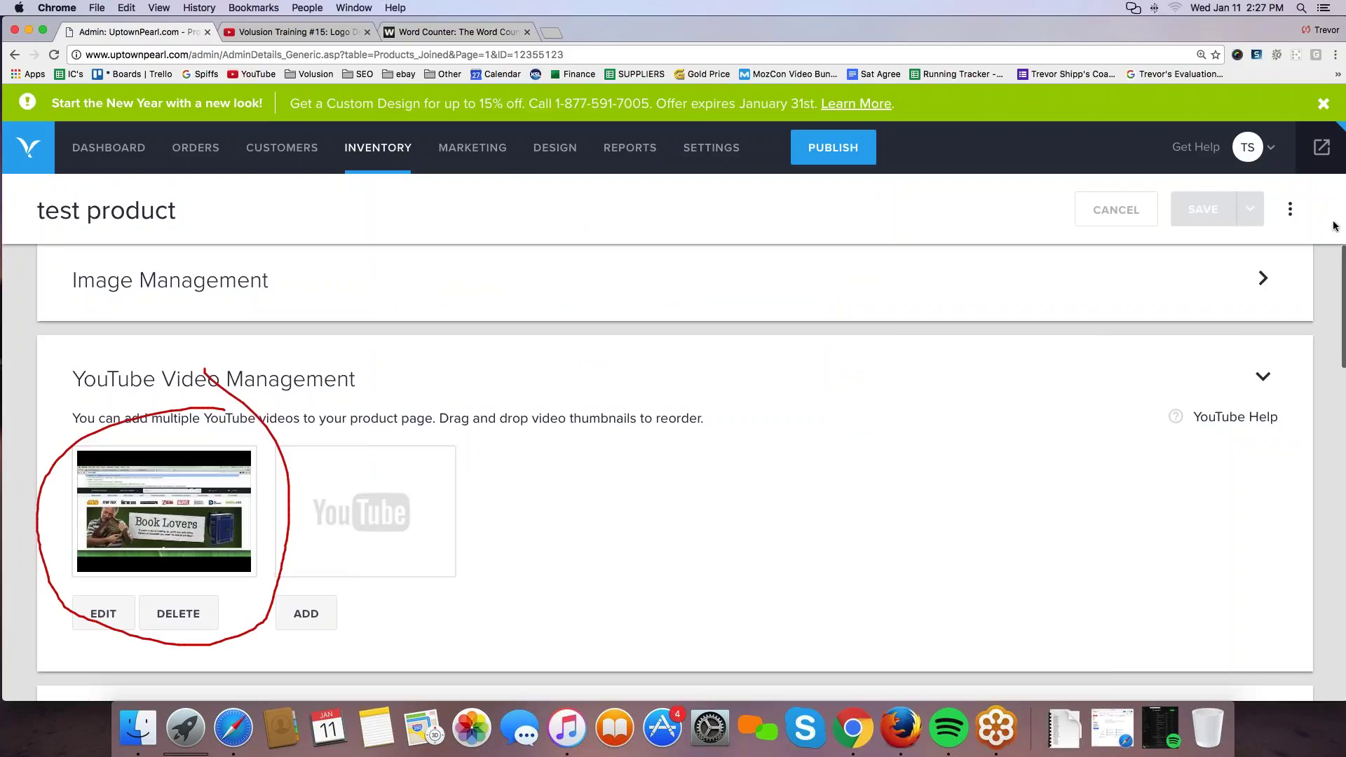
scroll(980, 394, "up", 10)
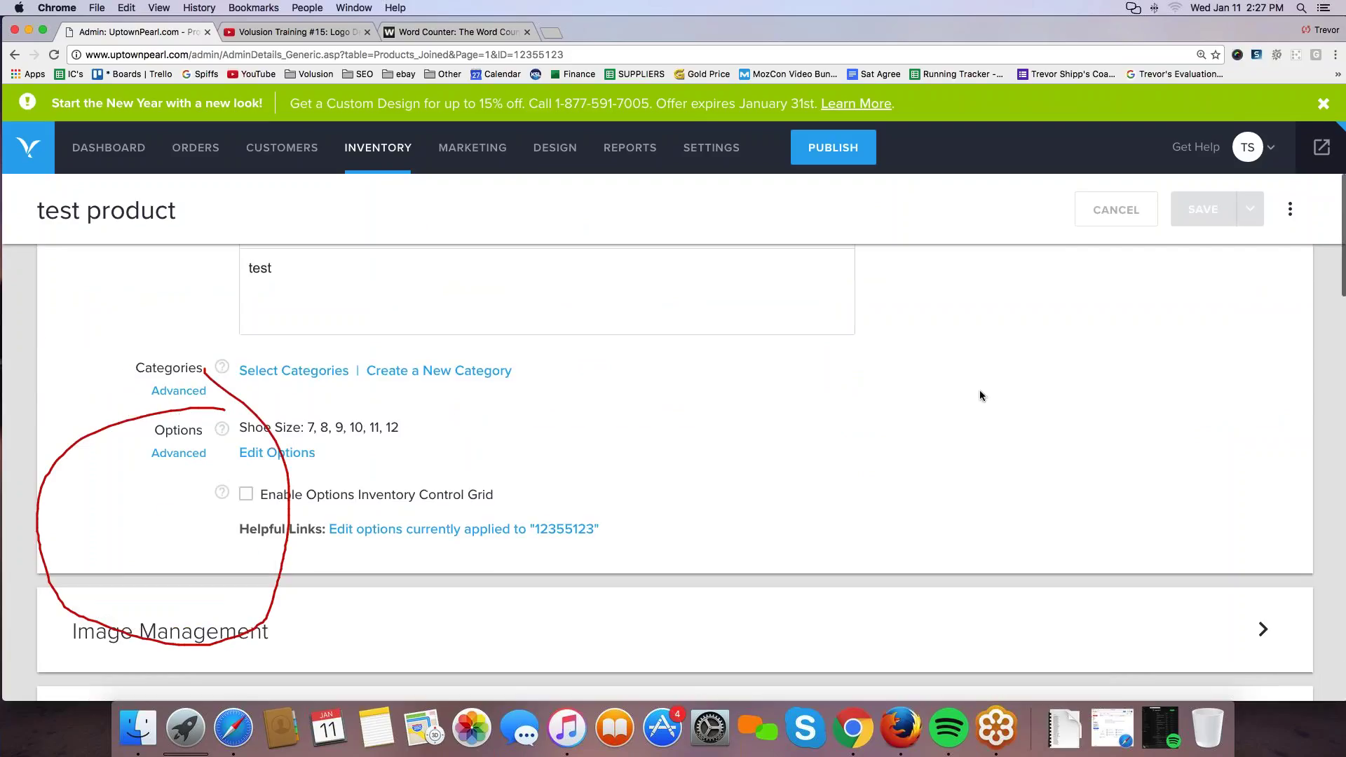
- Add a trailing space to the test product's name, save the product, and open its live storefront page
left_click(323, 477)
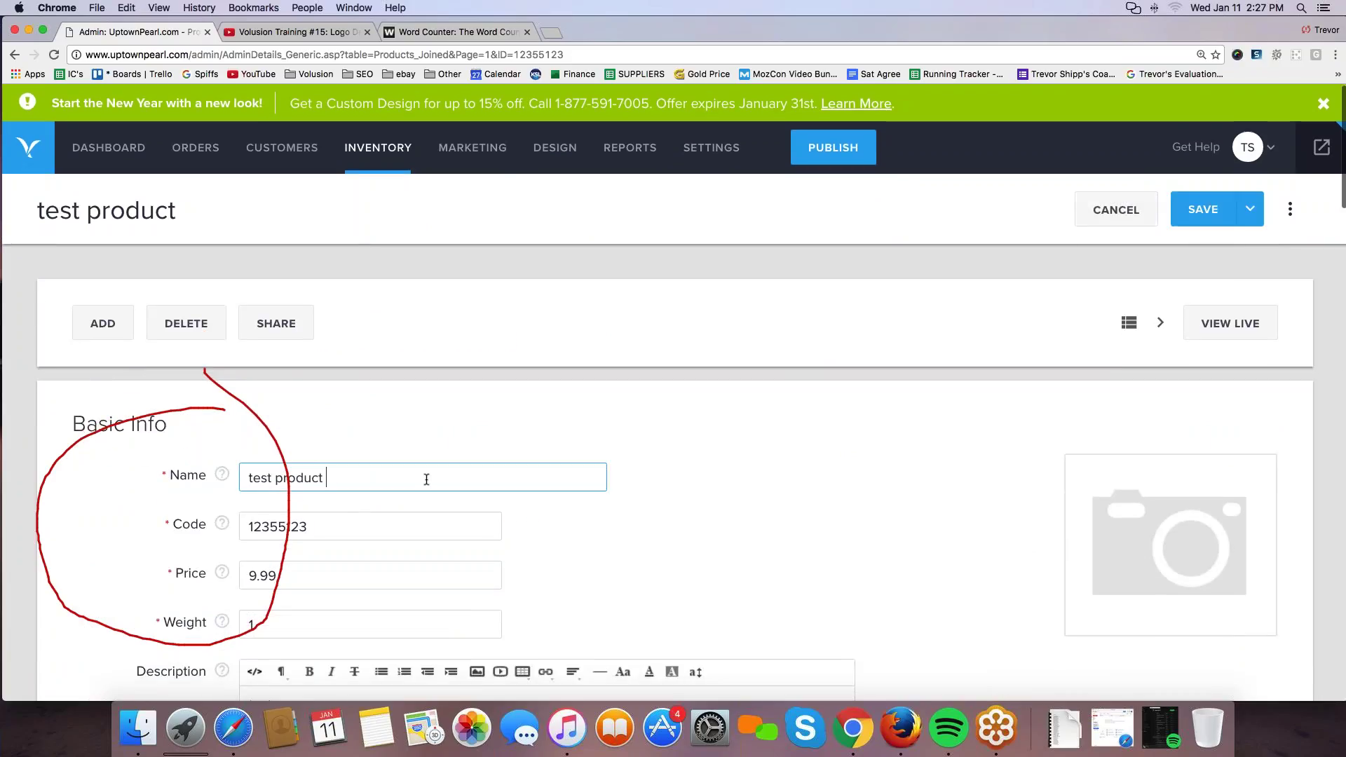
left_click(1203, 209)
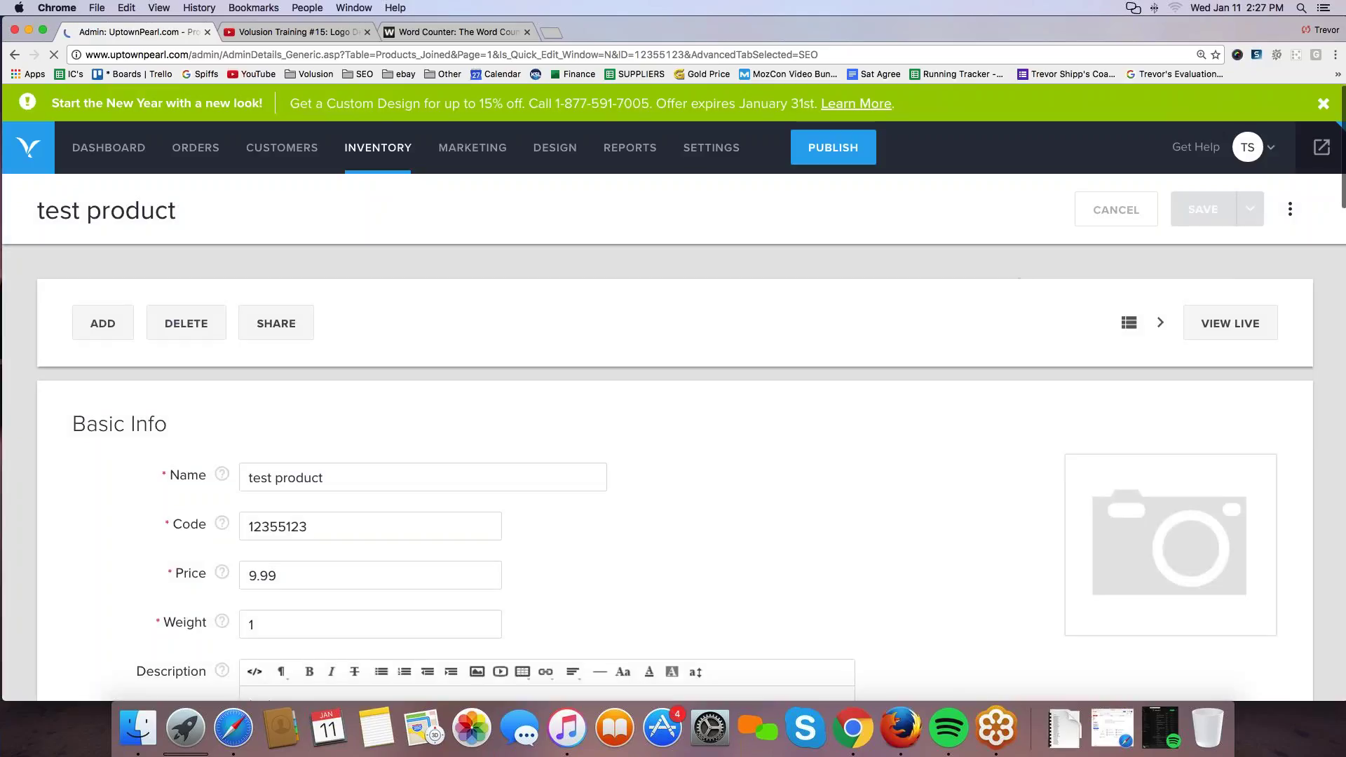
left_click(1230, 323)
- Check the embedded video in the Description section of the live test product page by playing it briefly and pausing it
scroll(318, 276, "down", 3)
scroll(318, 276, "down", 5)
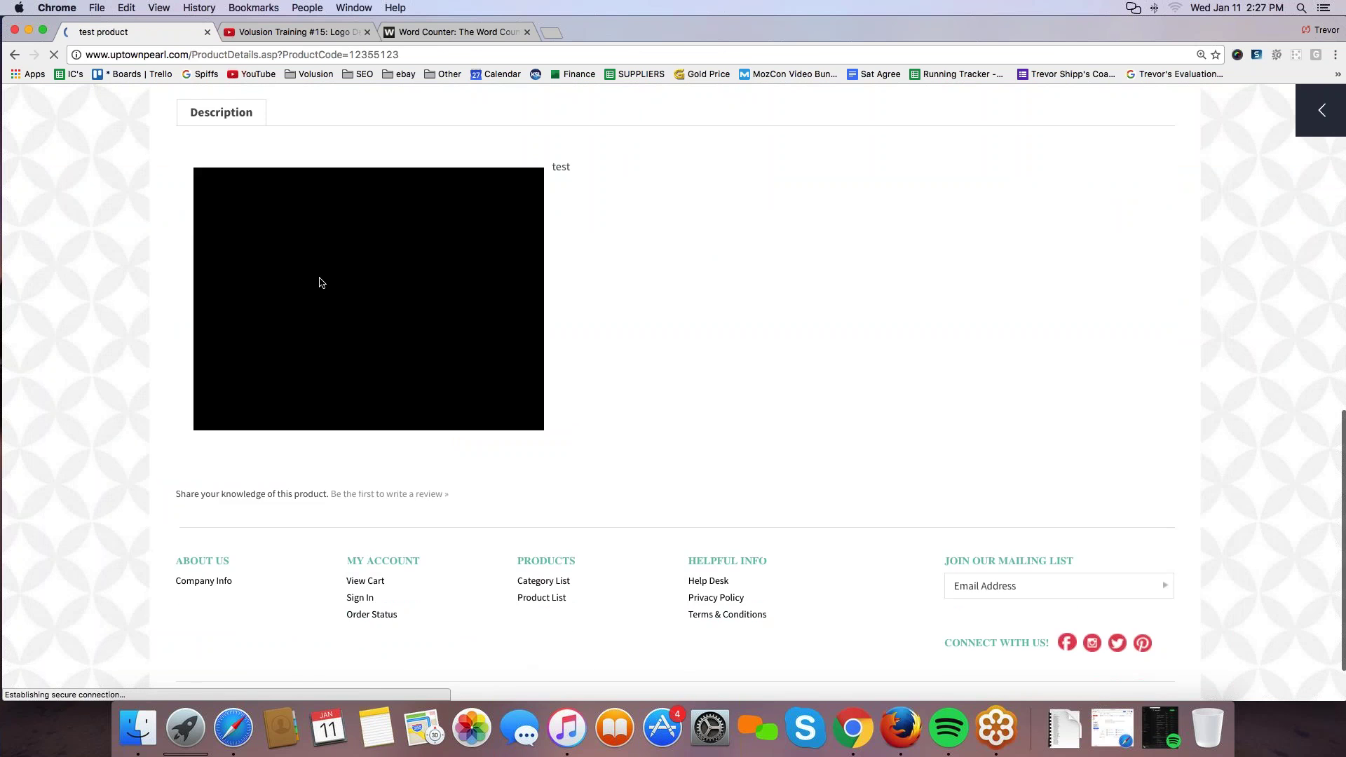
scroll(320, 282, "up", 6)
scroll(321, 280, "up", 3)
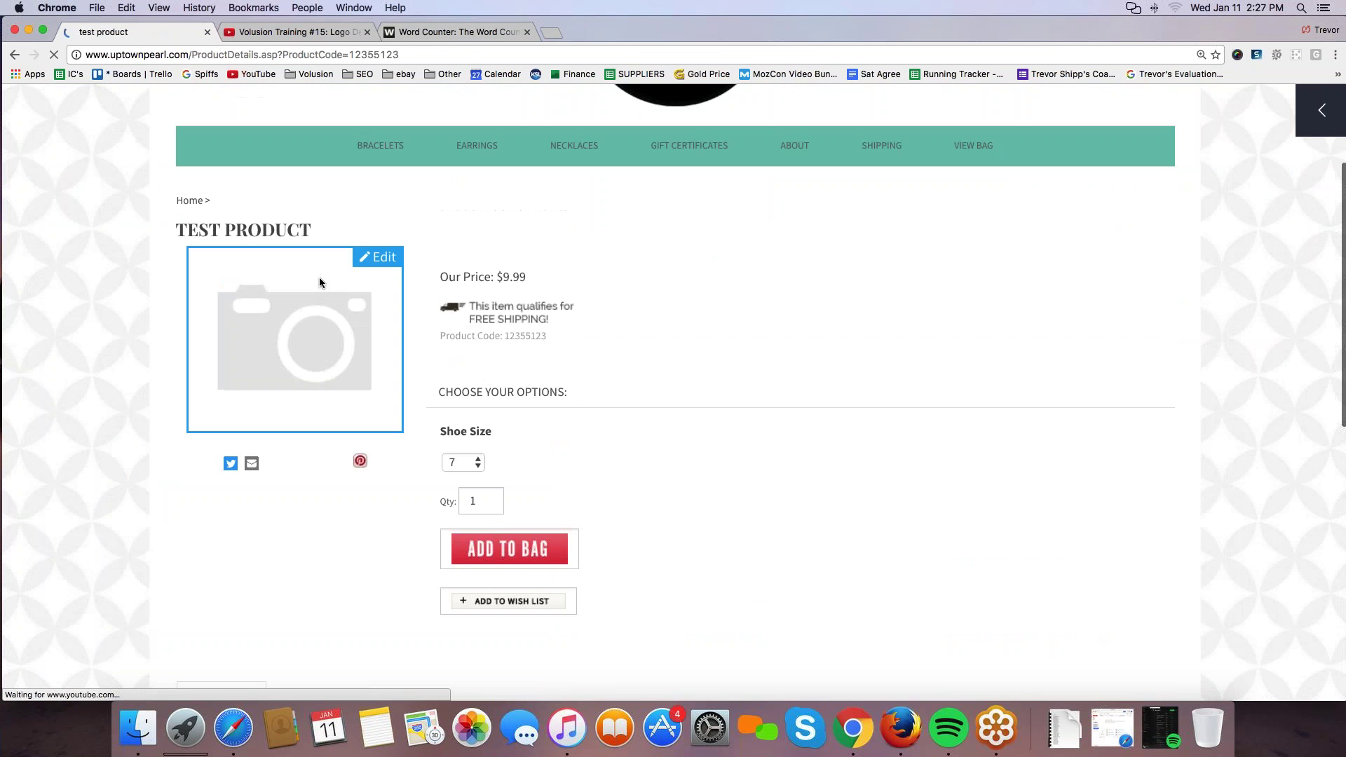
scroll(490, 219, "down", 9)
scroll(452, 221, "up", 5)
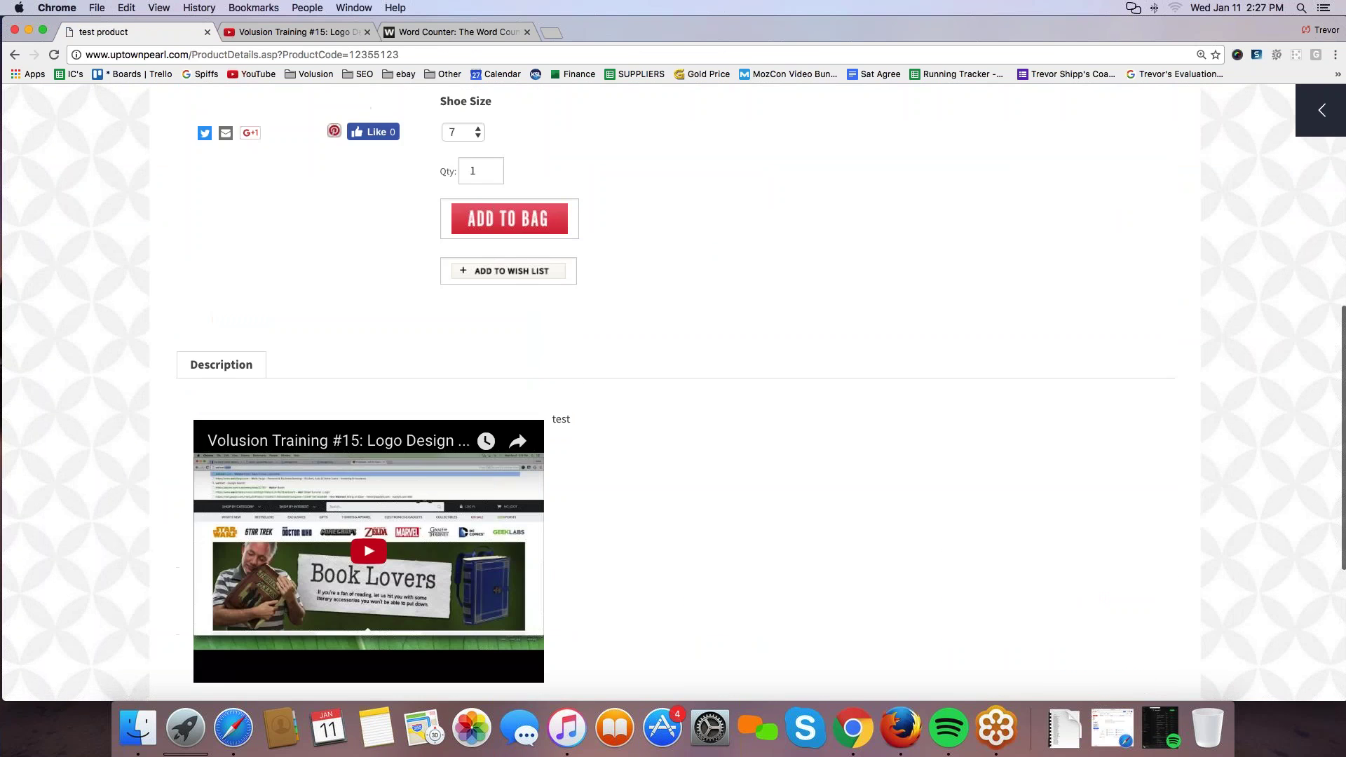
left_click(356, 574)
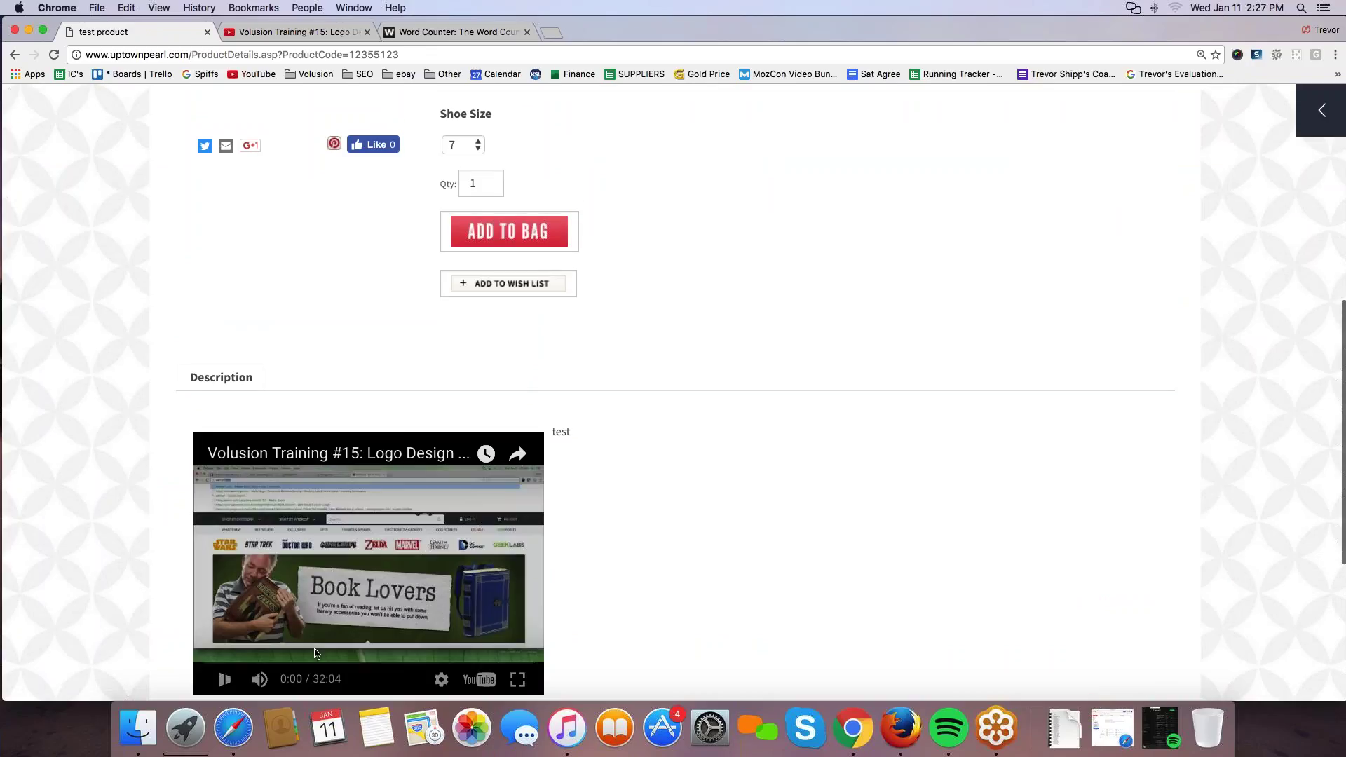
scroll(280, 596, "down", 2)
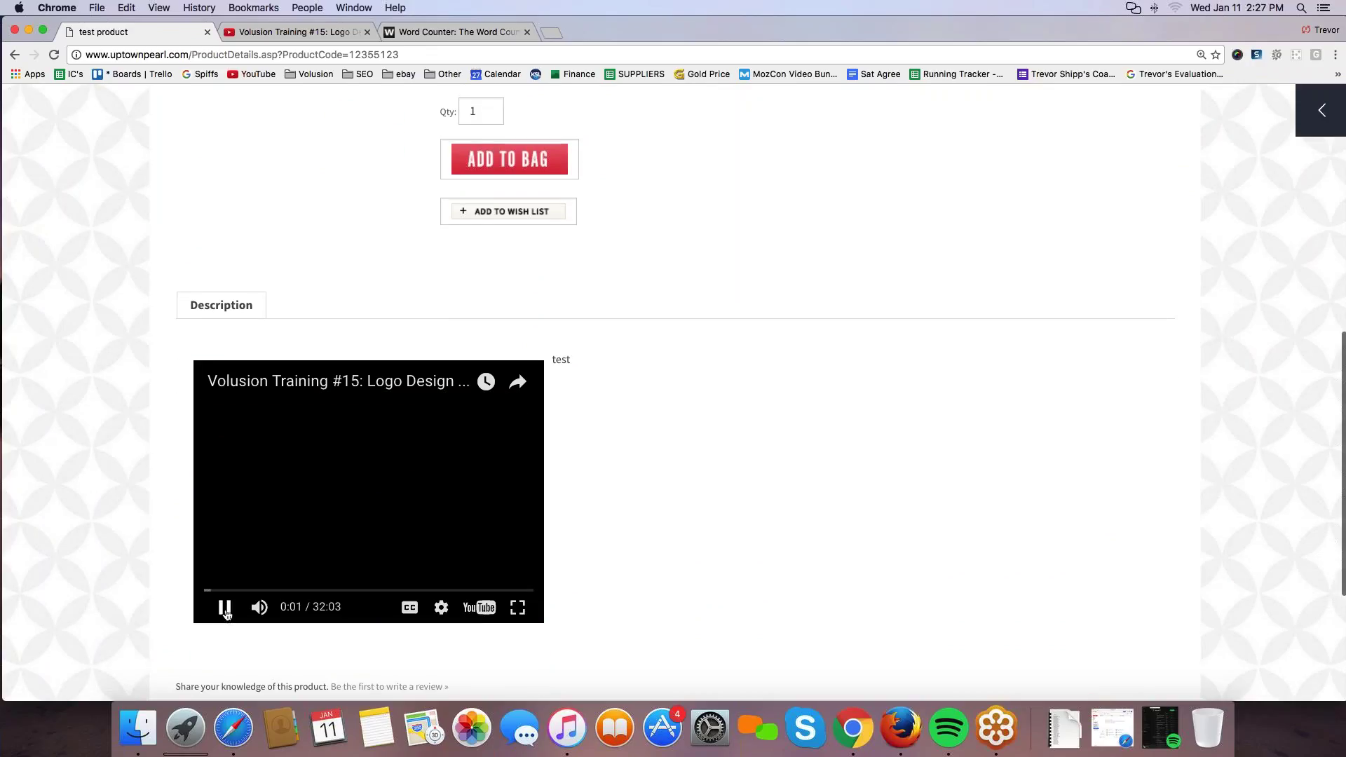
left_click(224, 608)
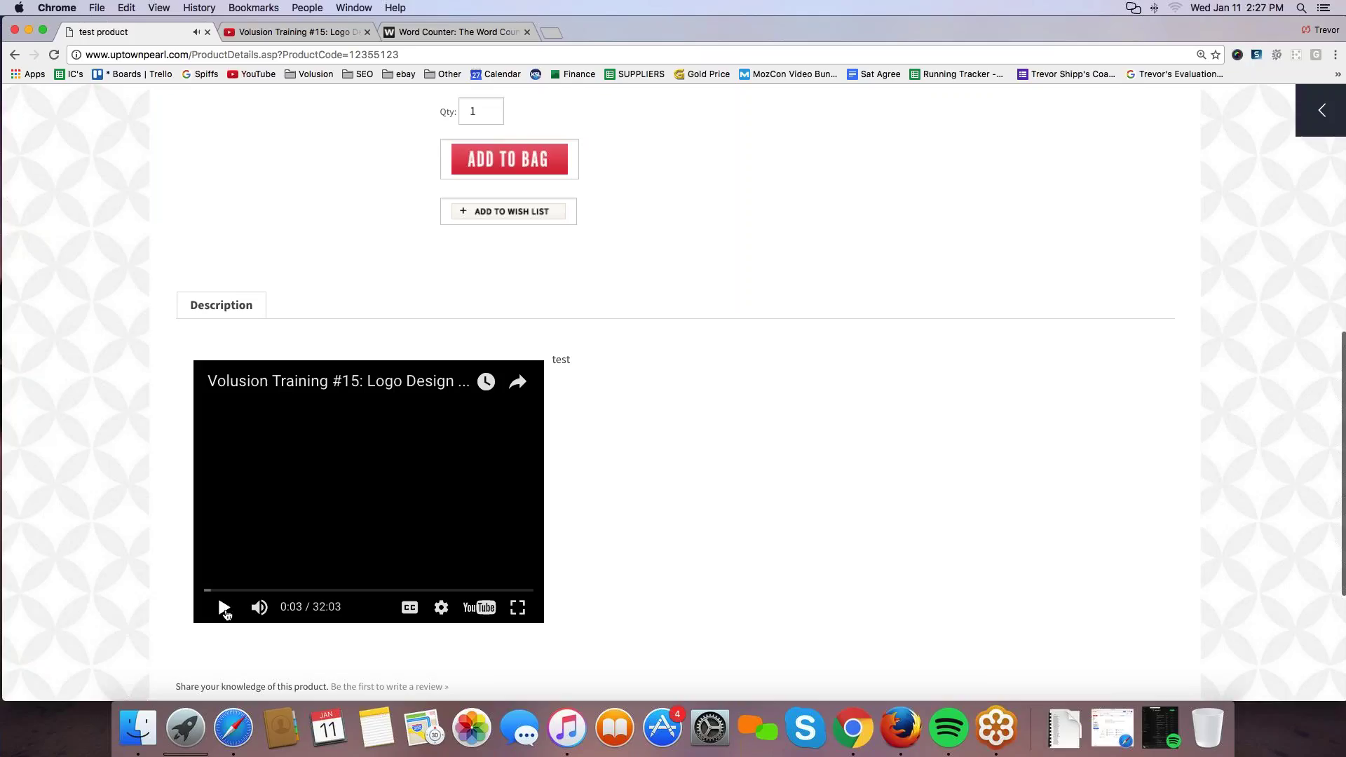